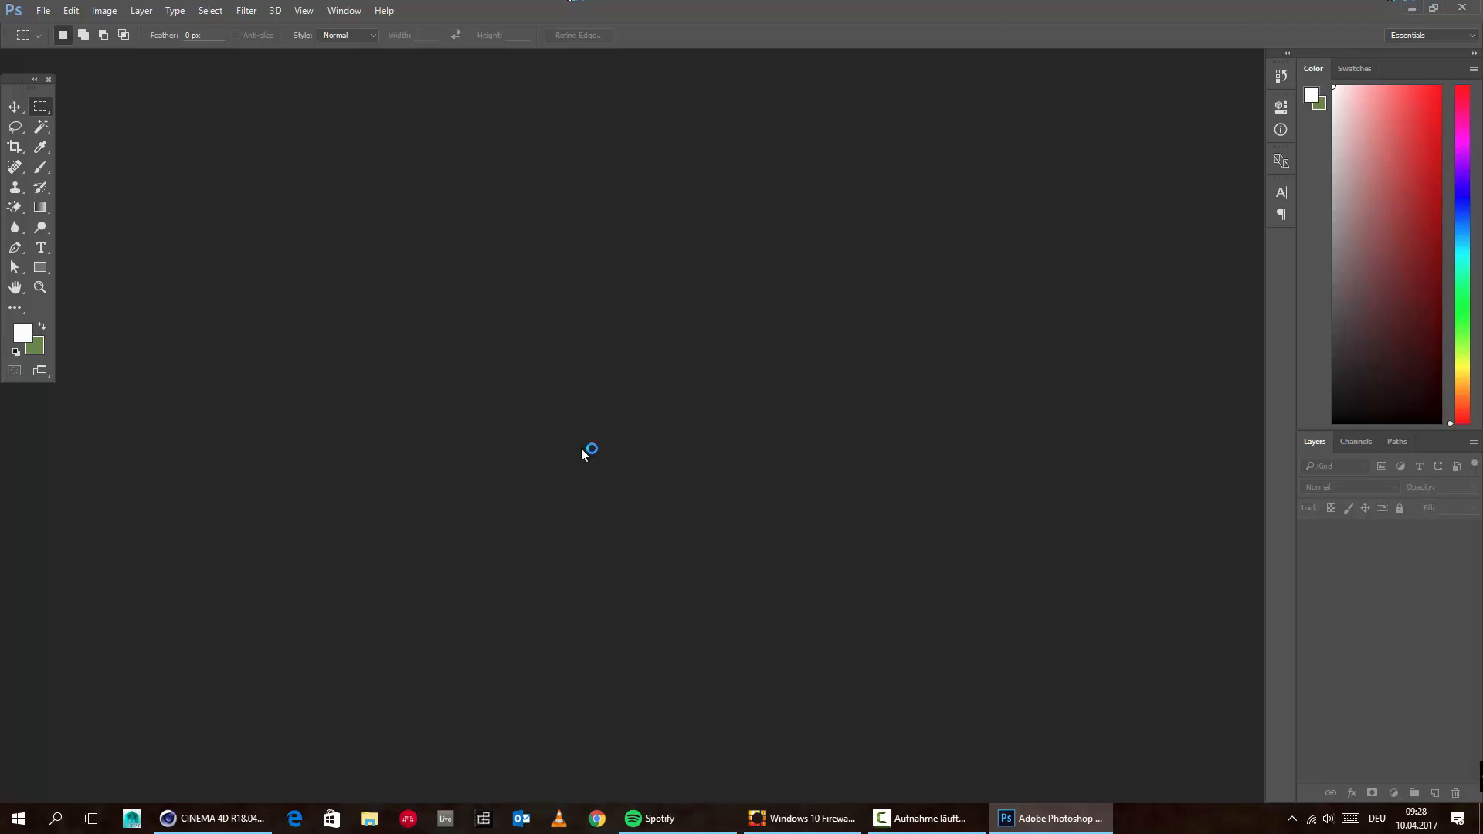
Switch to Cinema 4D, maximize its window and create a new Octane Material
left_click(210, 818)
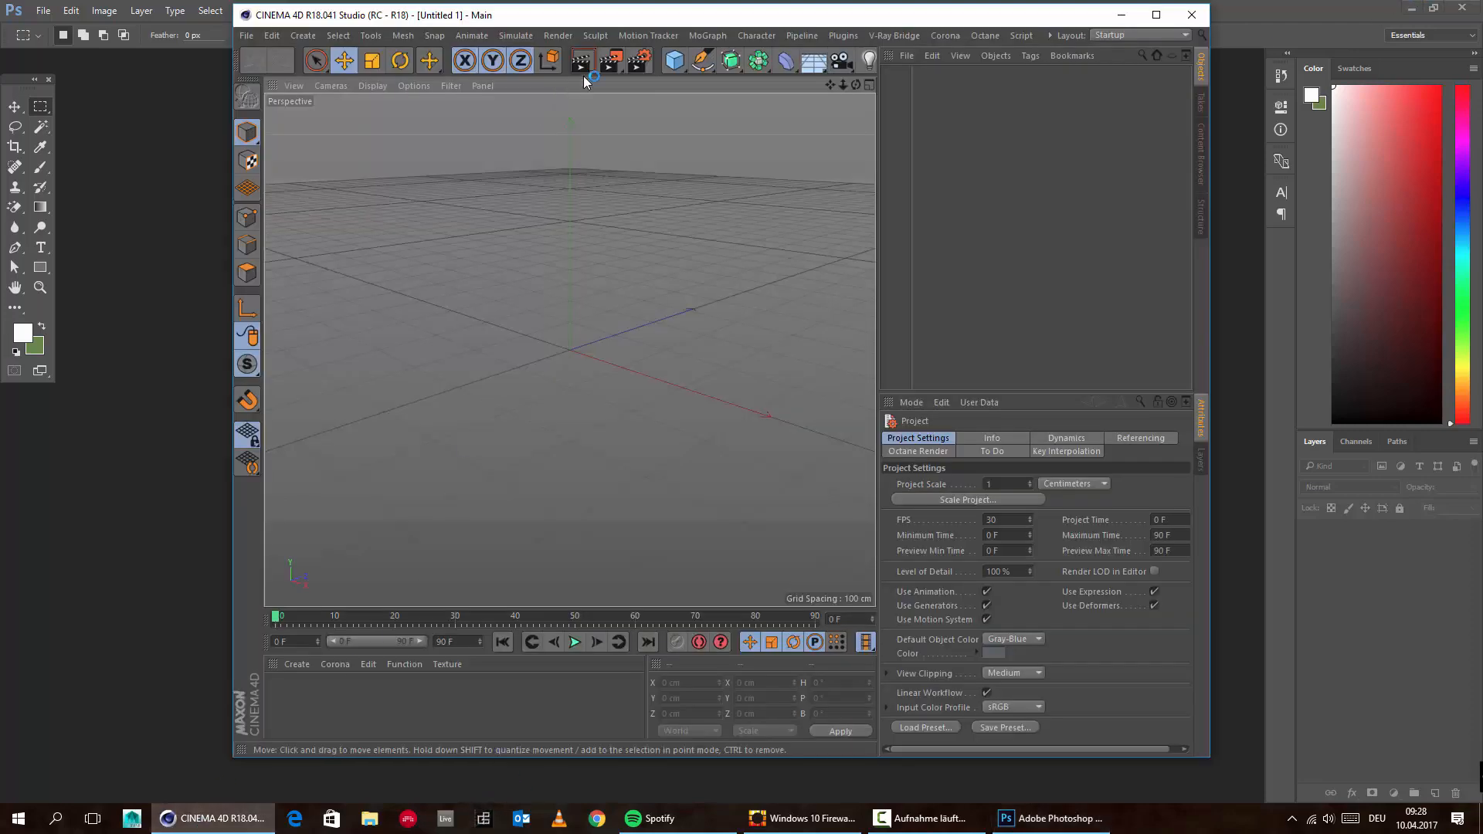
double_click(647, 10)
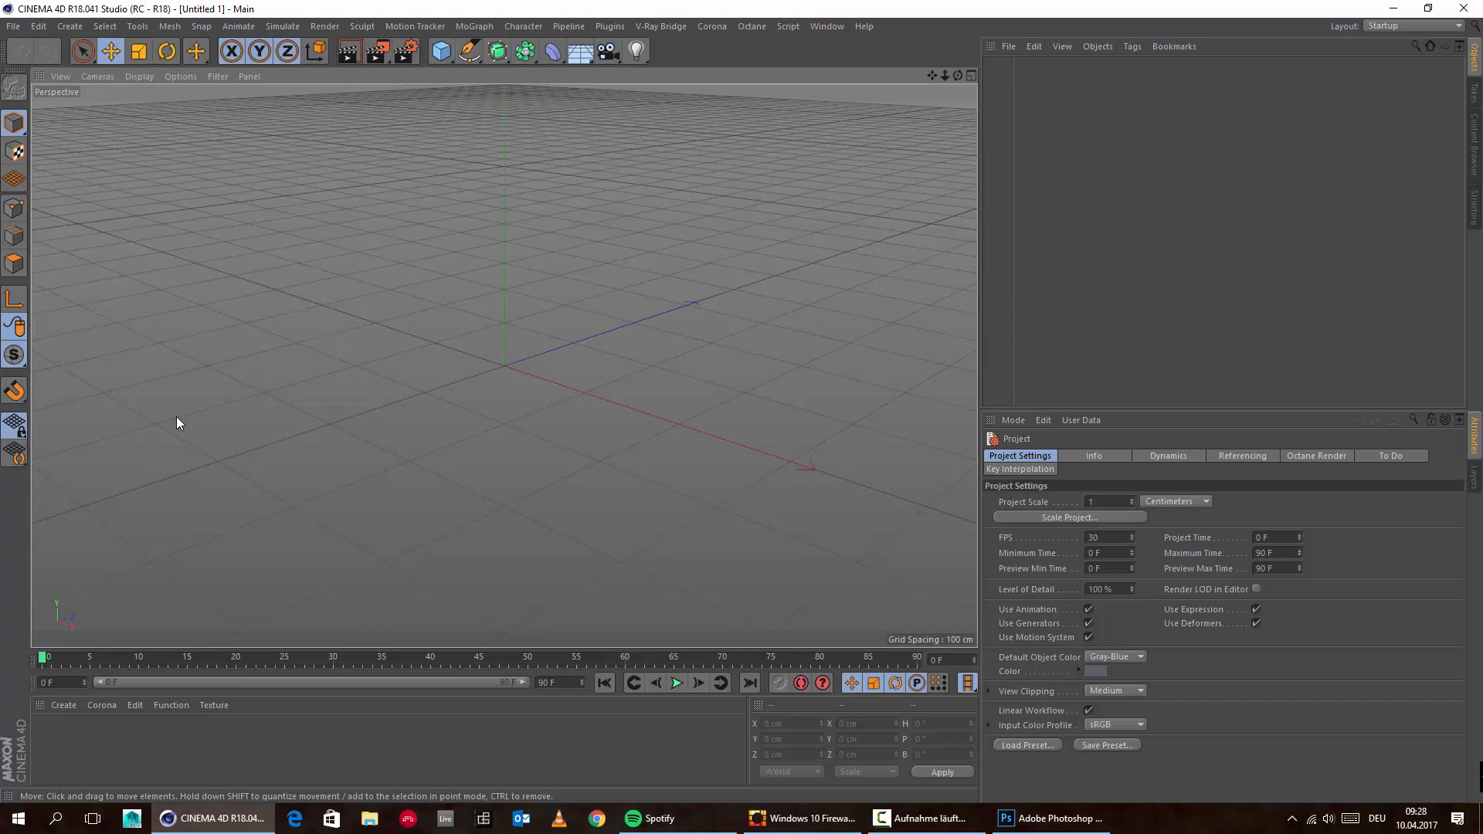
left_click(61, 704)
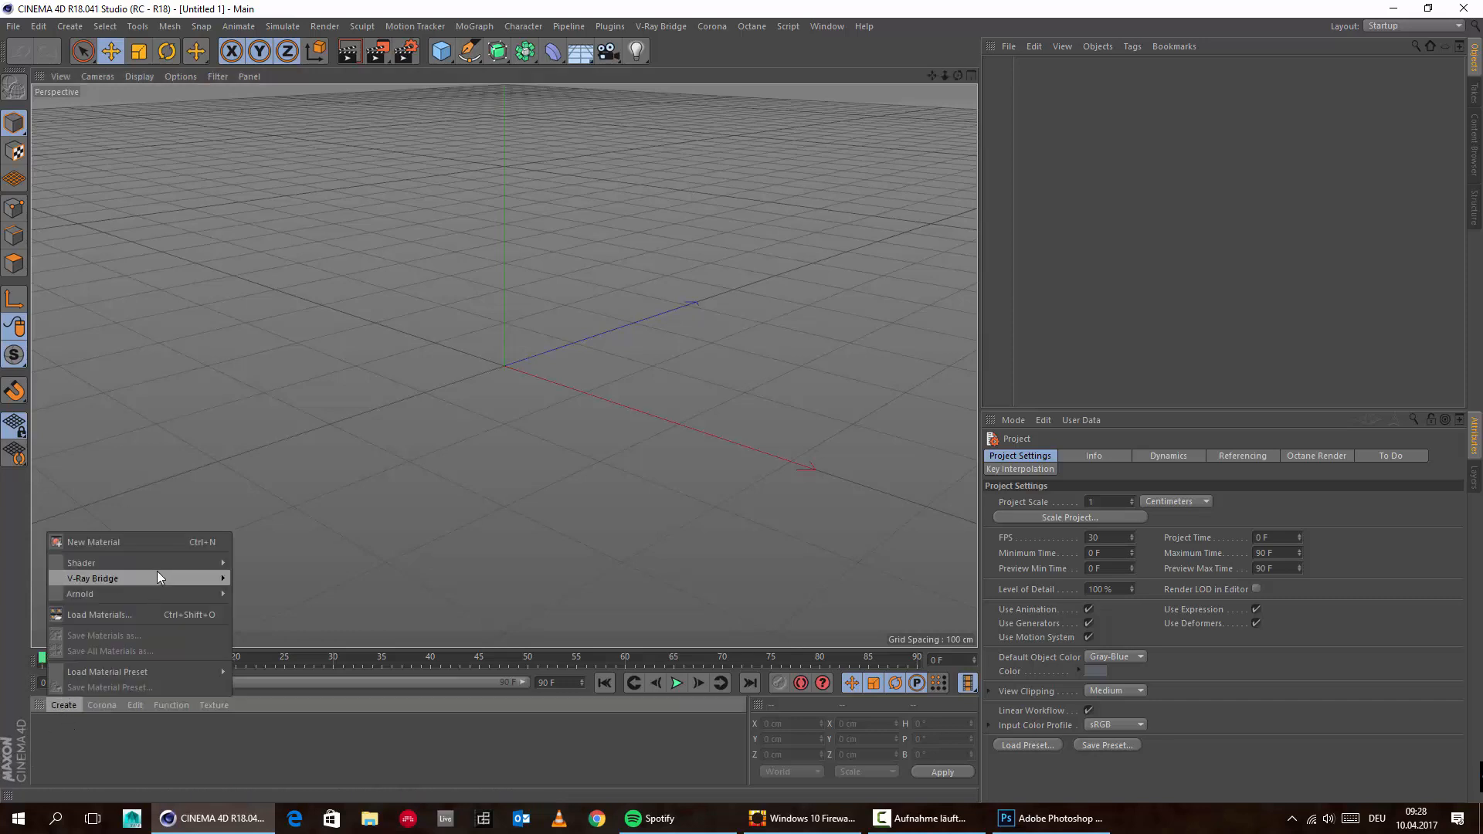
mouse_move(197, 576)
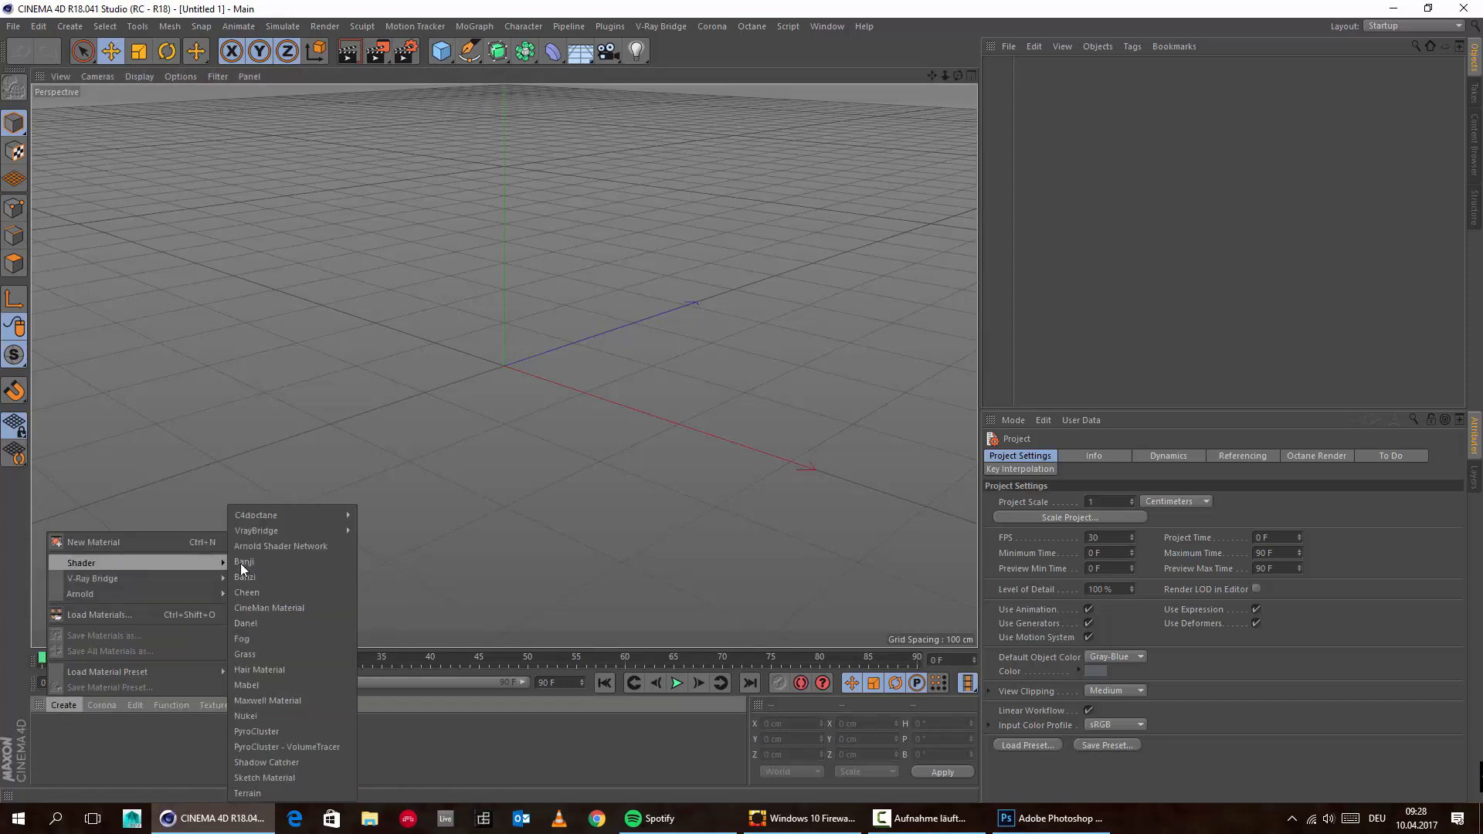
mouse_move(338, 512)
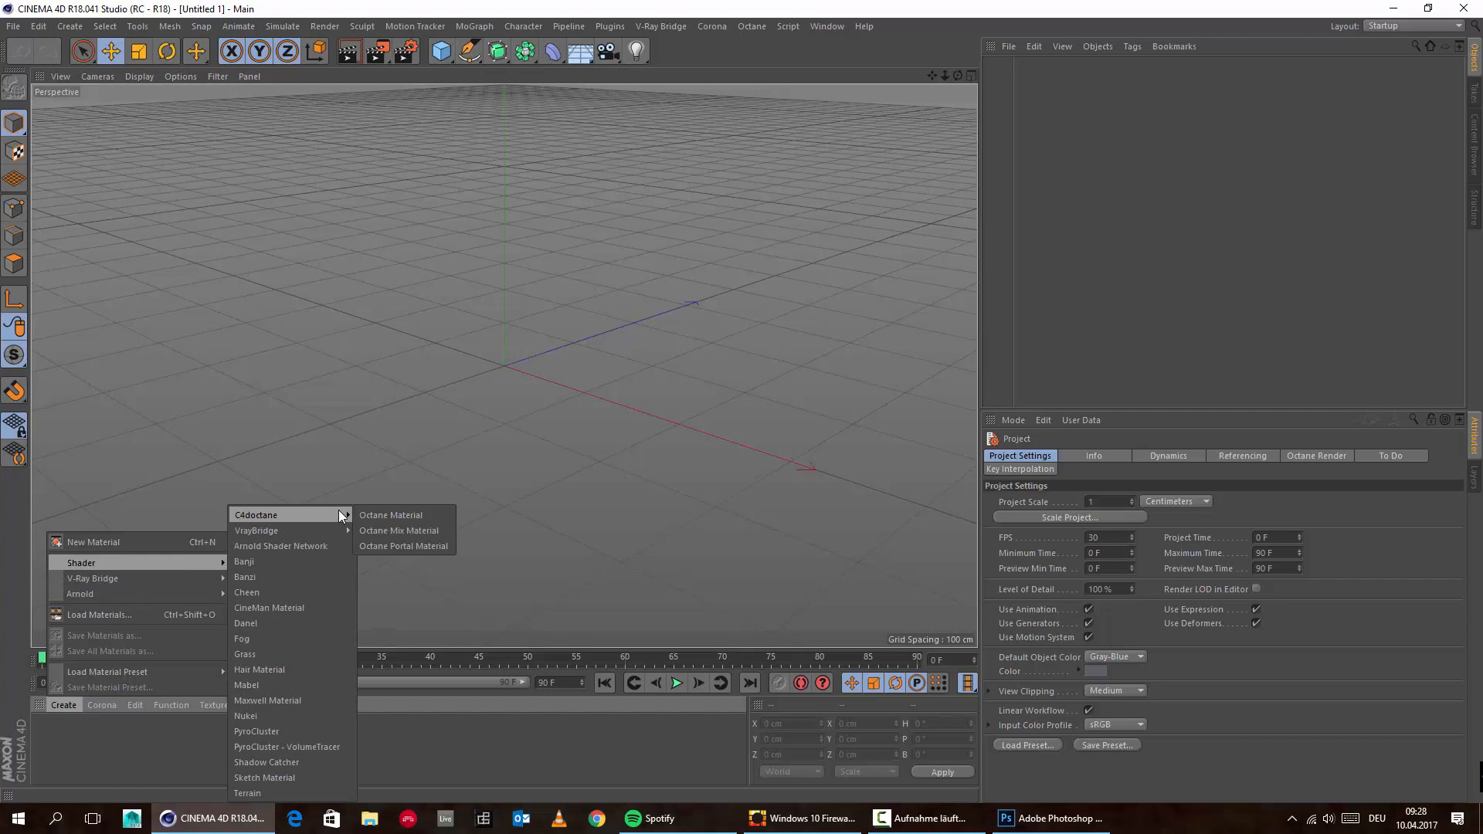
left_click(415, 521)
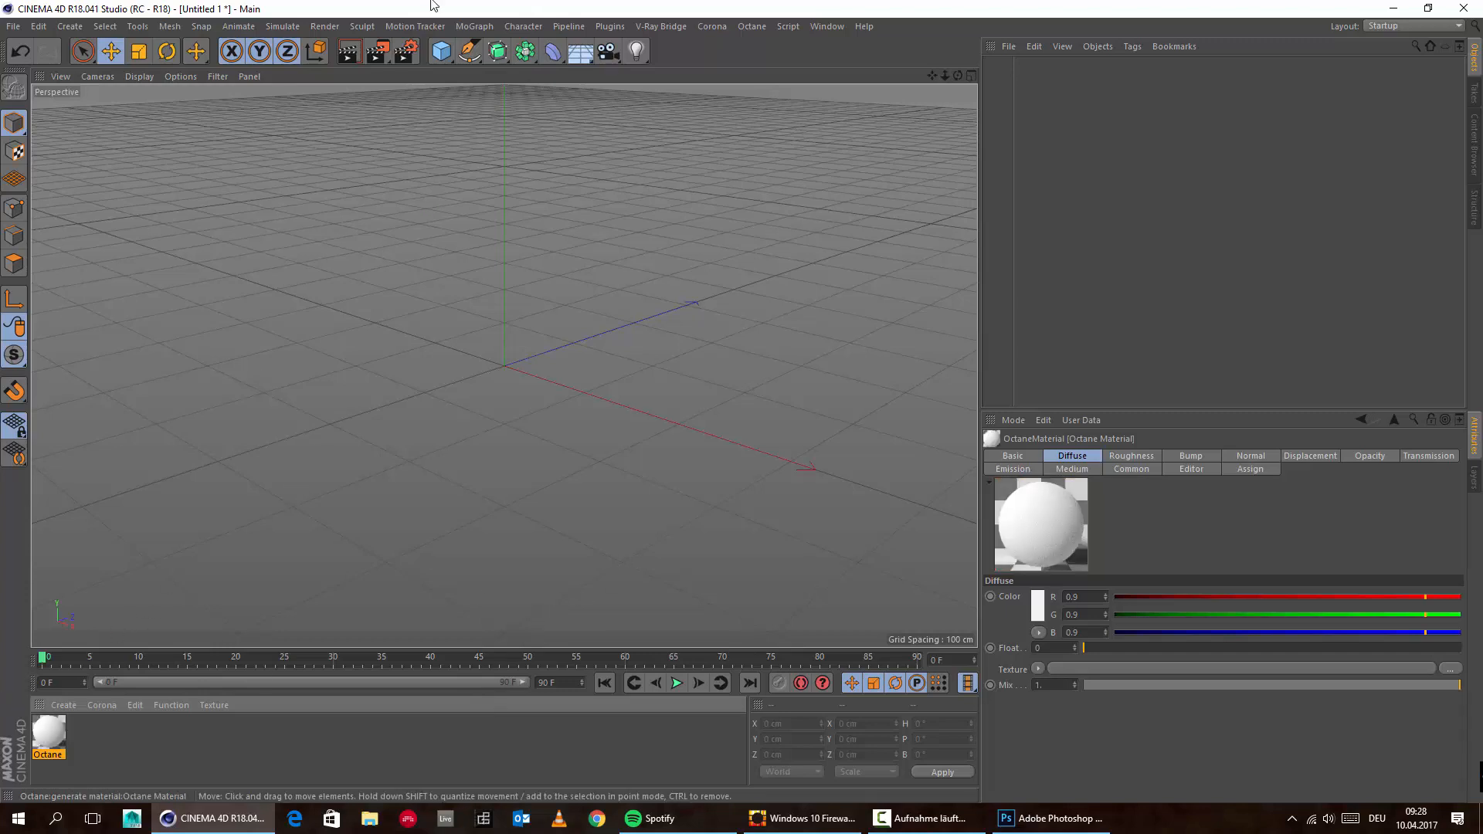
Open the Octane material in the Material Editor and move the editor window over the middle of the viewport
double_click(49, 735)
left_click_drag(518, 124, 673, 104)
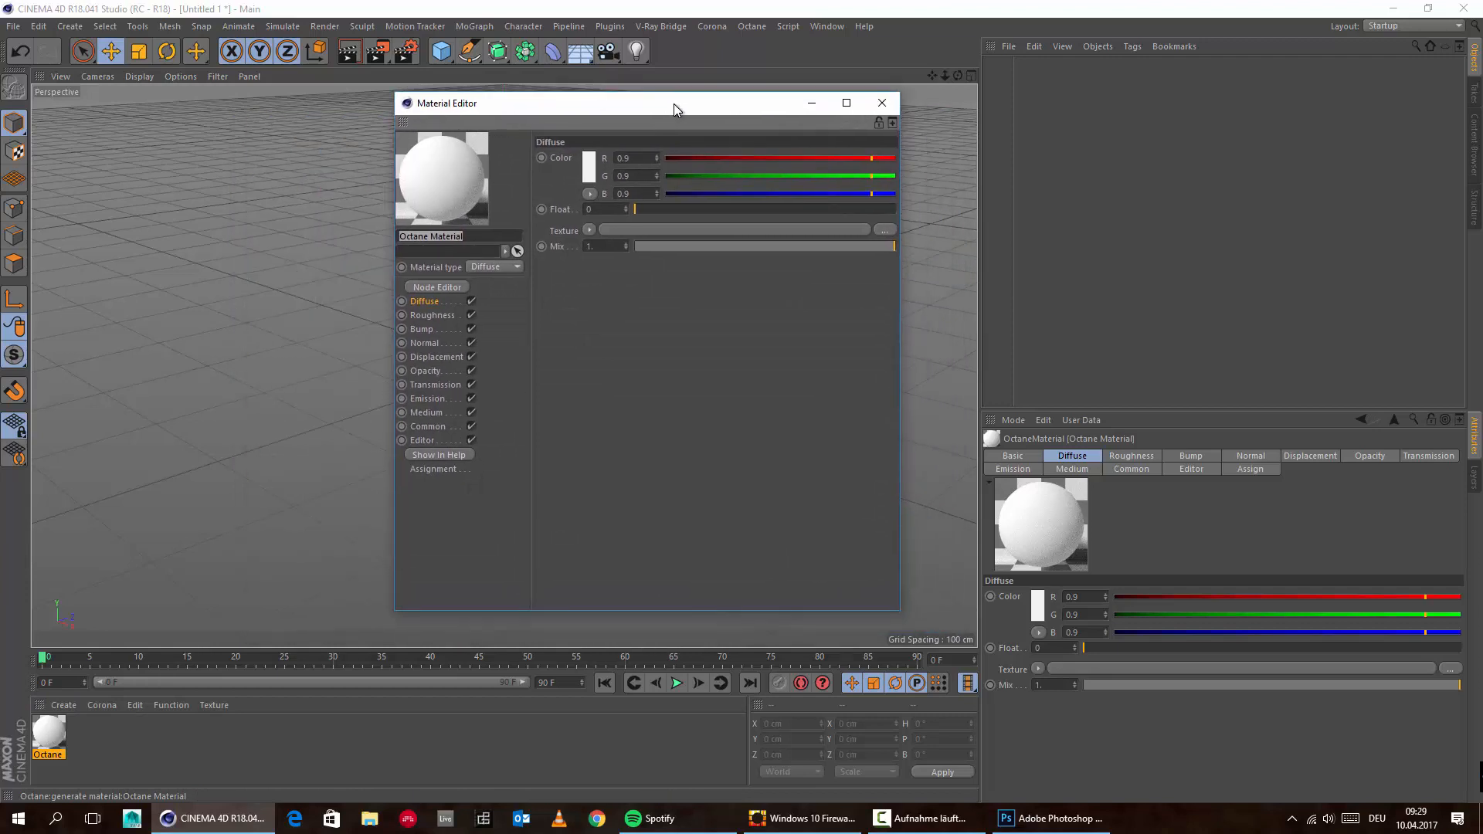
left_click(495, 328)
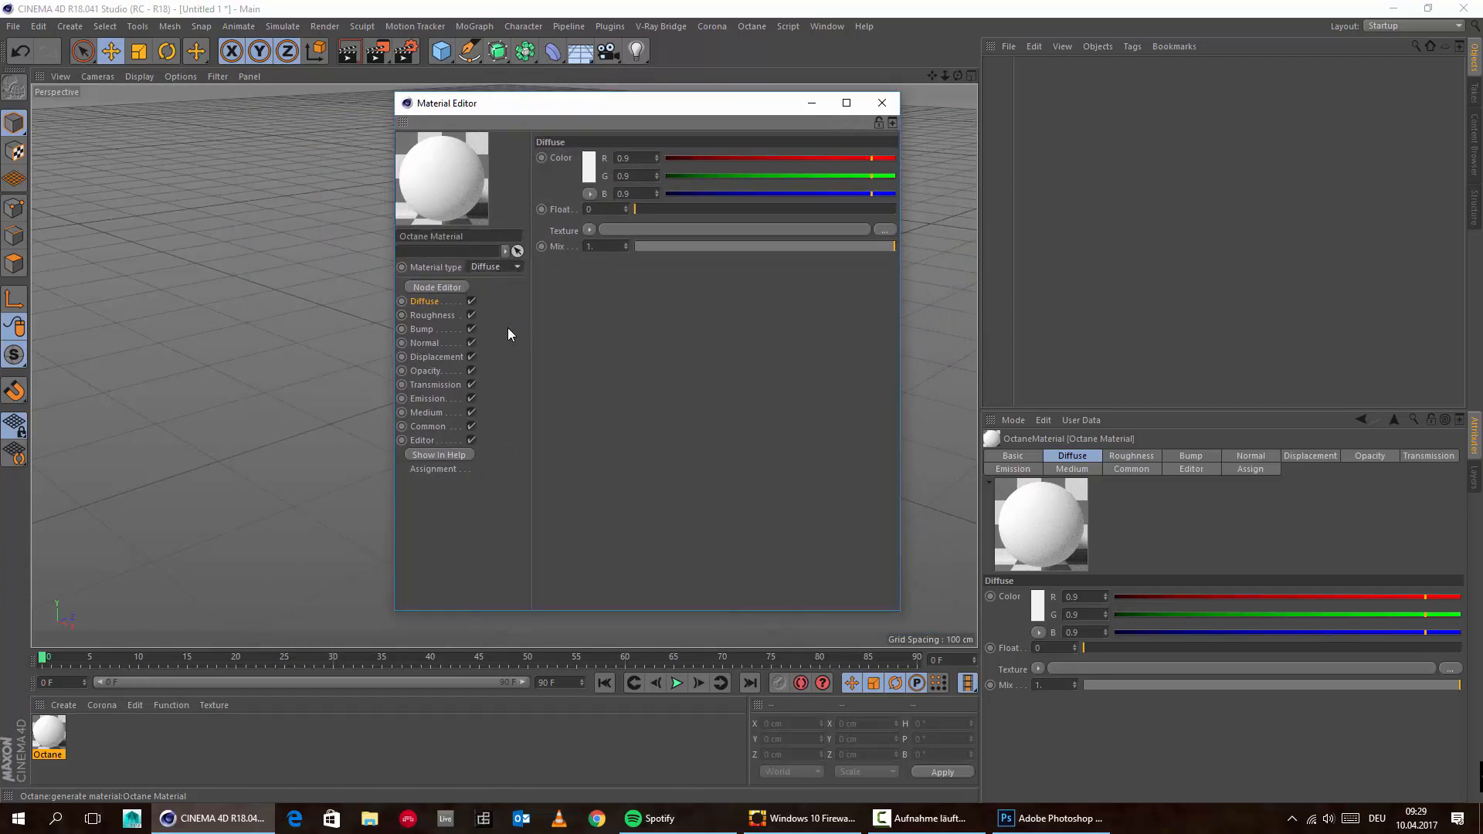
left_click_drag(484, 114, 547, 117)
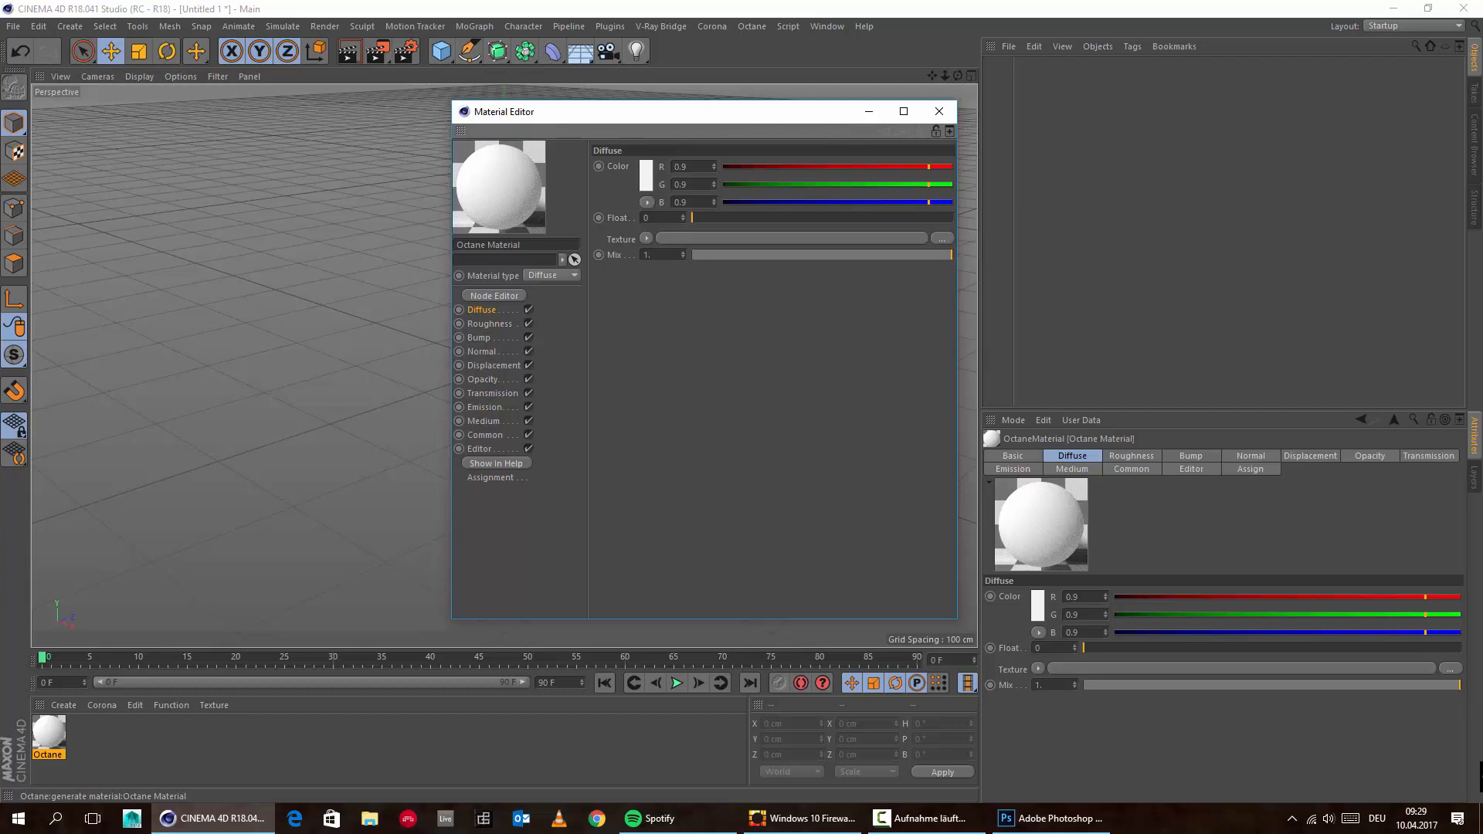
left_click(922, 818)
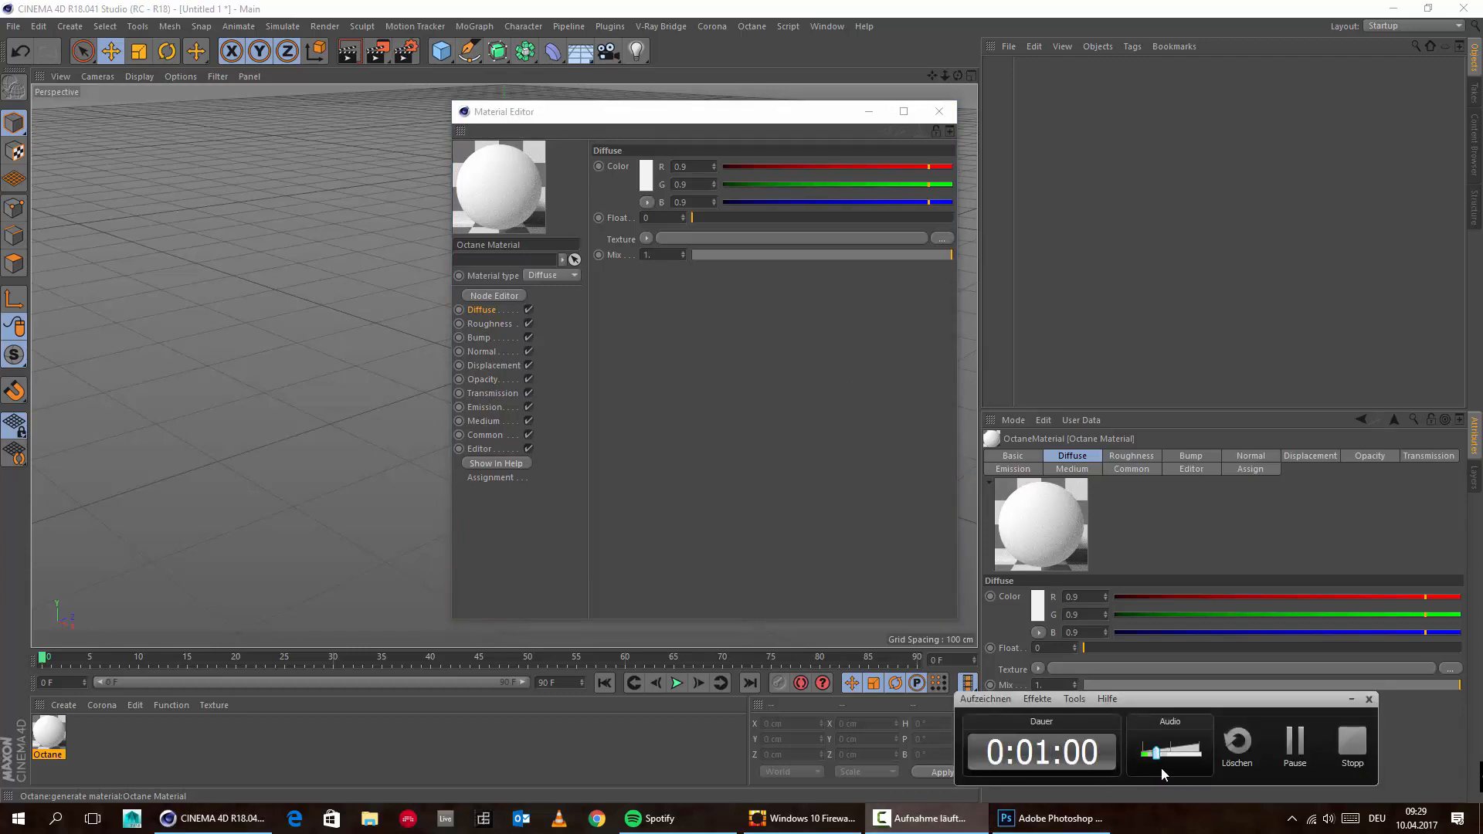
left_click(907, 820)
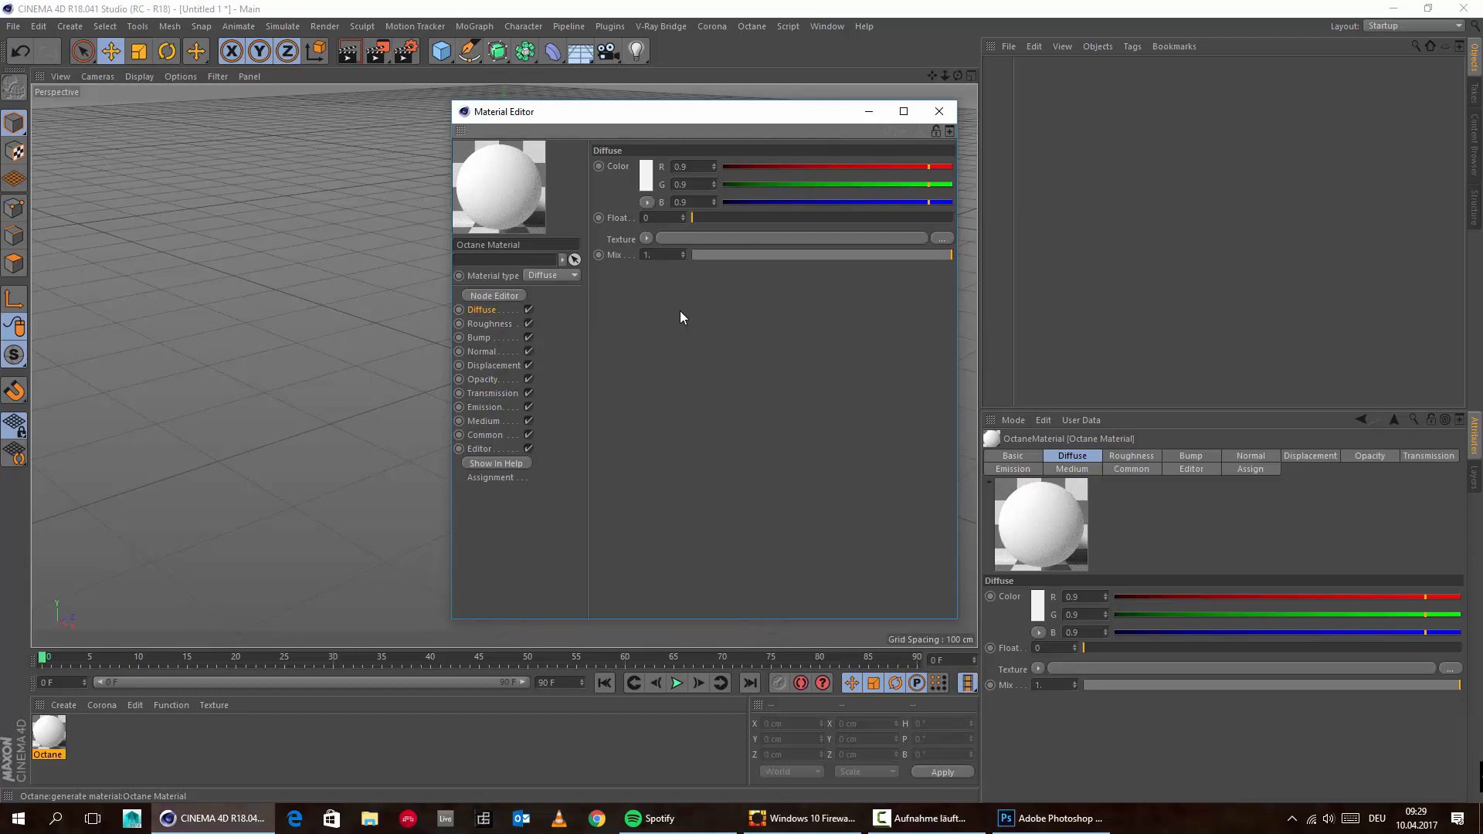
left_click(479, 8)
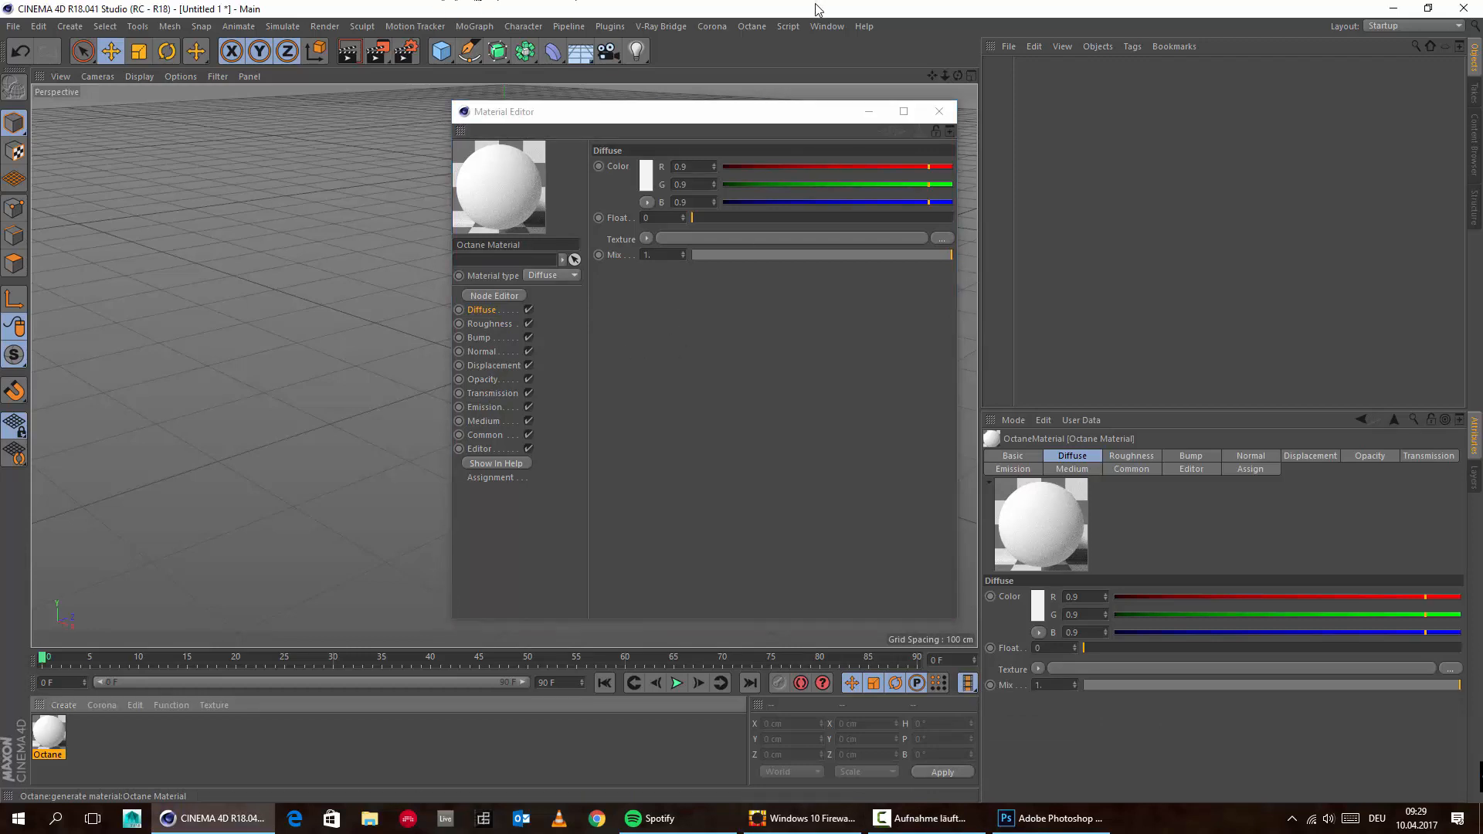
left_click(749, 26)
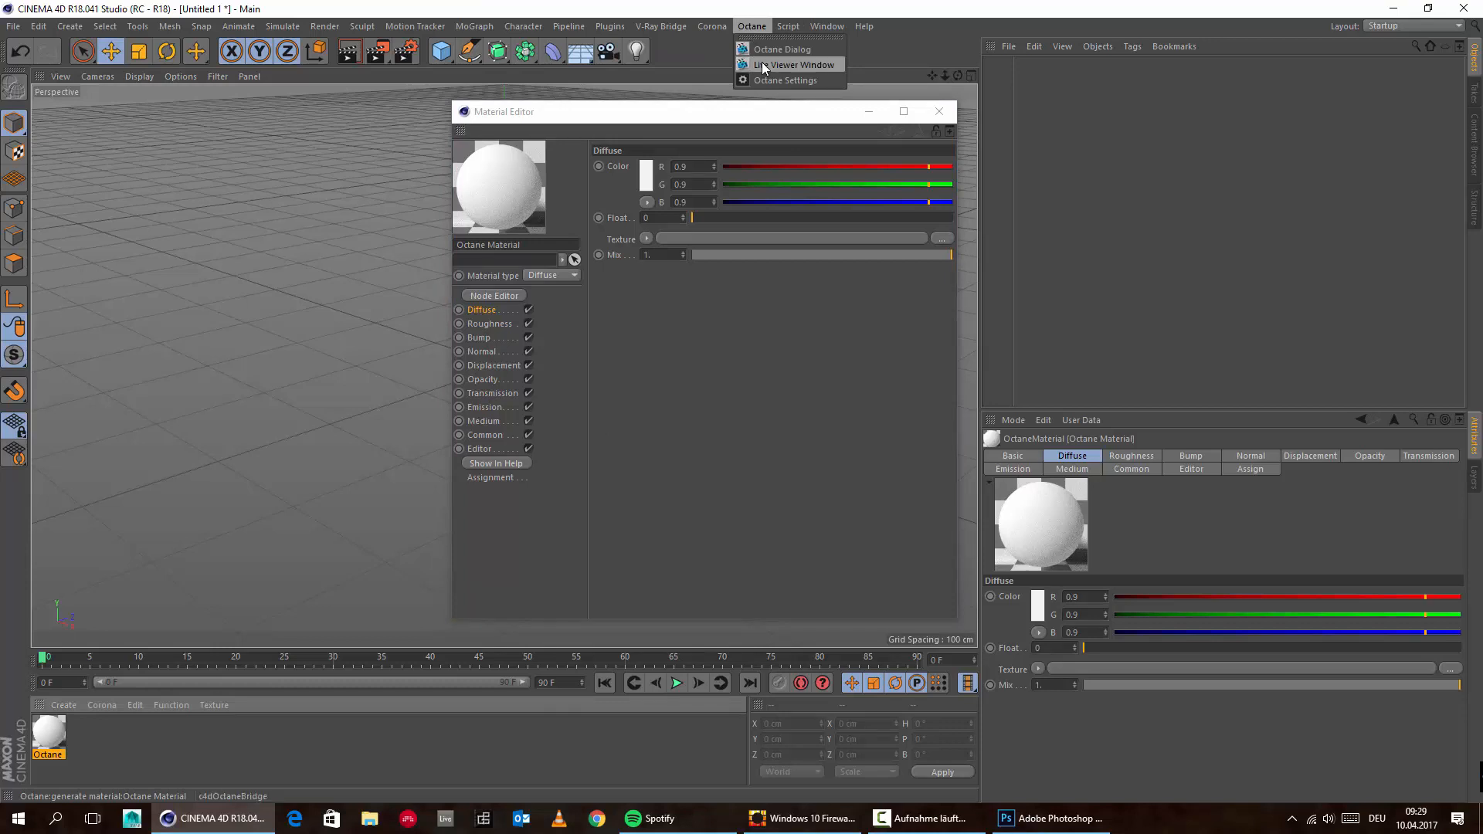
left_click(679, 375)
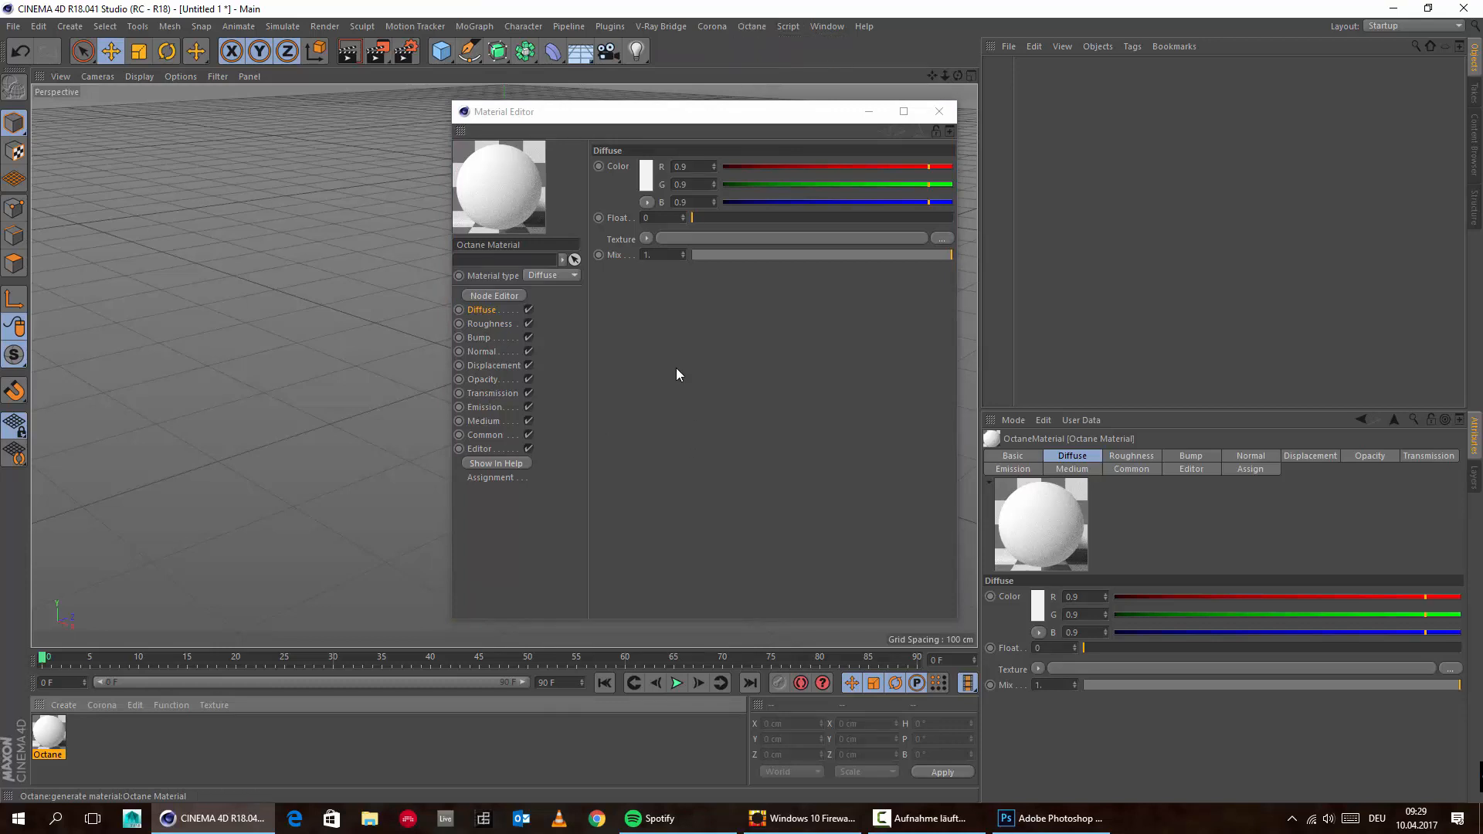
Create a V-Ray Advanced Material and close the open Material Editor
left_click(58, 707)
mouse_move(164, 571)
left_click(337, 580)
left_click(939, 112)
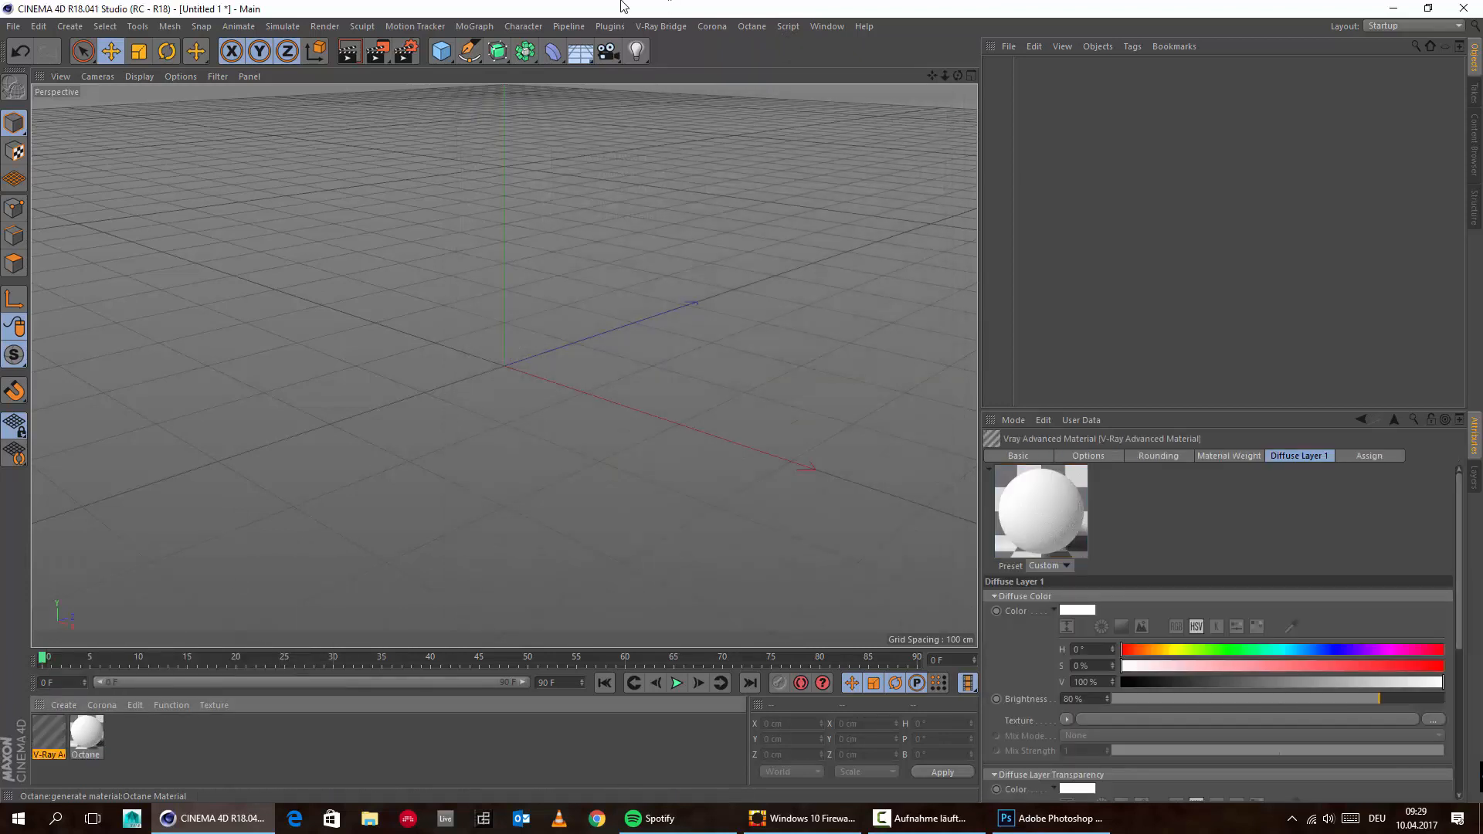
Add a plane primitive to the scene and convert it to an editable polygon object
left_click_drag(441, 51, 454, 109)
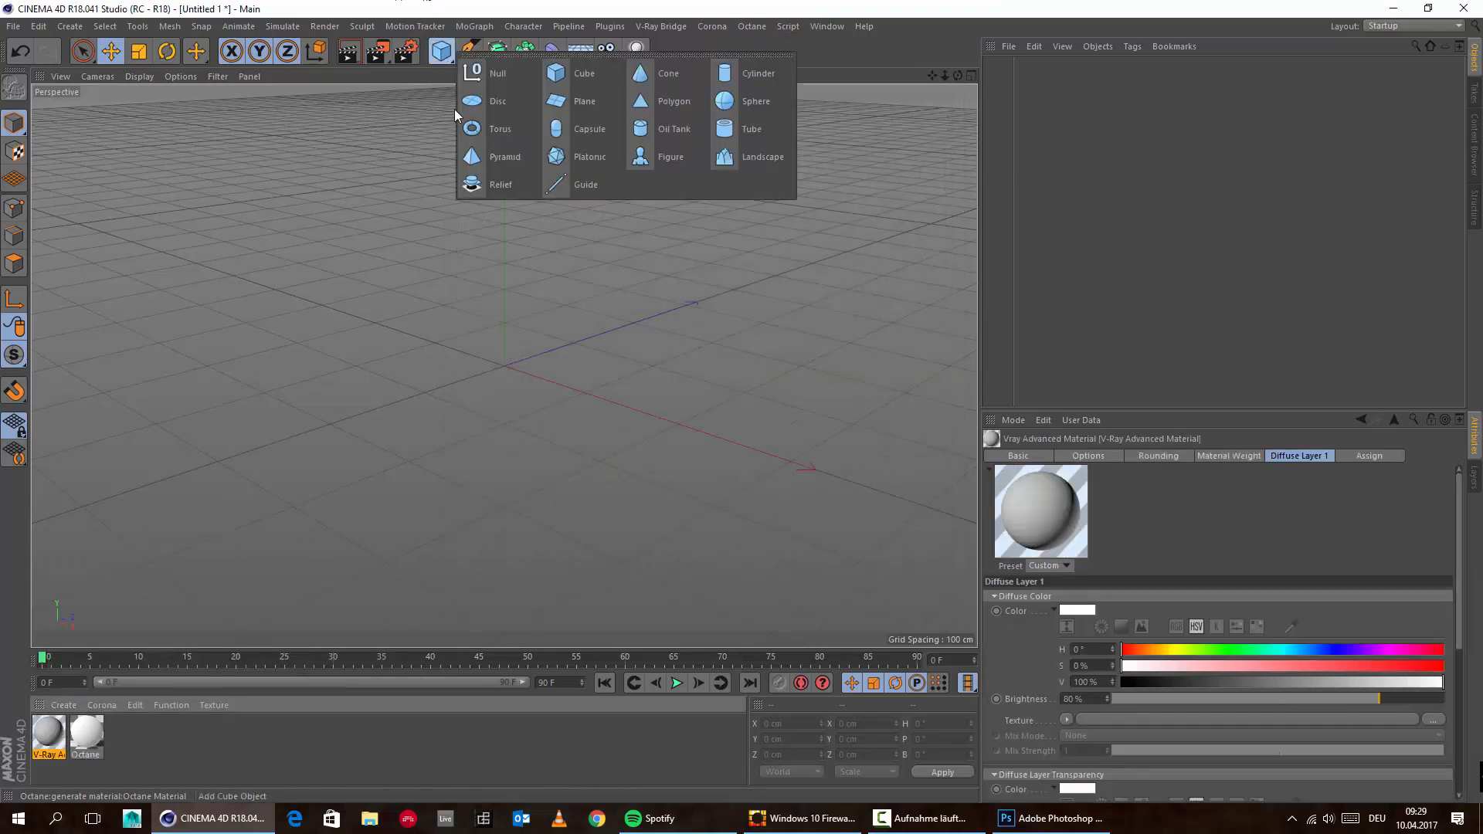
left_click(584, 101)
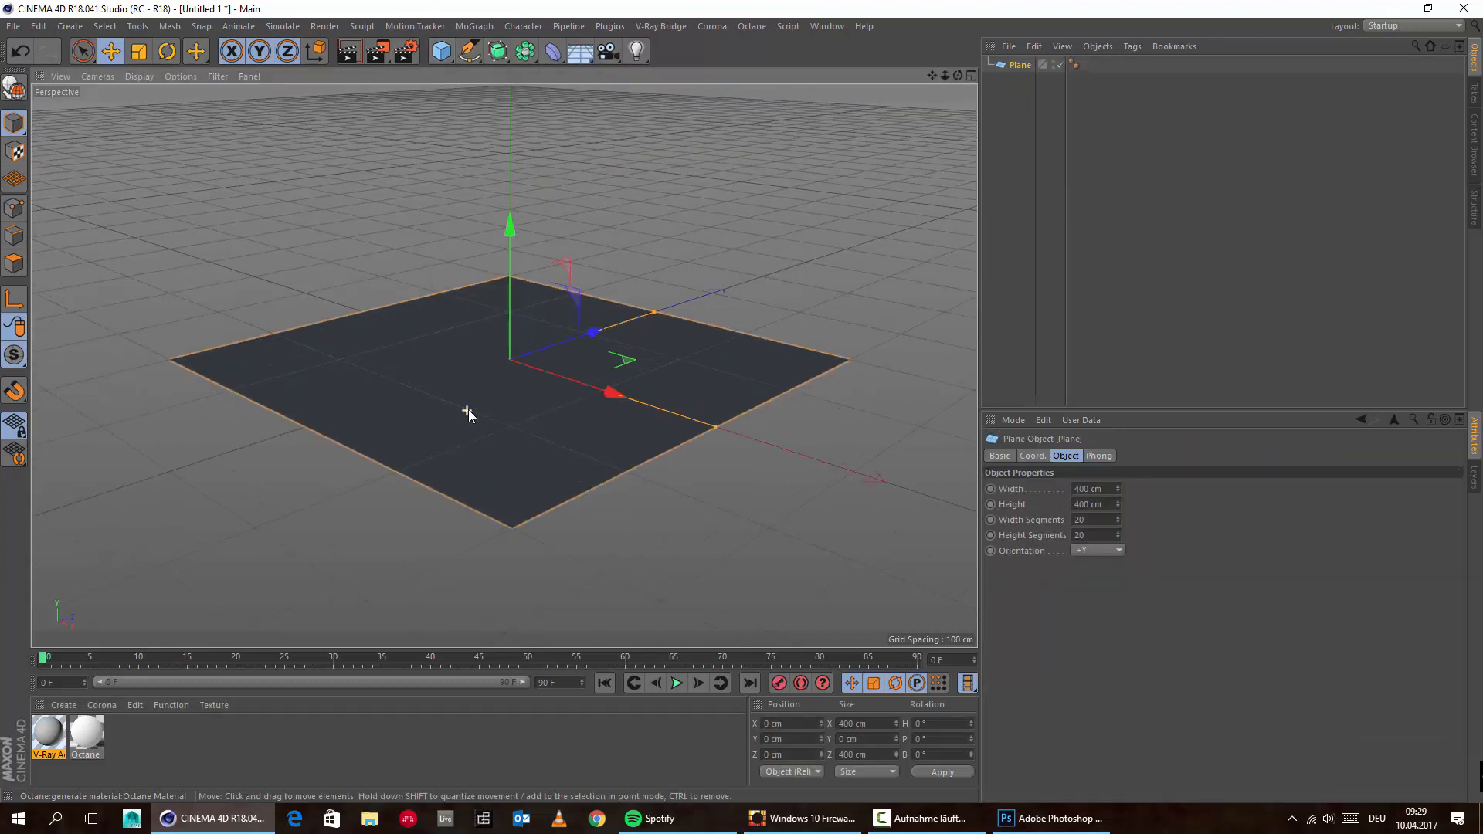
left_click_drag(579, 488, 604, 426, "alt")
middle_click_drag(604, 426, 643, 439, "alt")
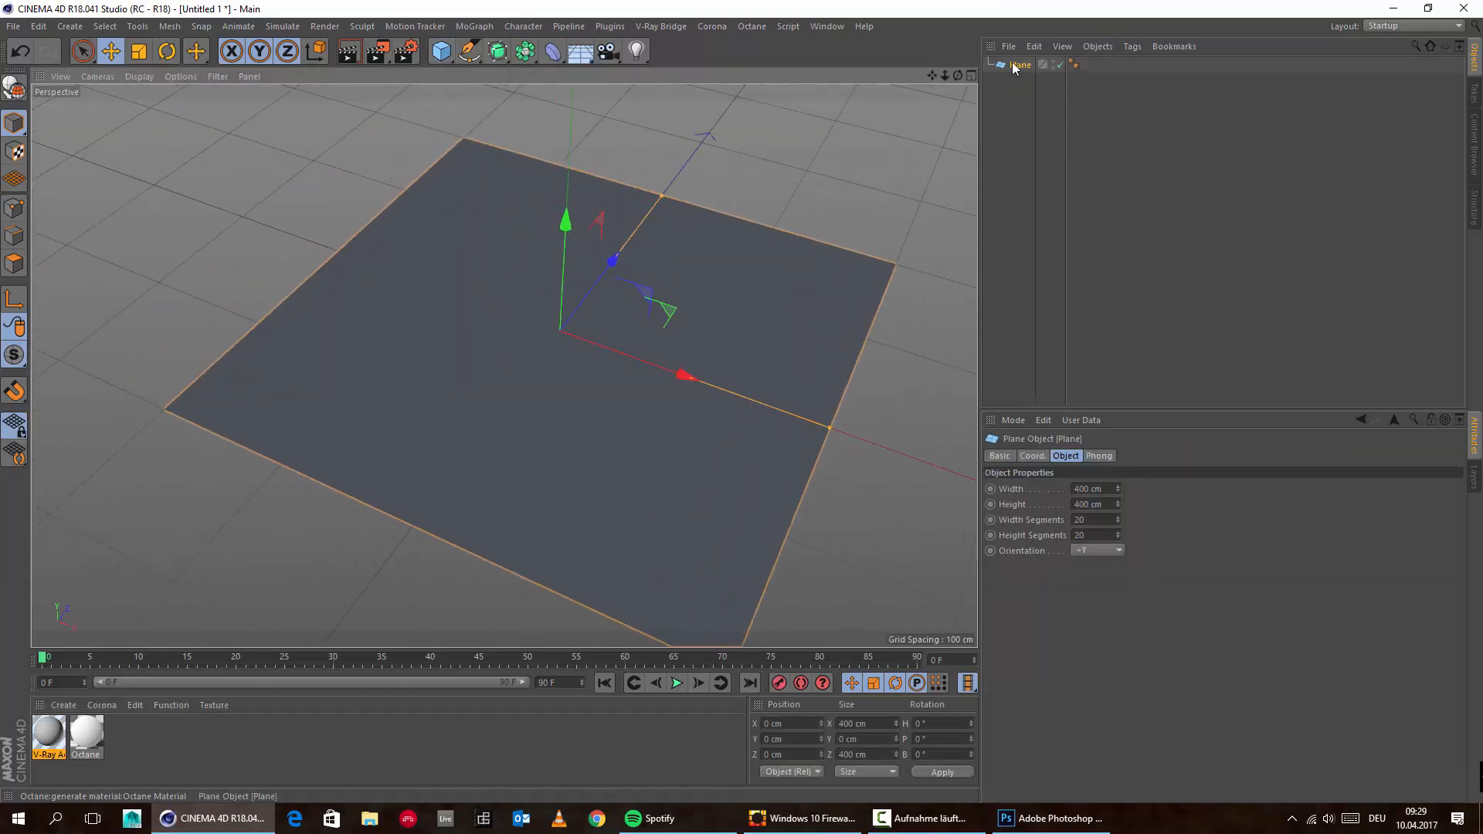
key("c")
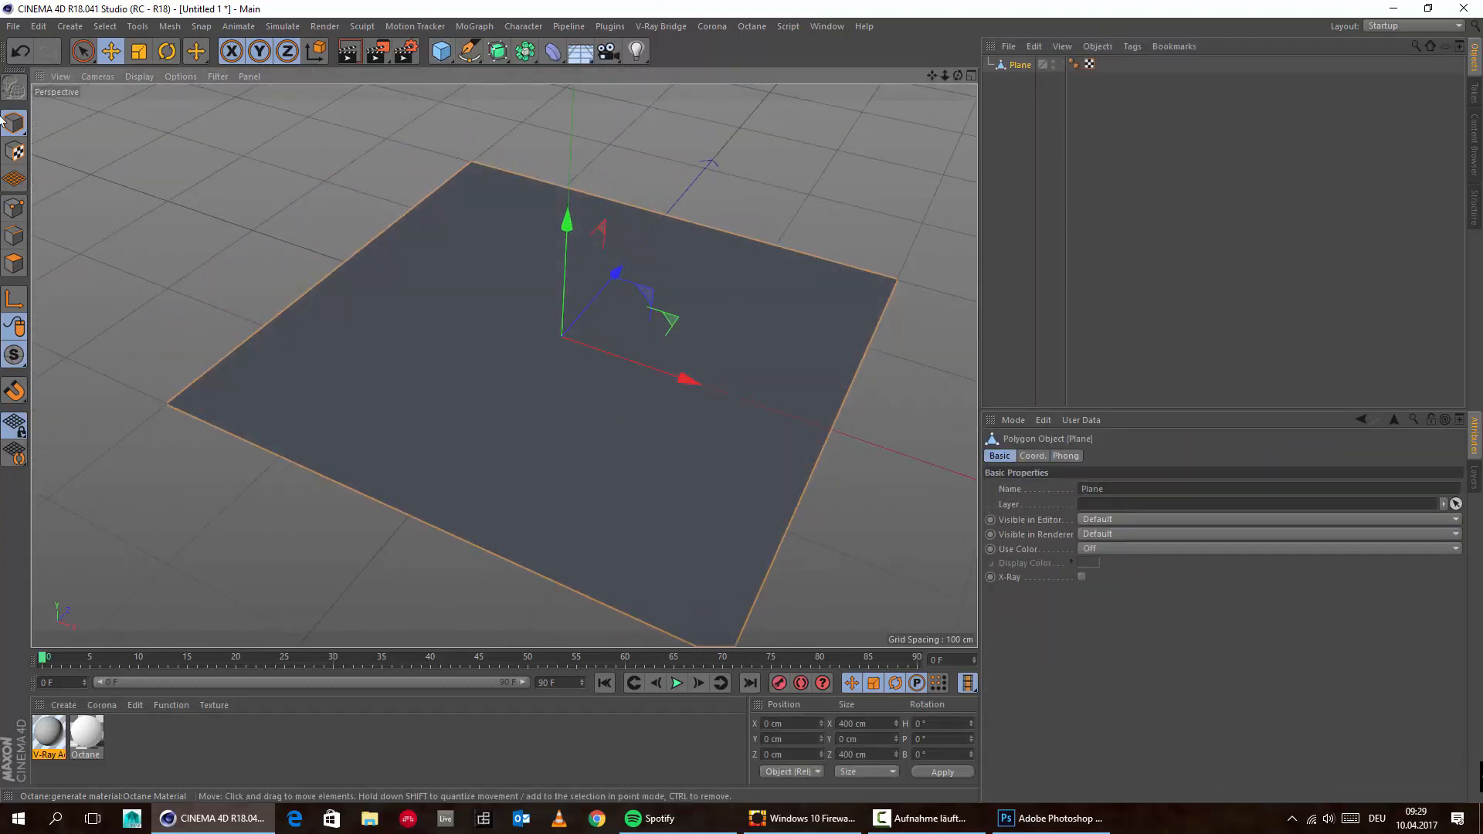
Change the viewport's display mode to shading with lines so the plane's polygon grid is drawn
left_click(150, 82)
left_click(160, 119)
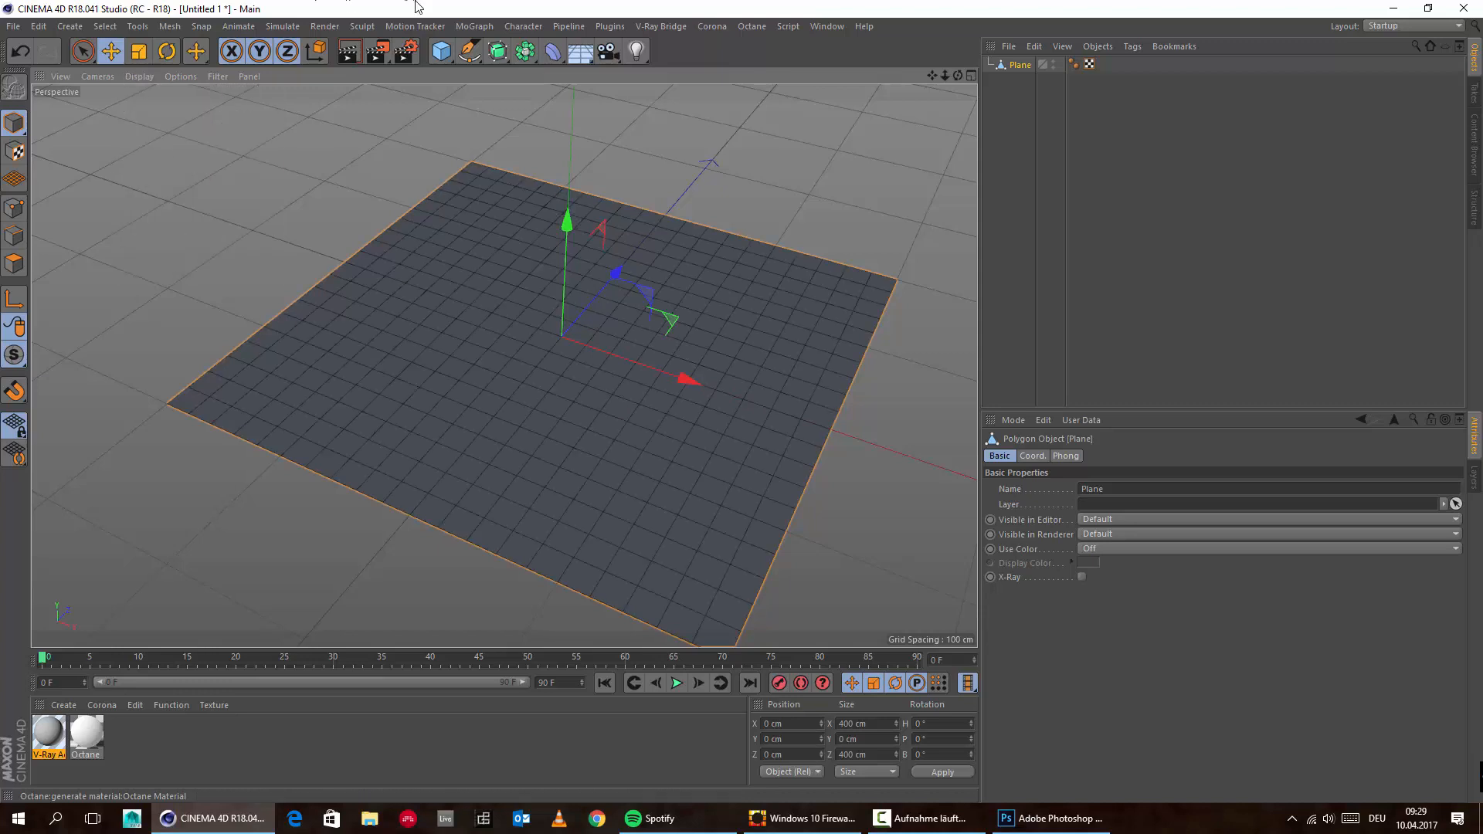
left_click_drag(470, 412, 624, 408, "alt")
middle_click_drag(503, 364, 588, 360, "alt")
left_click_drag(557, 424, 471, 432, "alt")
middle_click_drag(676, 439, 607, 405, "alt")
mouse_move(522, 401)
left_mouse_down("alt")
mouse_move(493, 410)
mouse_move(513, 381)
left_mouse_up("alt")
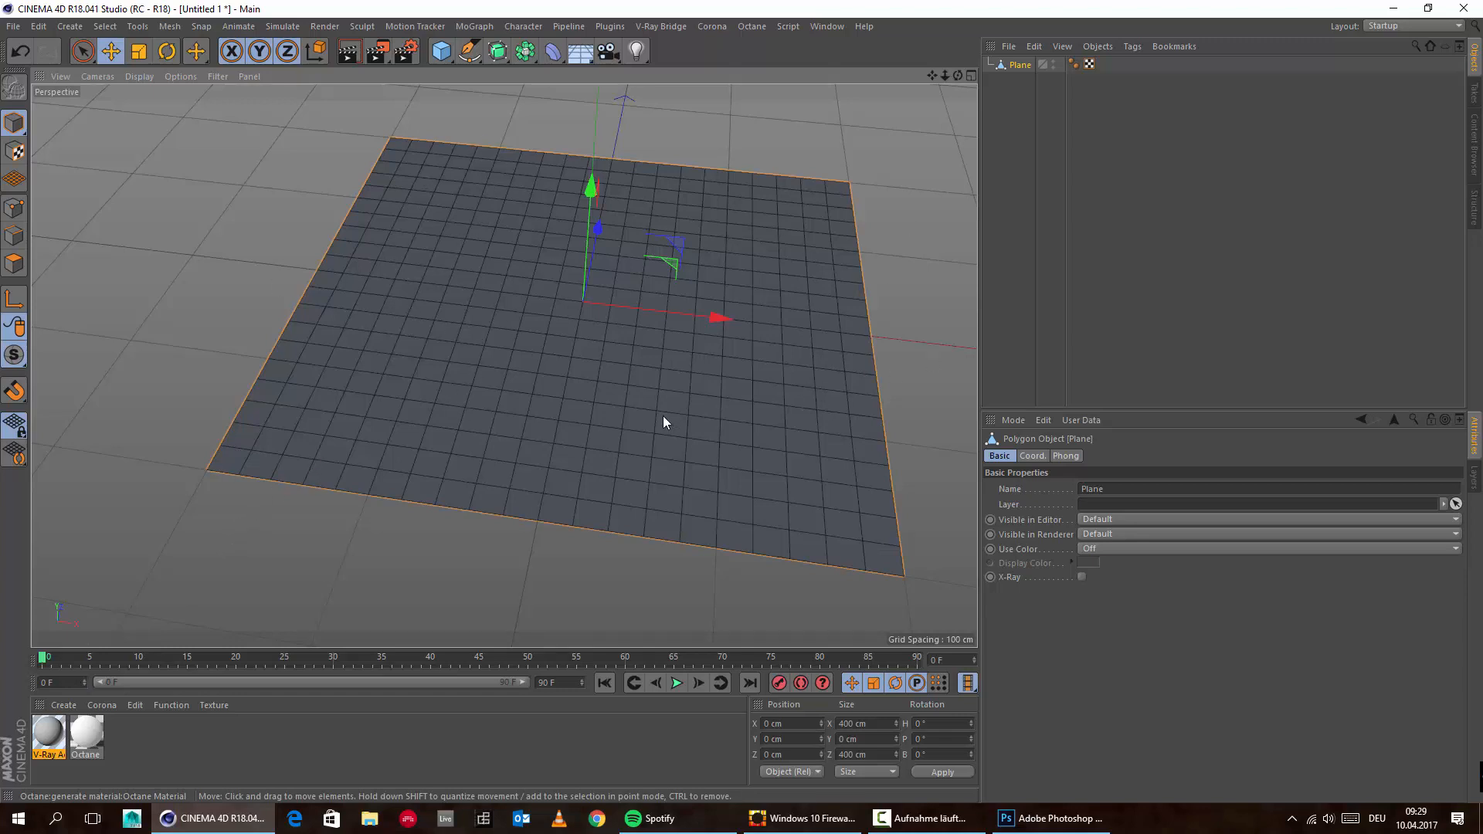
Open the Octane material for editing and assign an Octane ImageTexture to its Diffuse texture
left_click(94, 736)
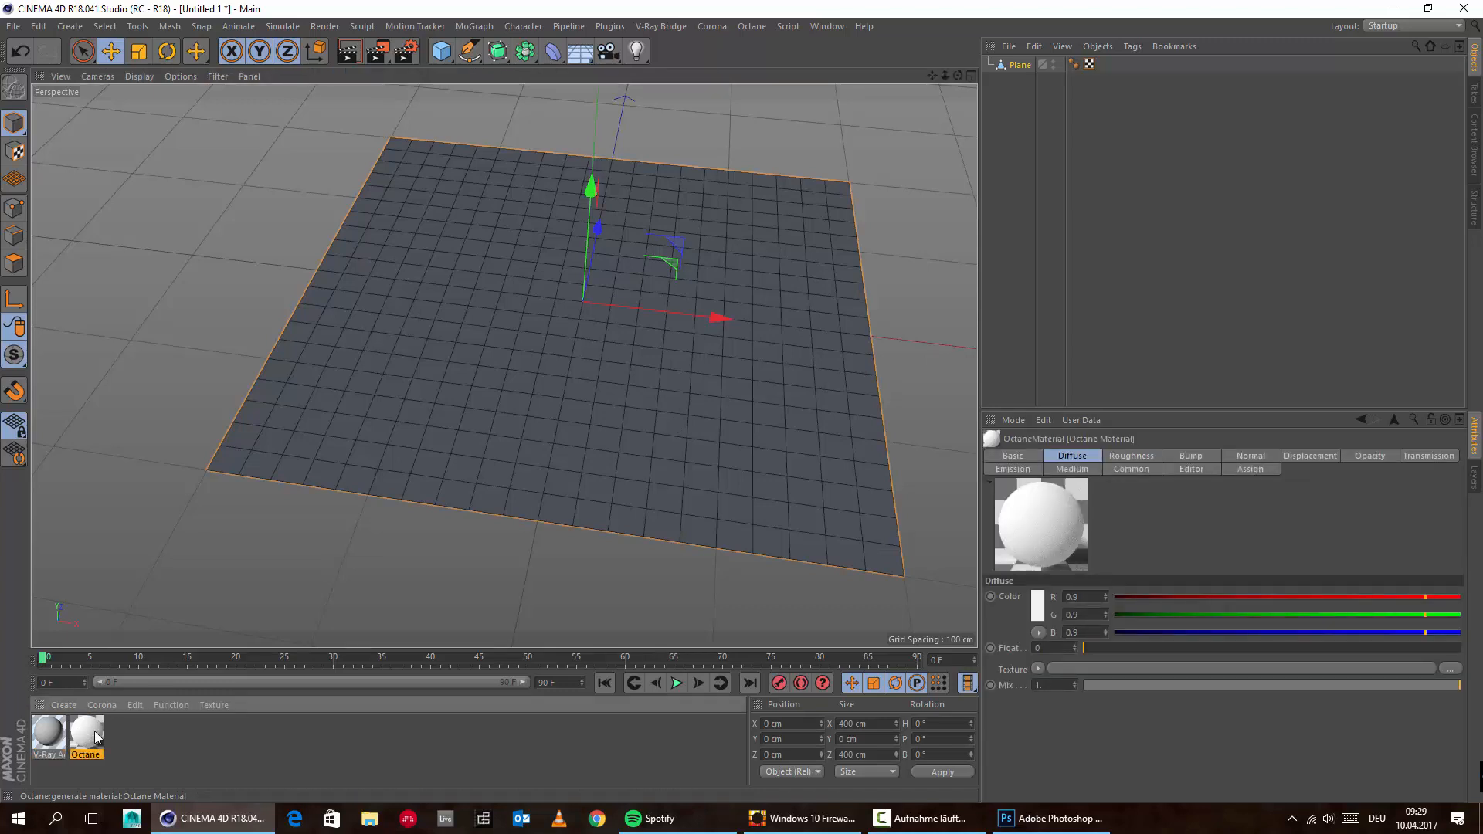
double_click(95, 736)
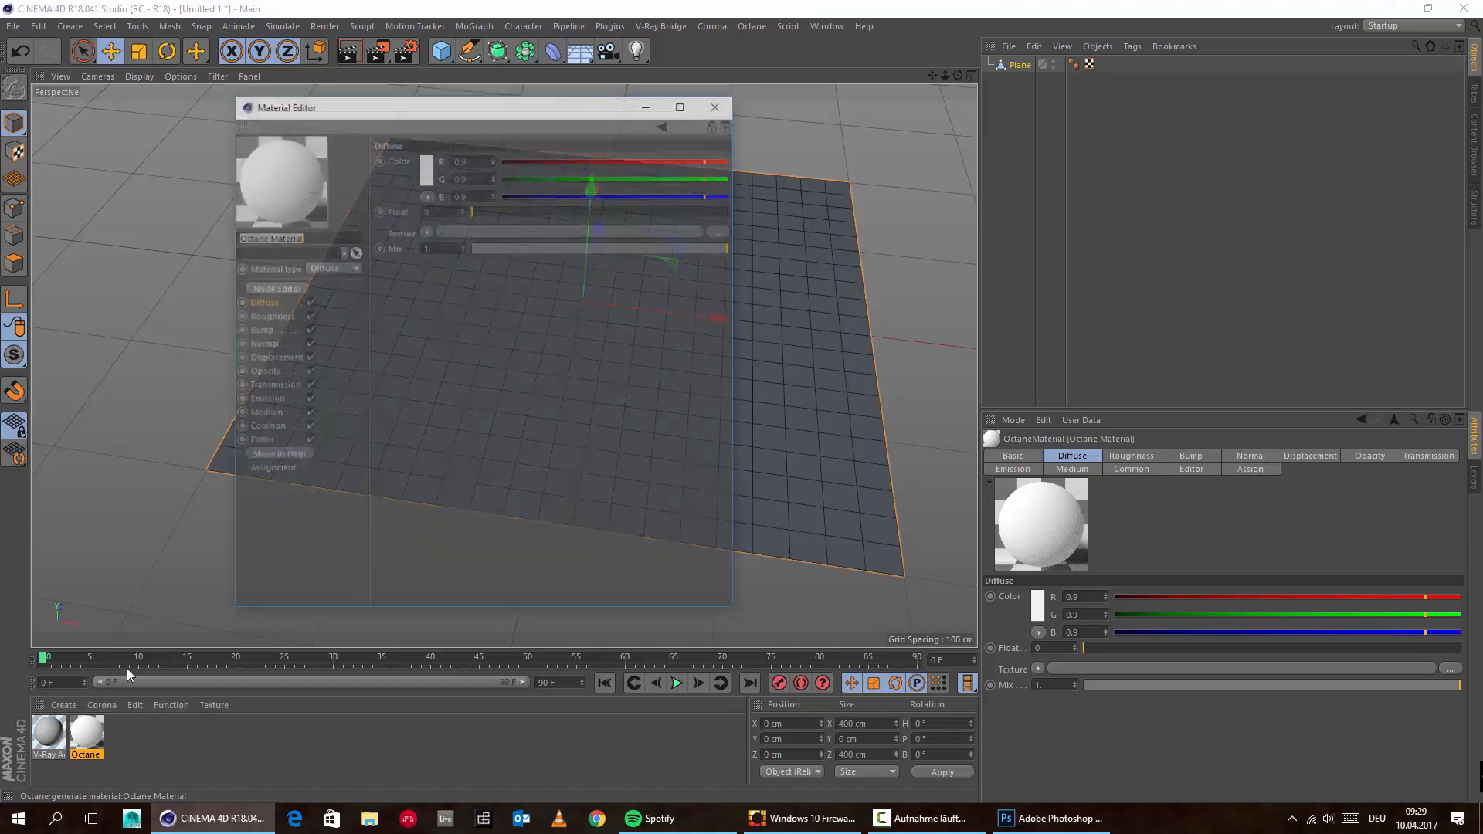
left_click_drag(448, 112, 761, 117)
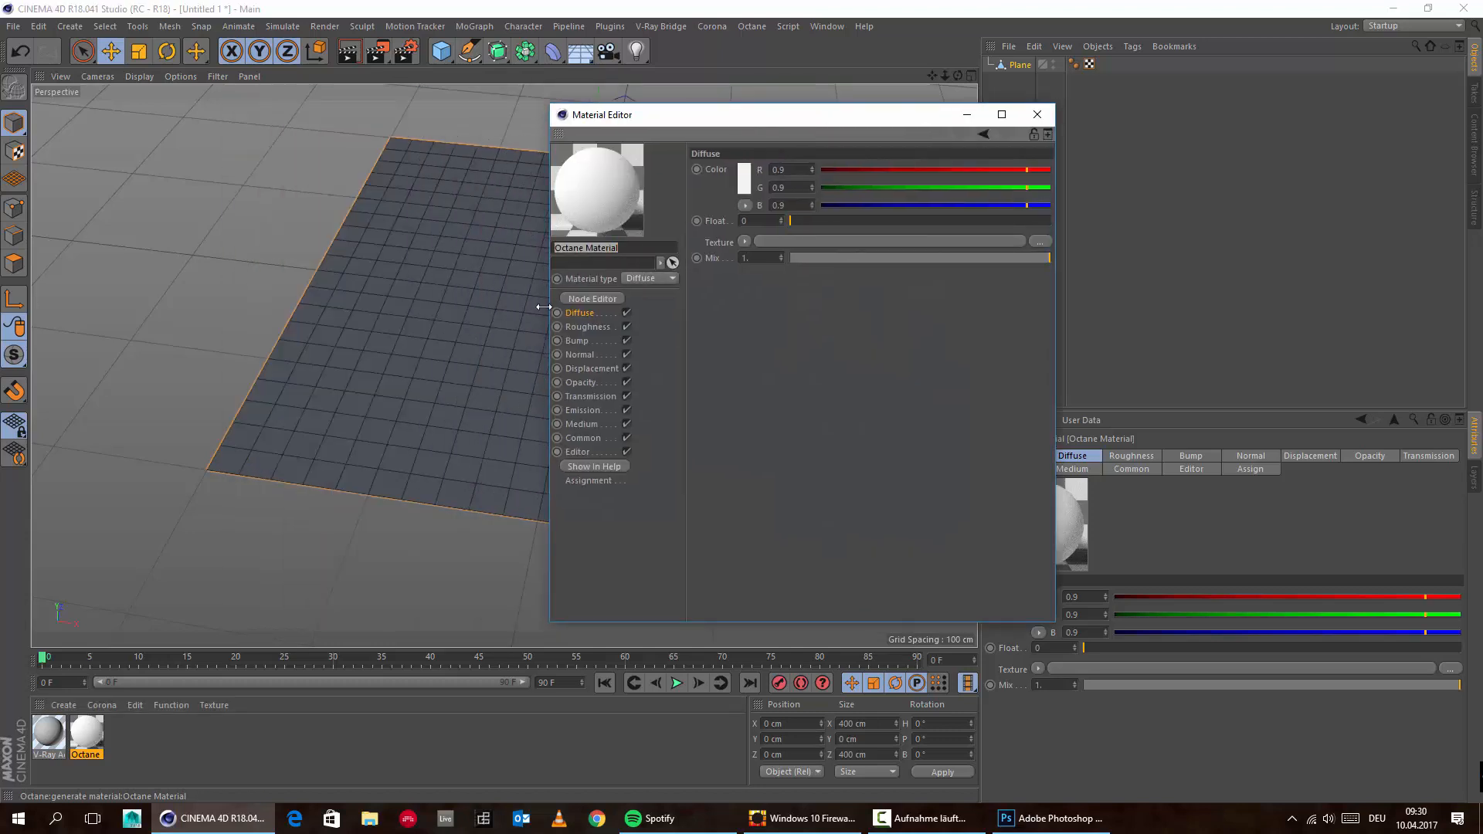
left_click(745, 241)
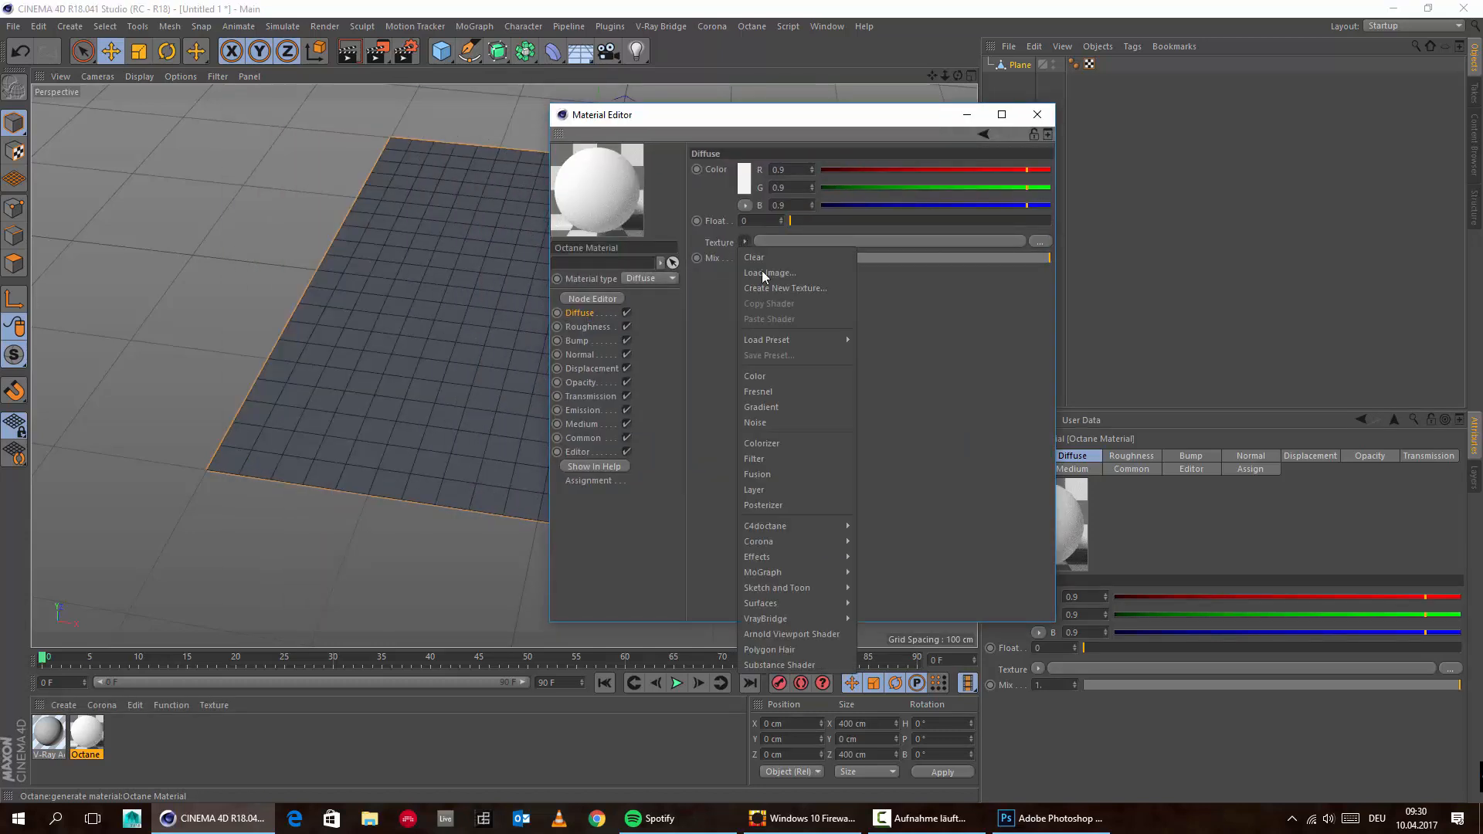
mouse_move(821, 523)
left_click(928, 499)
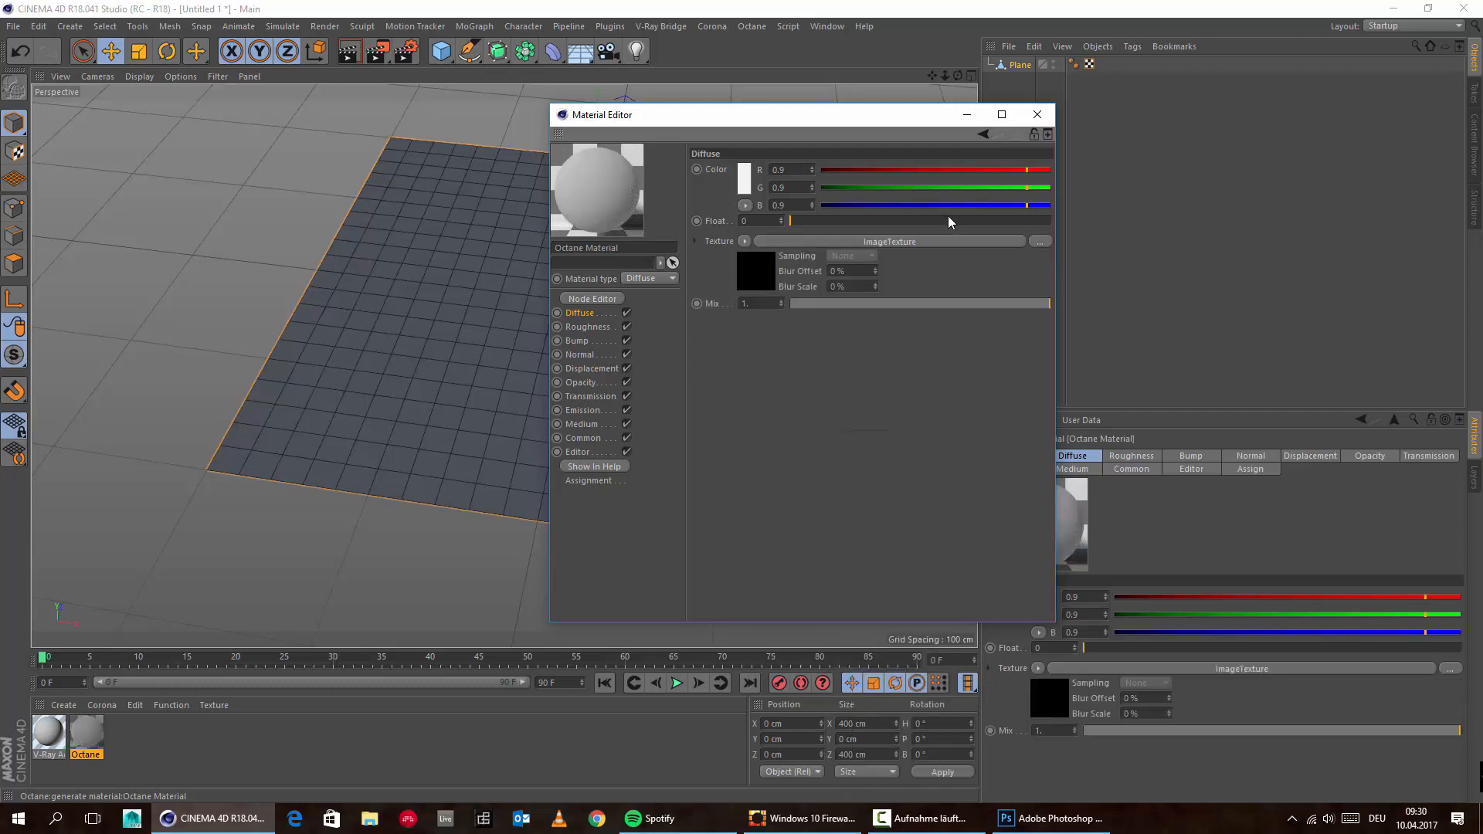
Browse for the Diffuse ImageTexture's image file in the first client folder under Clients on the WORK (E:) drive
left_click(1039, 182)
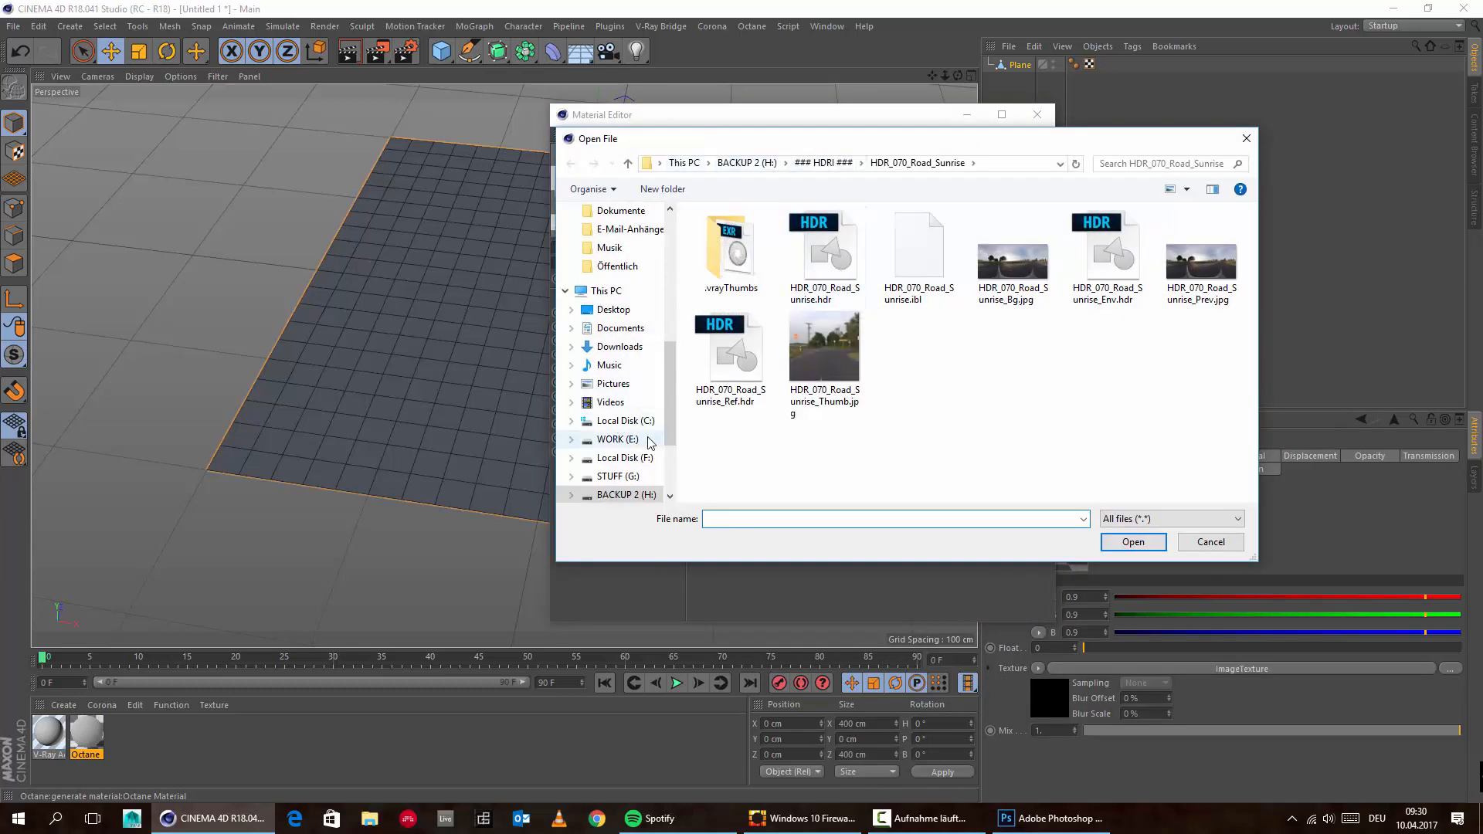
left_click(650, 443)
double_click(754, 284)
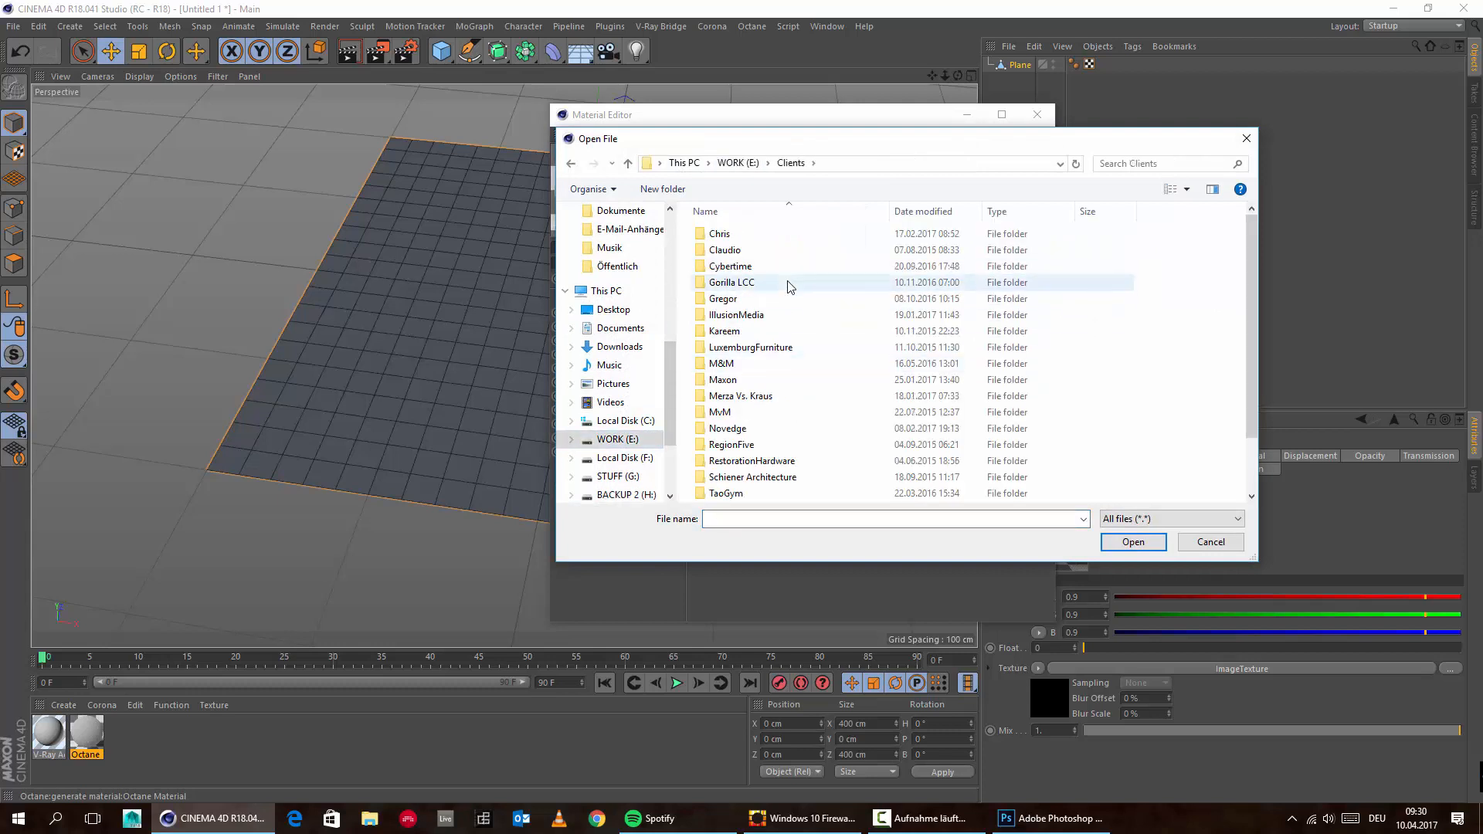
double_click(793, 235)
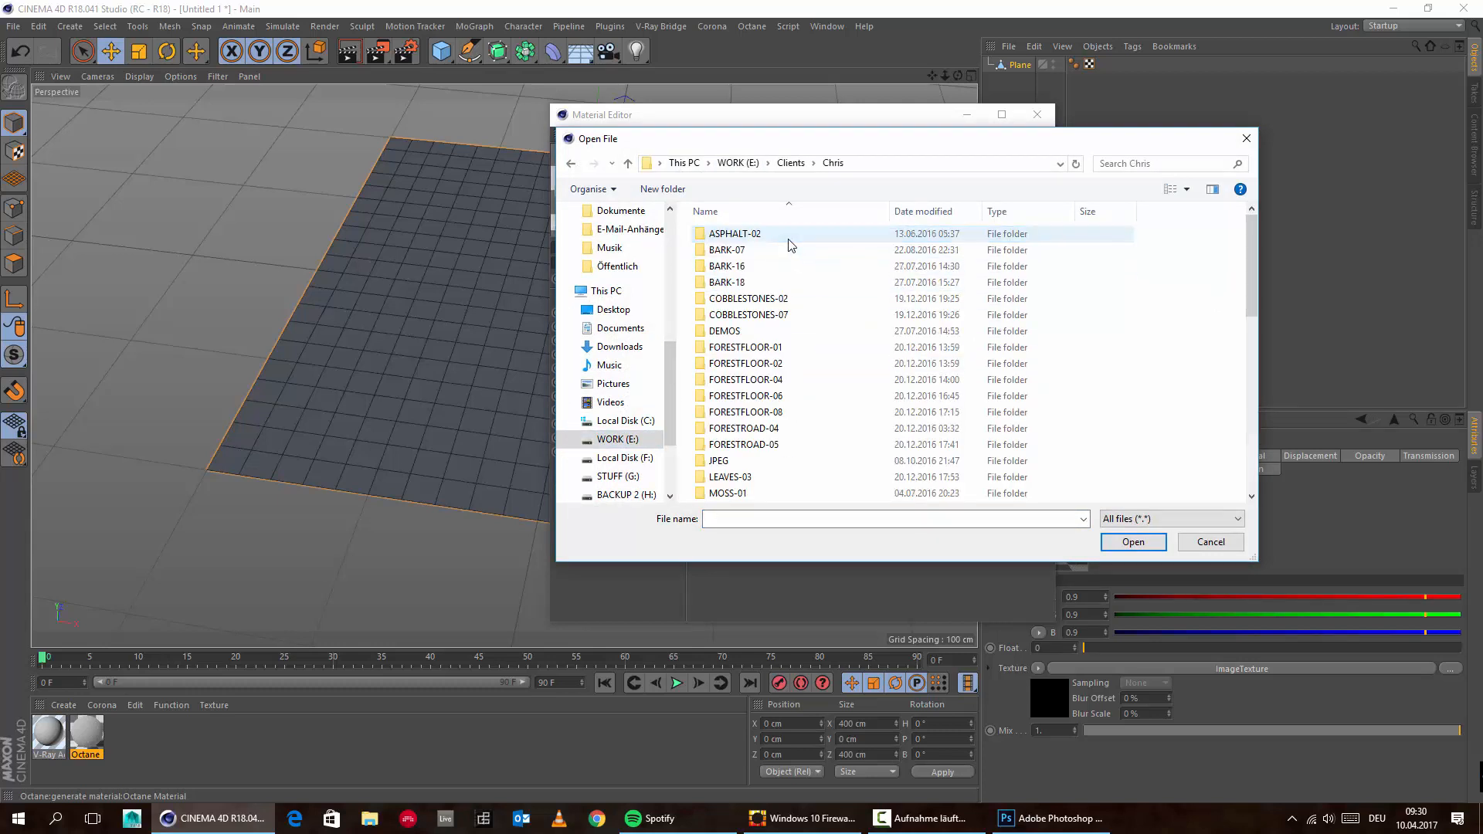
Look through the material folders and examine the texture maps in the tex folder of FORESTFLOOR-01
scroll(761, 275, "down", 10)
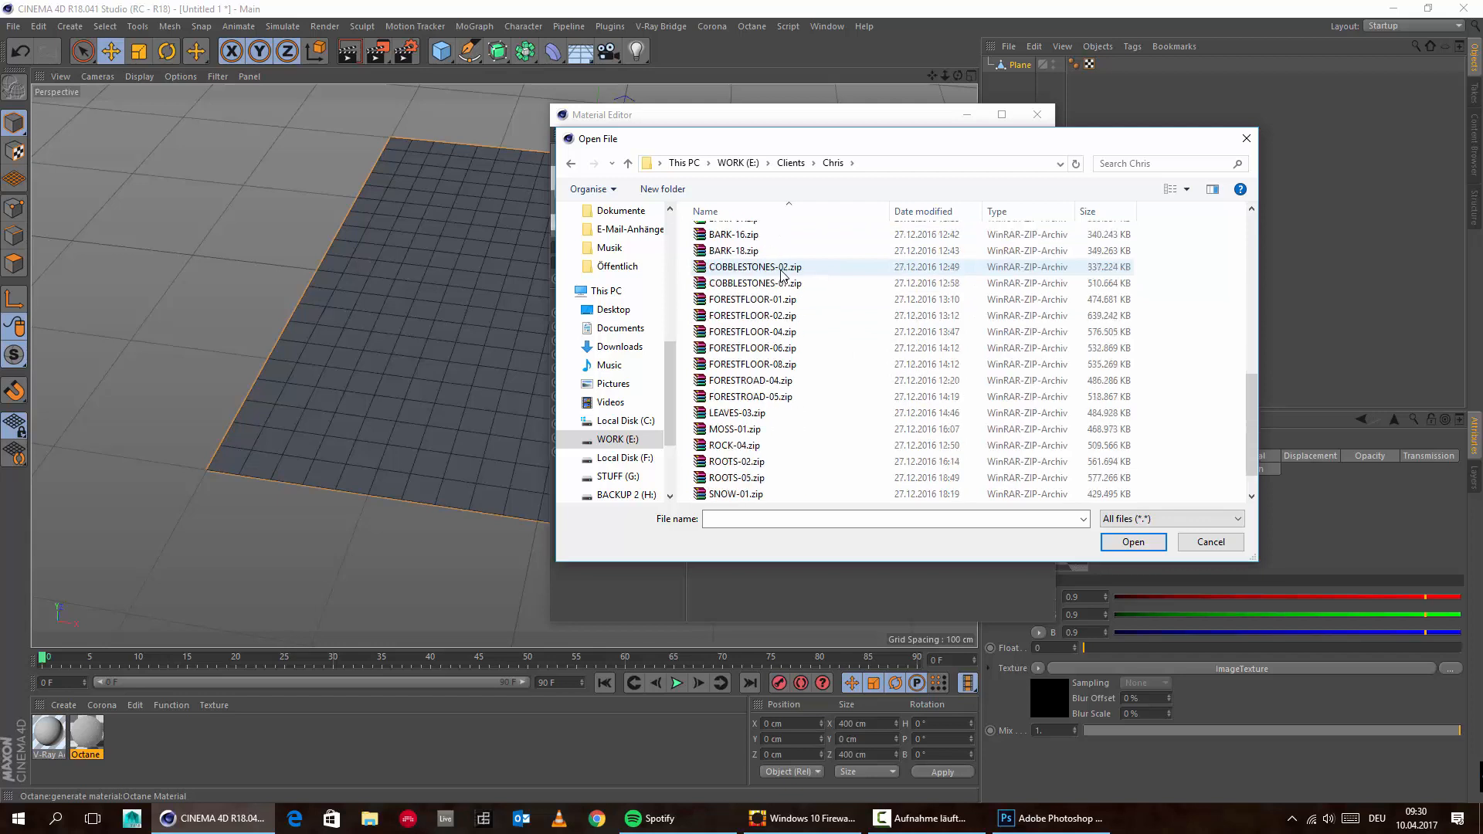
scroll(782, 274, "up", 10)
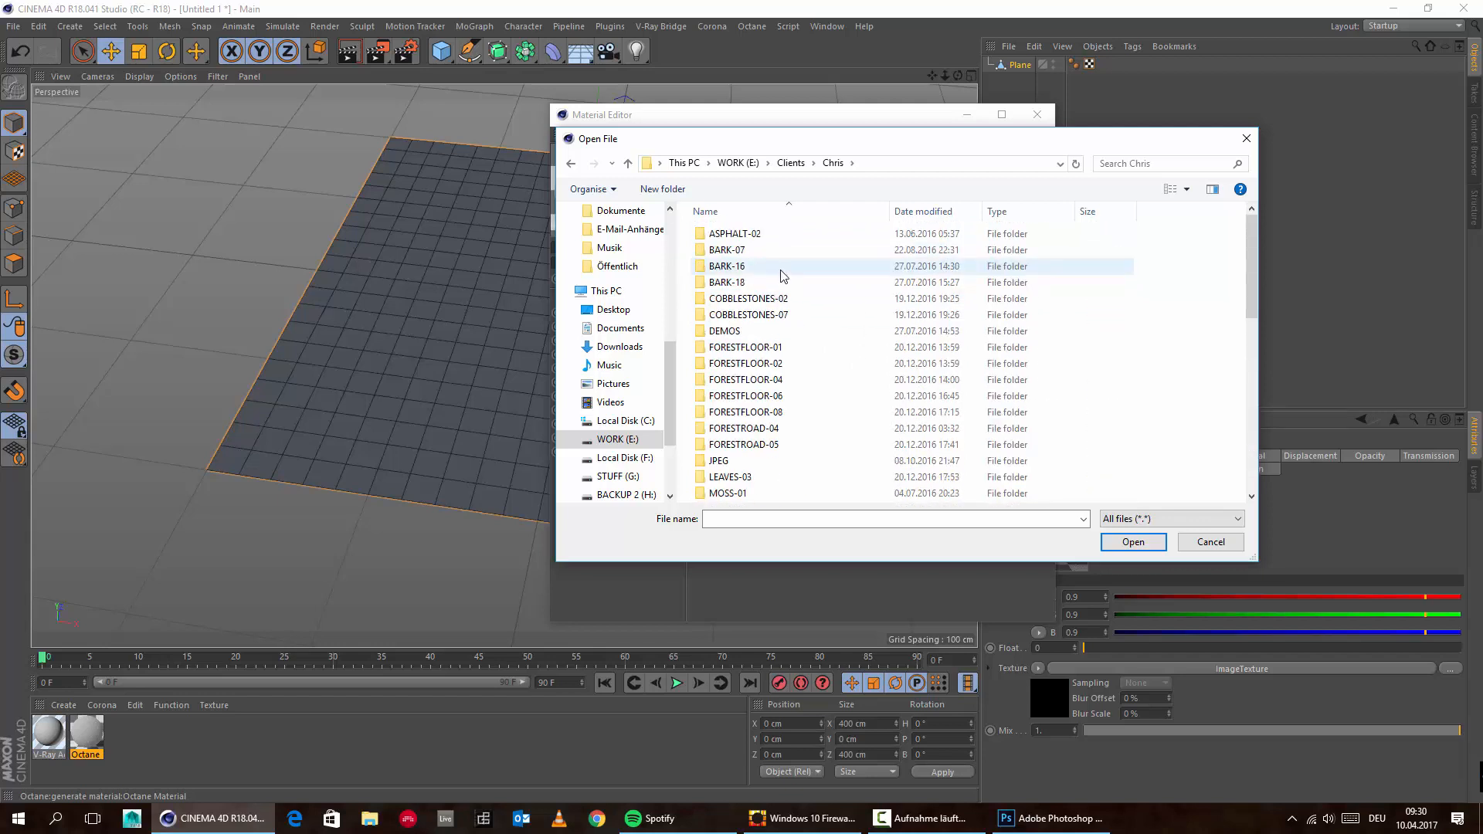
scroll(782, 275, "down", 2)
left_click(772, 415)
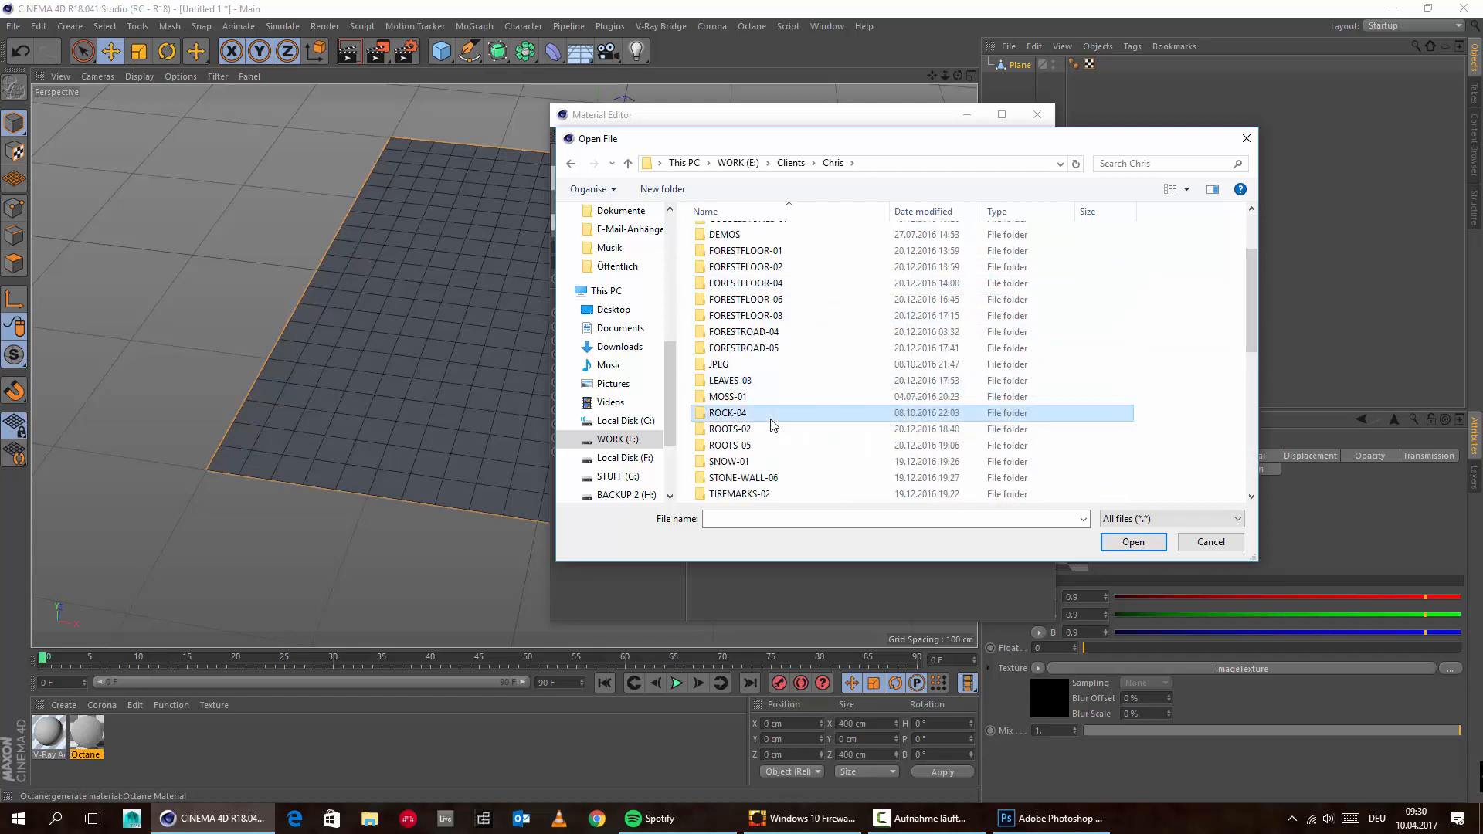
left_click(773, 446)
left_click(774, 461)
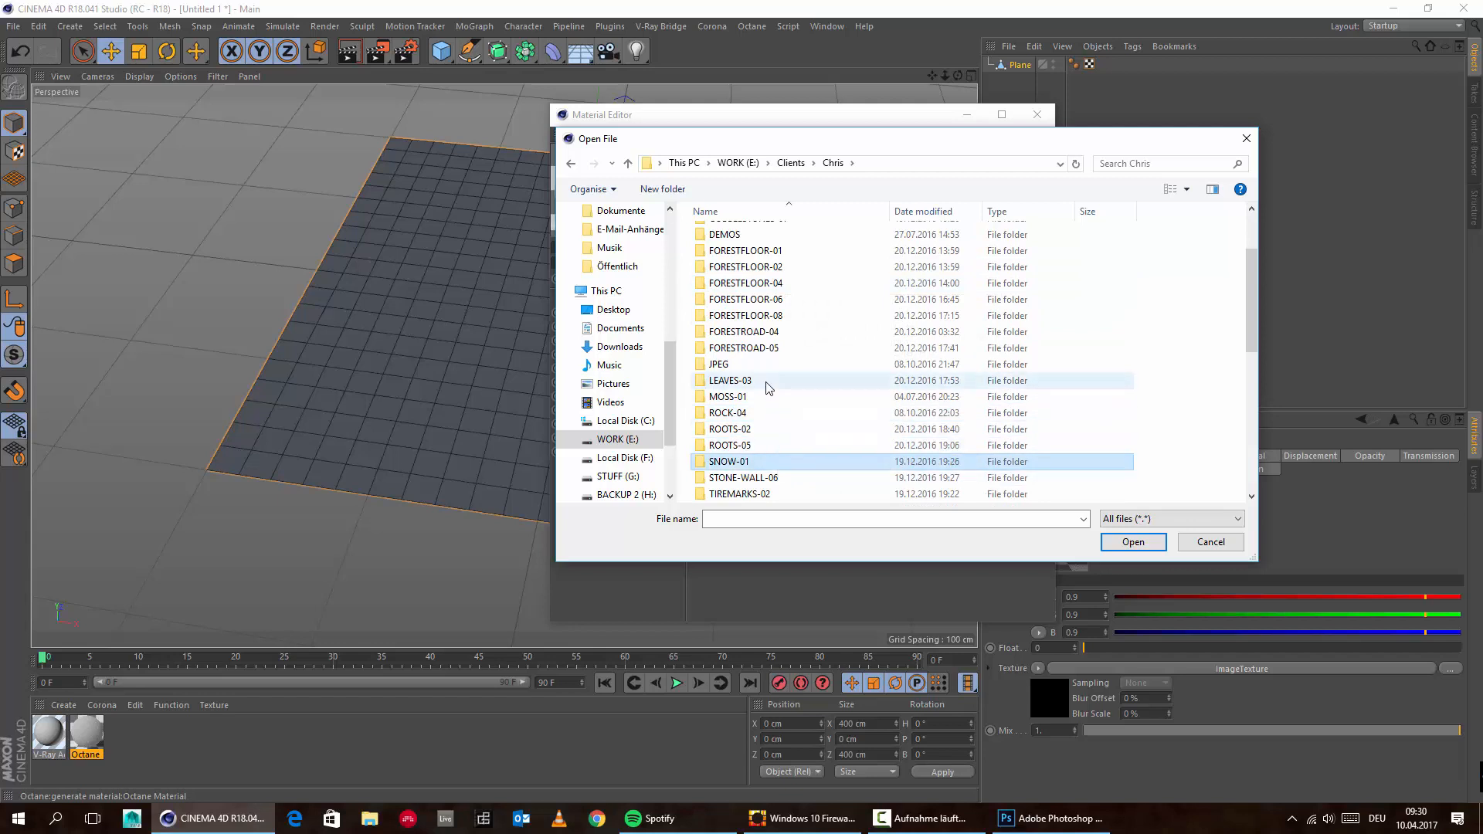
scroll(772, 378, "up", 2)
double_click(807, 357)
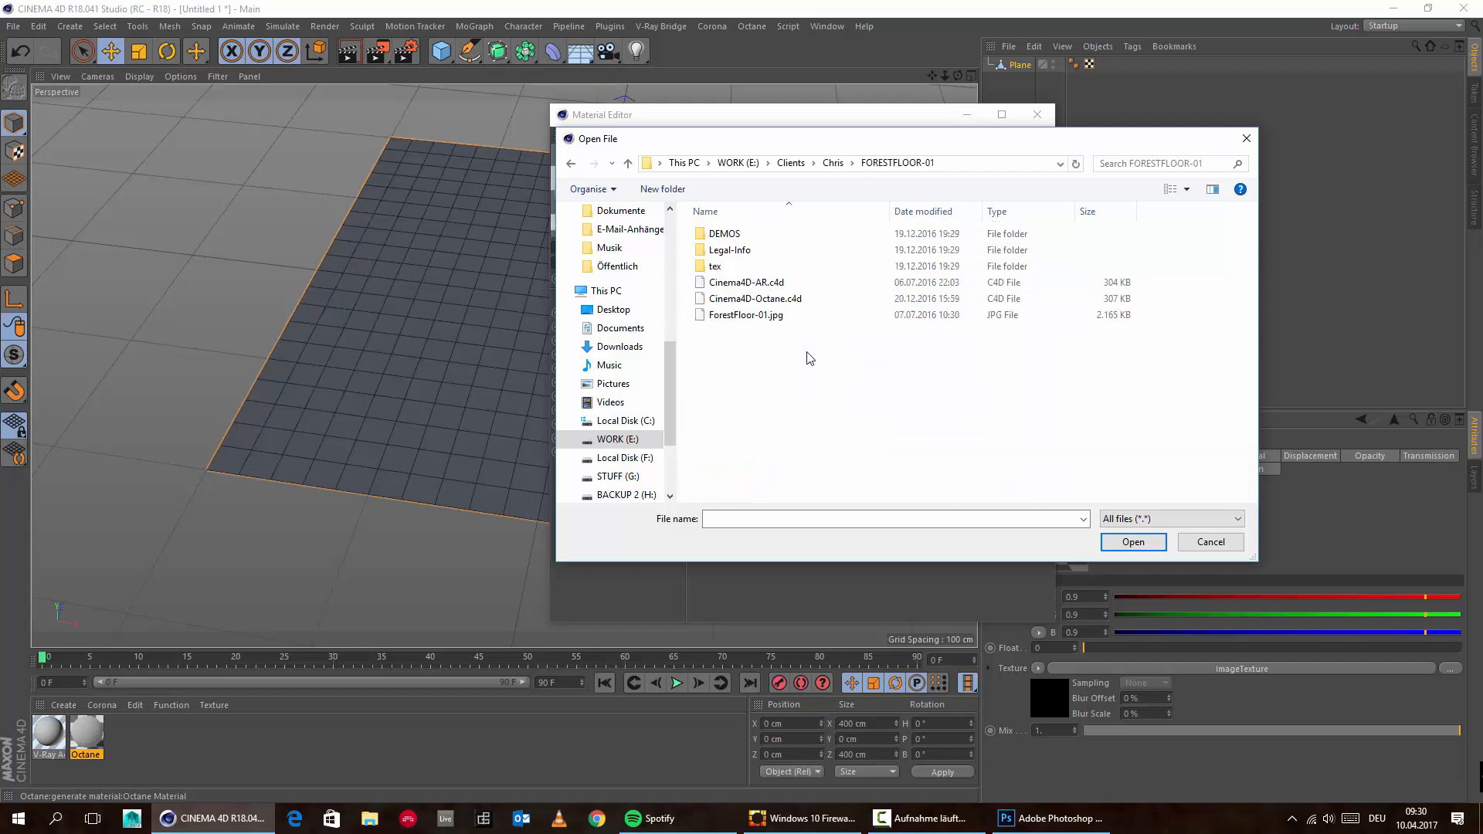
double_click(715, 266)
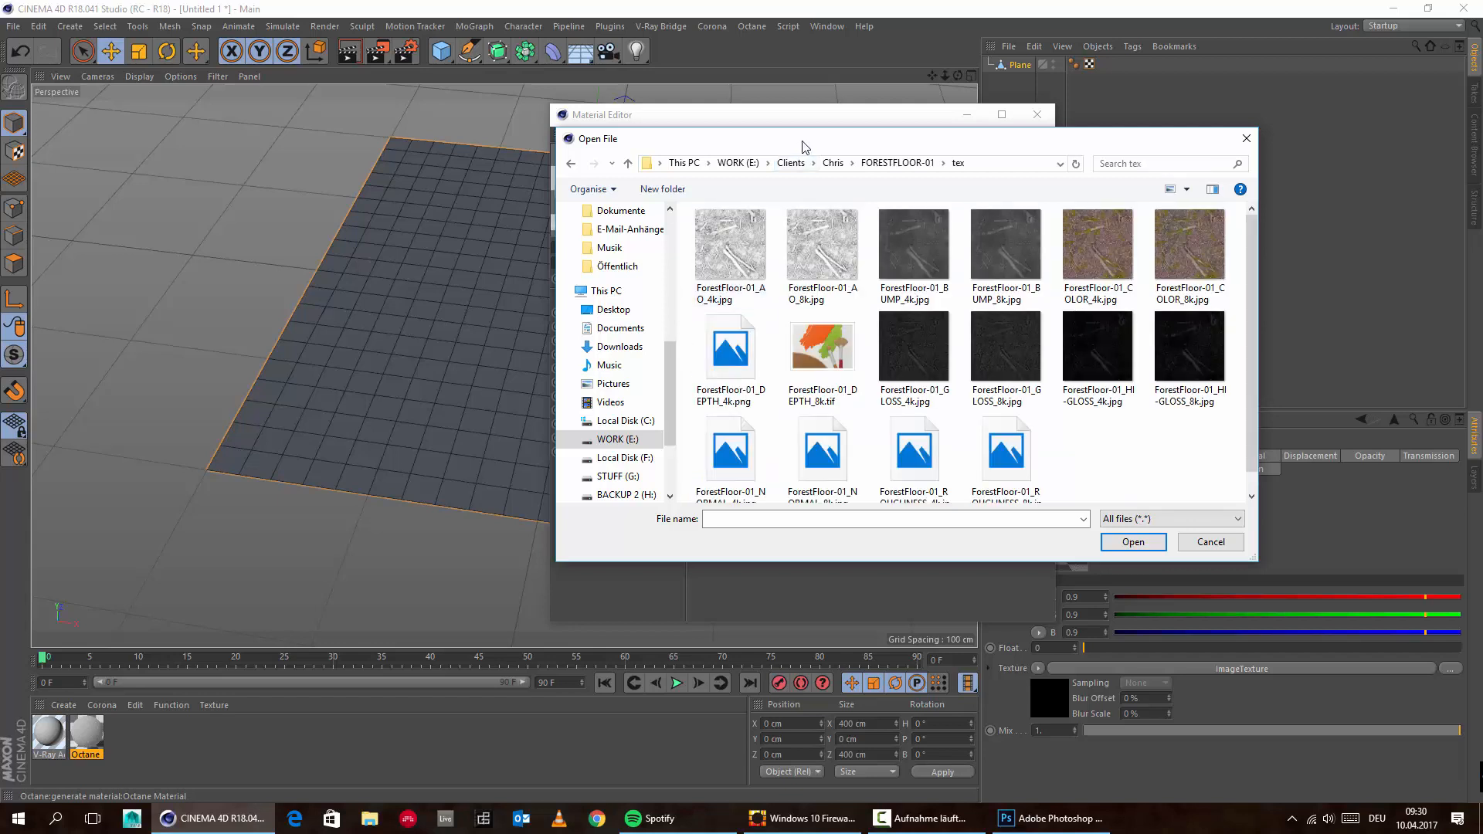
left_click_drag(803, 147, 618, 163)
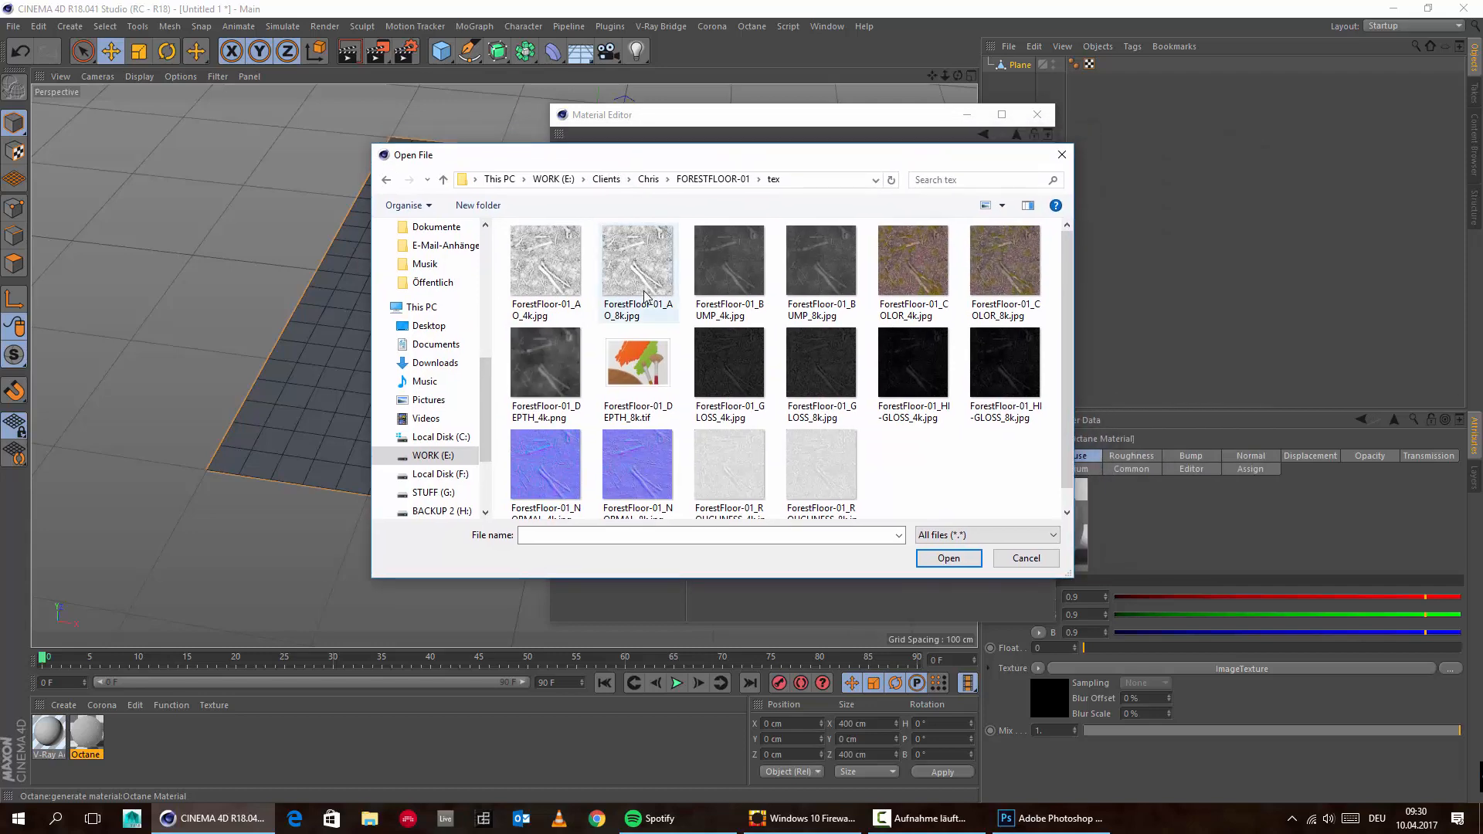
Return to the material folders and examine the texture maps in the tex folder of ASPHALT-02
left_click(649, 179)
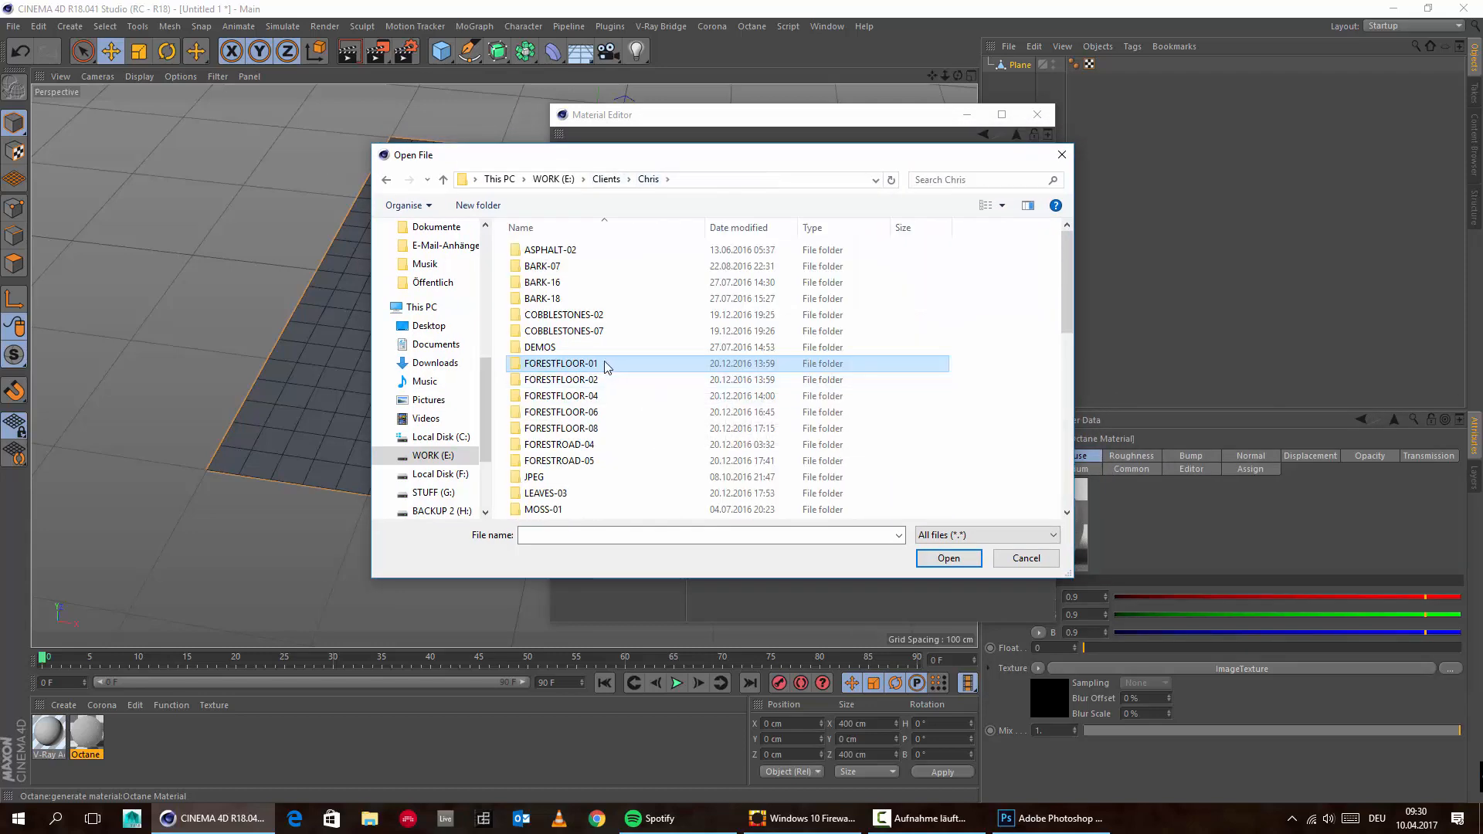
double_click(575, 250)
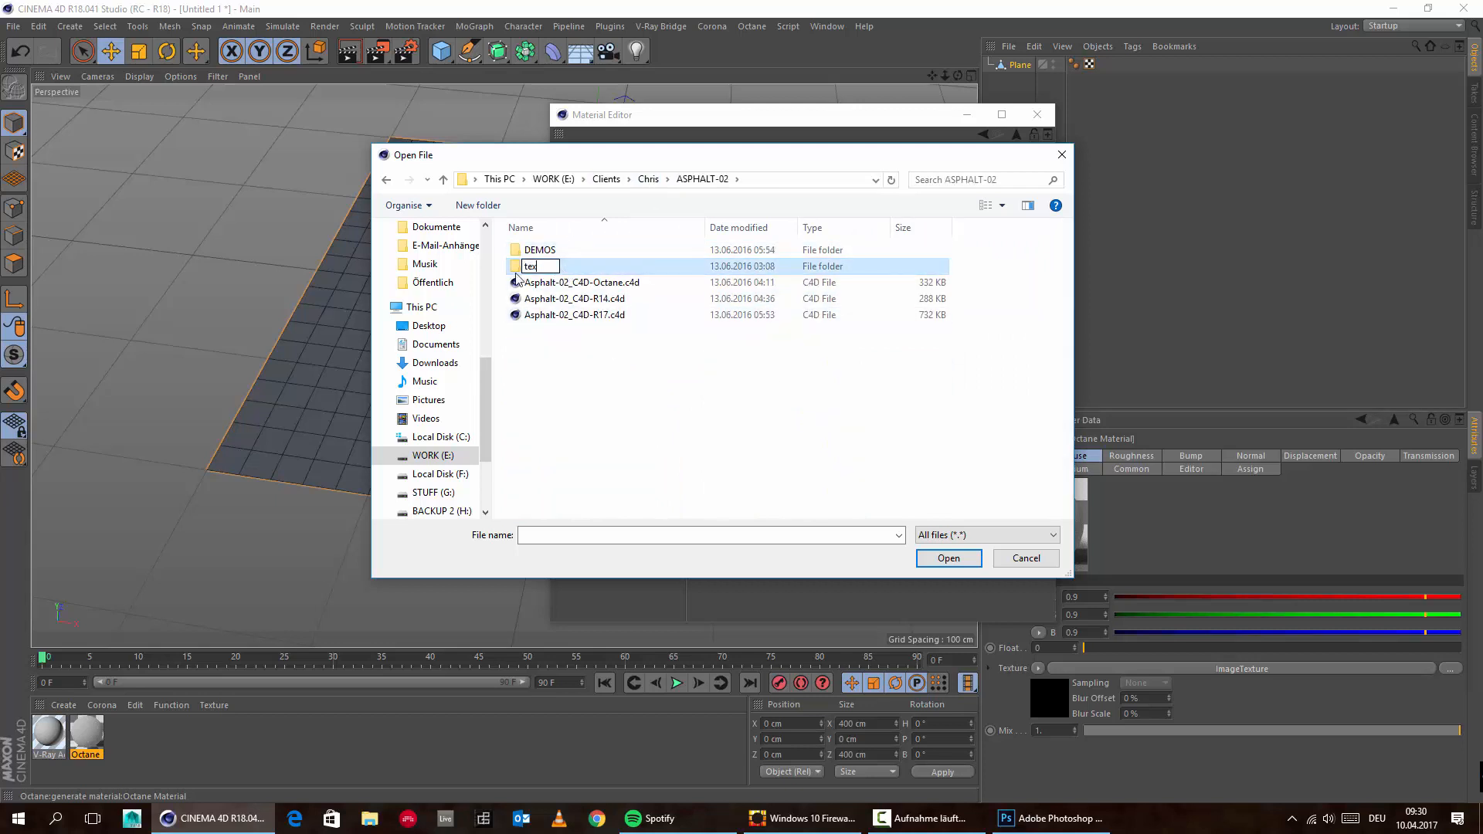
double_click(563, 268)
left_click(747, 293)
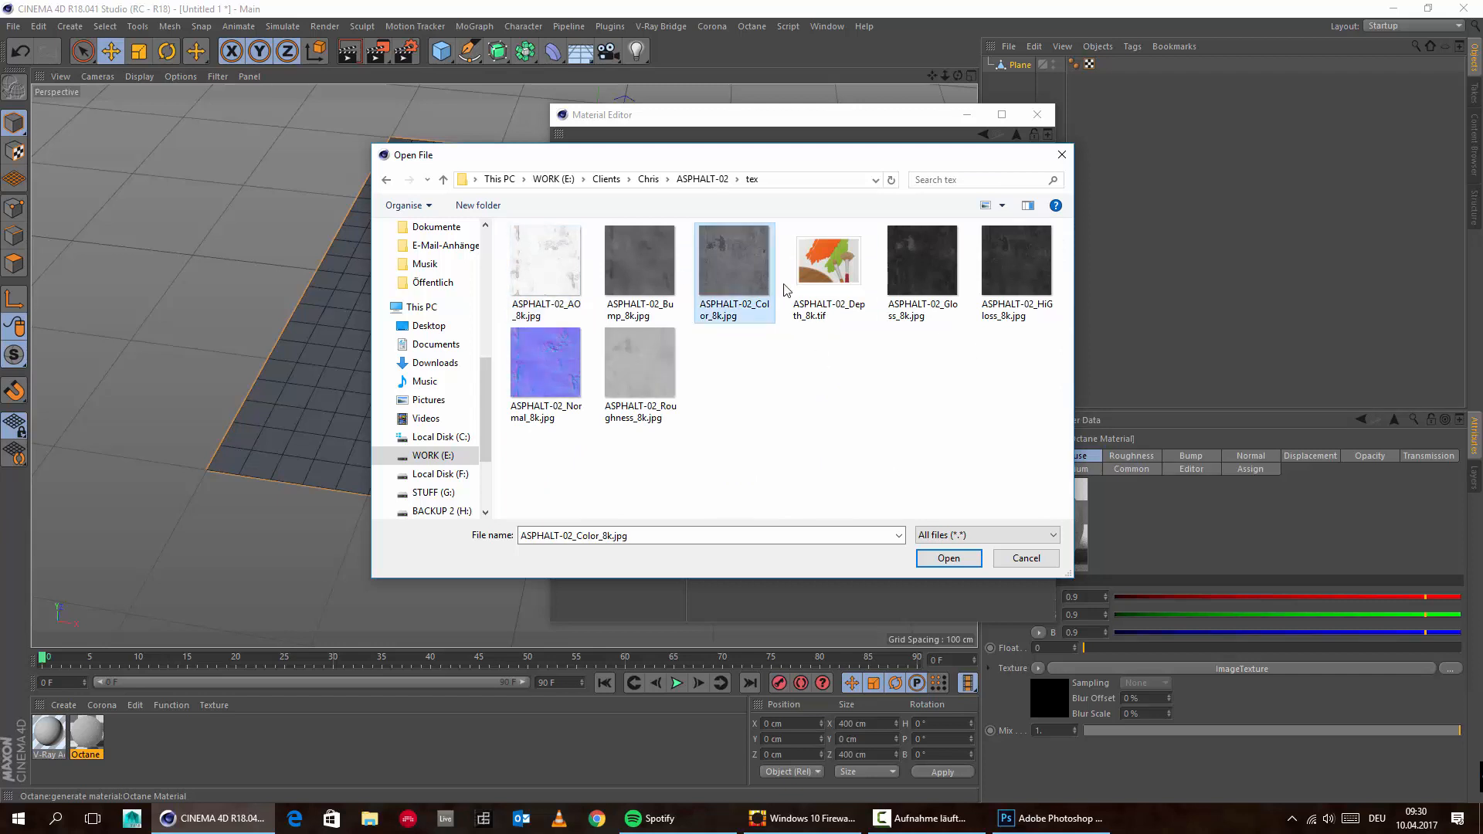
left_click(930, 315)
left_click(995, 311)
left_click(733, 270)
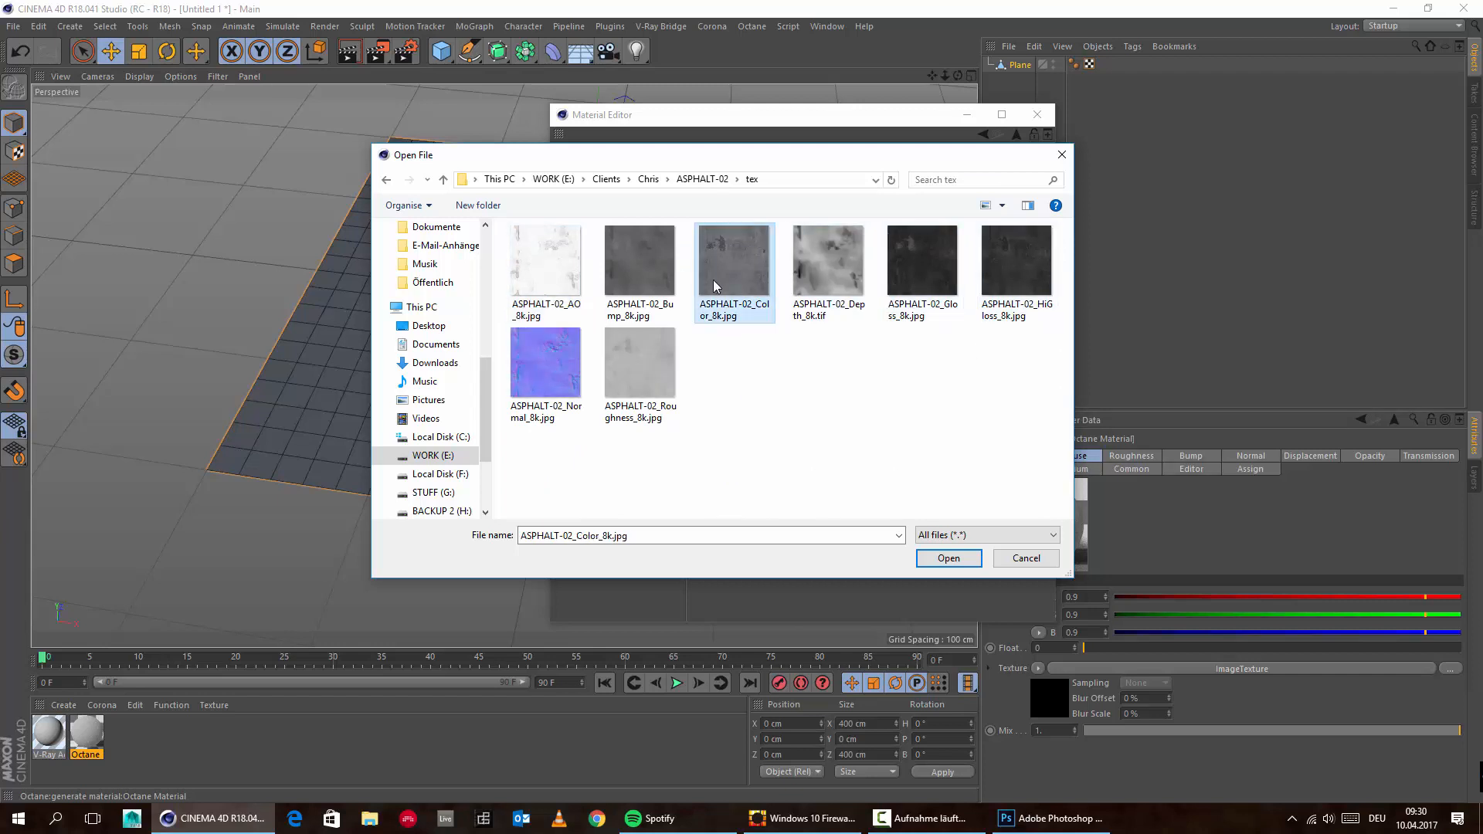
Go back to the material folders and examine the color and other maps in the tex folder of COBBLESTONES-02
left_click(648, 179)
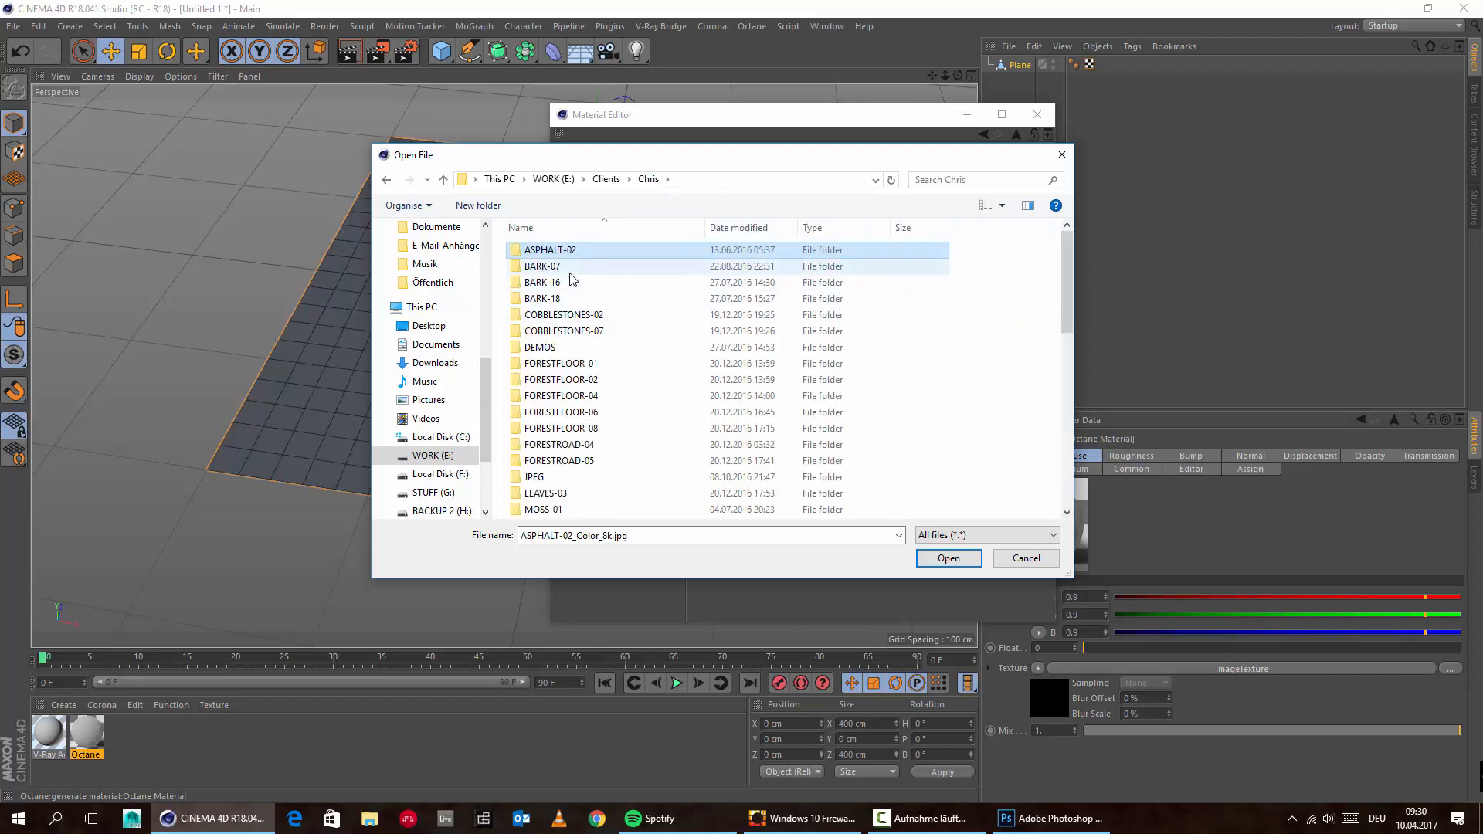
double_click(616, 314)
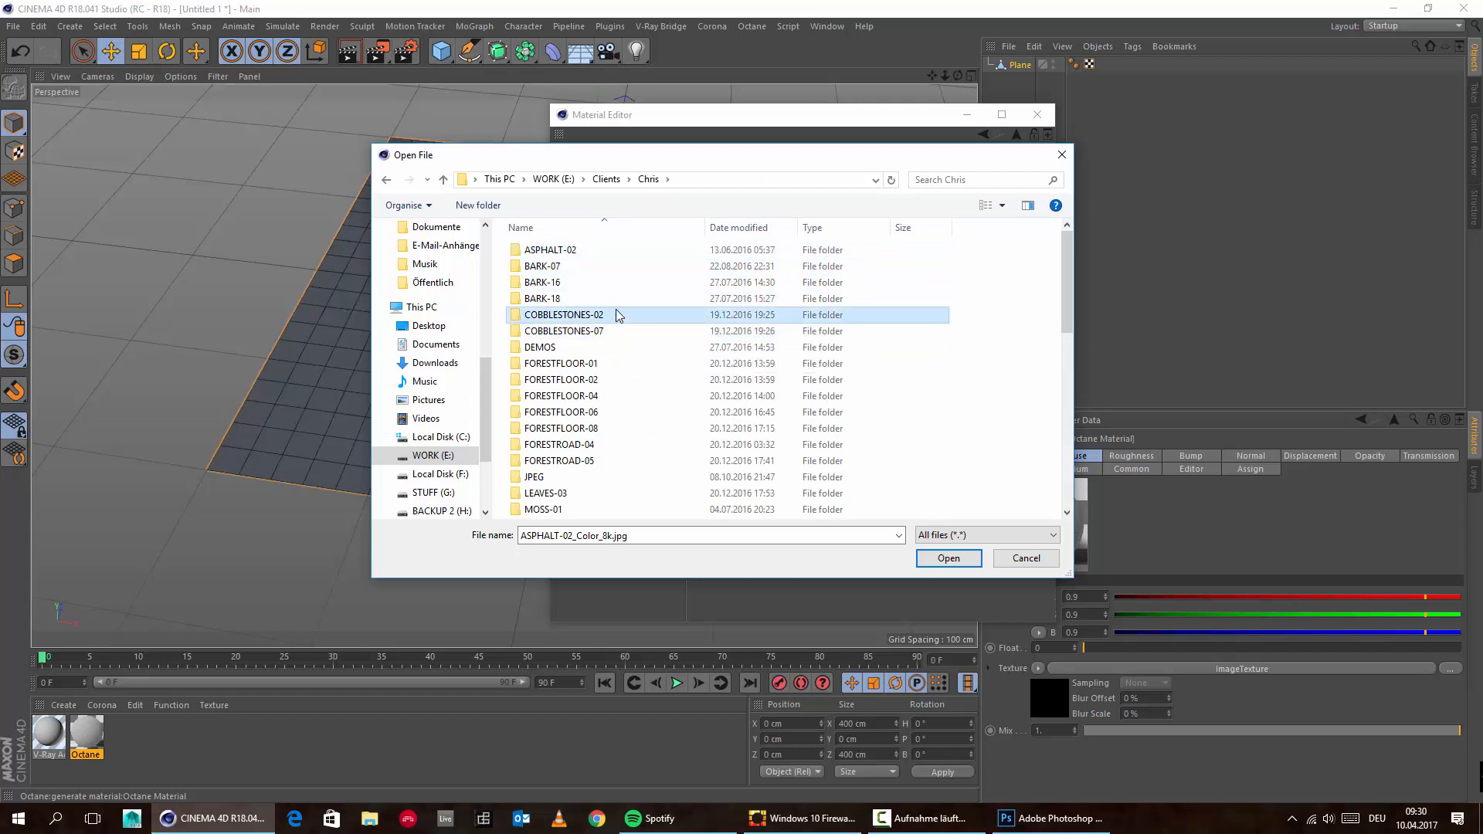
double_click(610, 282)
left_click(607, 304)
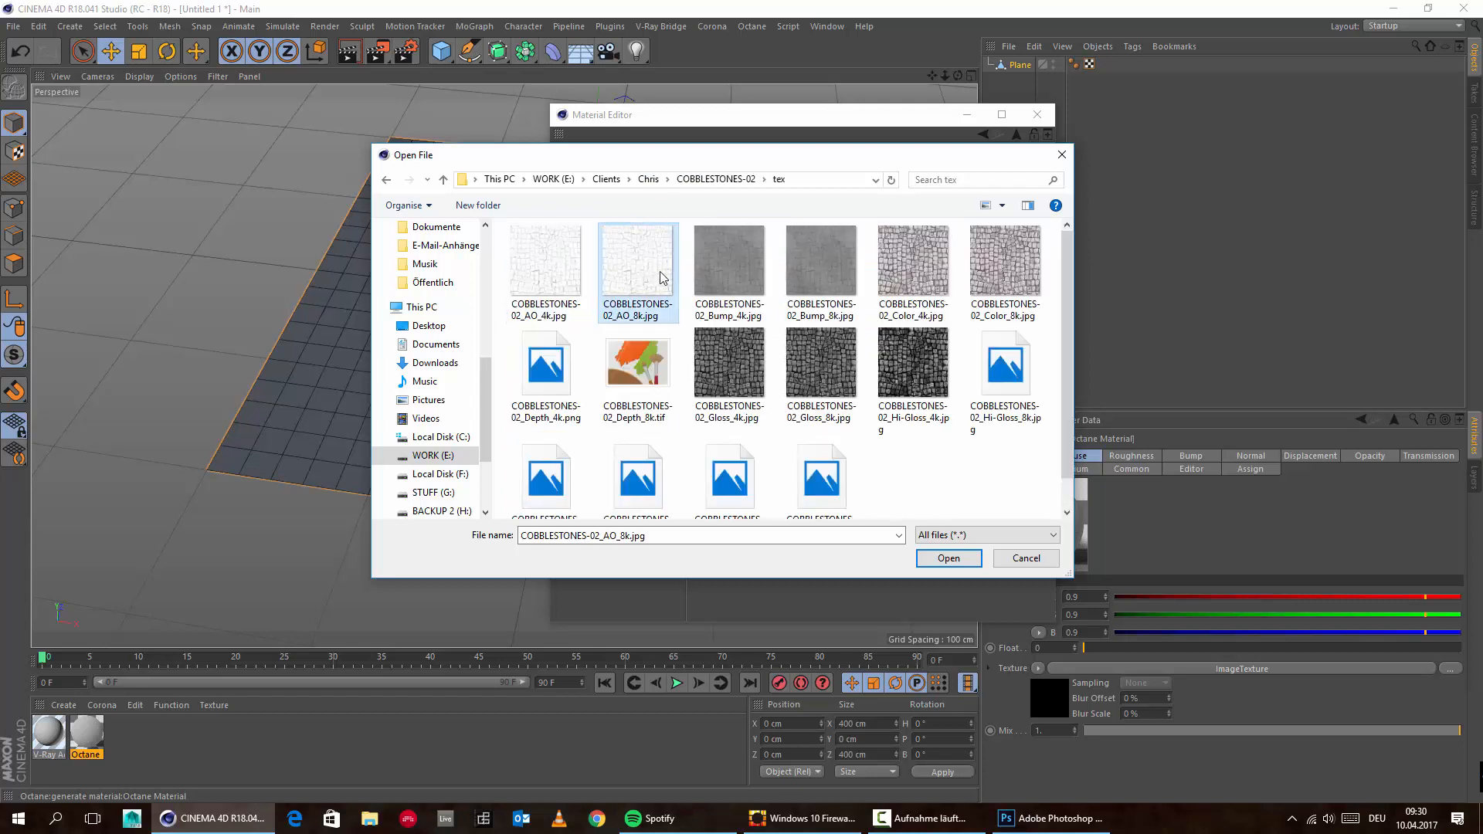
left_click(912, 270)
left_click(985, 282)
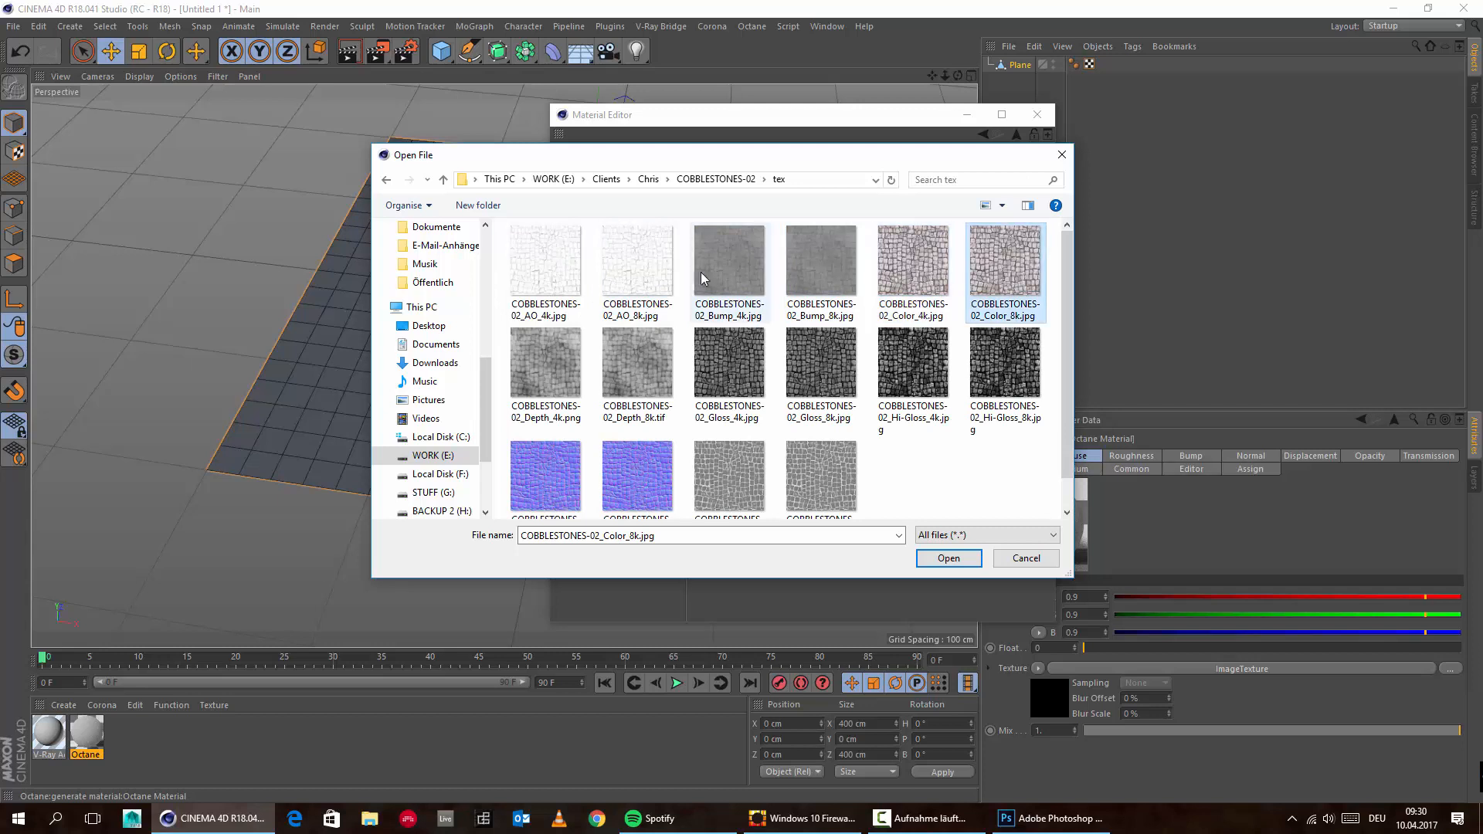
Load STONE-WALL-06_Color_4k.jpg from the STONE-WALL-06 tex folder into the Diffuse ImageTexture without copying it to the project location
left_click(648, 179)
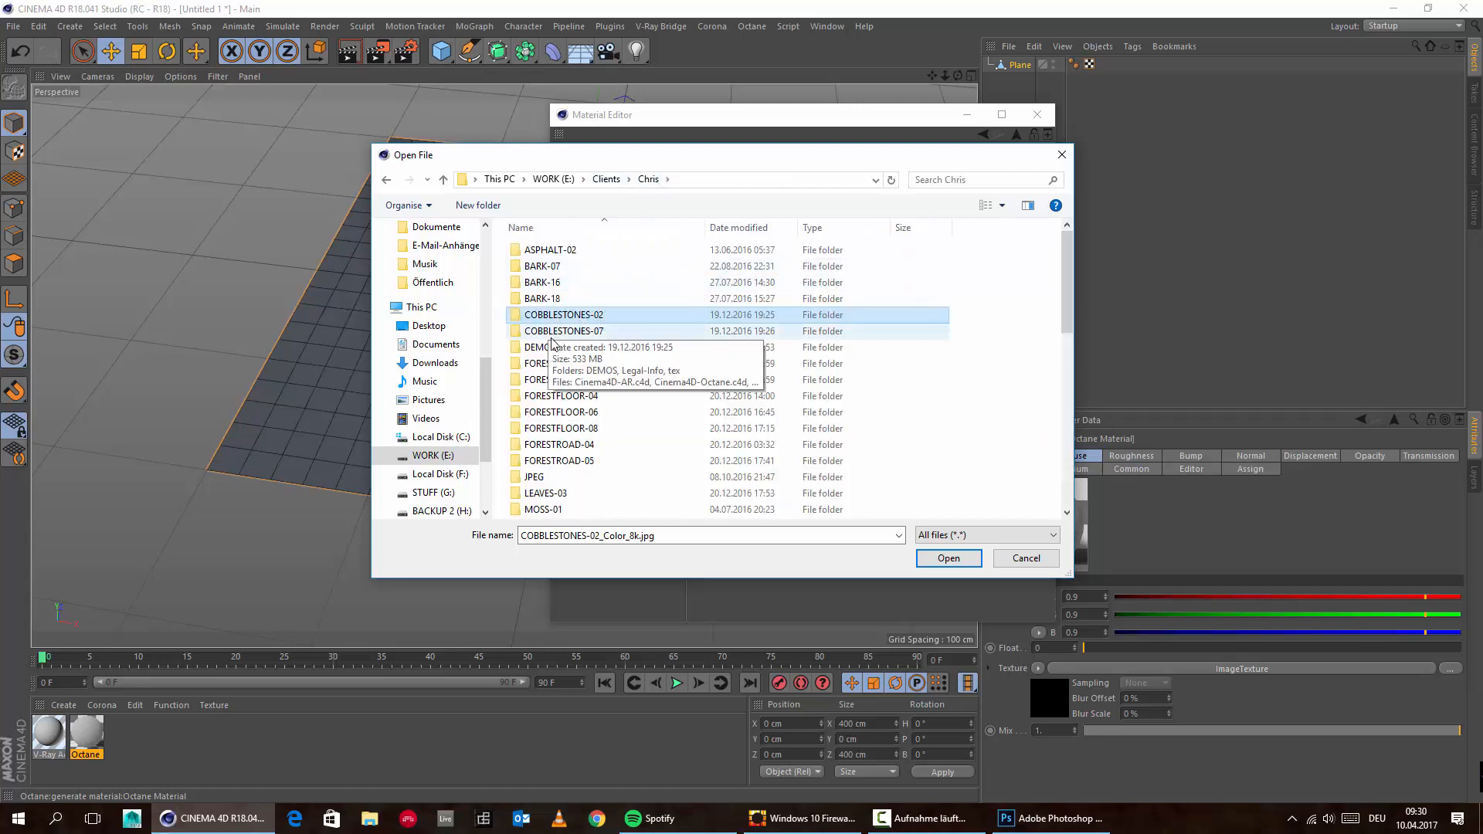
scroll(604, 383, "down", 2)
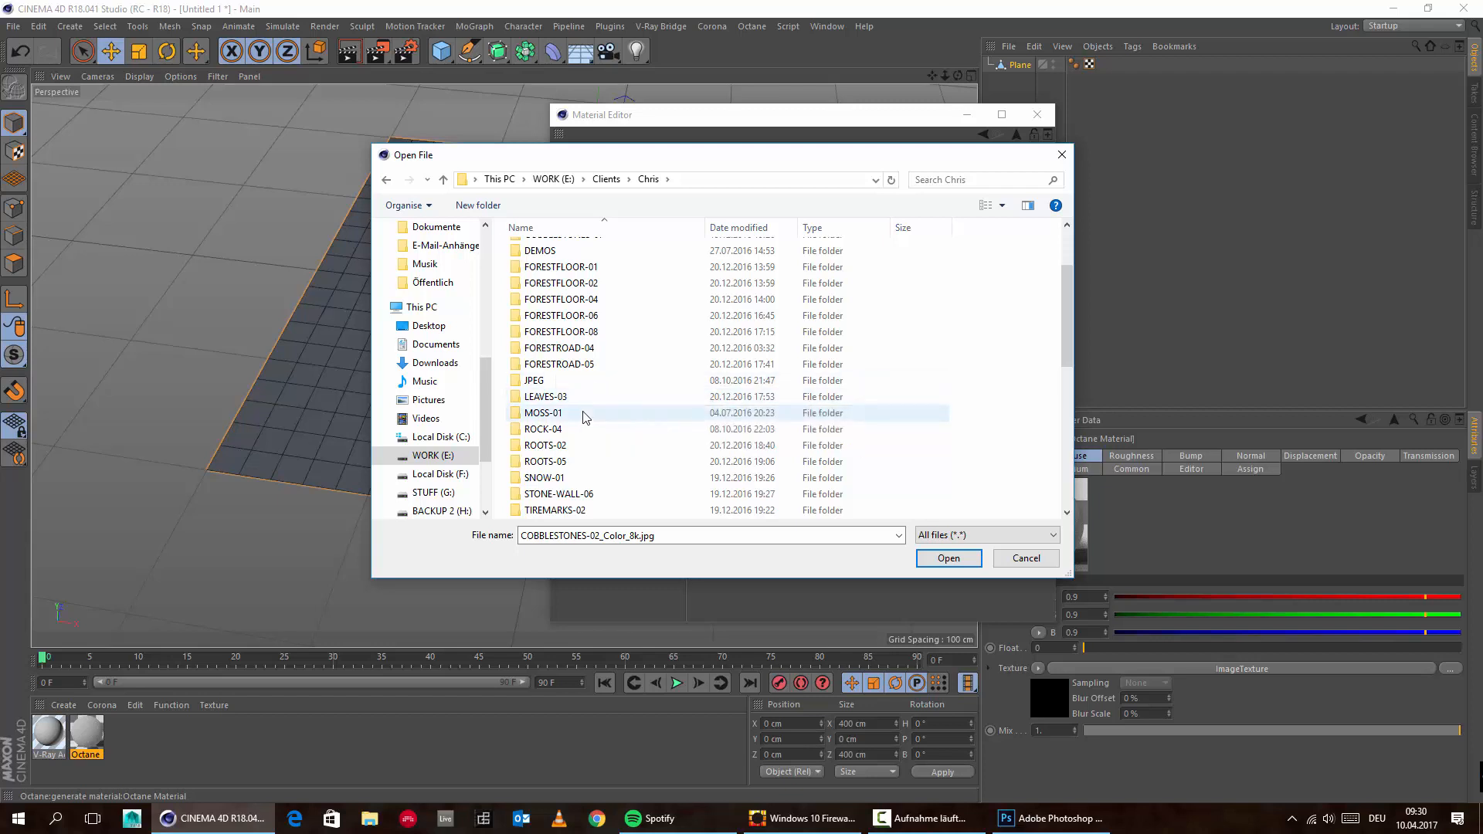
scroll(583, 423, "down", 1)
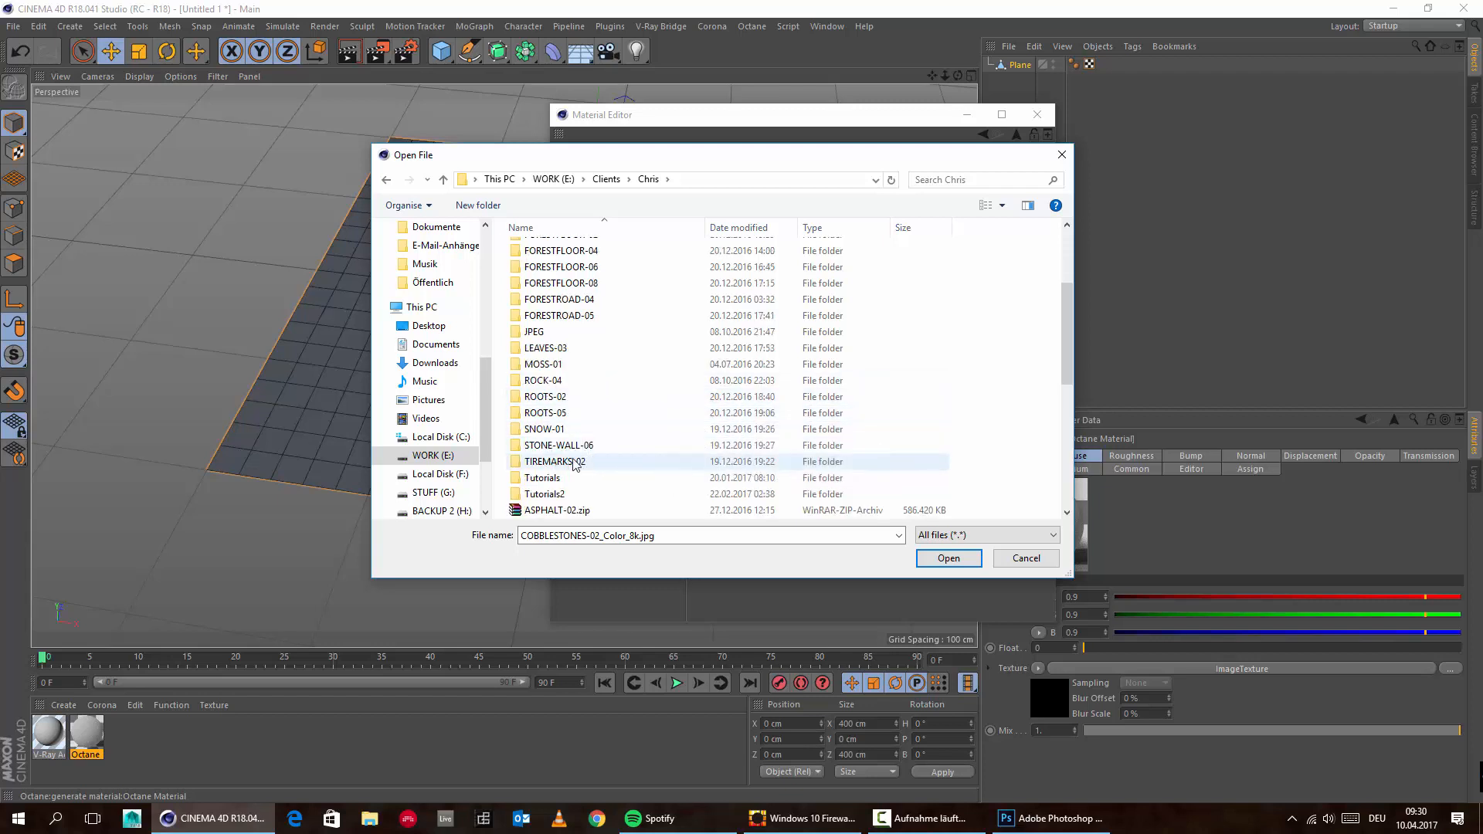
double_click(555, 446)
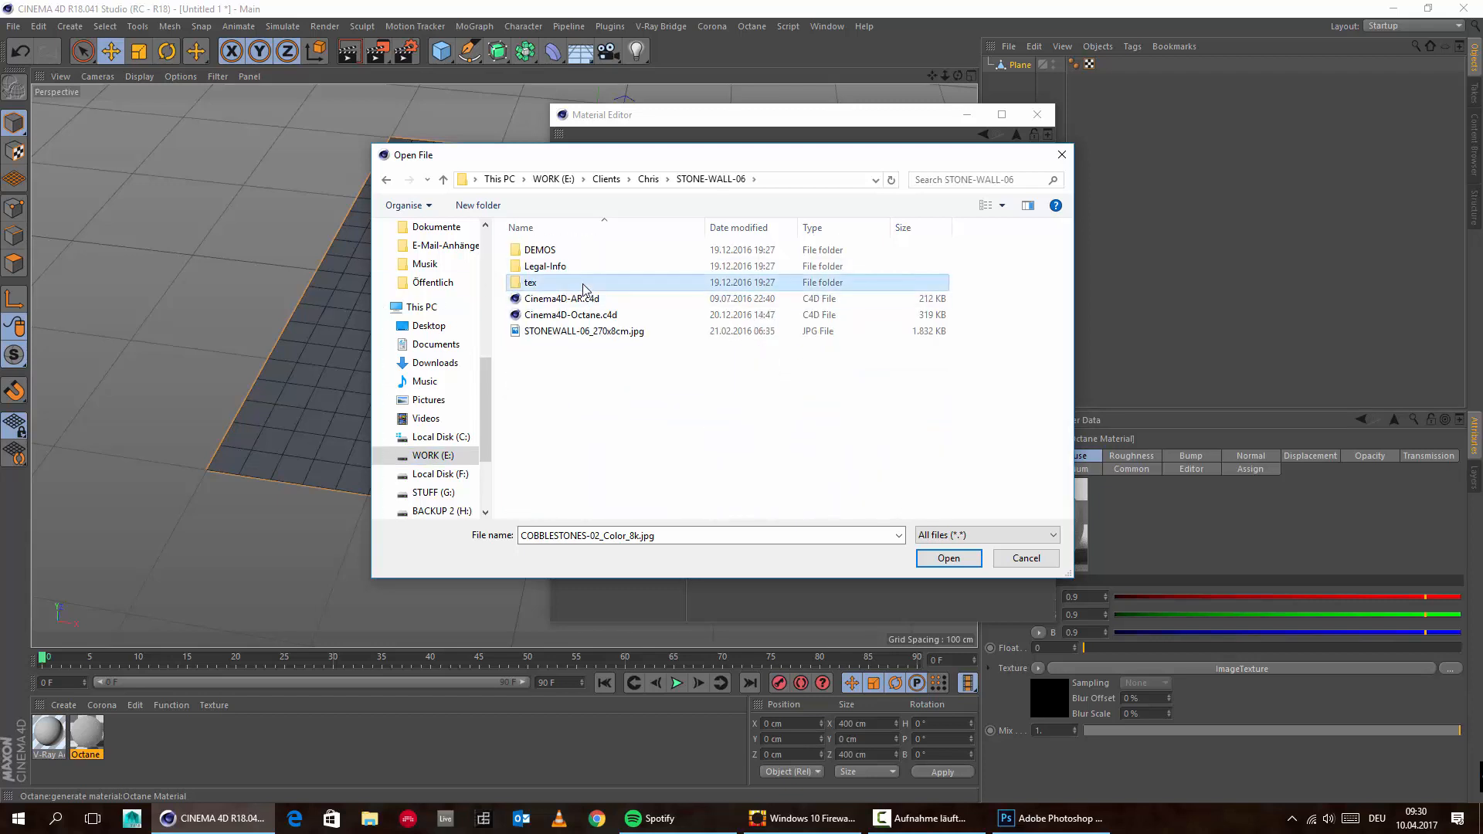
double_click(533, 283)
left_click(649, 293)
left_click(849, 307)
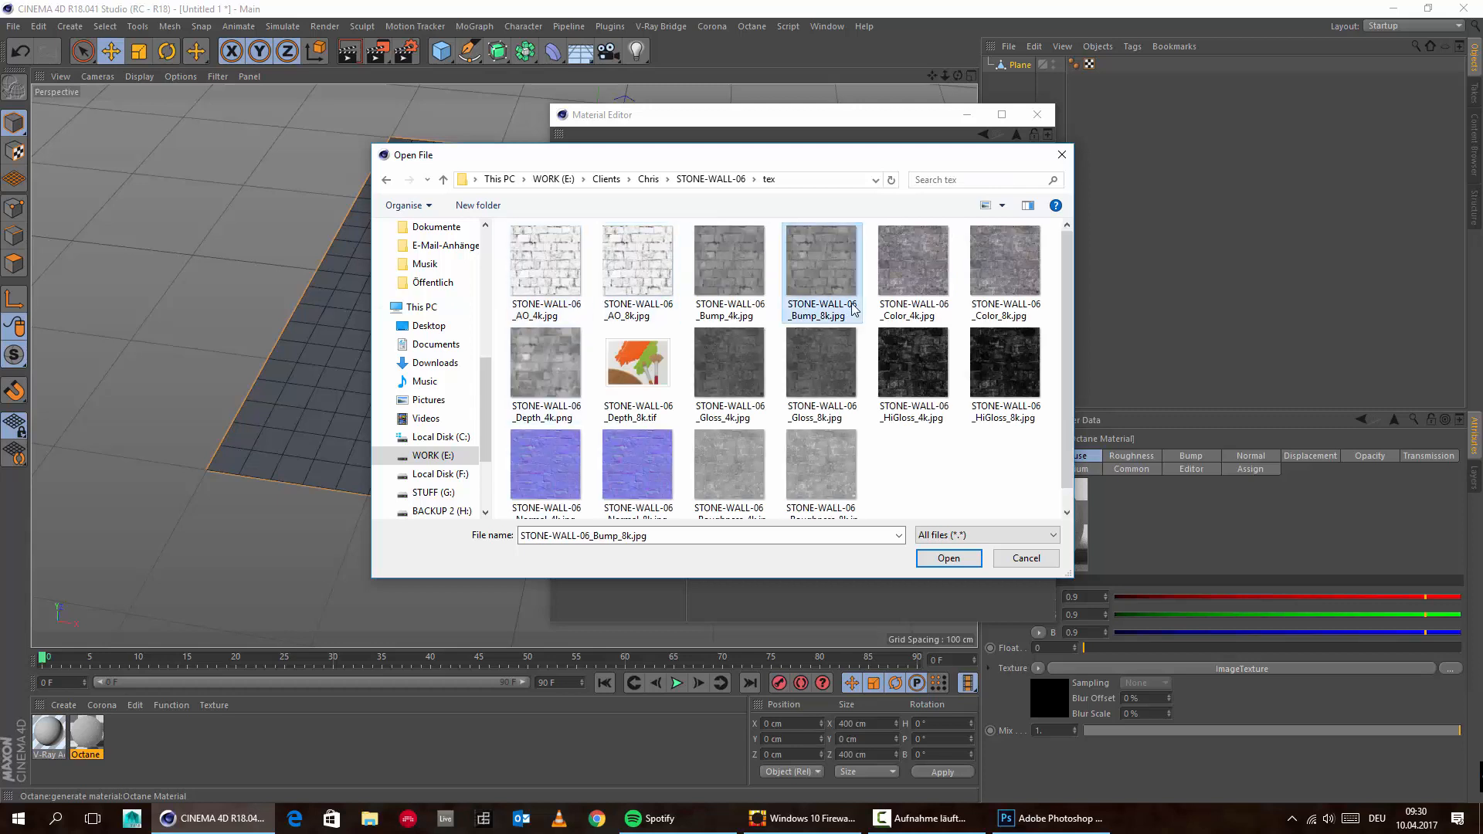
left_click(911, 300)
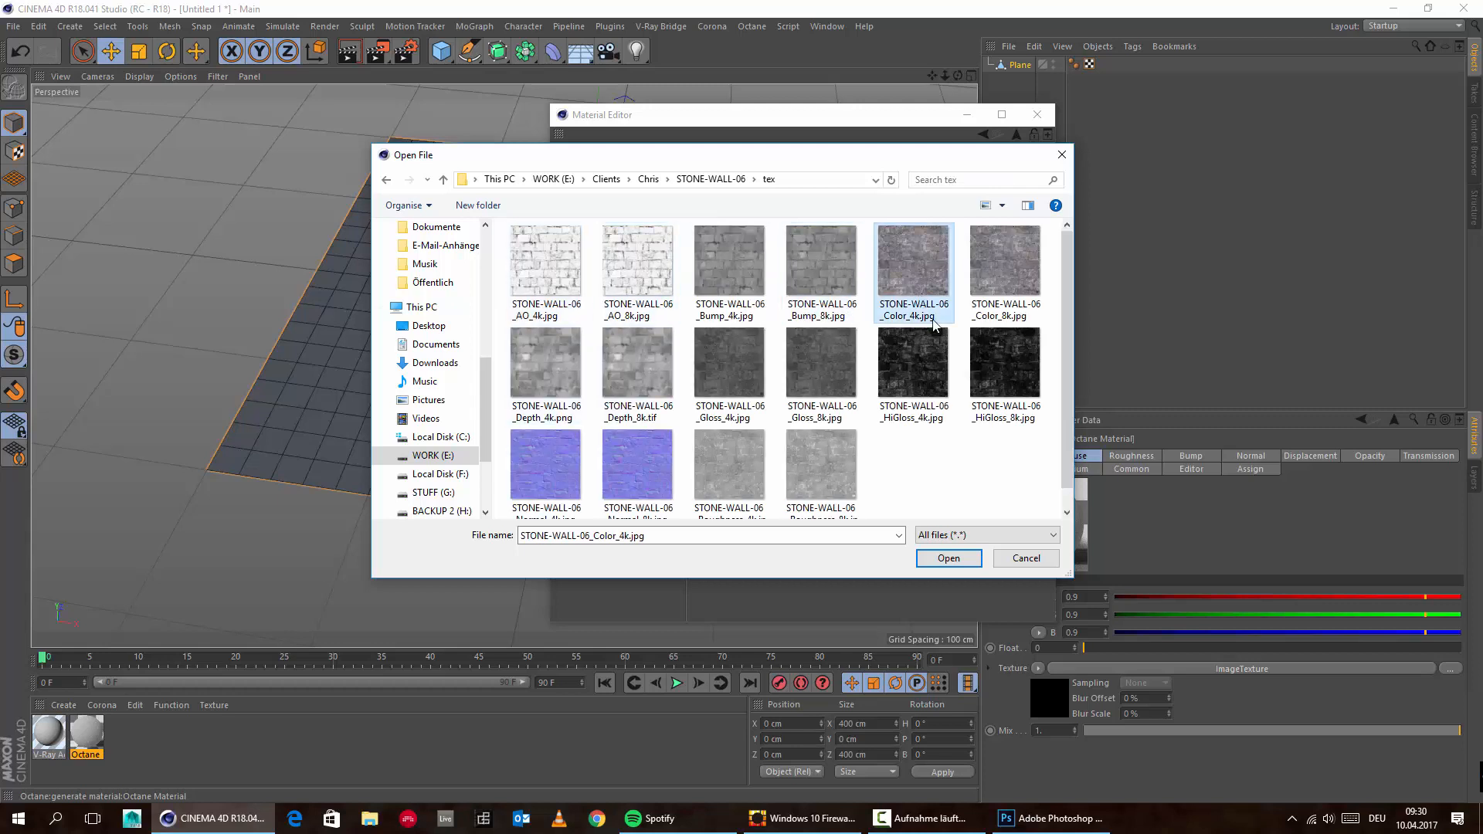
left_click(948, 557)
left_click(827, 467)
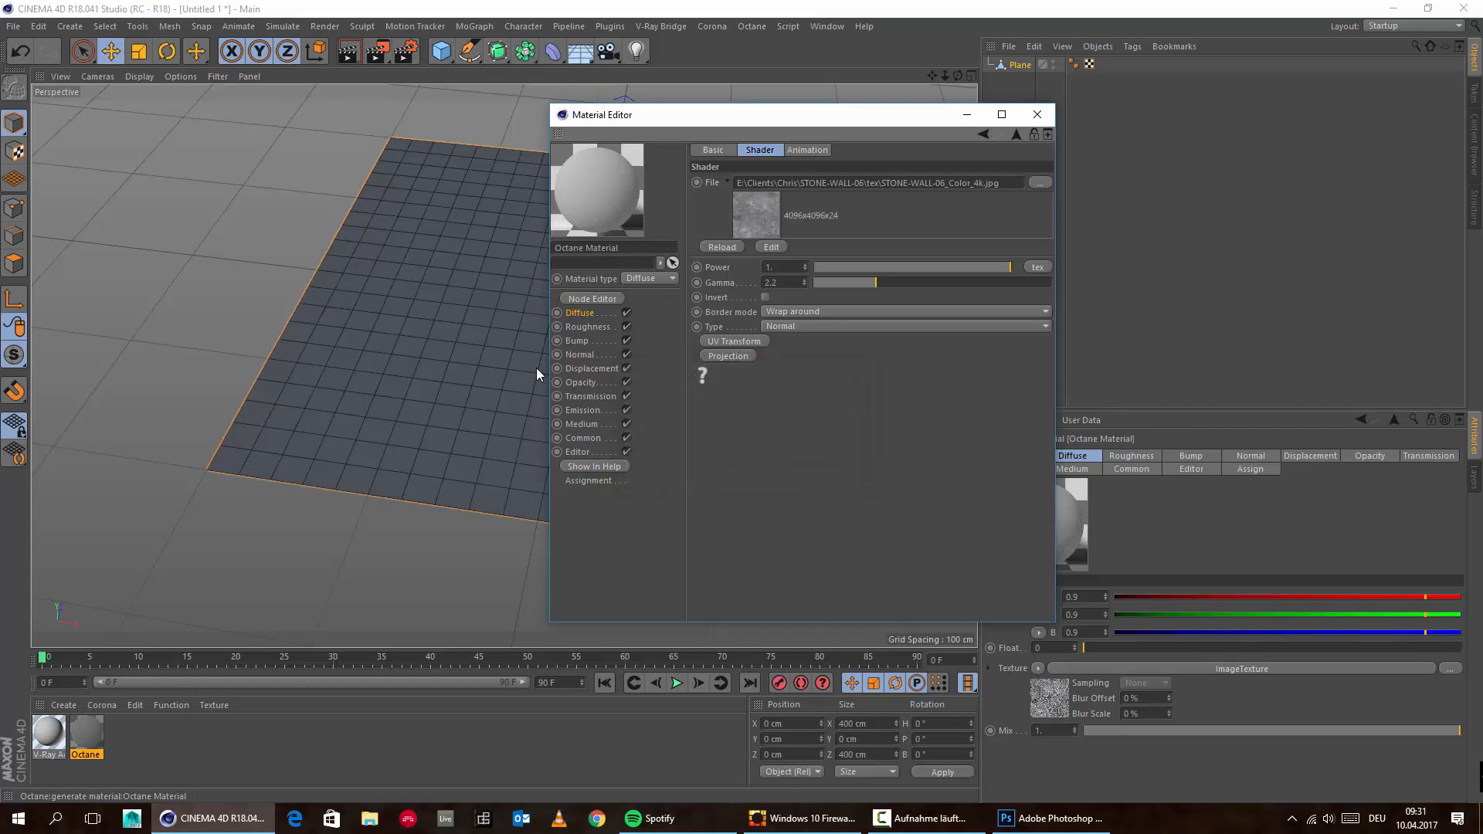
Assign an Octane ImageTexture to the Octane material's Bump texture
left_click(586, 340)
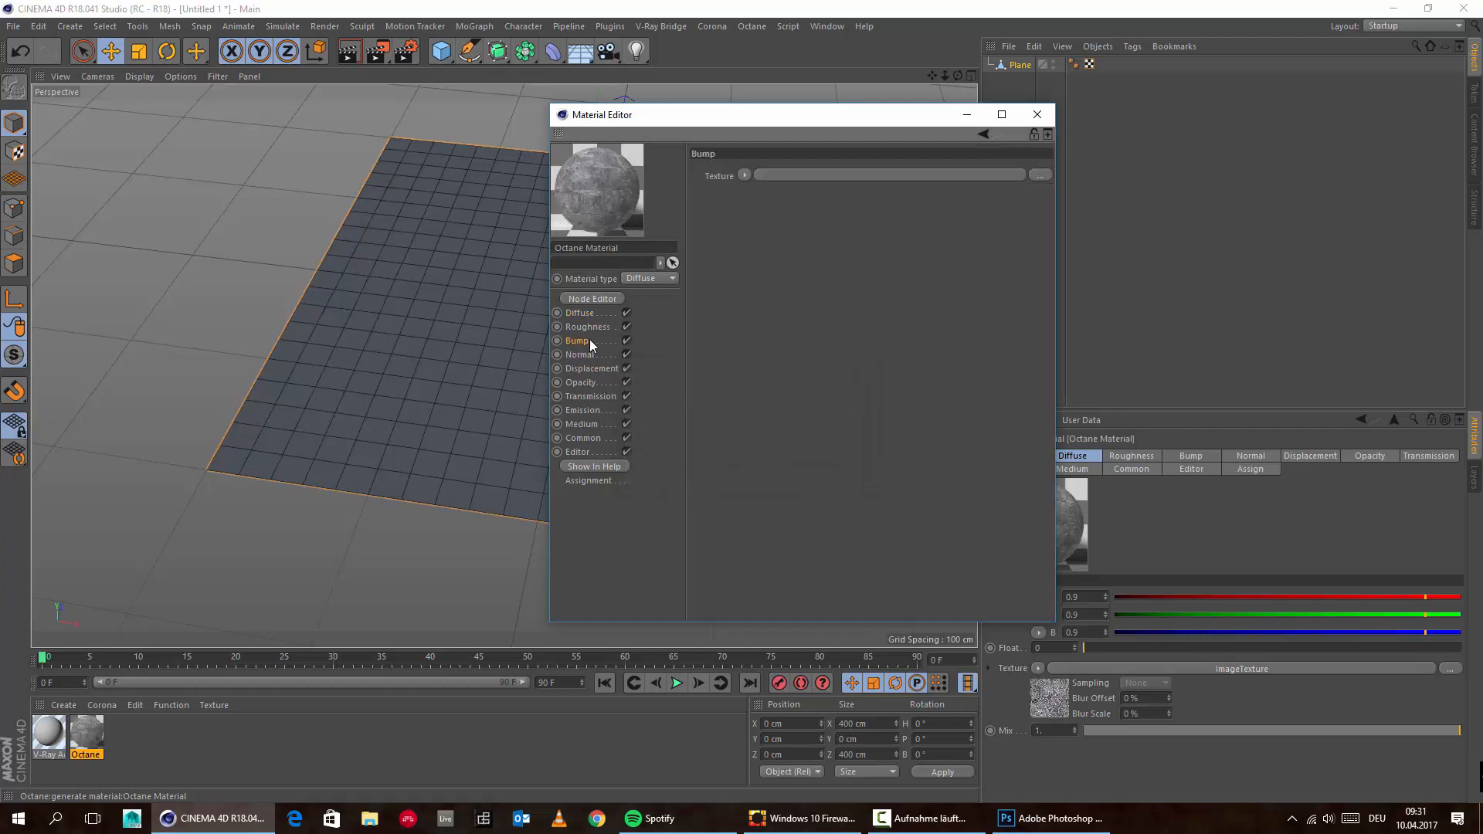
left_click(743, 176)
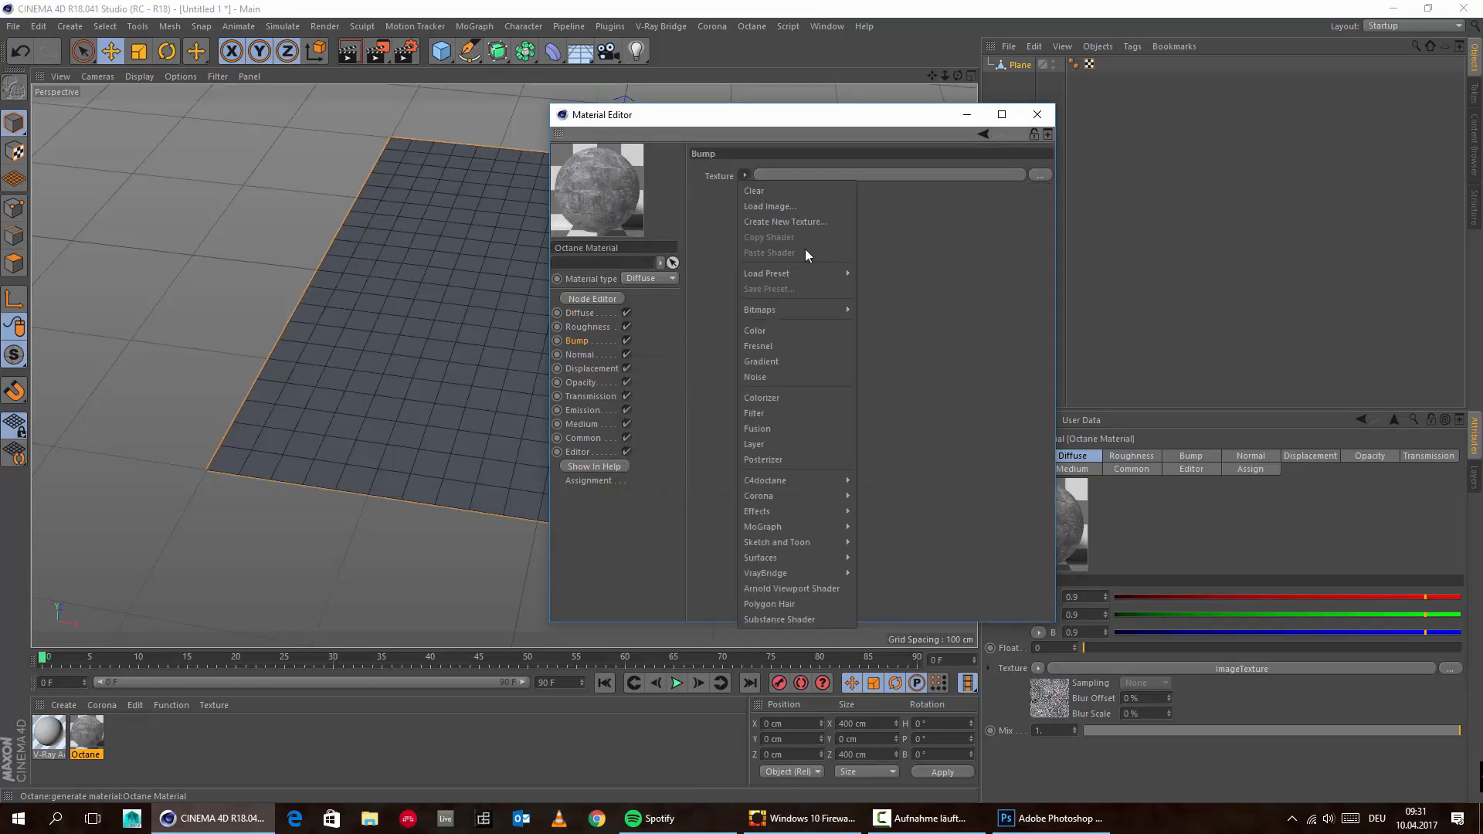
mouse_move(850, 481)
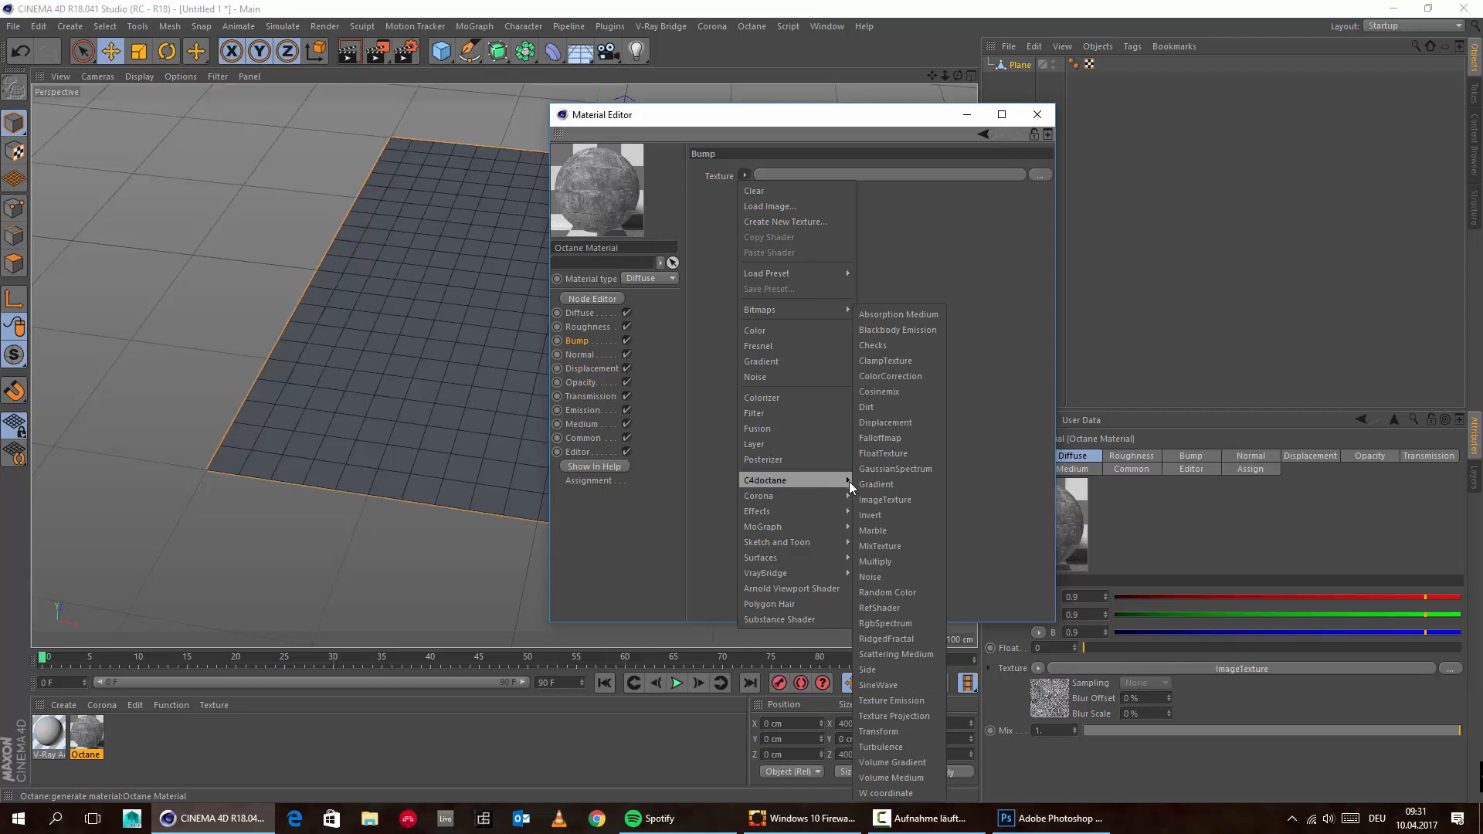
left_click(914, 498)
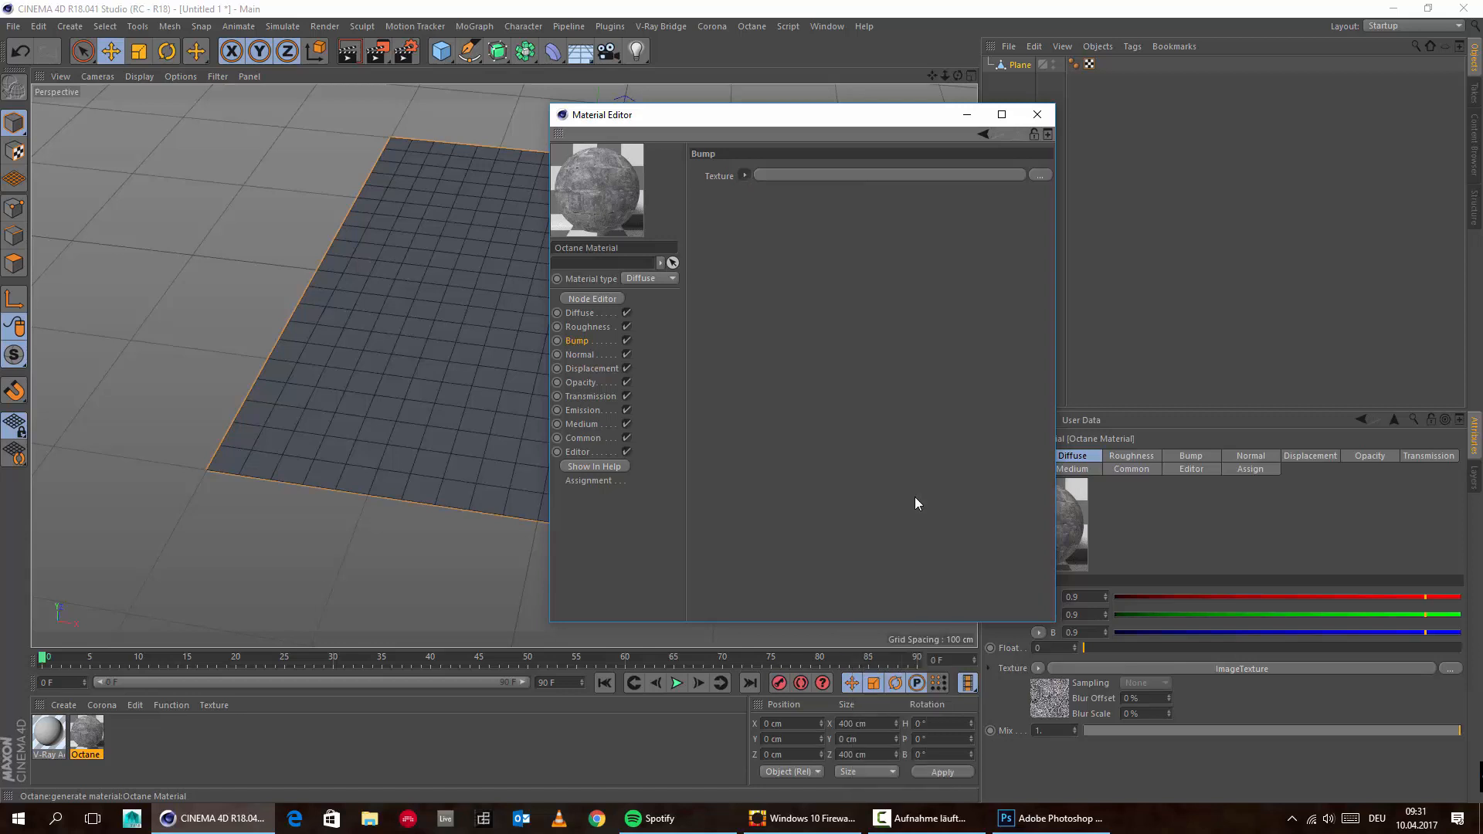
Load STONE-WALL-06_Bump_4k.jpg into the Bump ImageTexture without a project copy and set its Power to 10
left_click(1015, 178)
left_click(1035, 184)
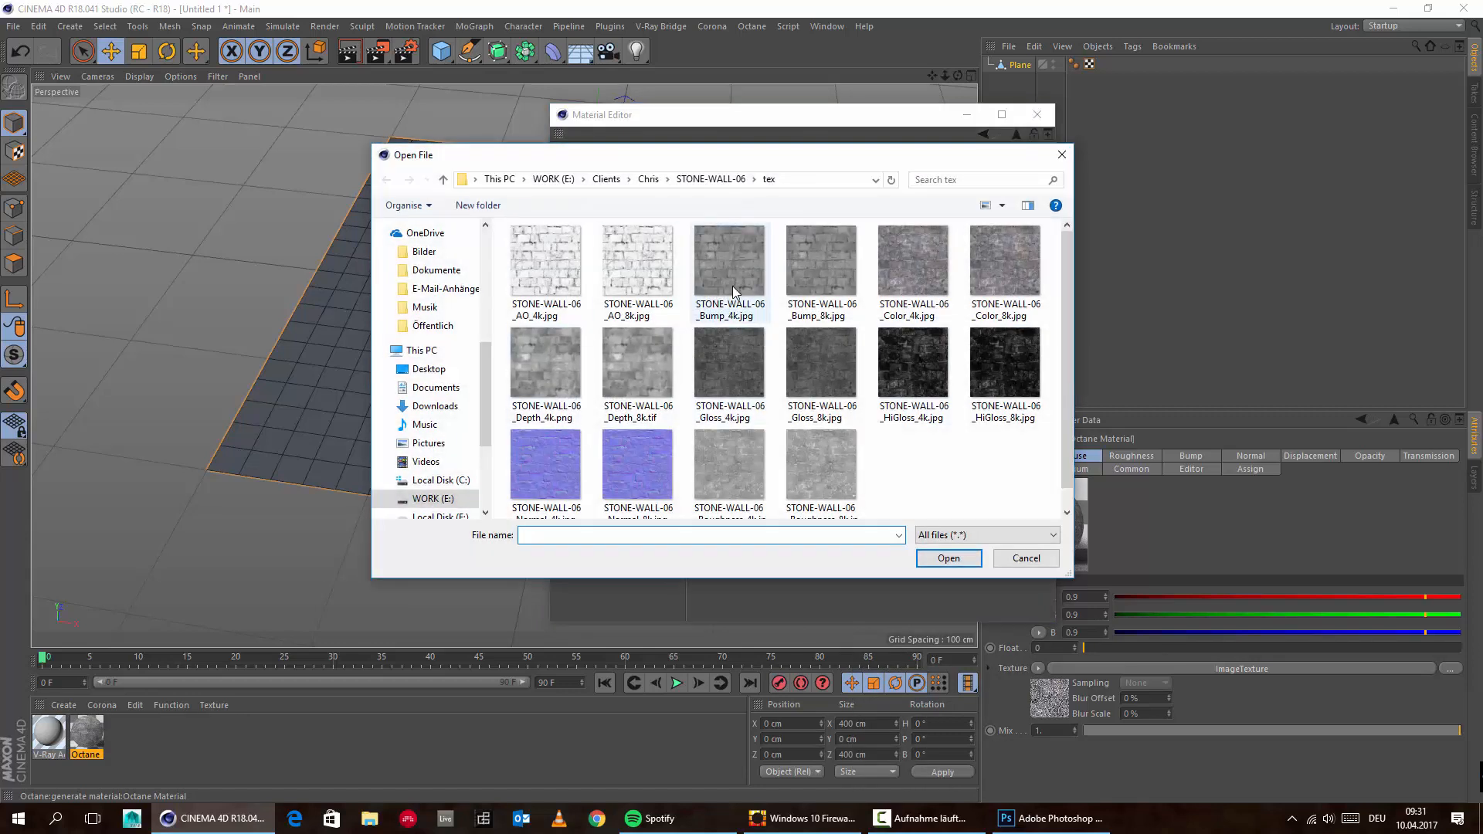
left_click(795, 267)
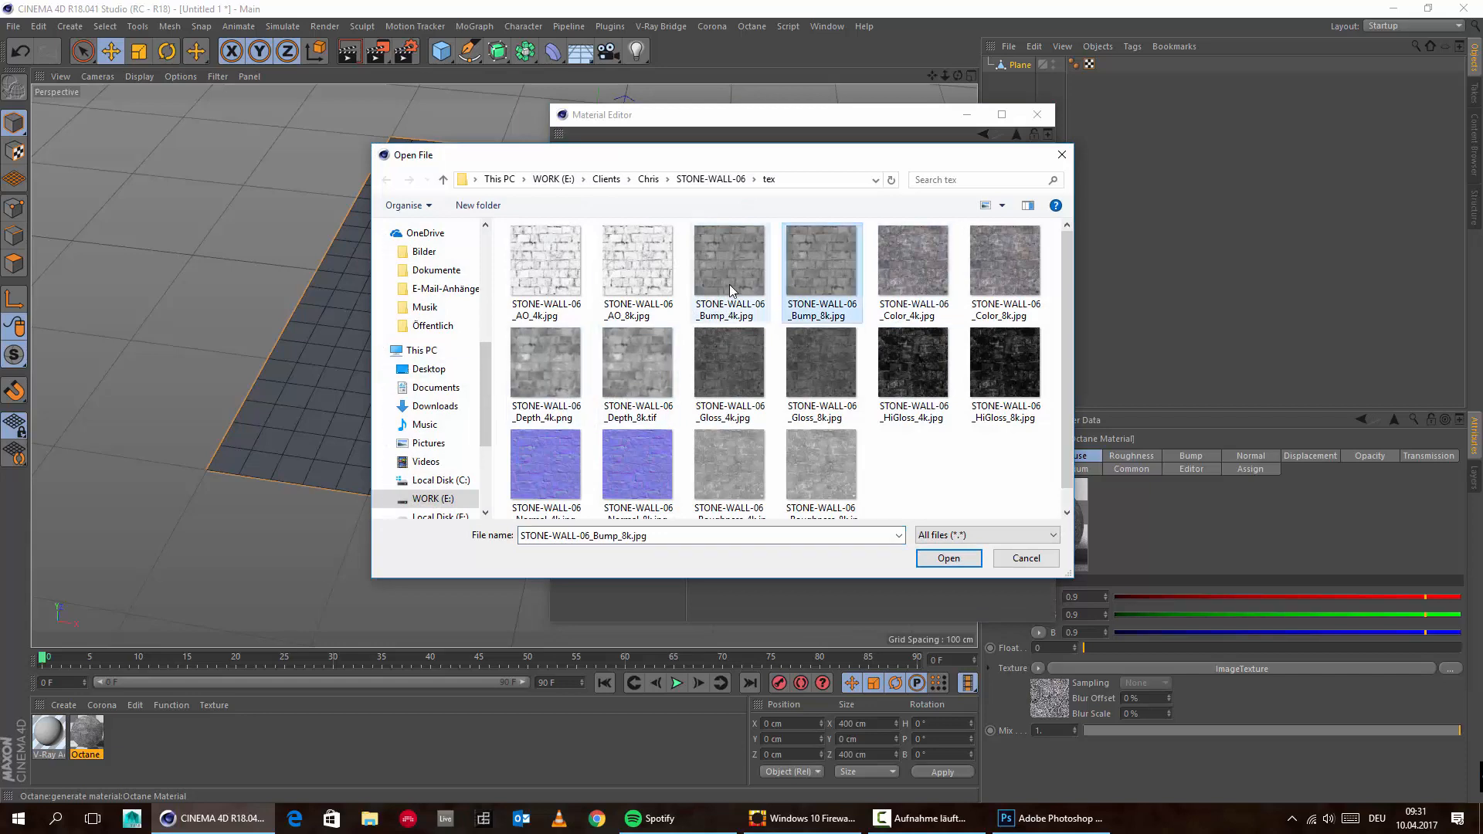
left_click(732, 291)
left_click(969, 561)
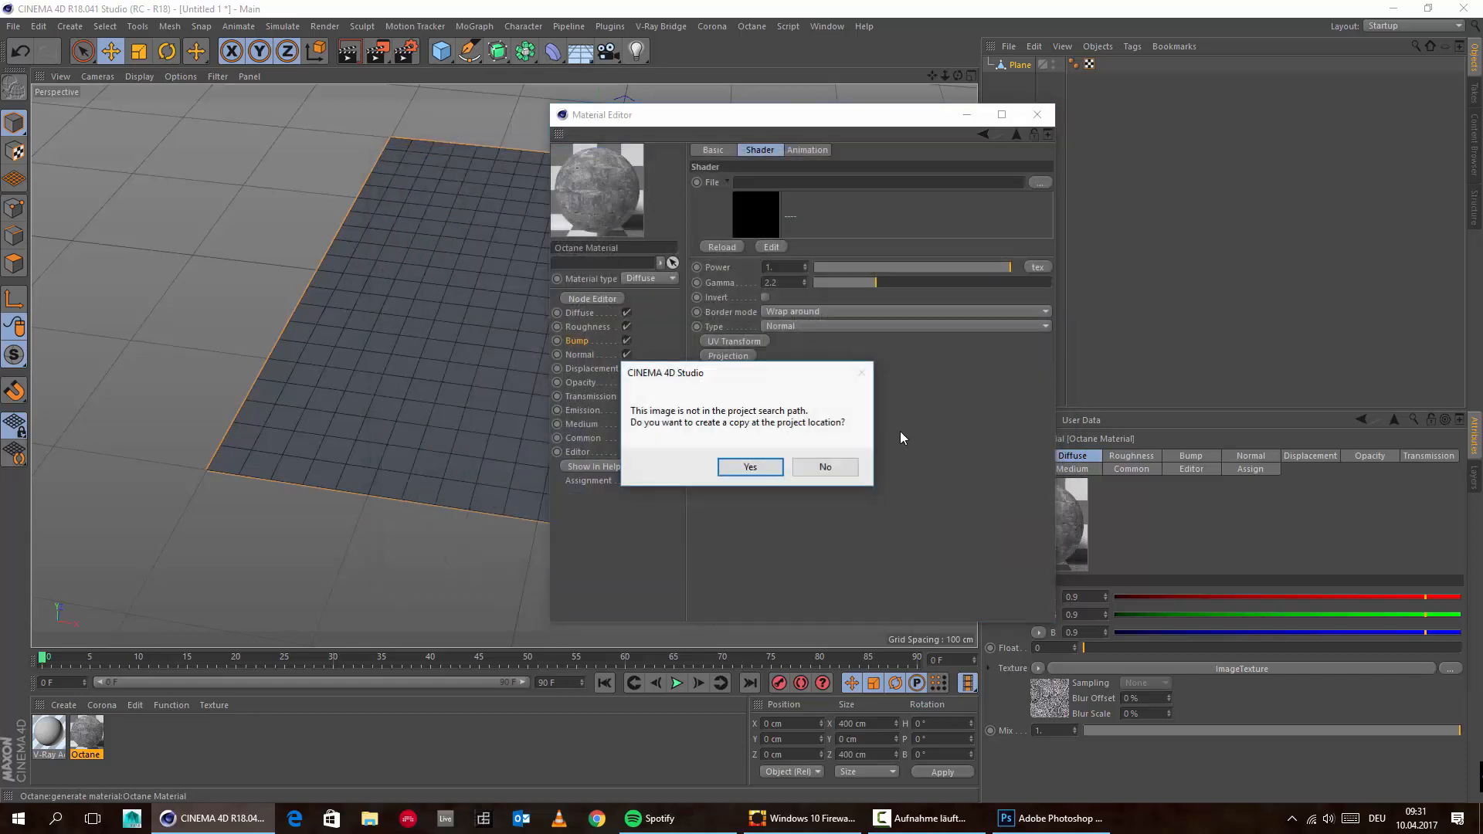
left_click(824, 466)
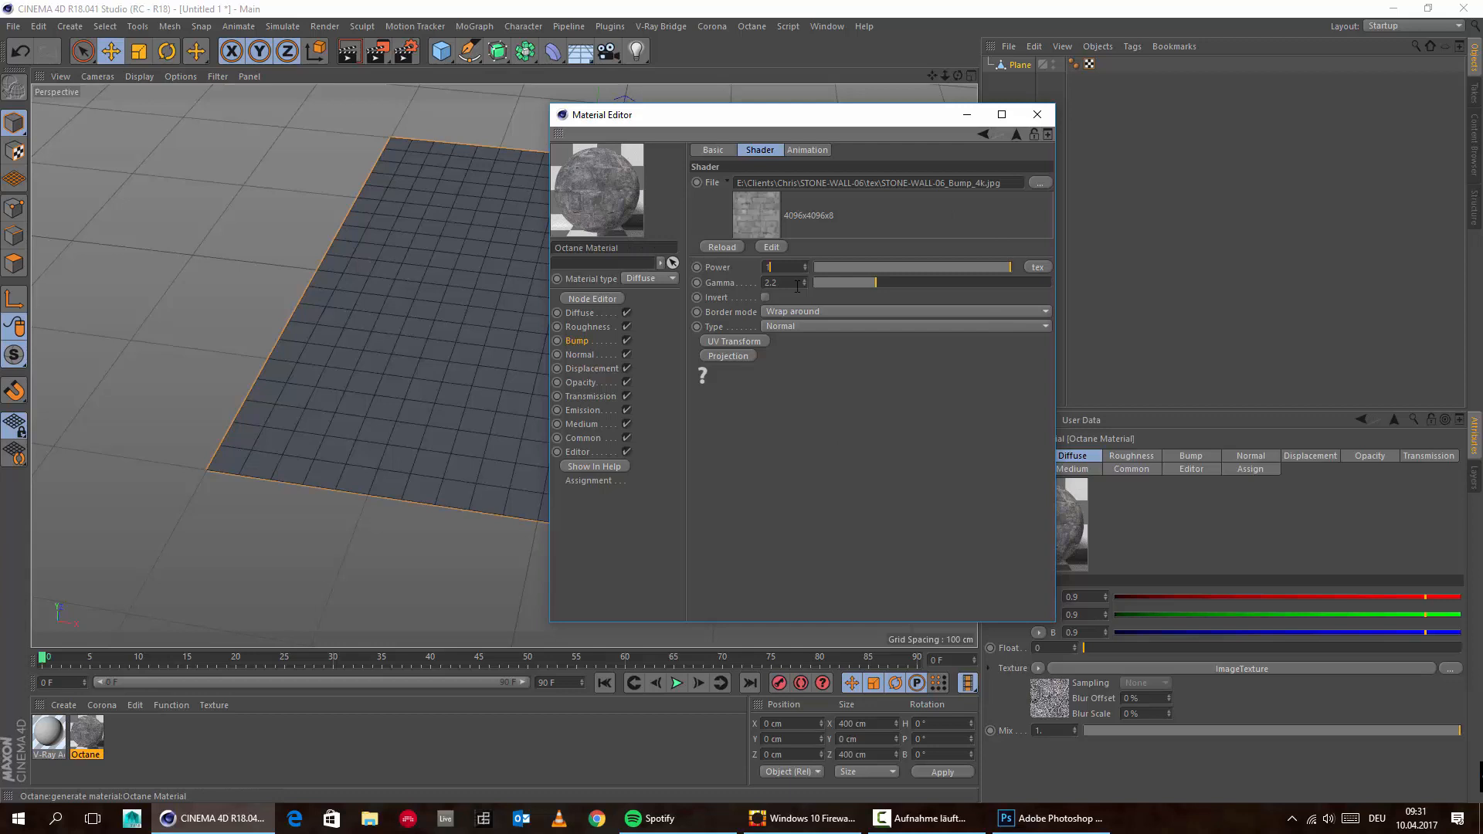
key("Return")
Apply the Octane material to the Plane object and return to the Material Editor
left_click_drag(85, 734, 1020, 65)
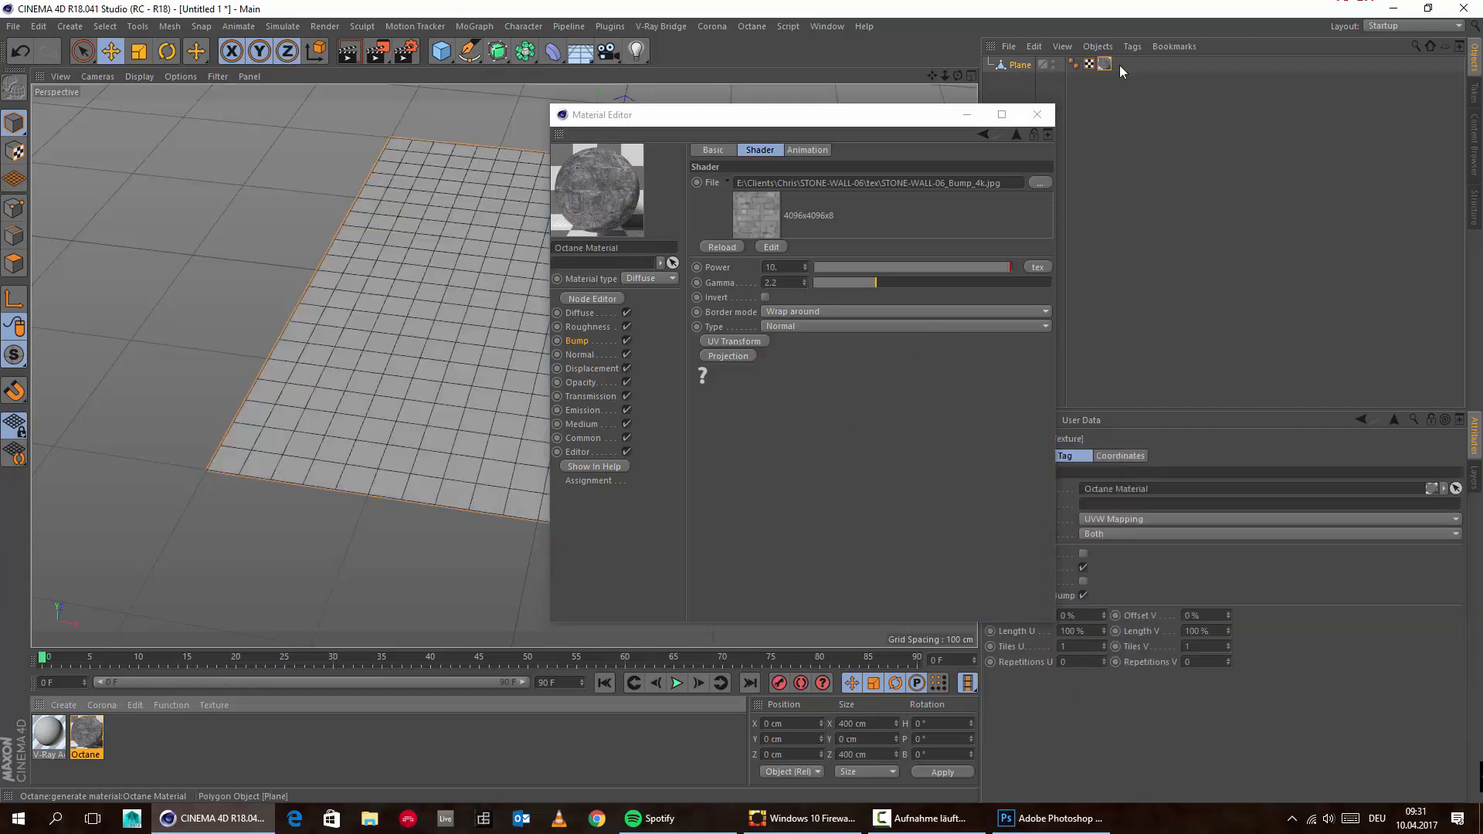
left_click(913, 128)
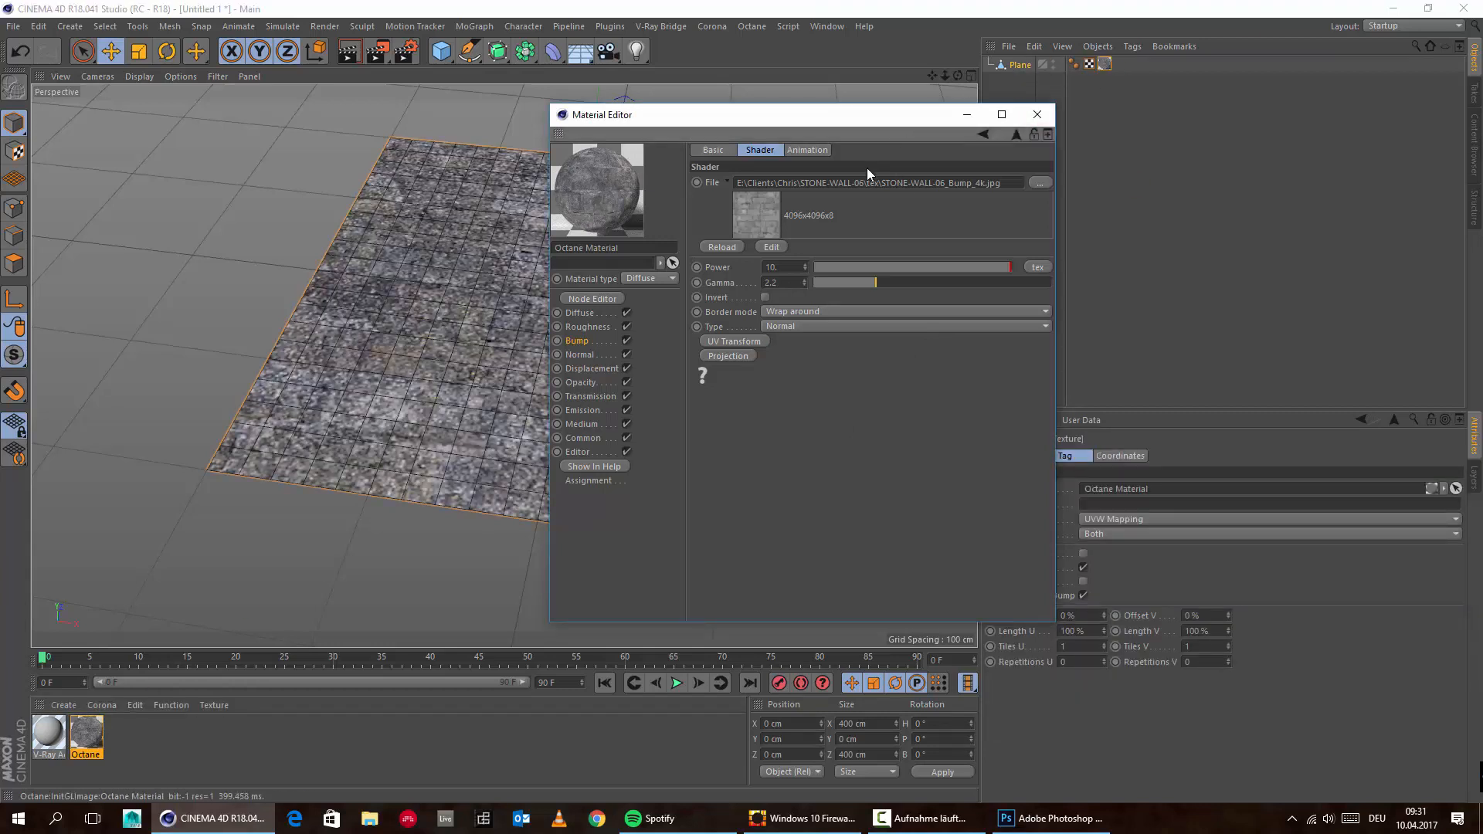
Minimize the Material Editor, open the Octane Live Viewer and set the render kernel to Pathtracing in Octane Settings
left_click(973, 120)
left_click_drag(329, 364, 534, 351, "alt")
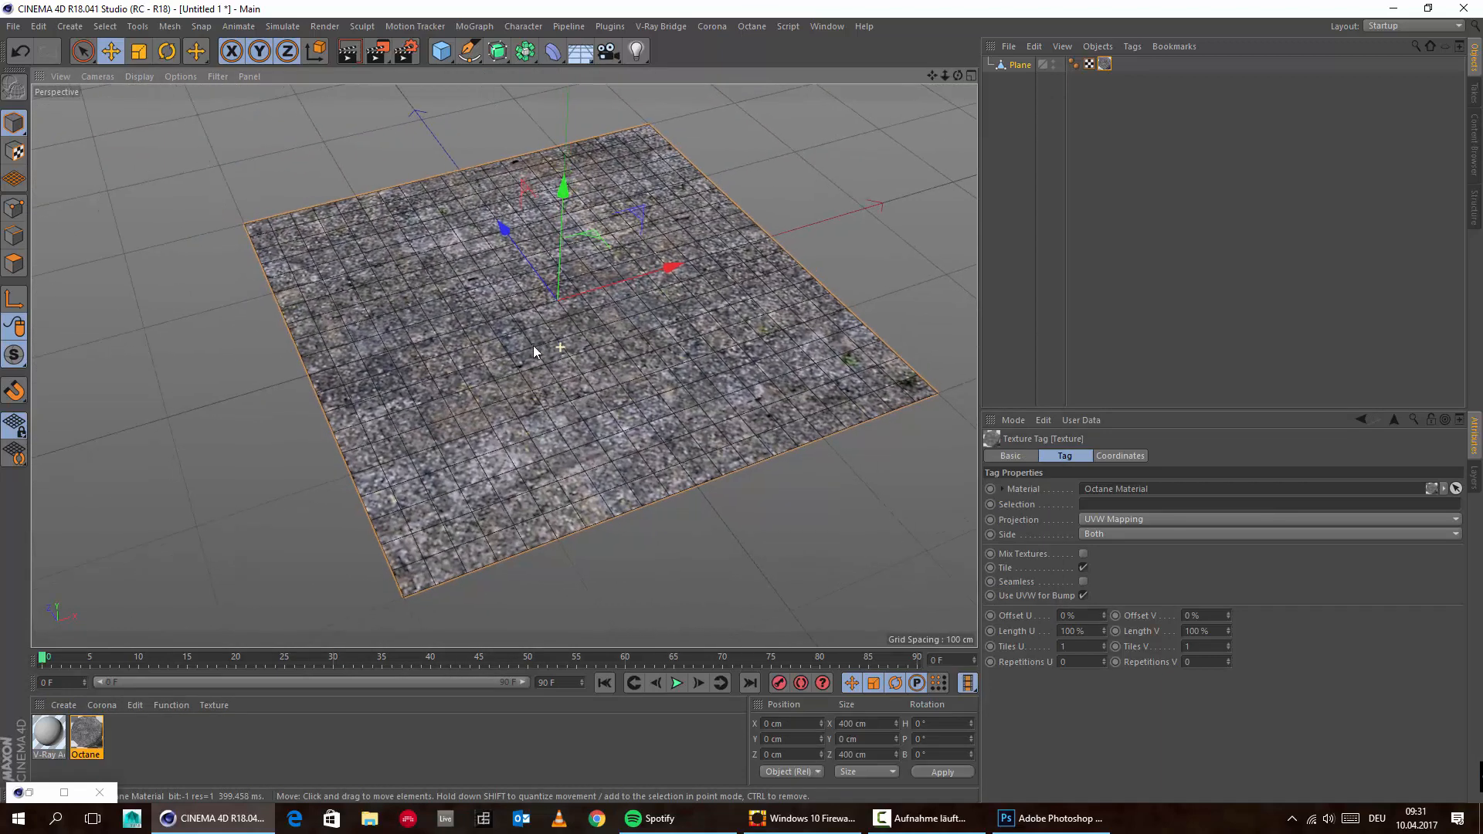
left_click(749, 27)
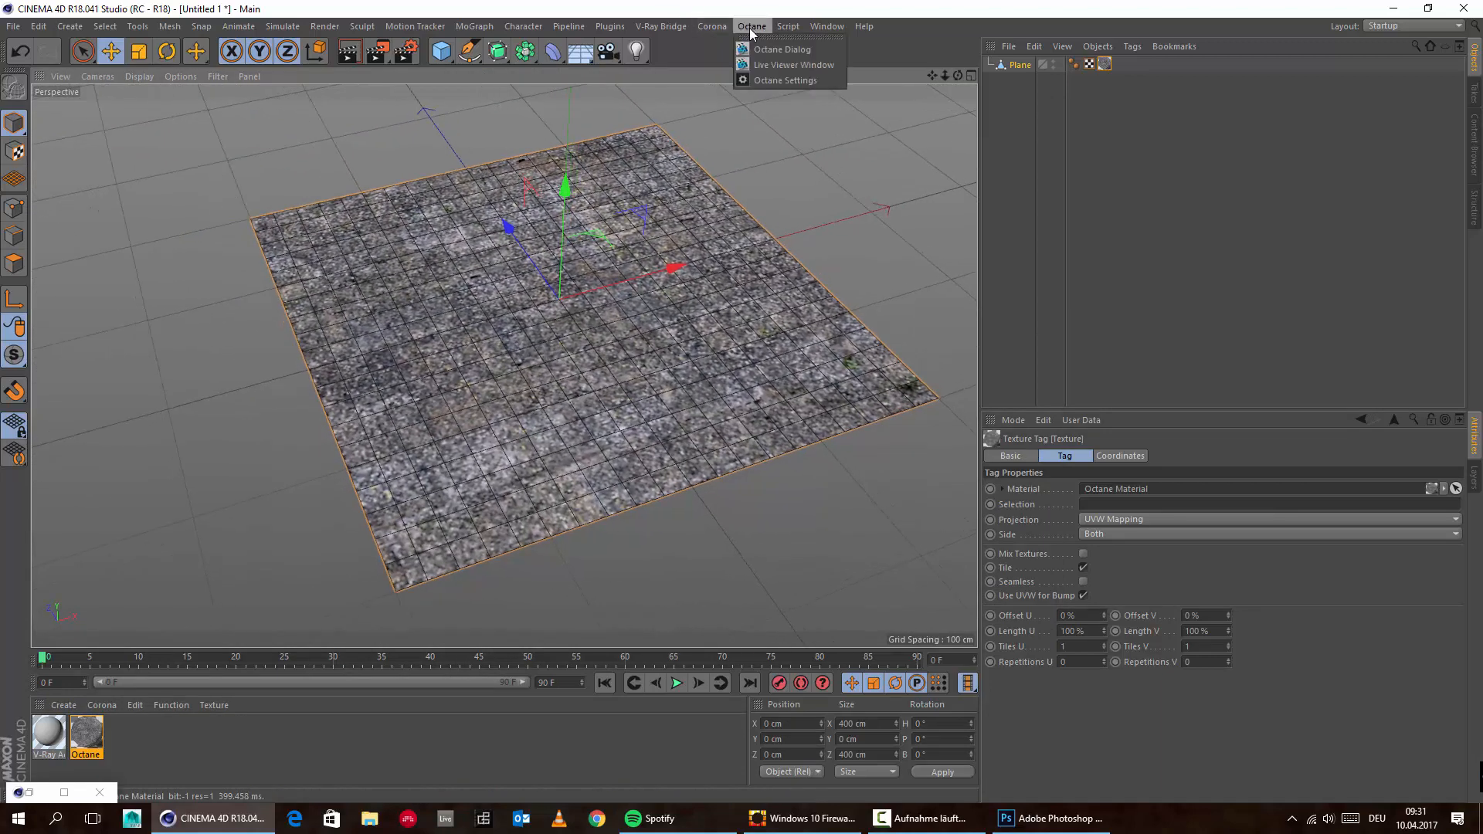
left_click(794, 66)
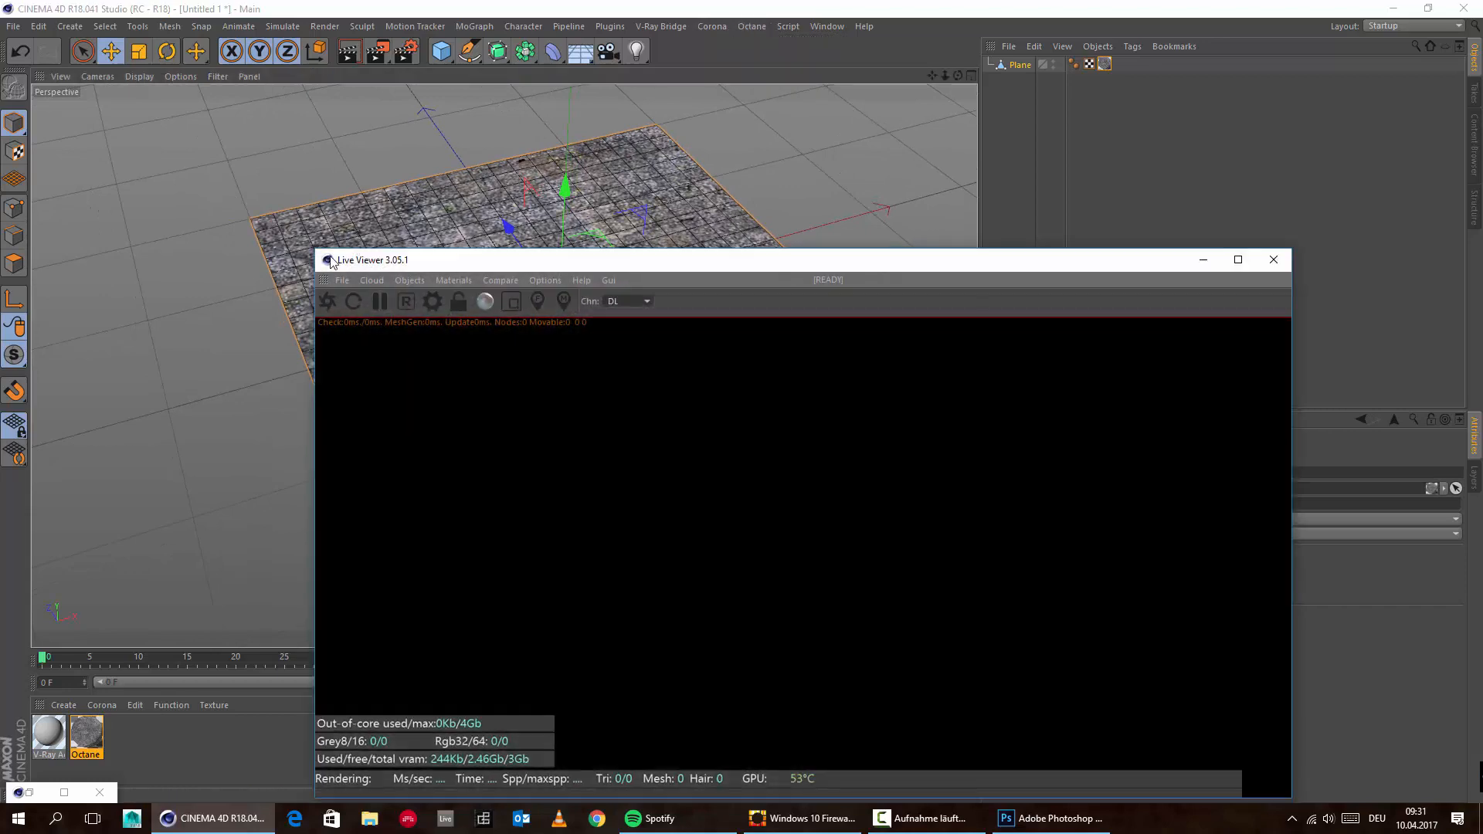
left_click(438, 303)
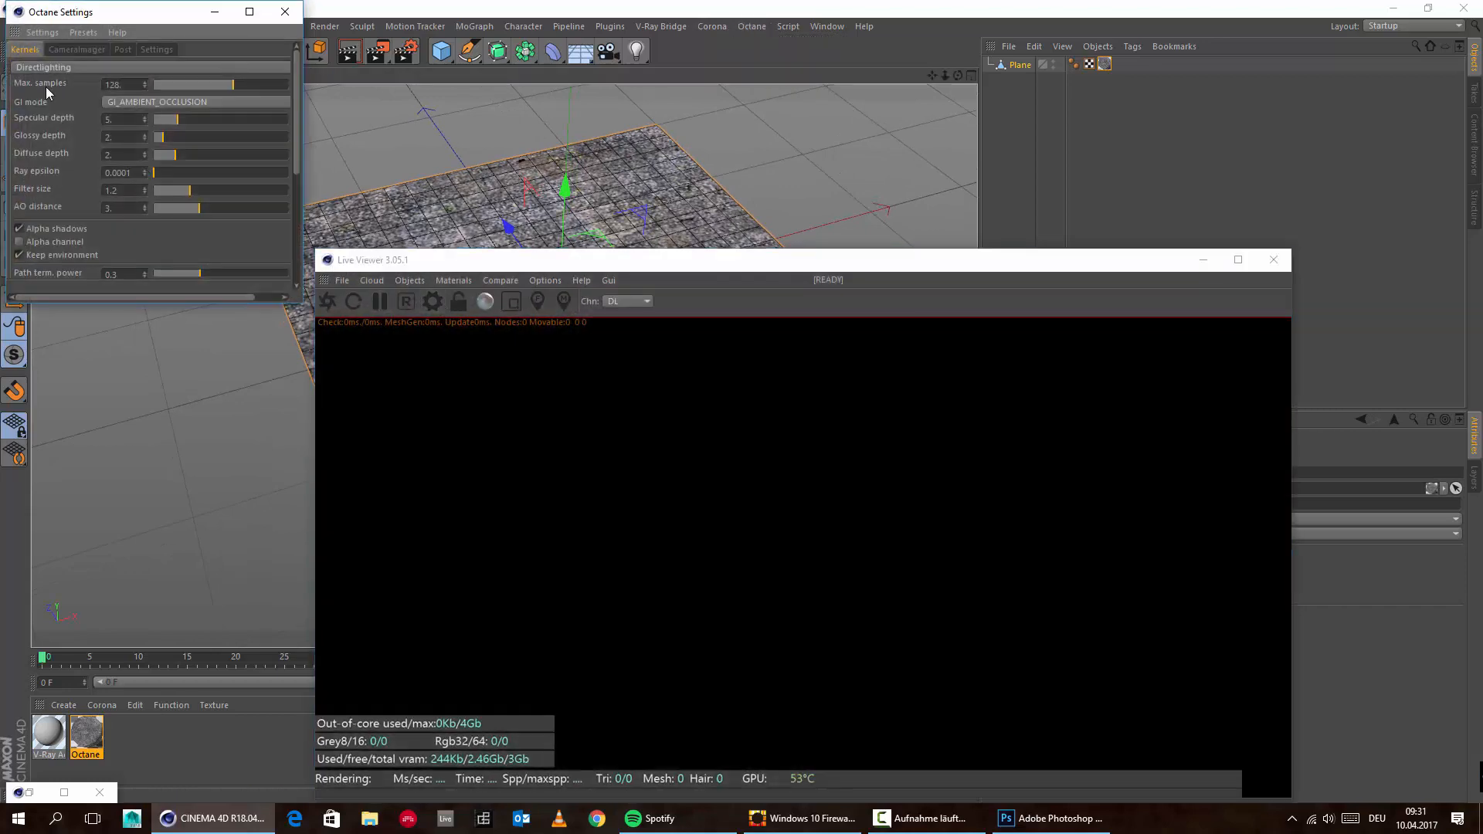
left_click(81, 116)
Add an Octane HDRI Environment to the scene and move the Octane Settings and Live Viewer windows clear of the viewport
left_click(403, 280)
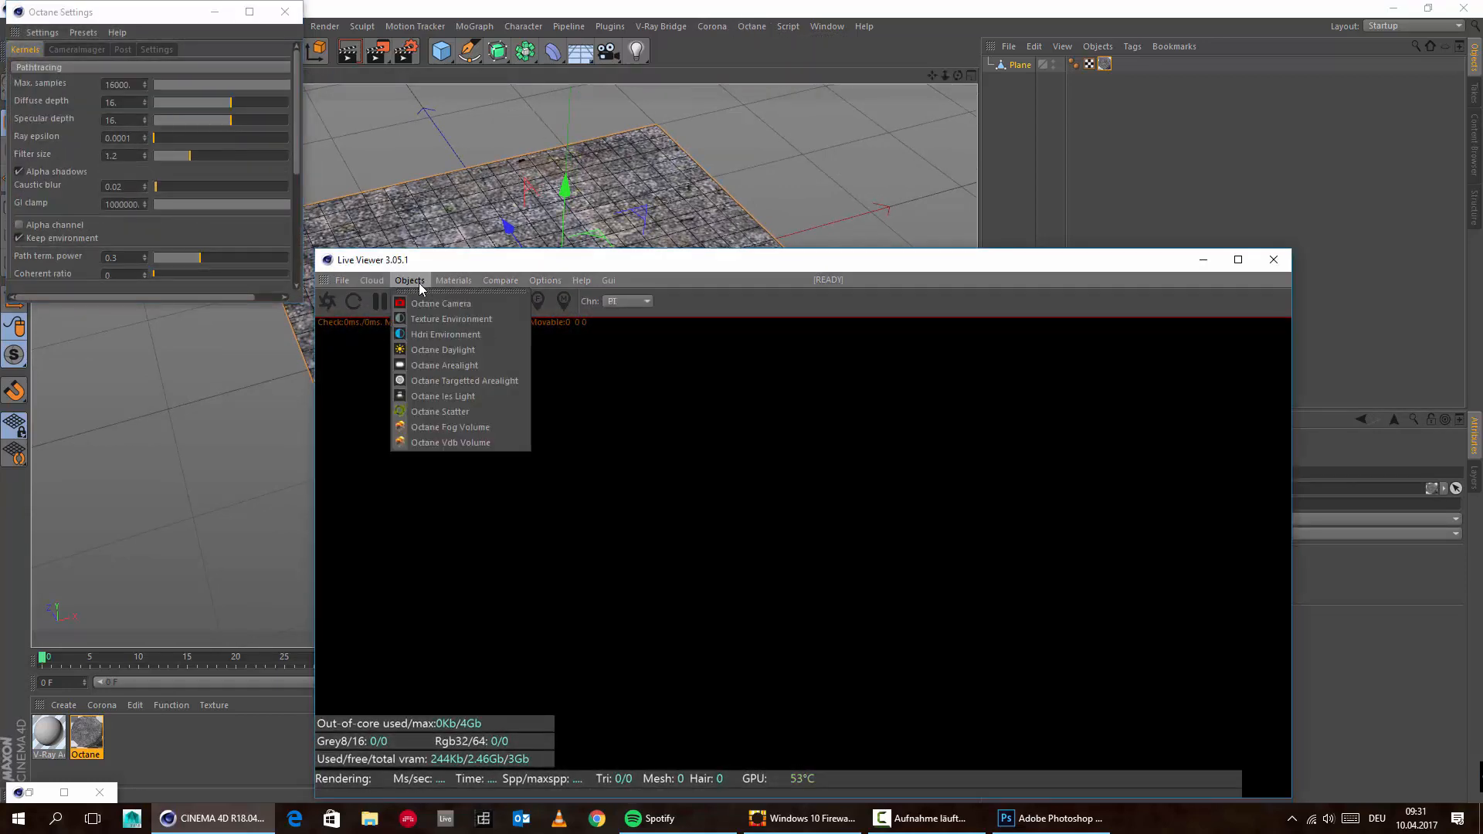
left_click(424, 331)
left_click_drag(152, 19, 991, 148)
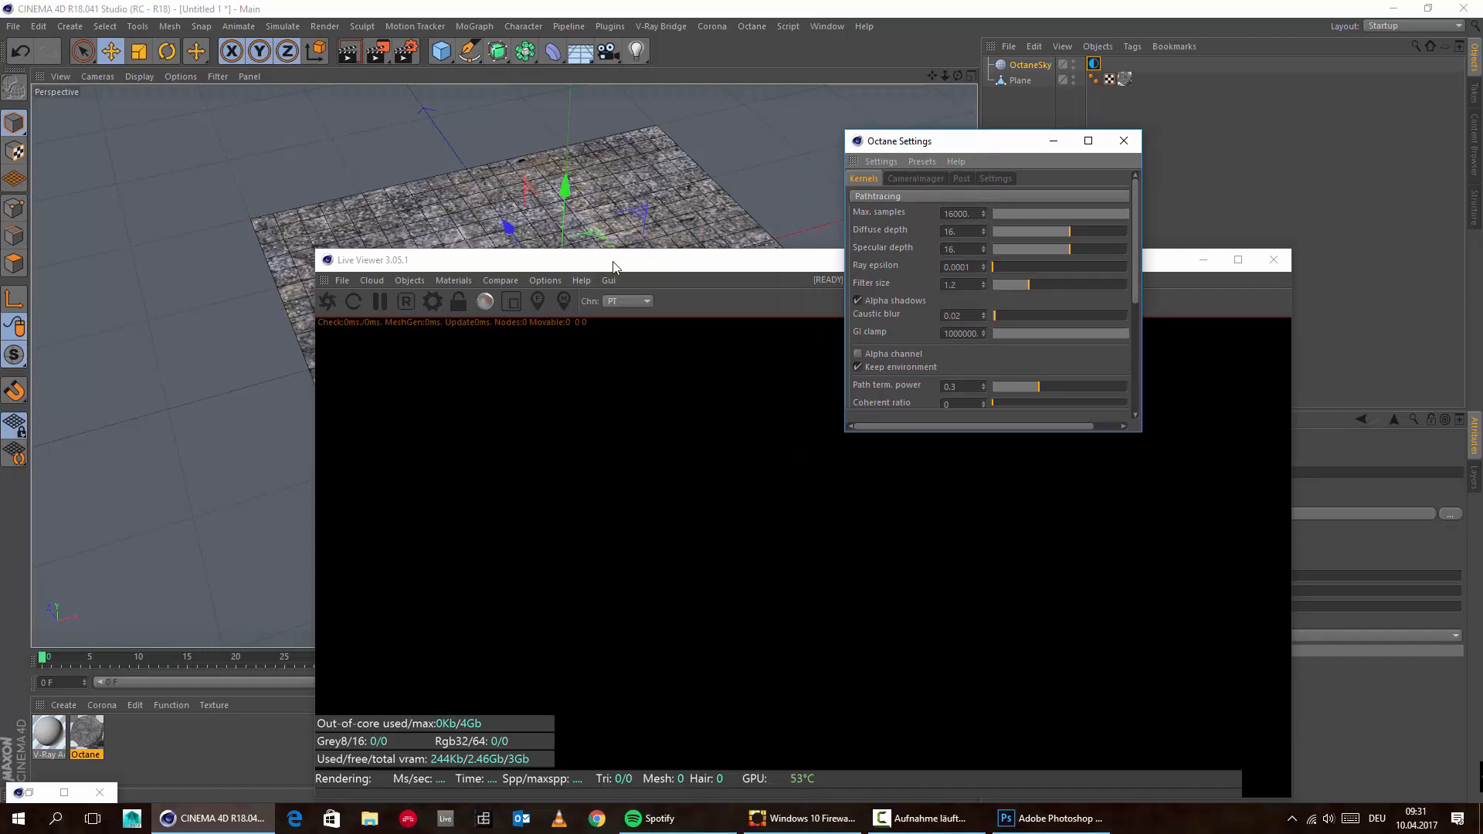
left_click_drag(613, 267, 1081, 181)
Frame the plane in the perspective view and start the Live Viewer render to check the stone wall material from a lower angle
left_click_drag(452, 404, 480, 315, "alt")
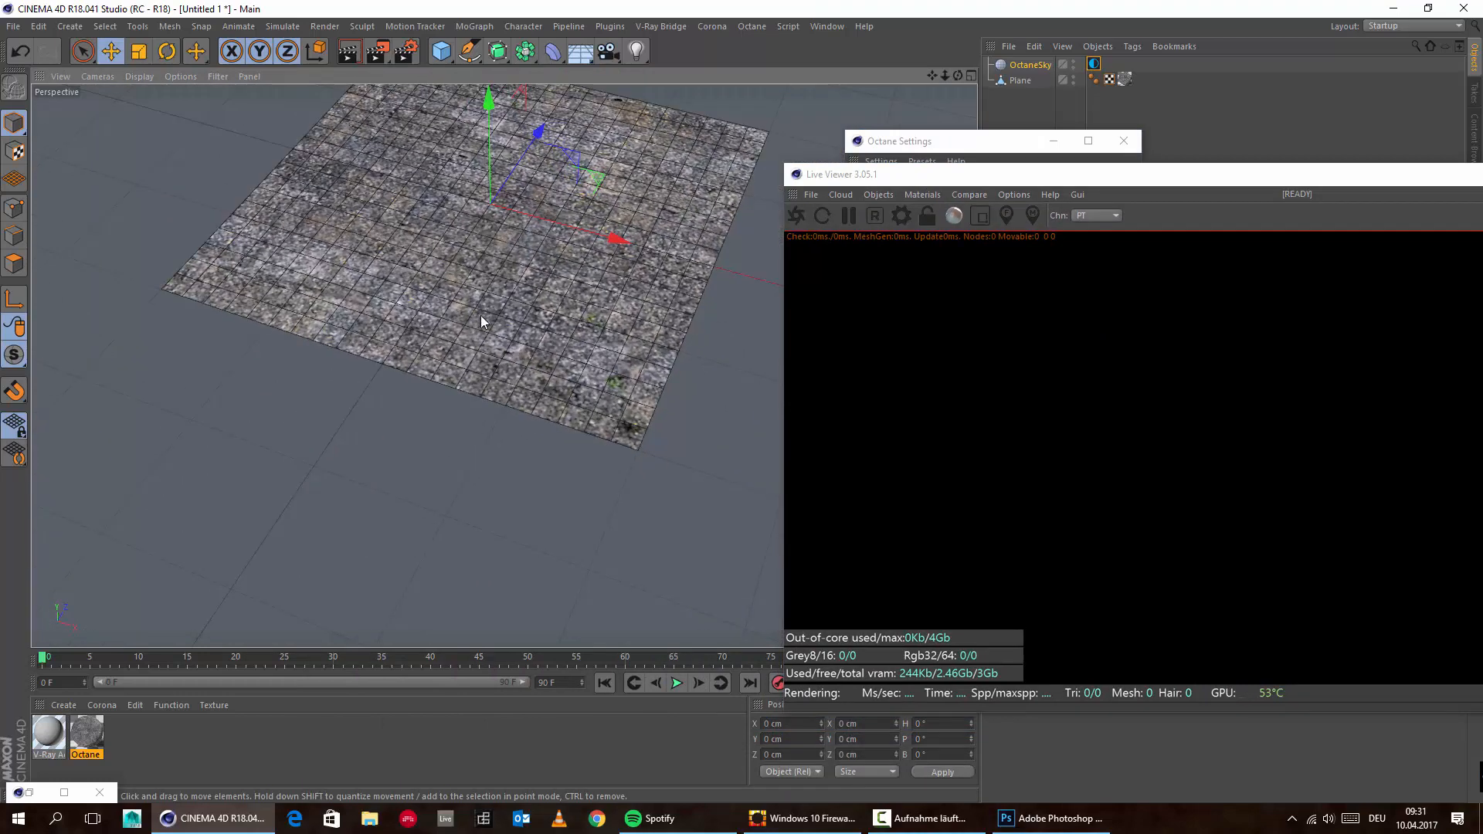
middle_click_drag(481, 316, 525, 418, "alt")
right_click_drag(525, 381, 544, 387, "alt")
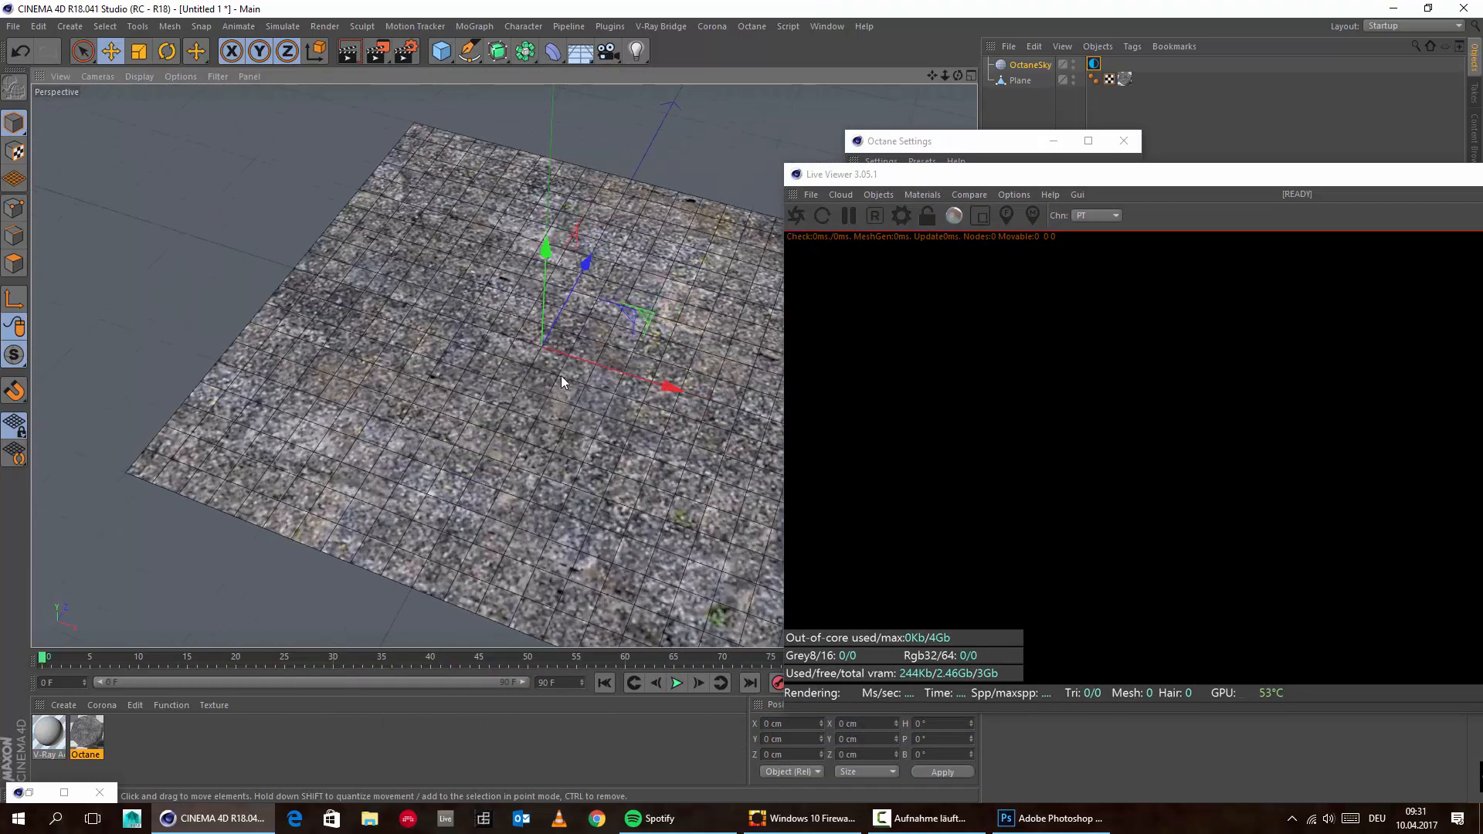
mouse_move(560, 375)
middle_mouse_down("alt")
mouse_move(530, 211)
mouse_move(548, 293)
middle_mouse_up("alt")
right_click_drag(545, 312, 582, 317, "alt")
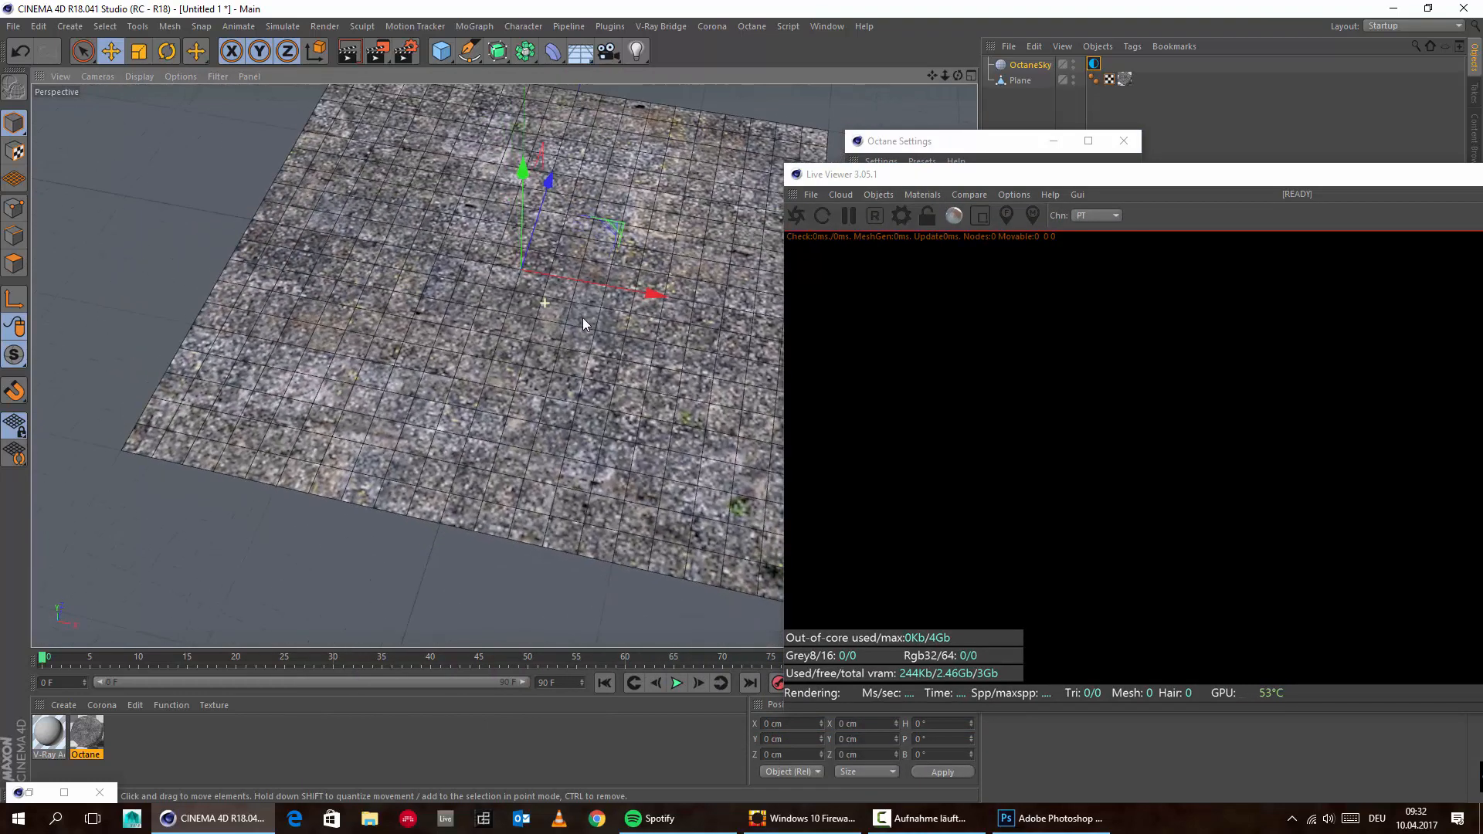
left_click_drag(582, 318, 687, 302, "alt")
left_click(795, 219)
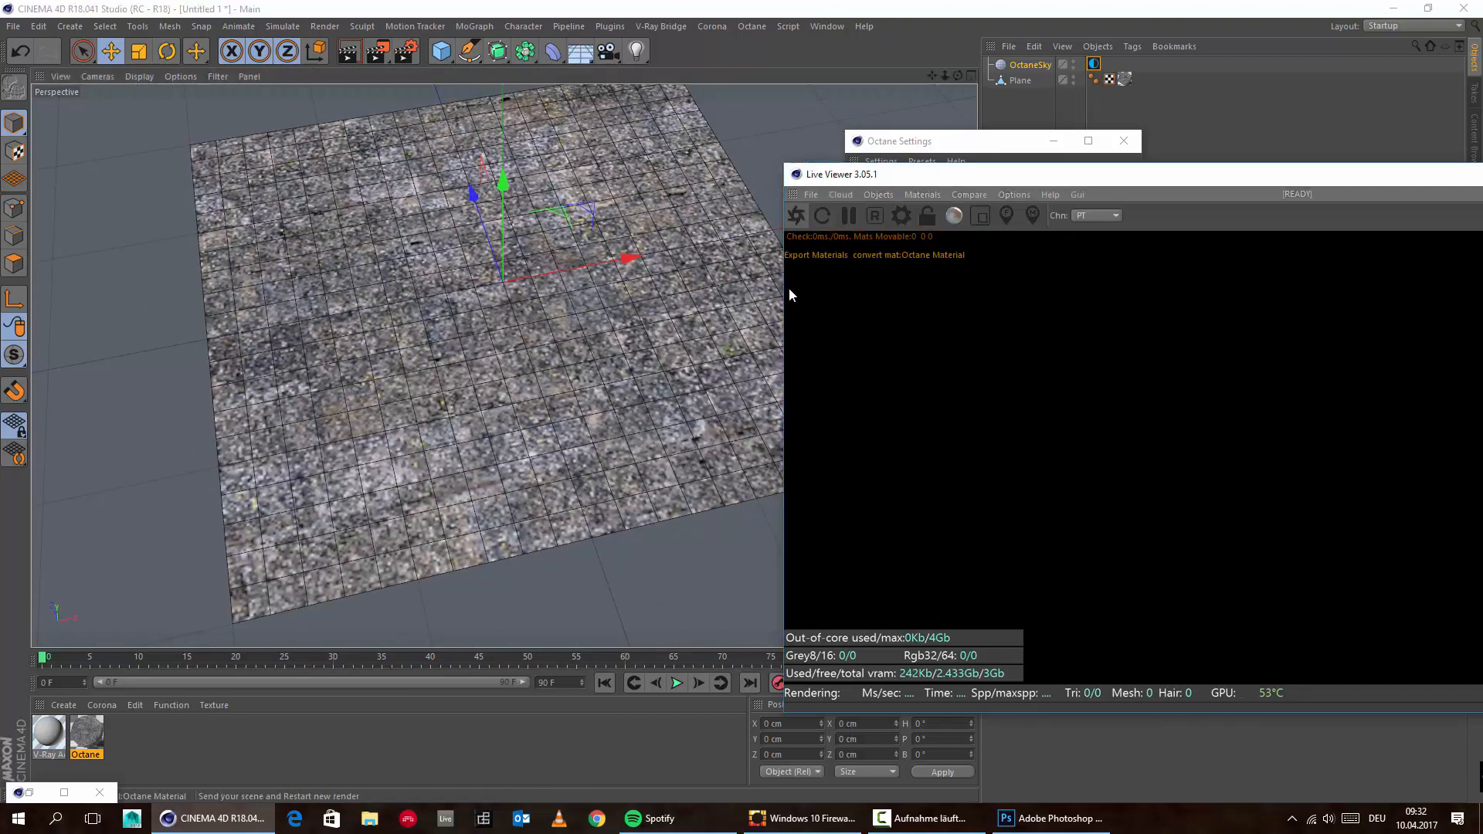
left_click_drag(882, 174, 742, 94)
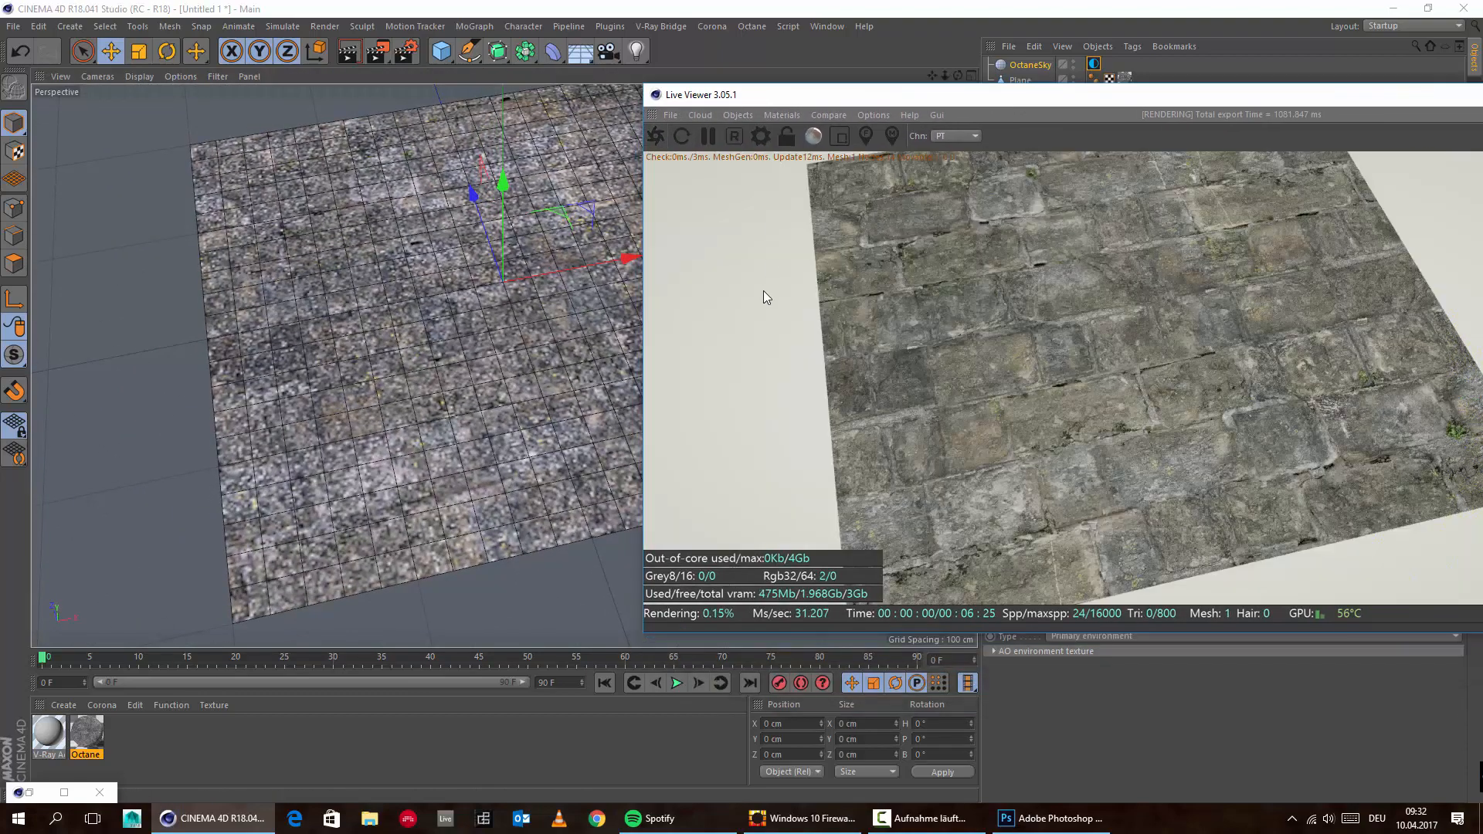
left_click_drag(287, 377, 270, 355, "alt")
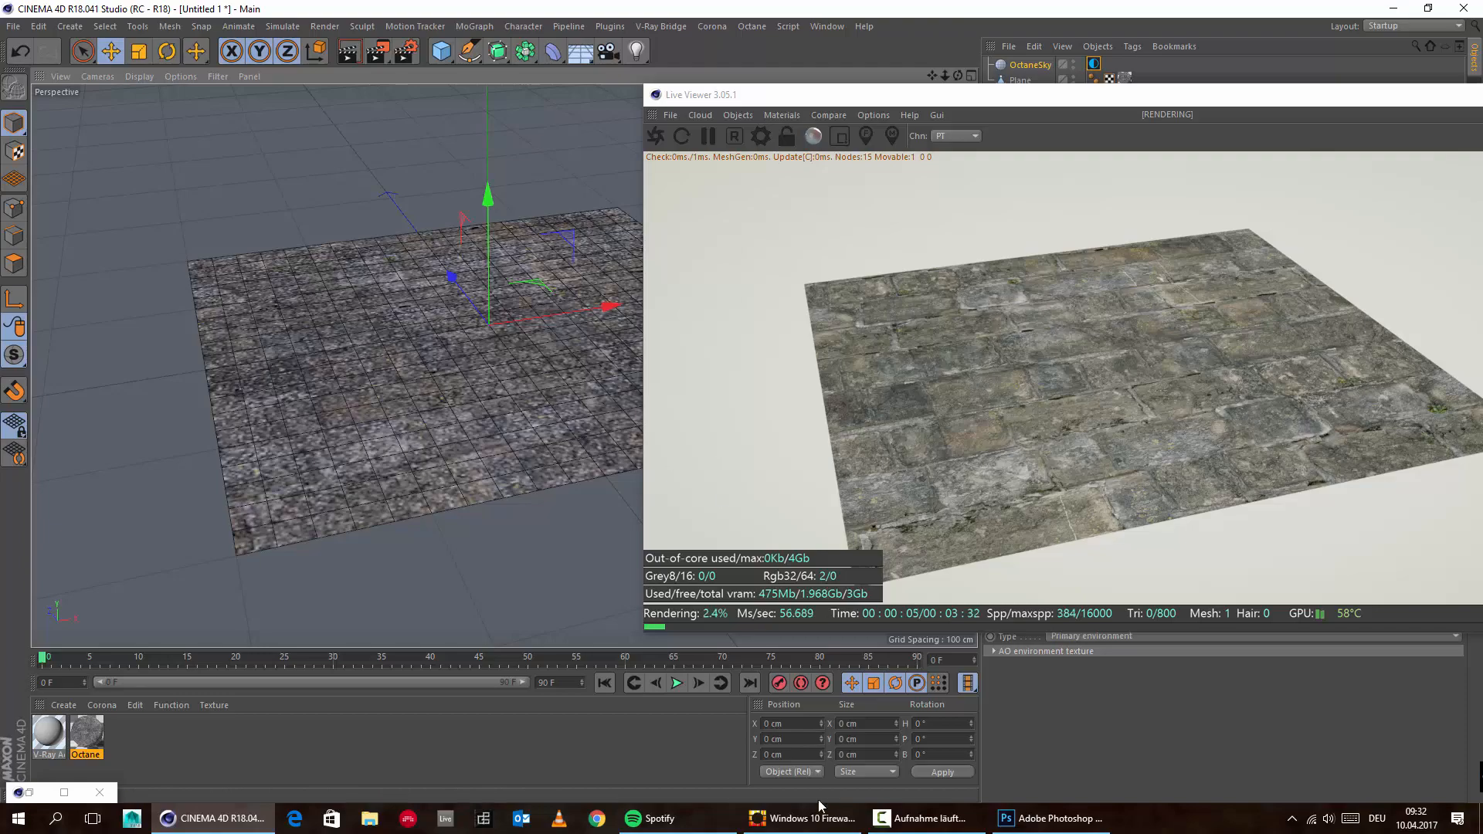
Switch to Photoshop and create a new document of 4096 x 4096 pixels with a white background
left_click(1050, 817)
left_click(34, 8)
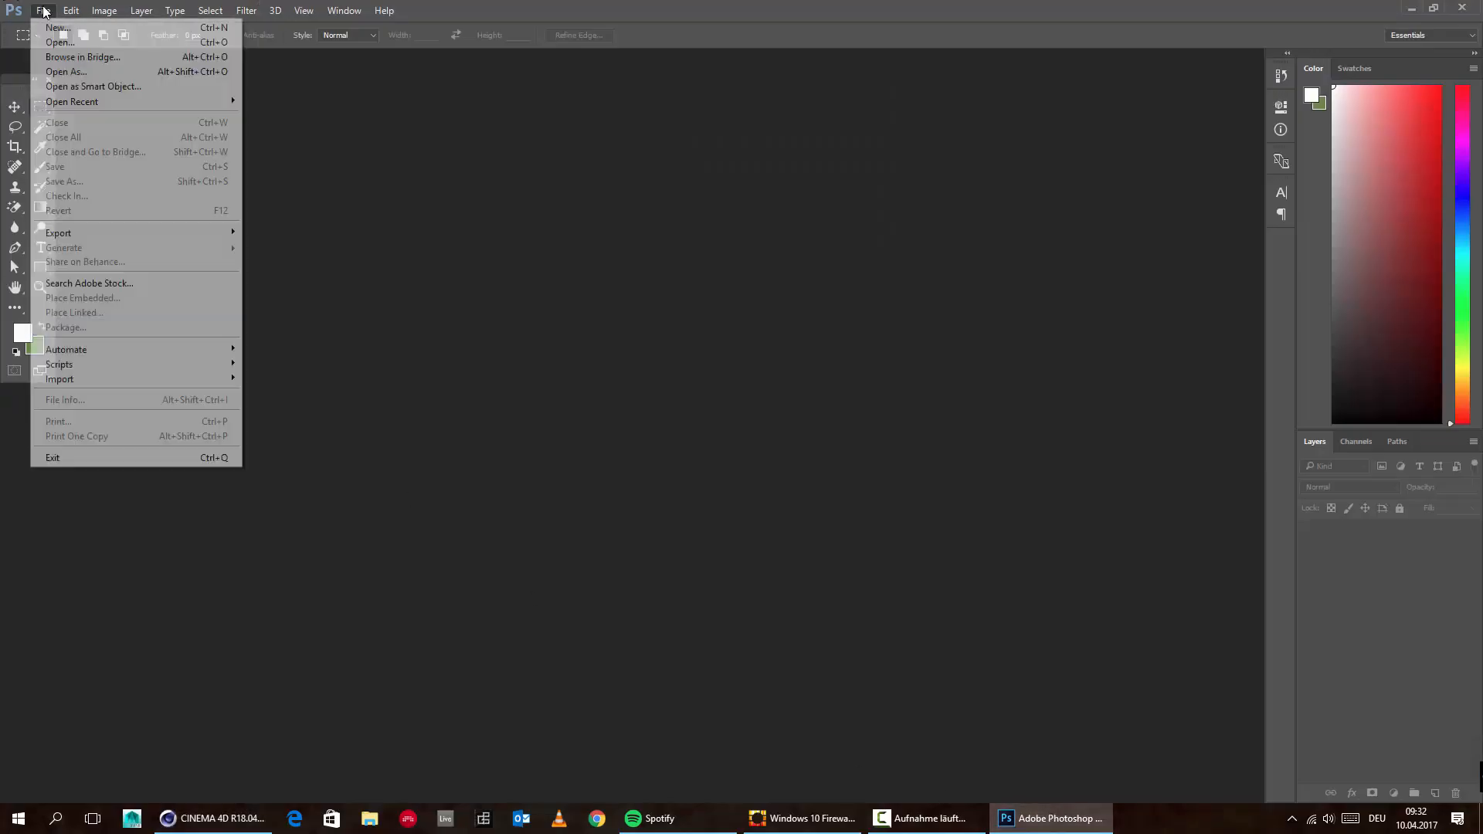
left_click(50, 29)
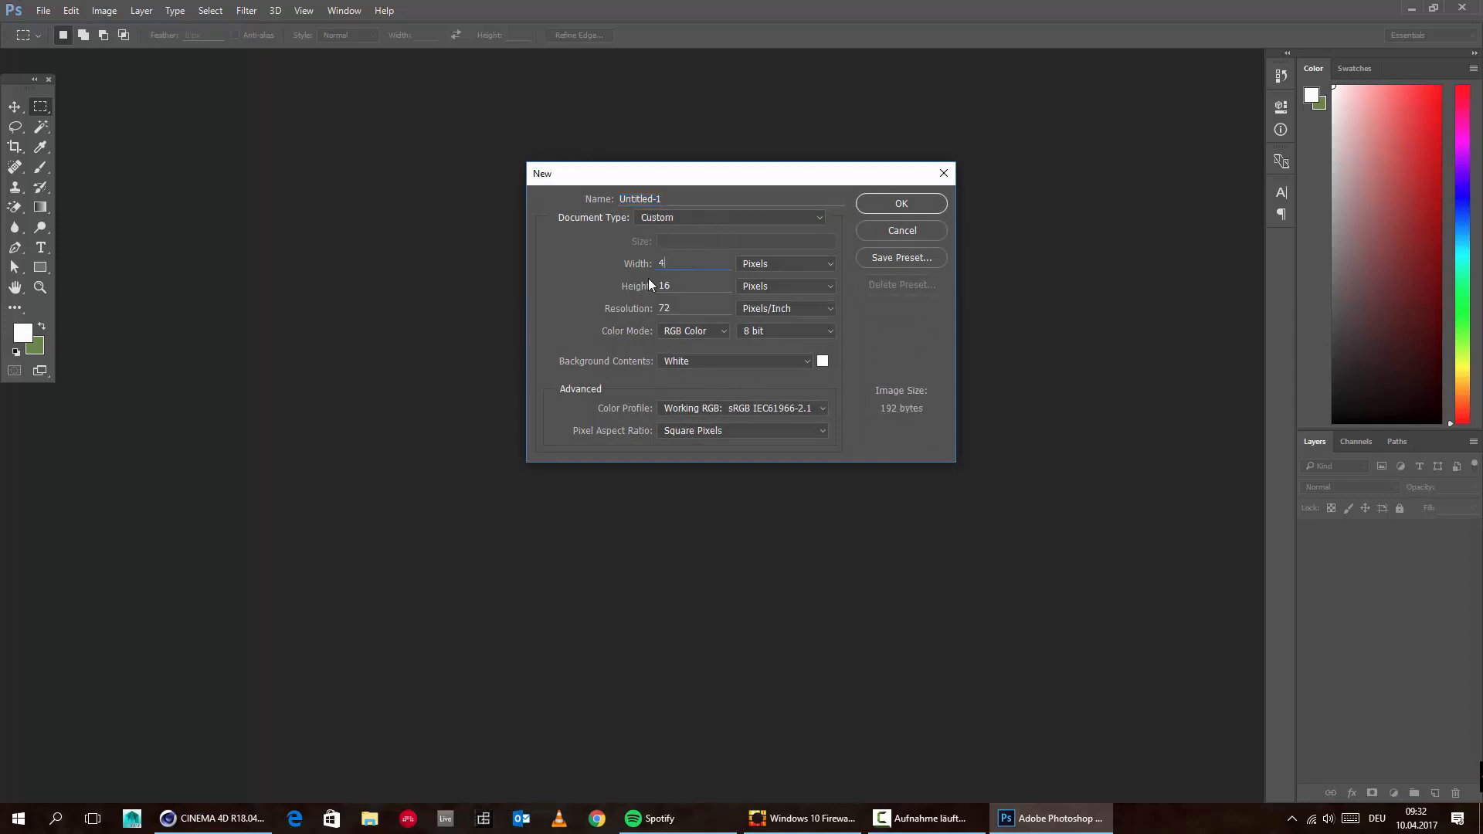
type("4")
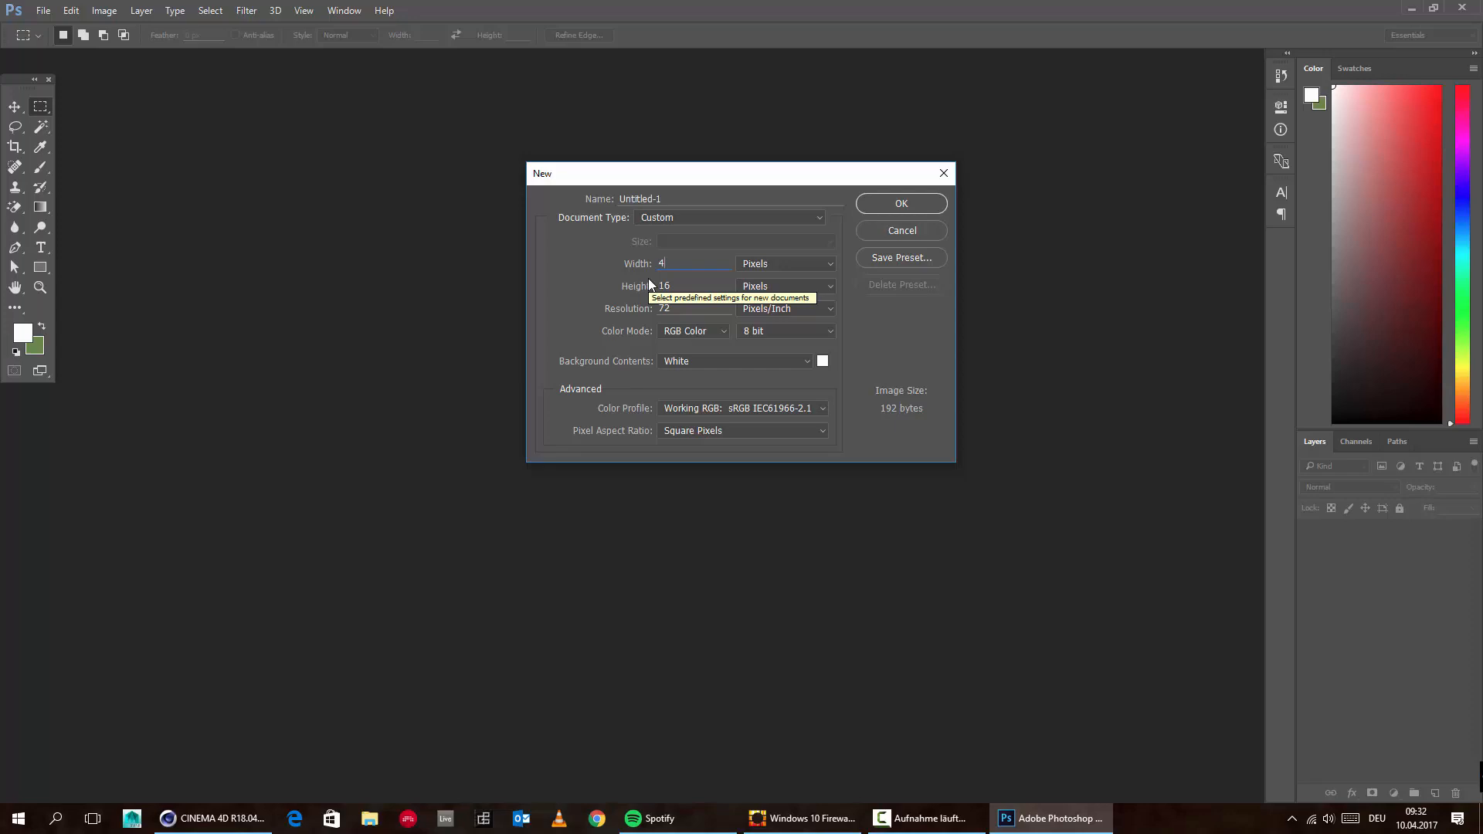
type("096")
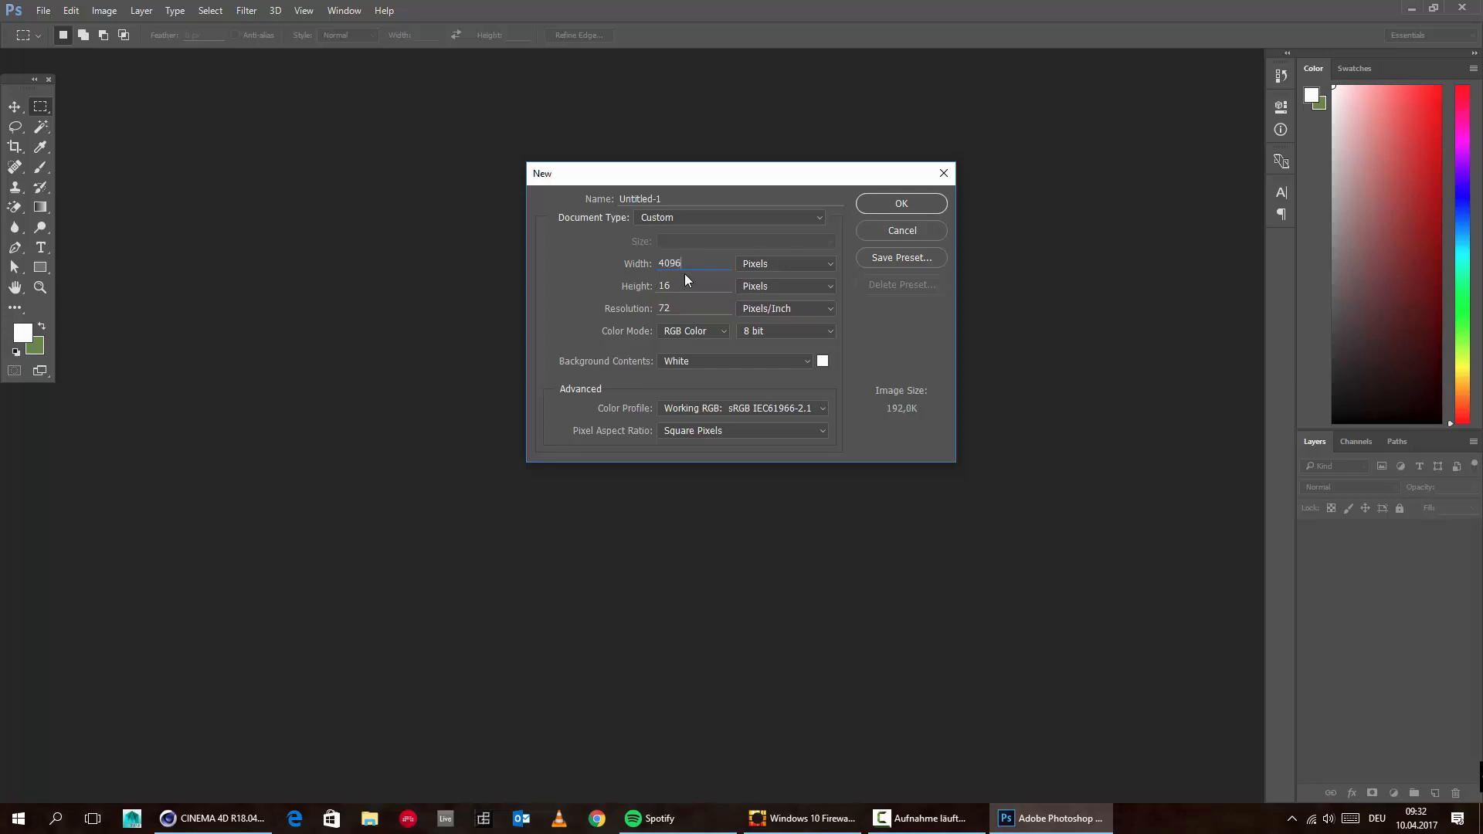
type("4096")
key("Return")
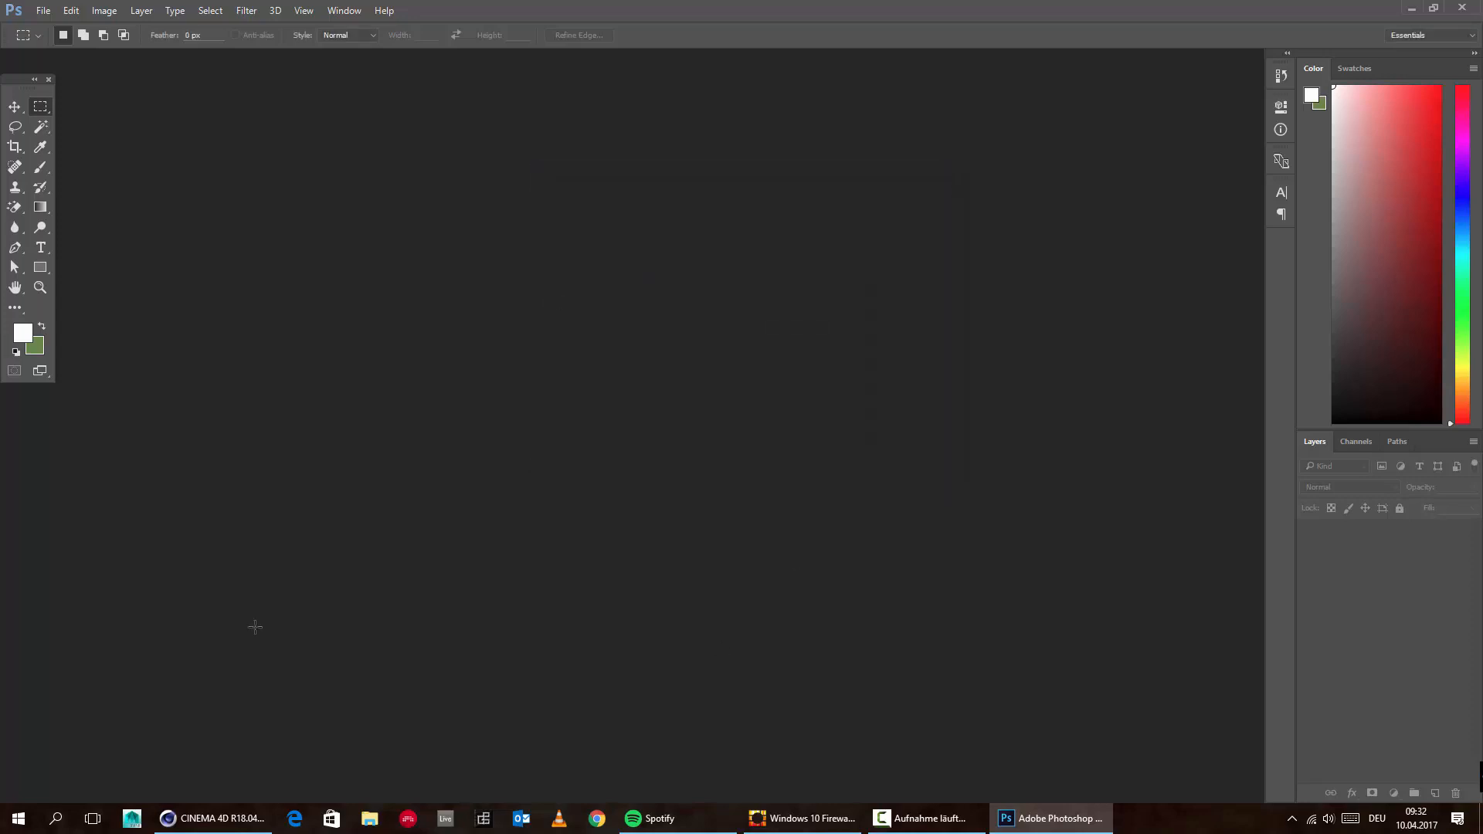
Choose the Brush tool and set the foreground color to black (000000)
left_click(41, 168)
left_click(22, 333)
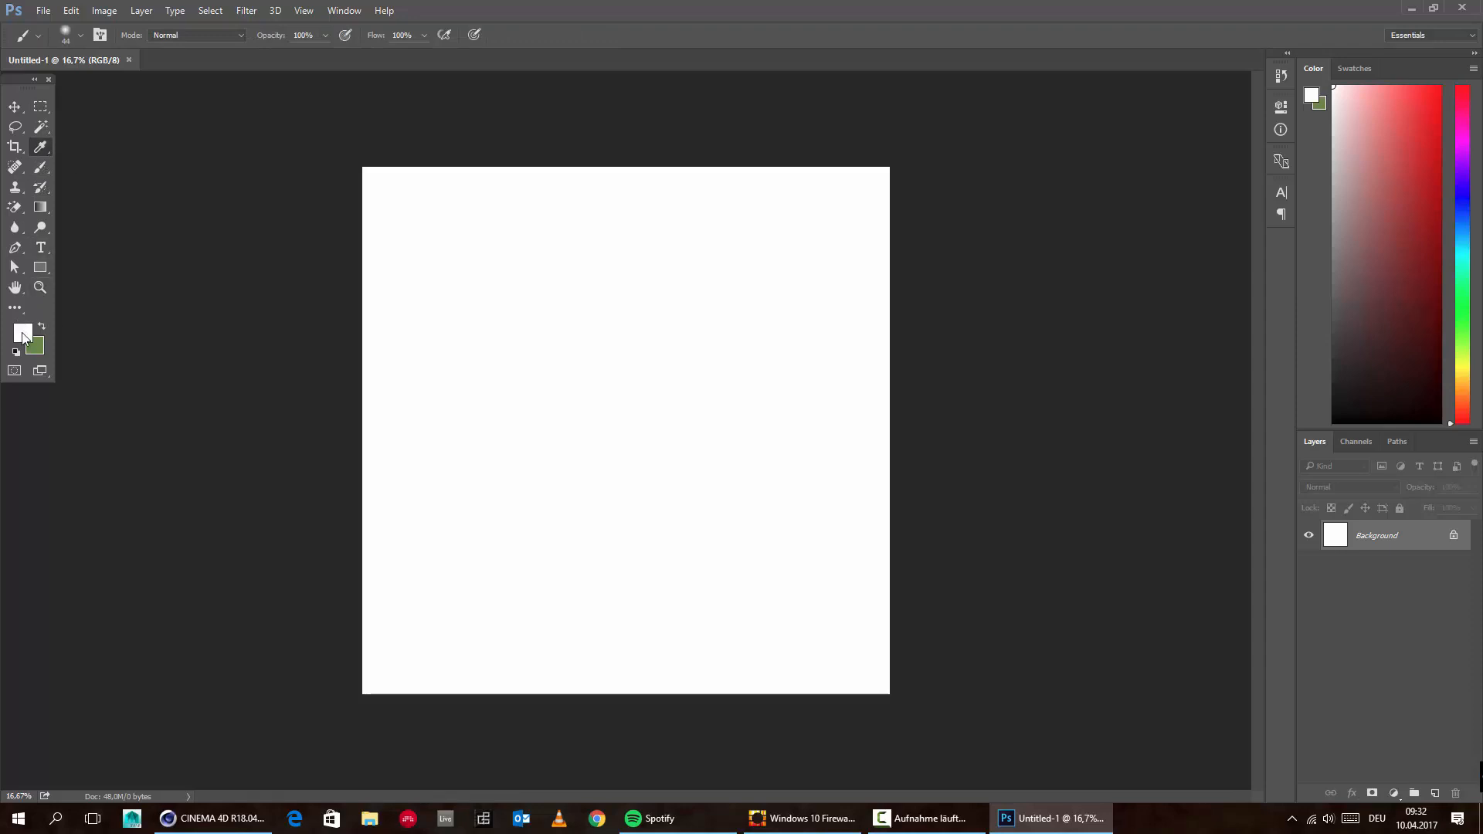
left_click(544, 410)
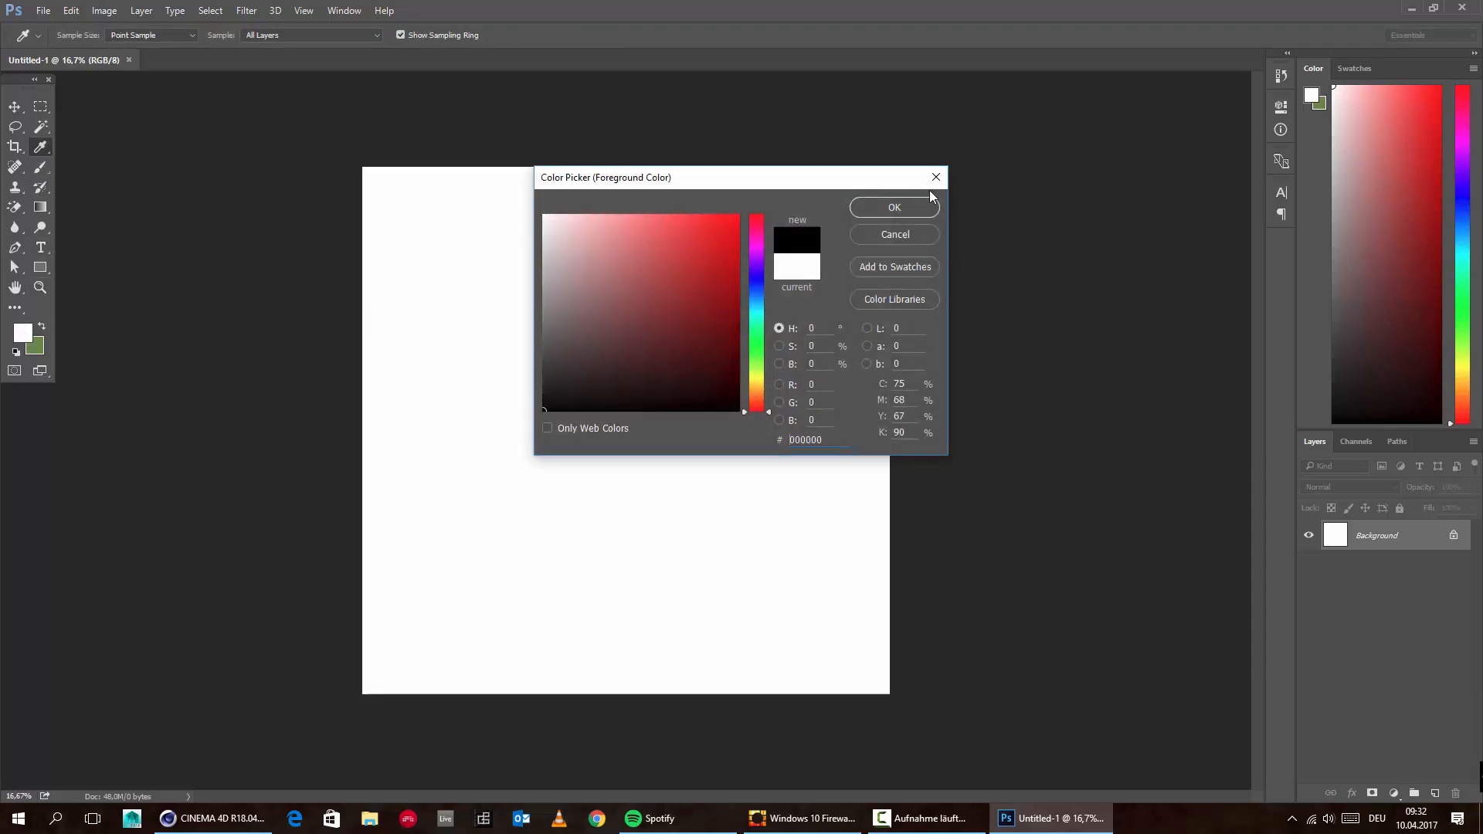
left_click(893, 207)
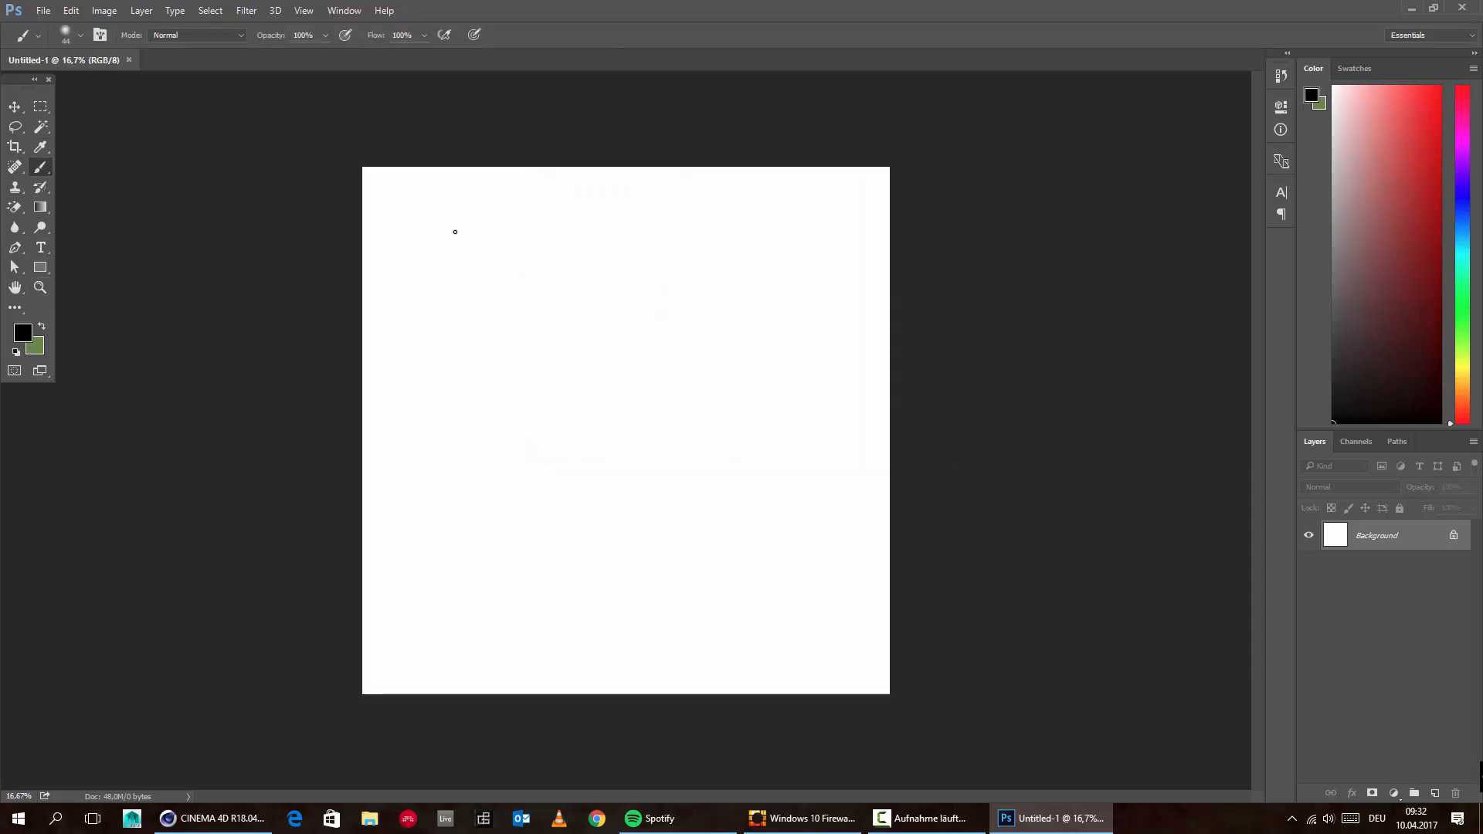
Set the soft brush size to 291 px and paint three separate black puddle-shaped blobs on the white canvas
left_click(82, 36)
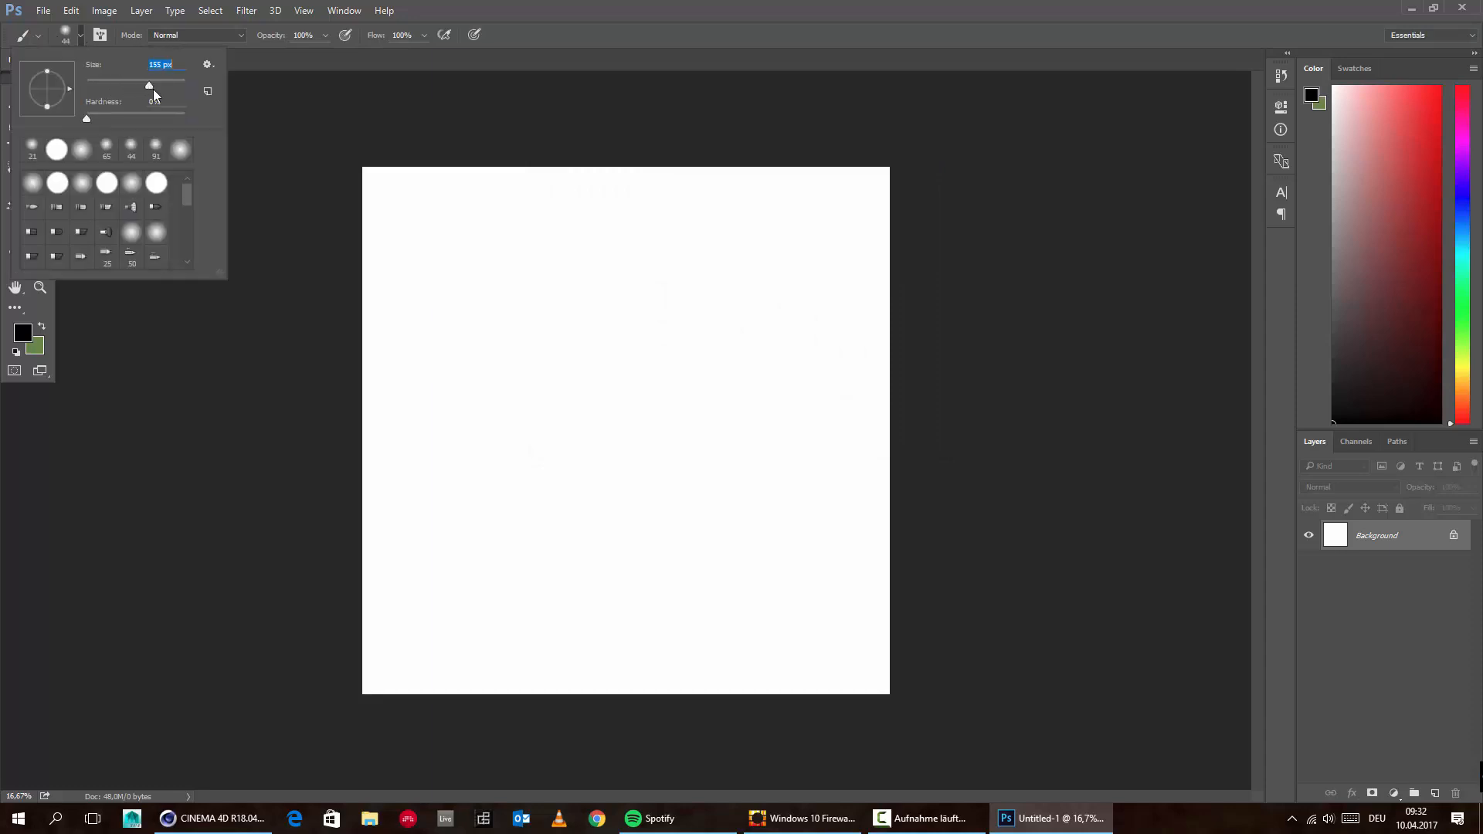
key("Return")
mouse_move(500, 262)
left_mouse_down()
mouse_move(502, 324)
mouse_move(462, 366)
mouse_move(499, 411)
mouse_move(543, 303)
left_mouse_up()
mouse_move(735, 278)
left_mouse_down()
mouse_move(770, 391)
mouse_move(741, 311)
left_mouse_up()
left_click(798, 391)
mouse_move(662, 506)
left_mouse_down()
mouse_move(518, 499)
mouse_move(566, 589)
mouse_move(620, 510)
mouse_move(489, 573)
mouse_move(473, 551)
left_mouse_up()
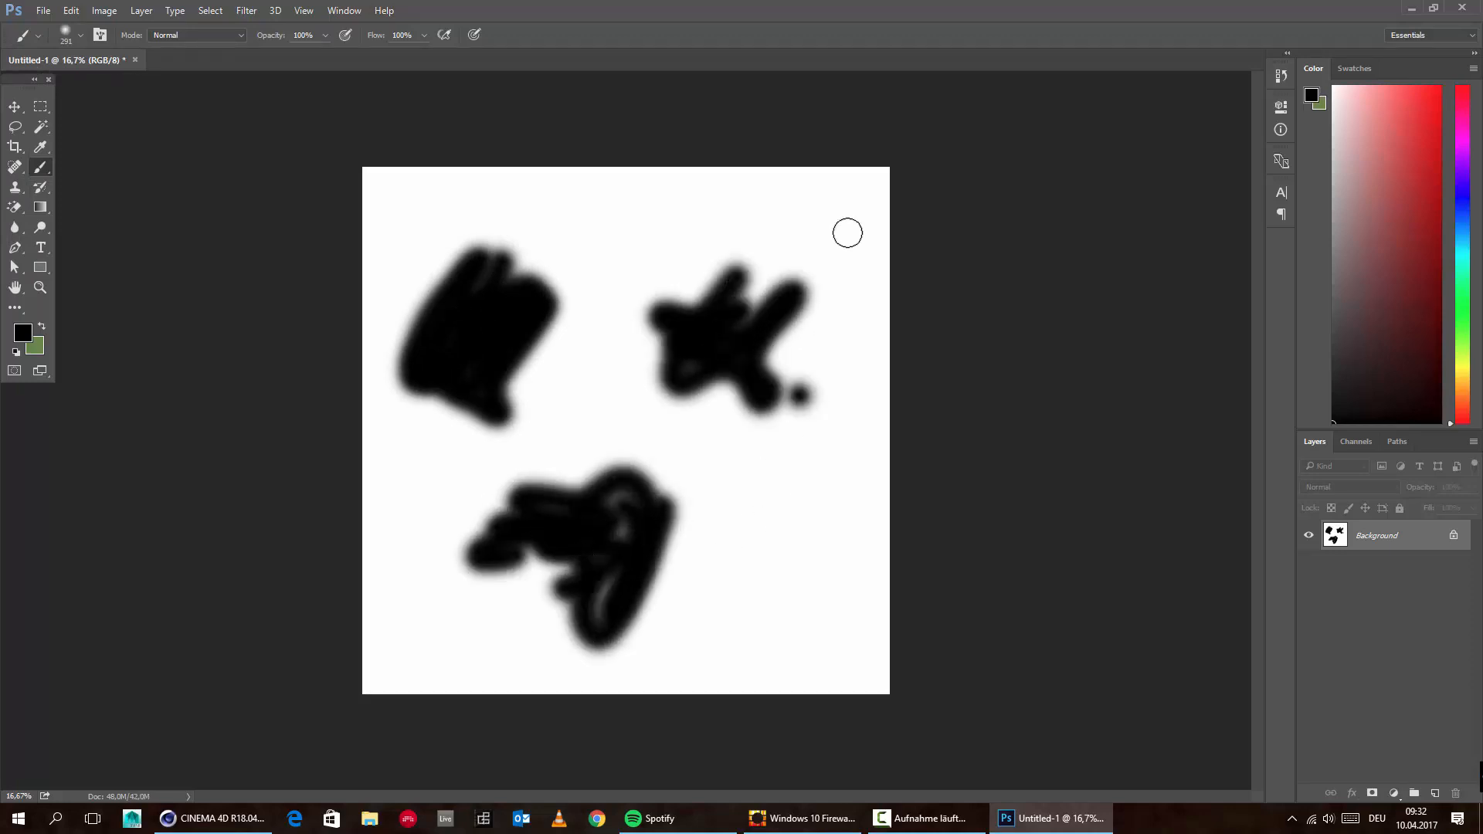
Open Paddle.tif from the desktop to examine the finished mask and compare it with the painted Photoshop canvas
left_click(1405, 6)
left_click(1409, 8)
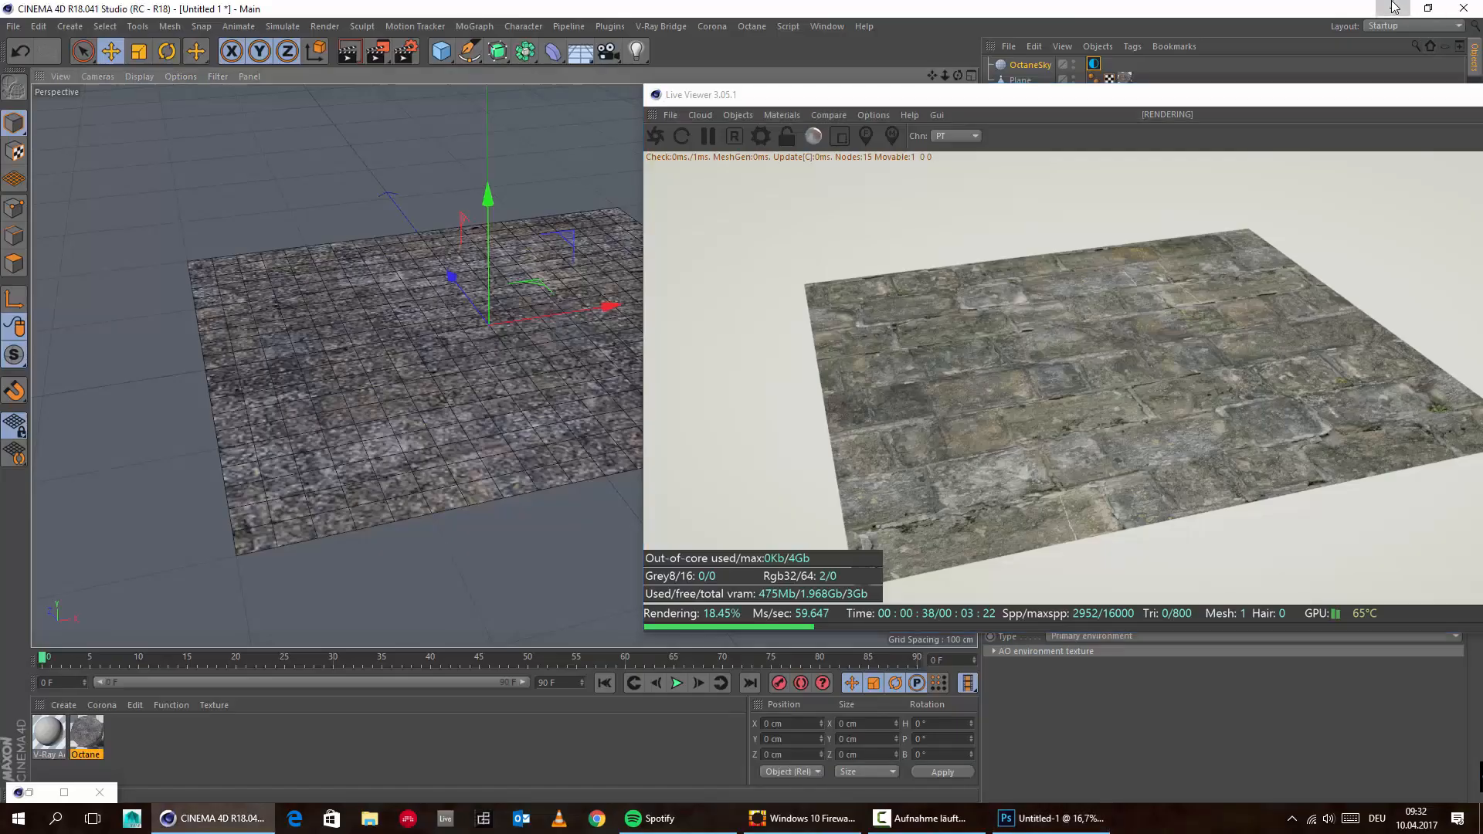
double_click(6, 131)
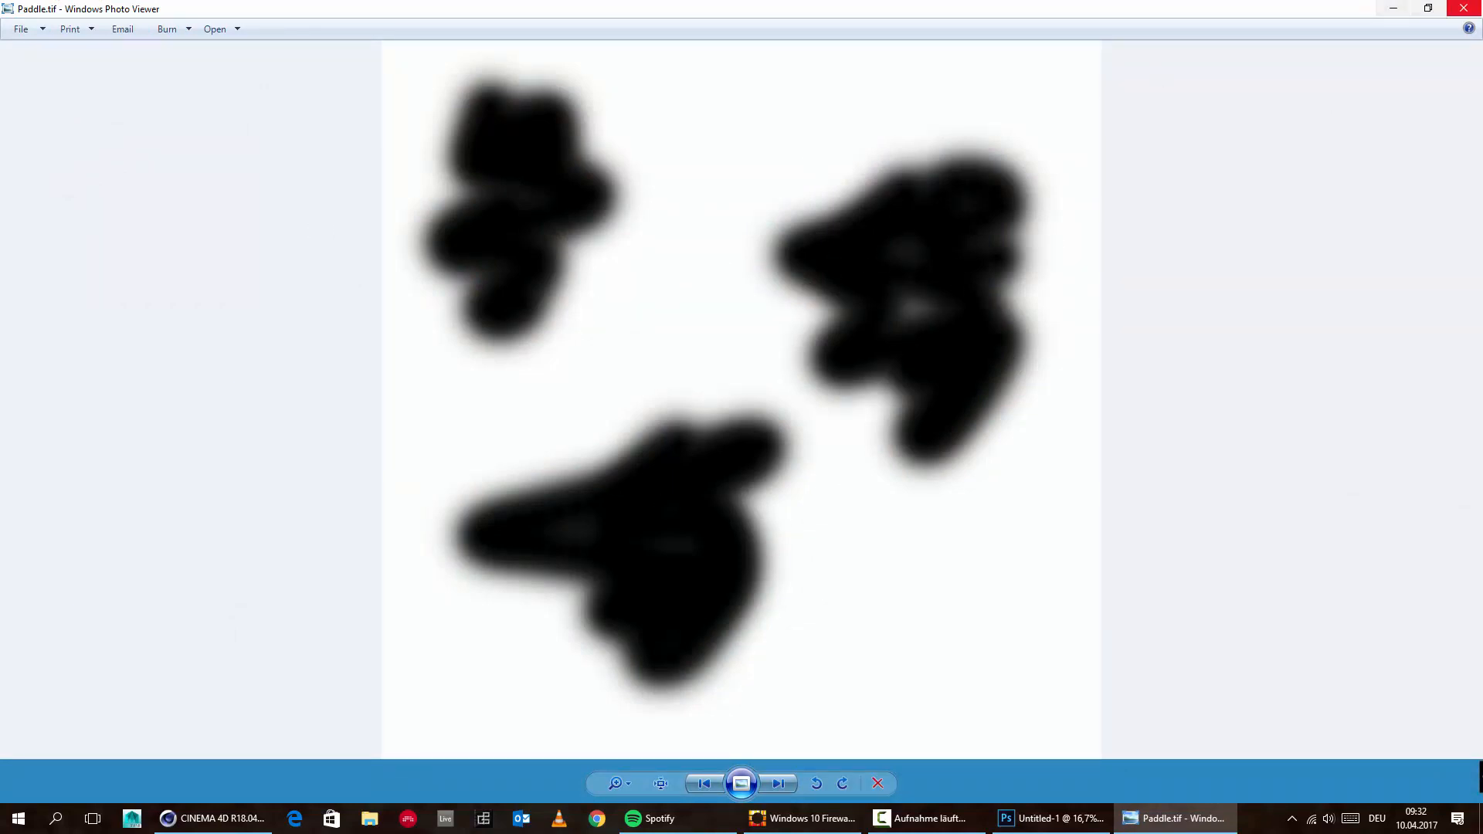
left_click(1463, 8)
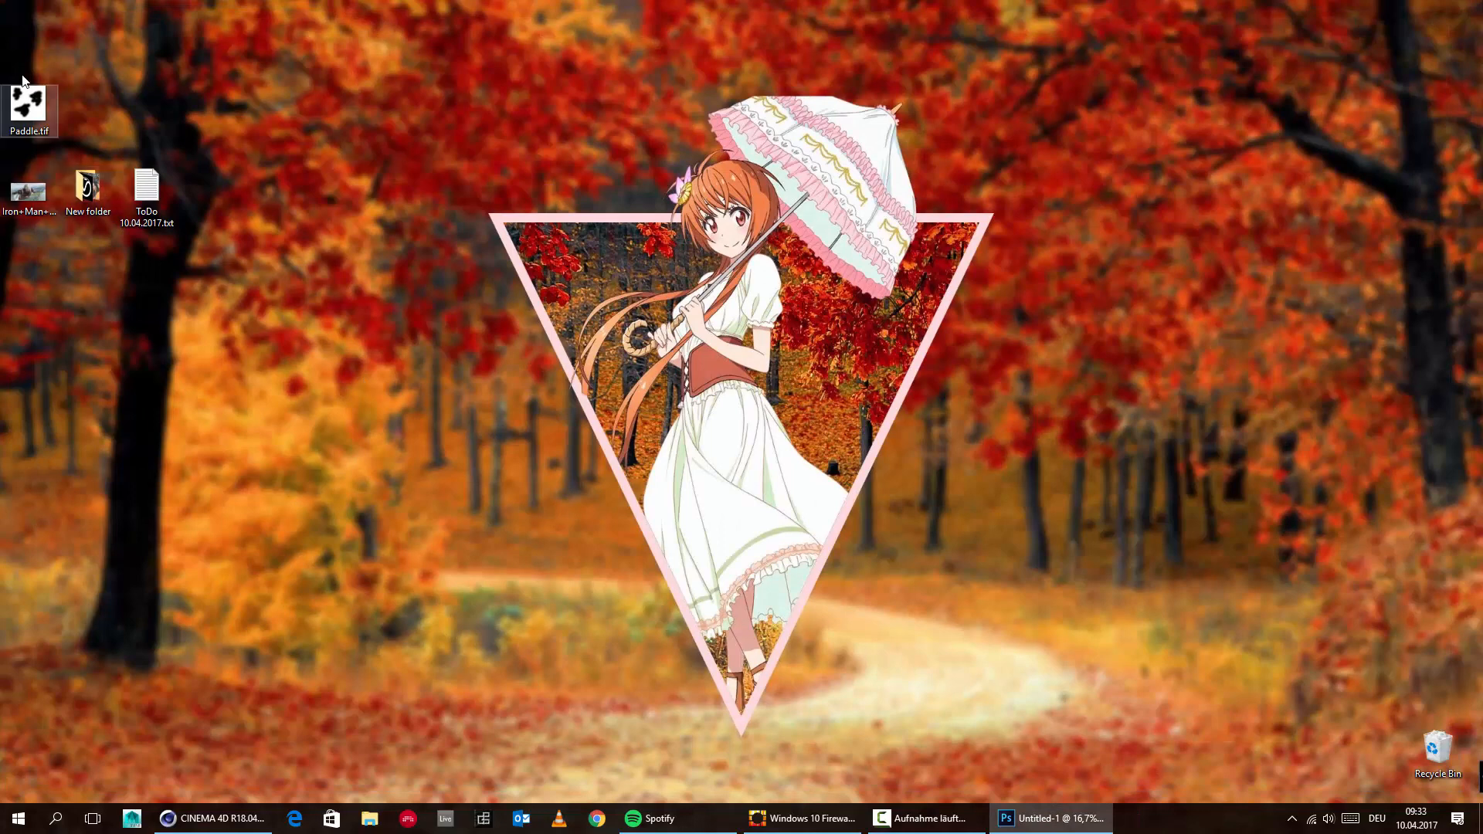
left_click(508, 400)
left_click(1012, 820)
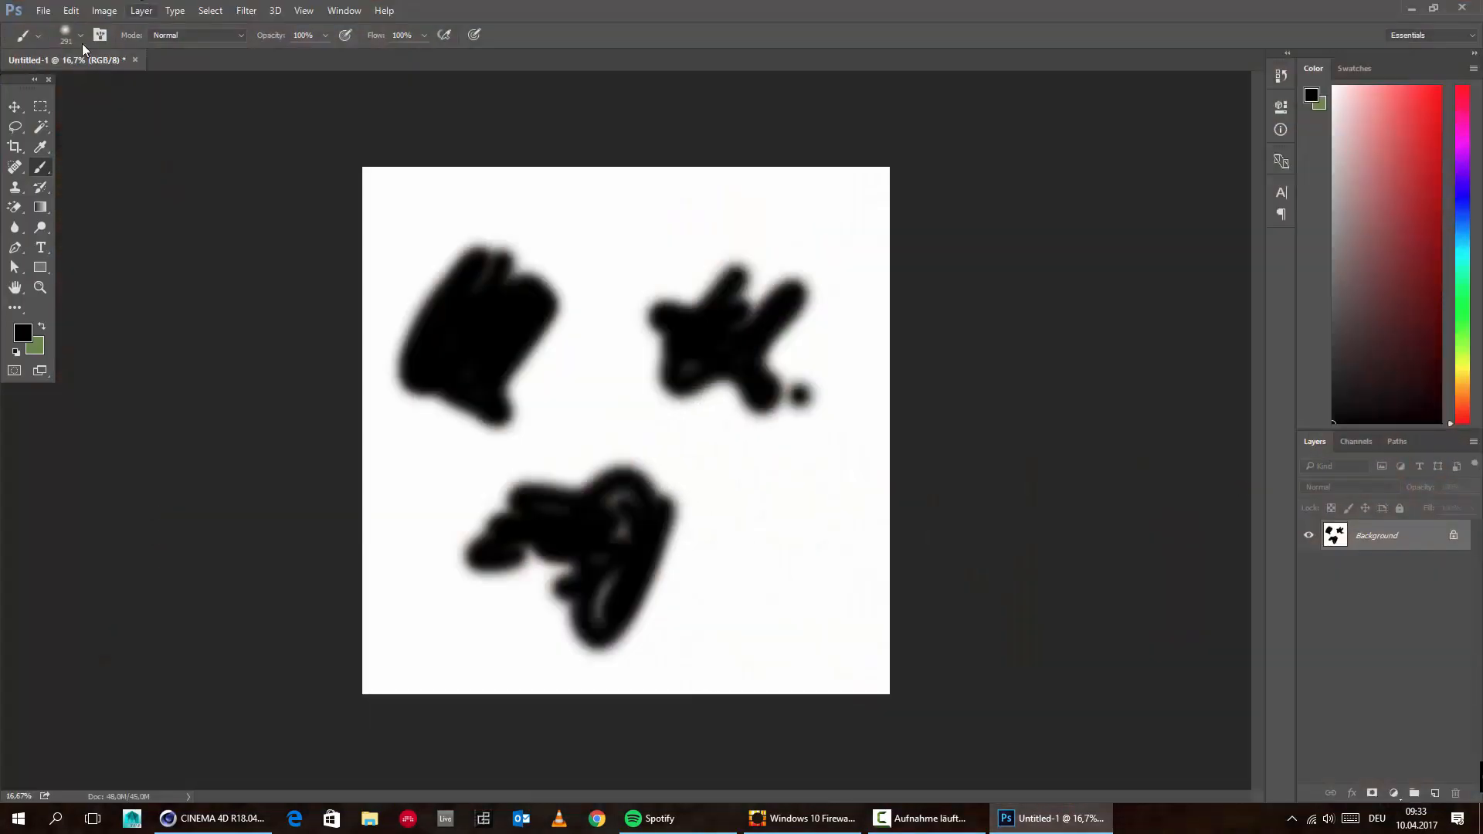
left_click(1411, 7)
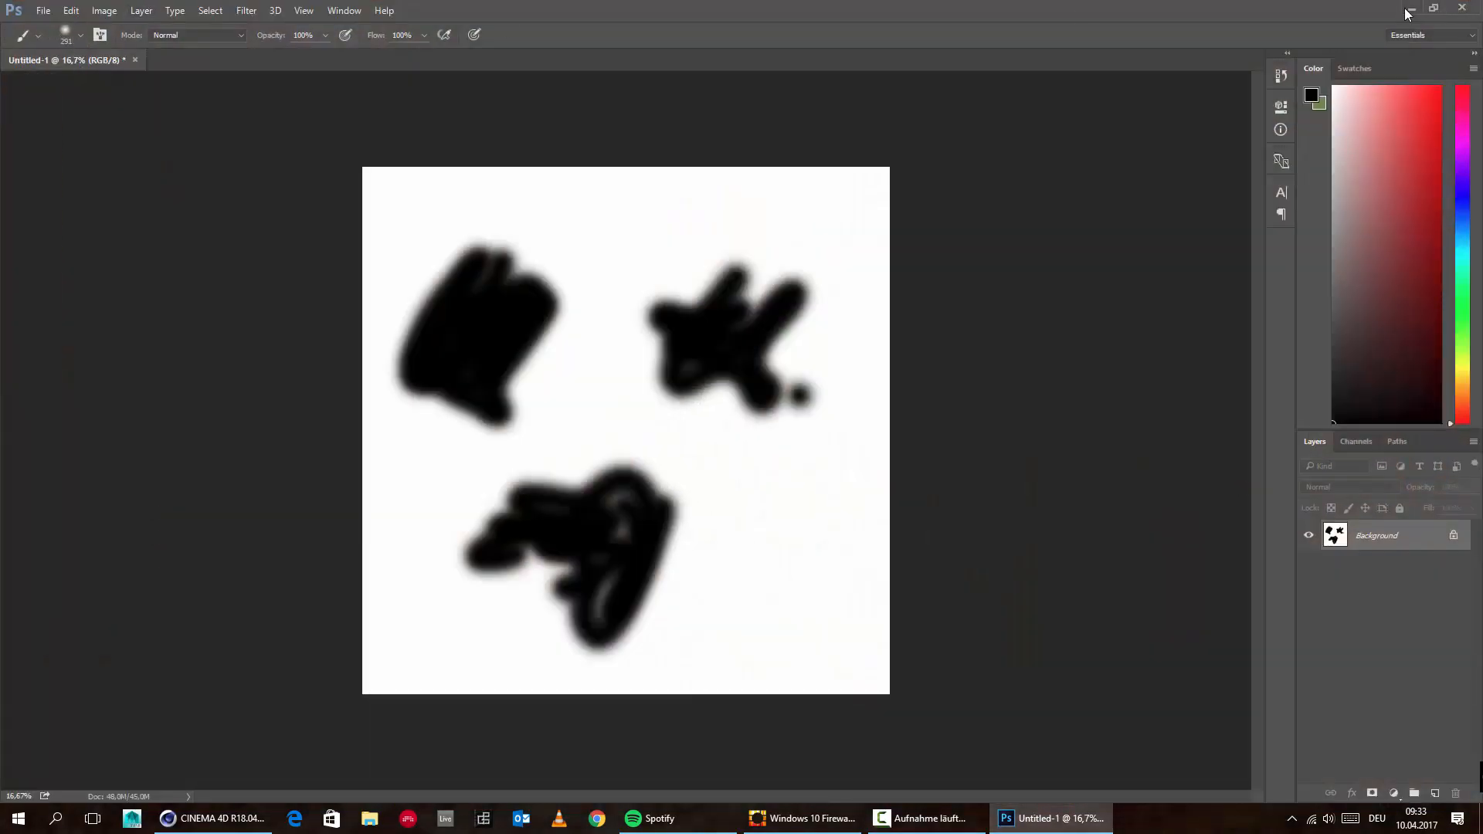
Switch to Cinema 4D and create a new Octane Material with the type Specular and an Index of 1.33
left_click(212, 818)
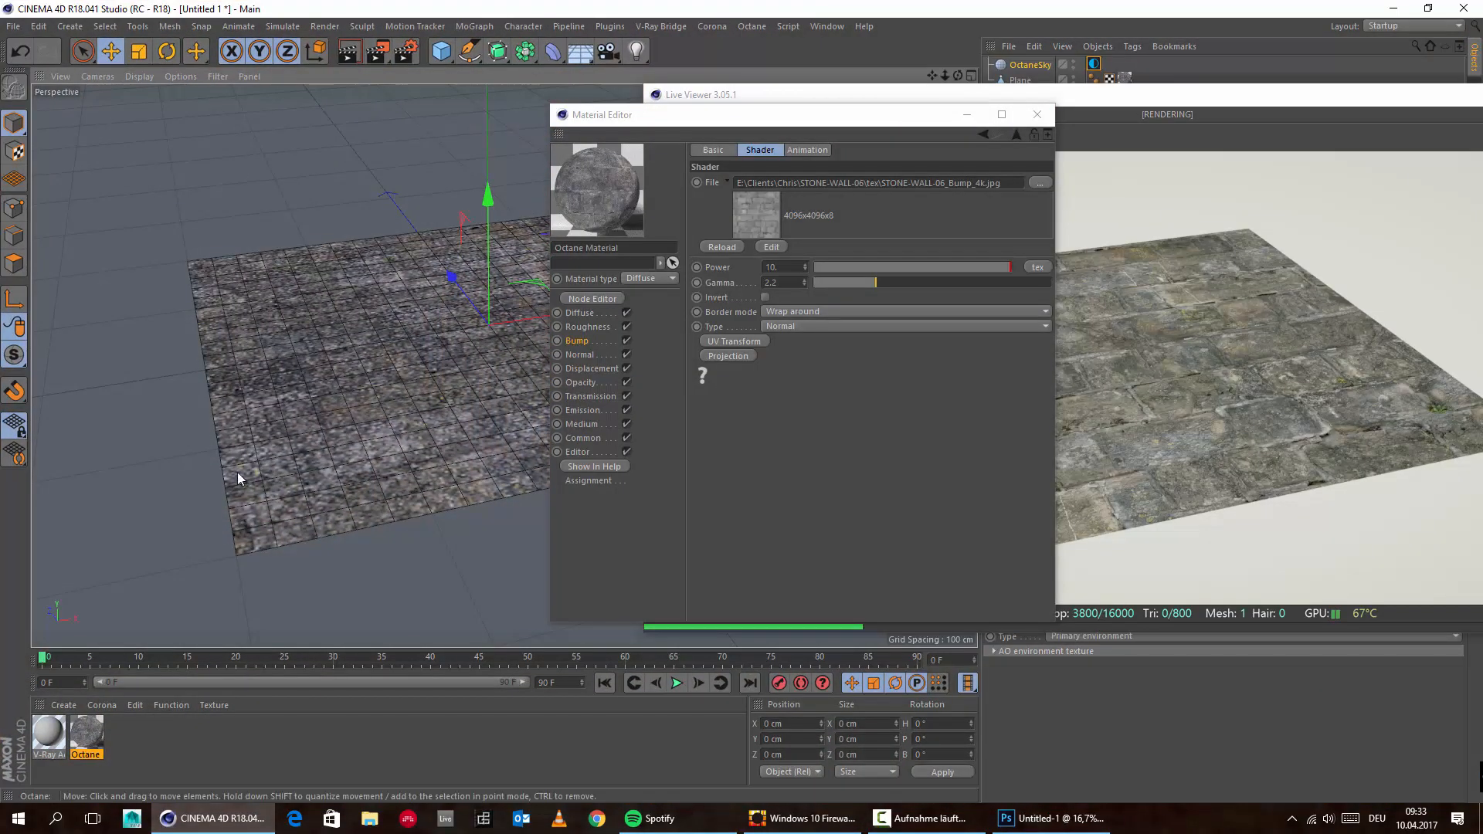
left_click(63, 705)
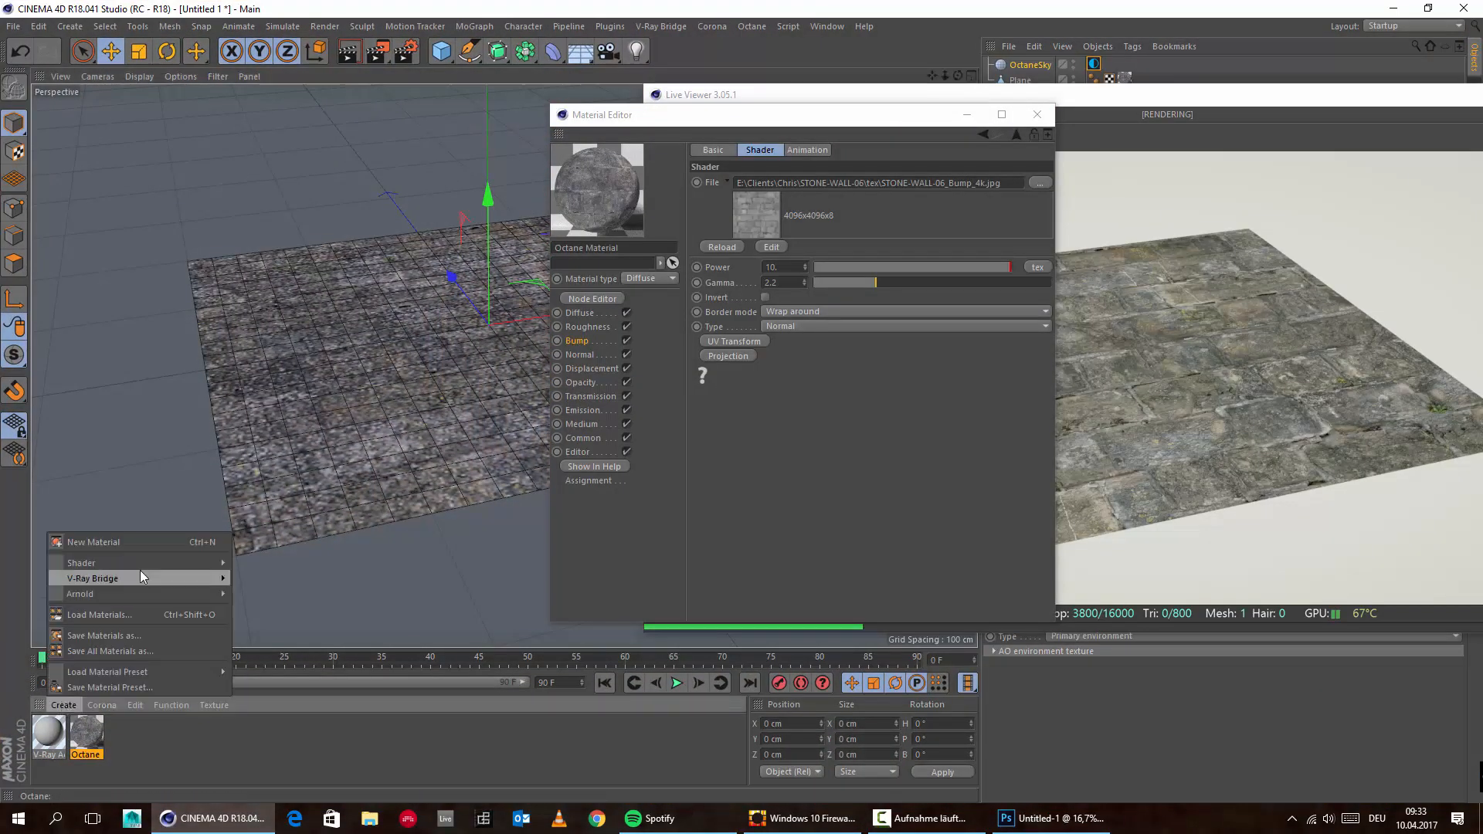
mouse_move(142, 570)
mouse_move(315, 514)
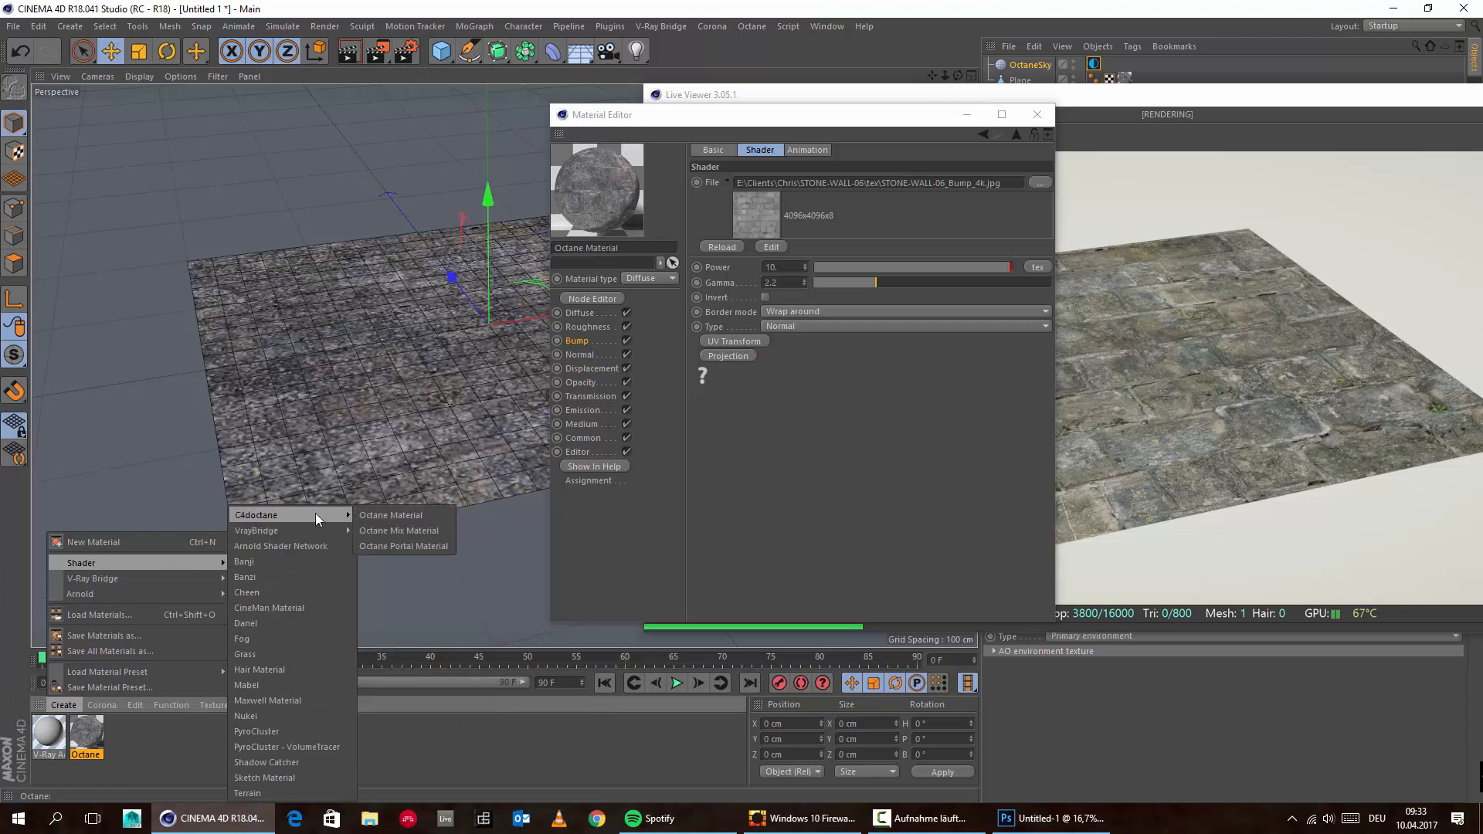
left_click(383, 513)
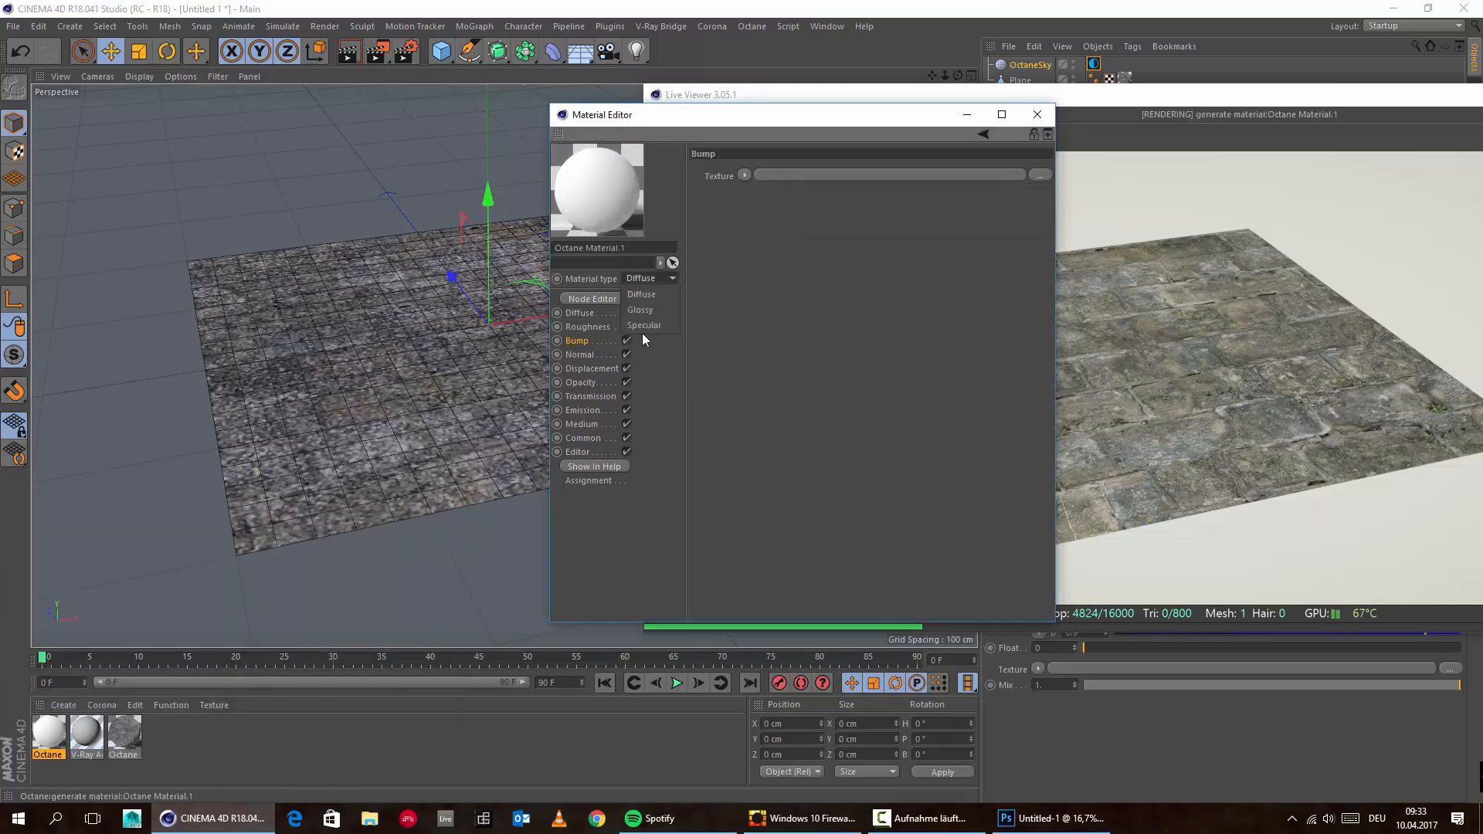
left_click(644, 329)
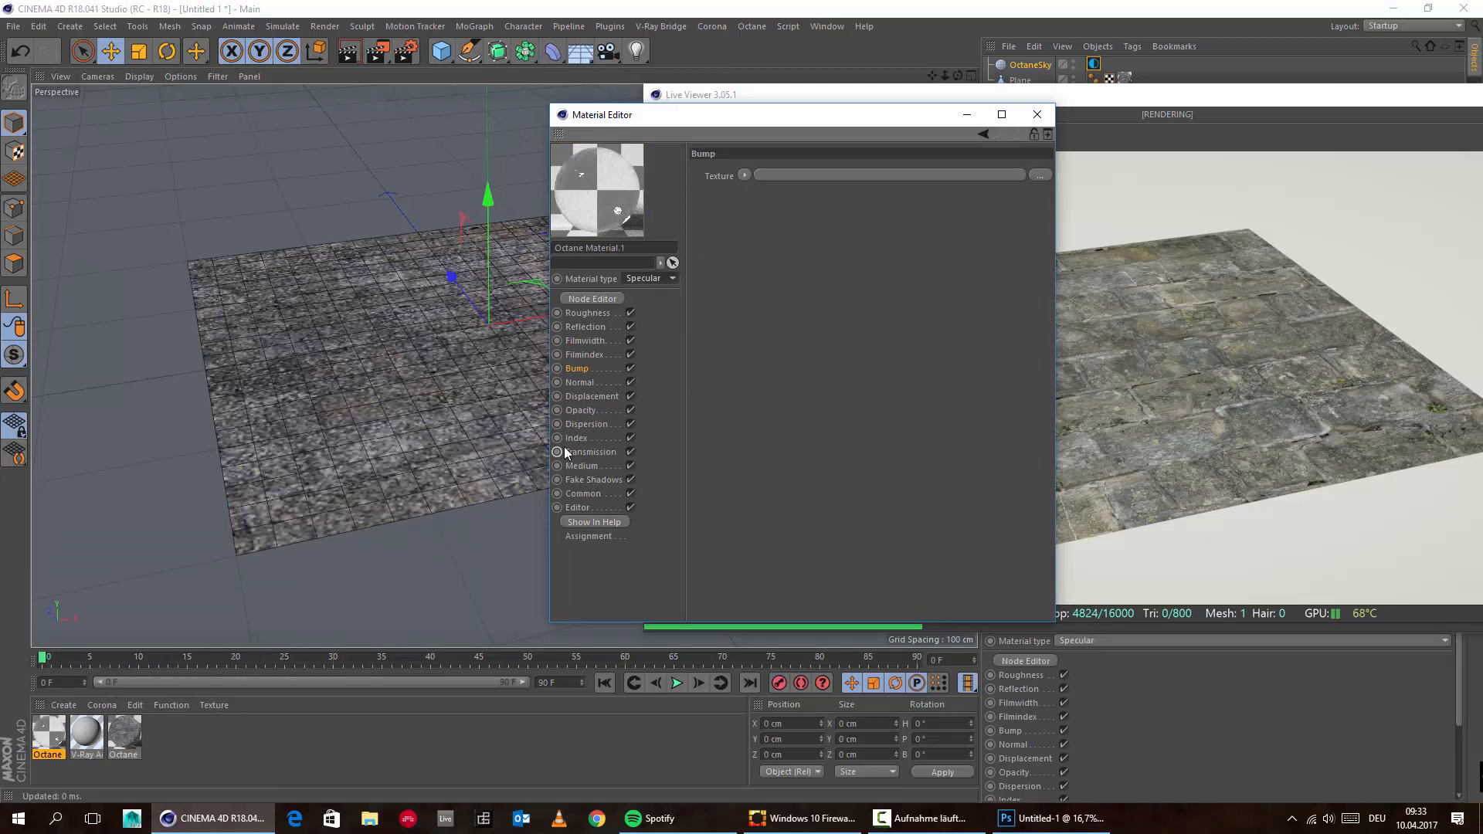
left_click(576, 438)
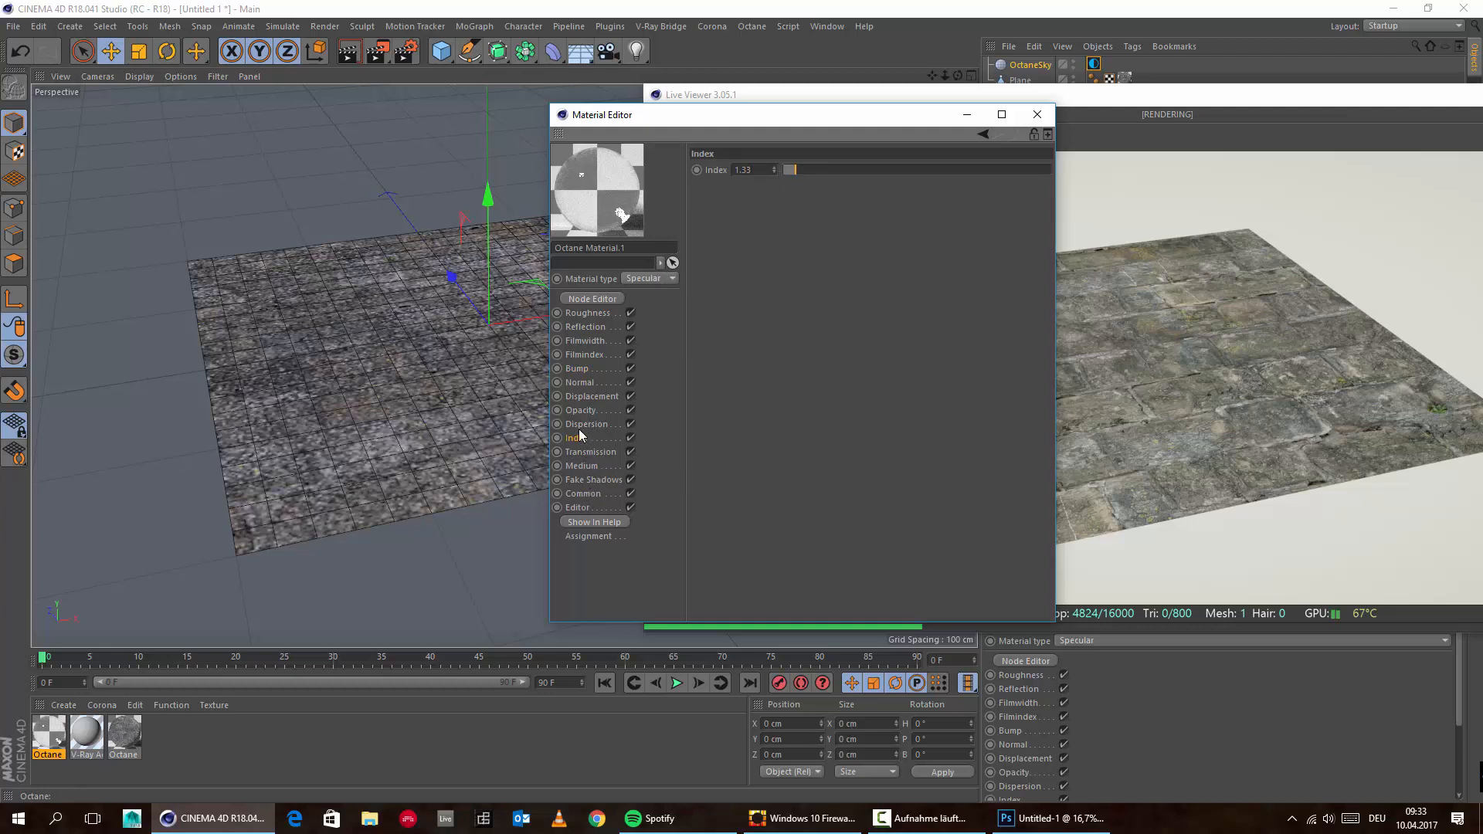
left_click(1037, 114)
Create an Octane Mix Material
left_click(64, 704)
mouse_move(159, 562)
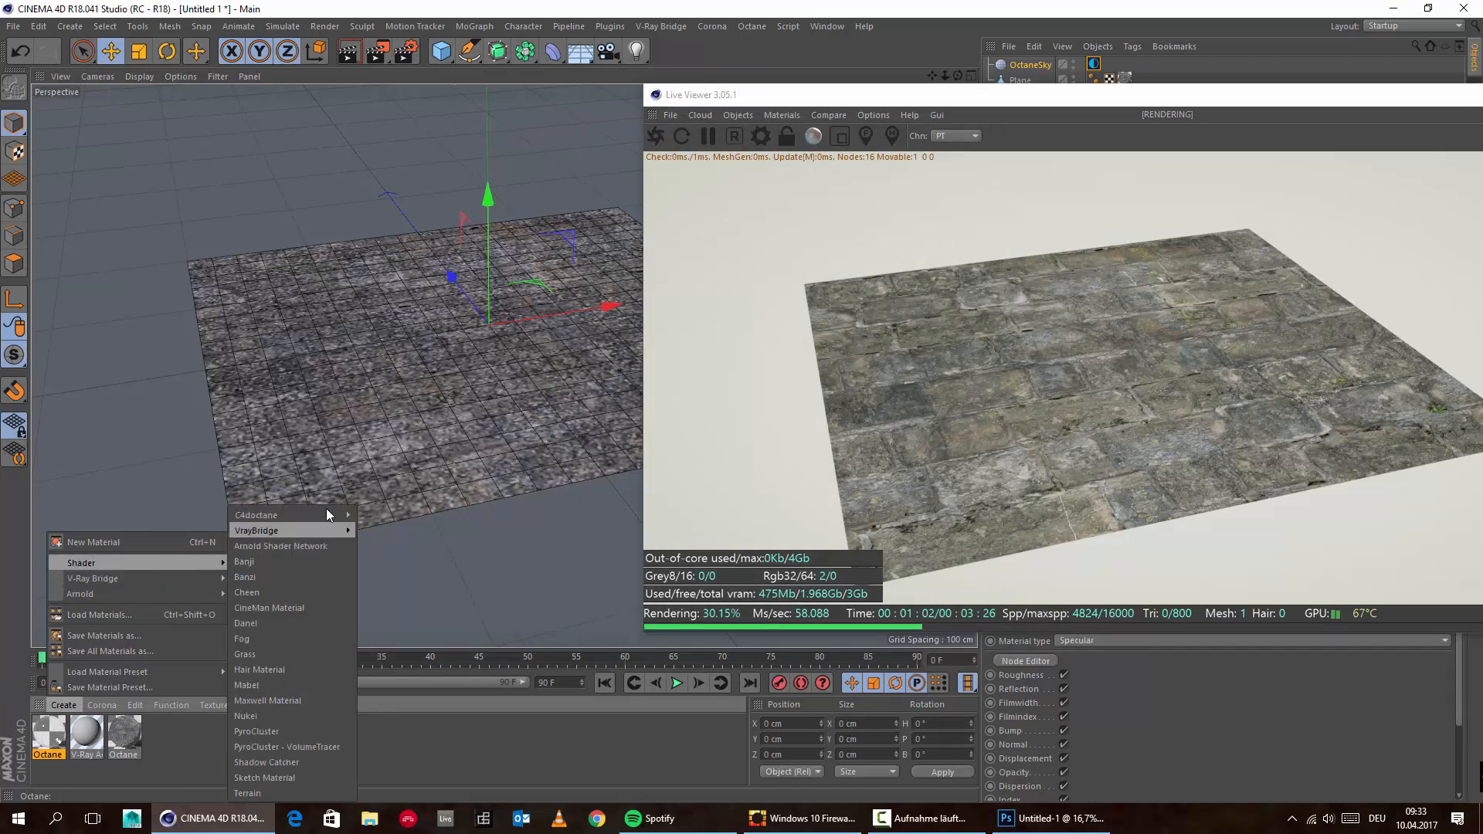
mouse_move(330, 513)
left_click(412, 532)
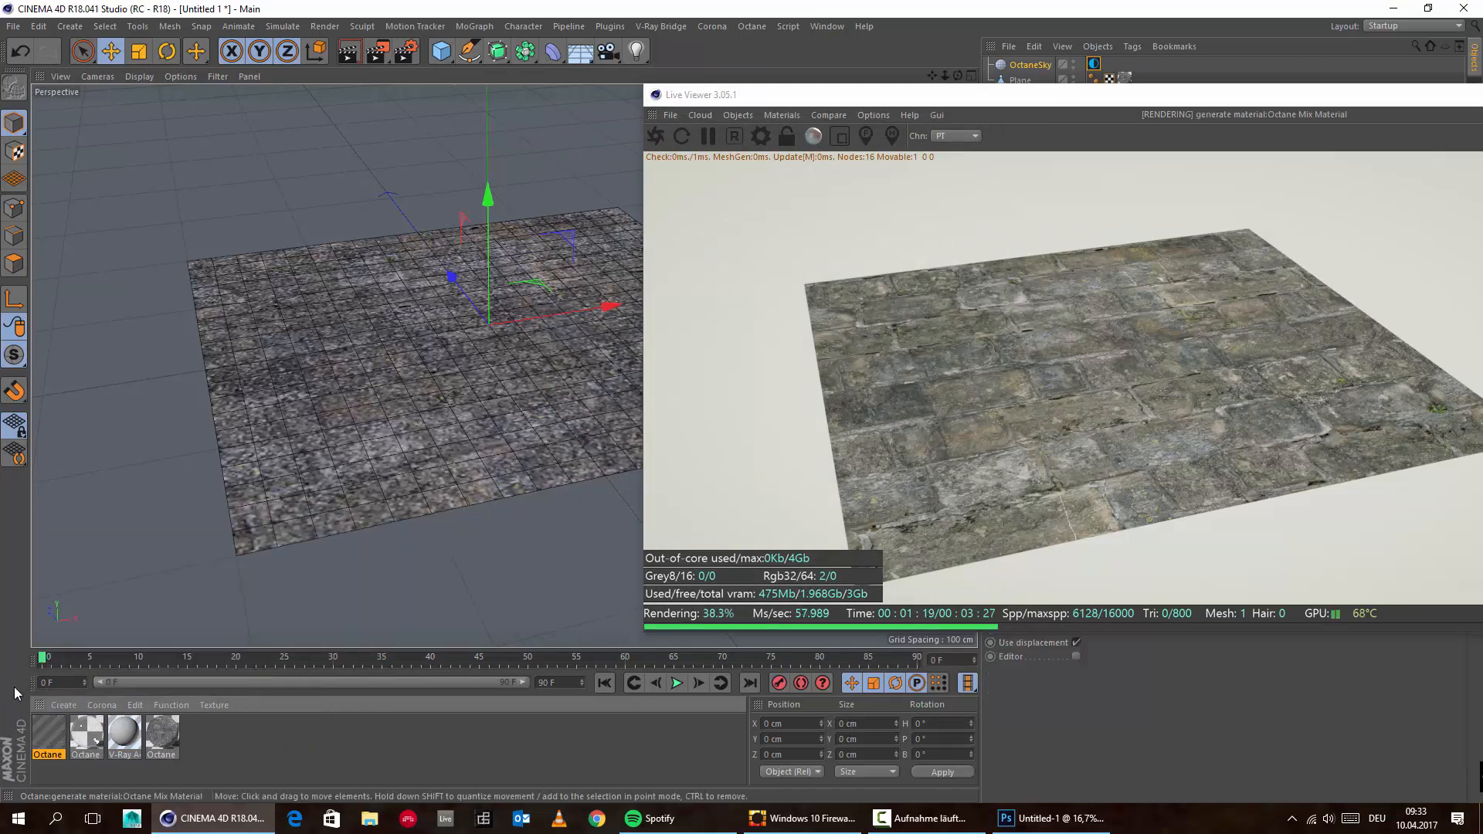
Assign the stone wall material to Material1 of the Octane Mix Material and rename the stone wall material Floor
double_click(47, 730)
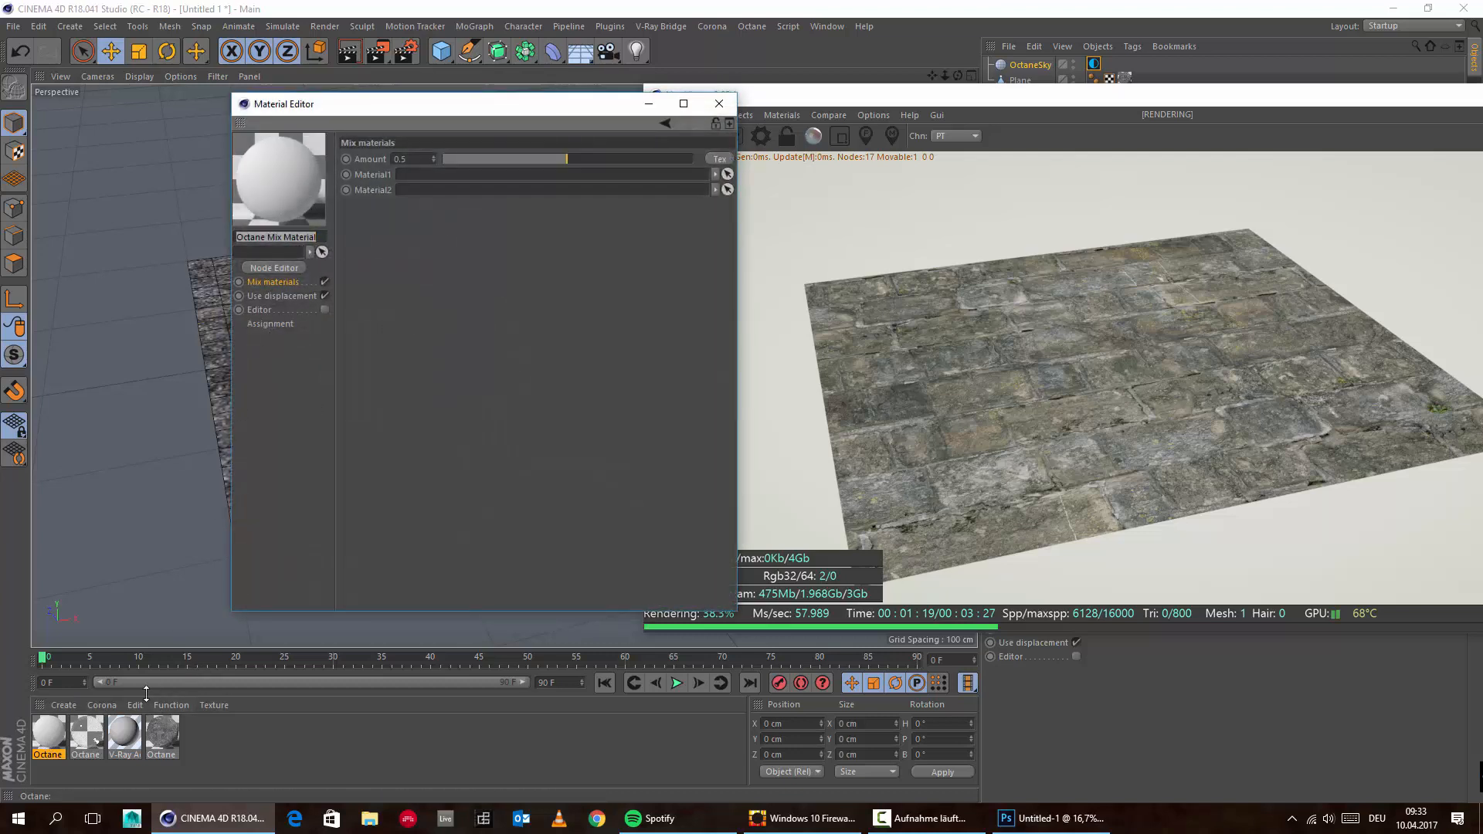
left_click_drag(169, 719, 417, 177)
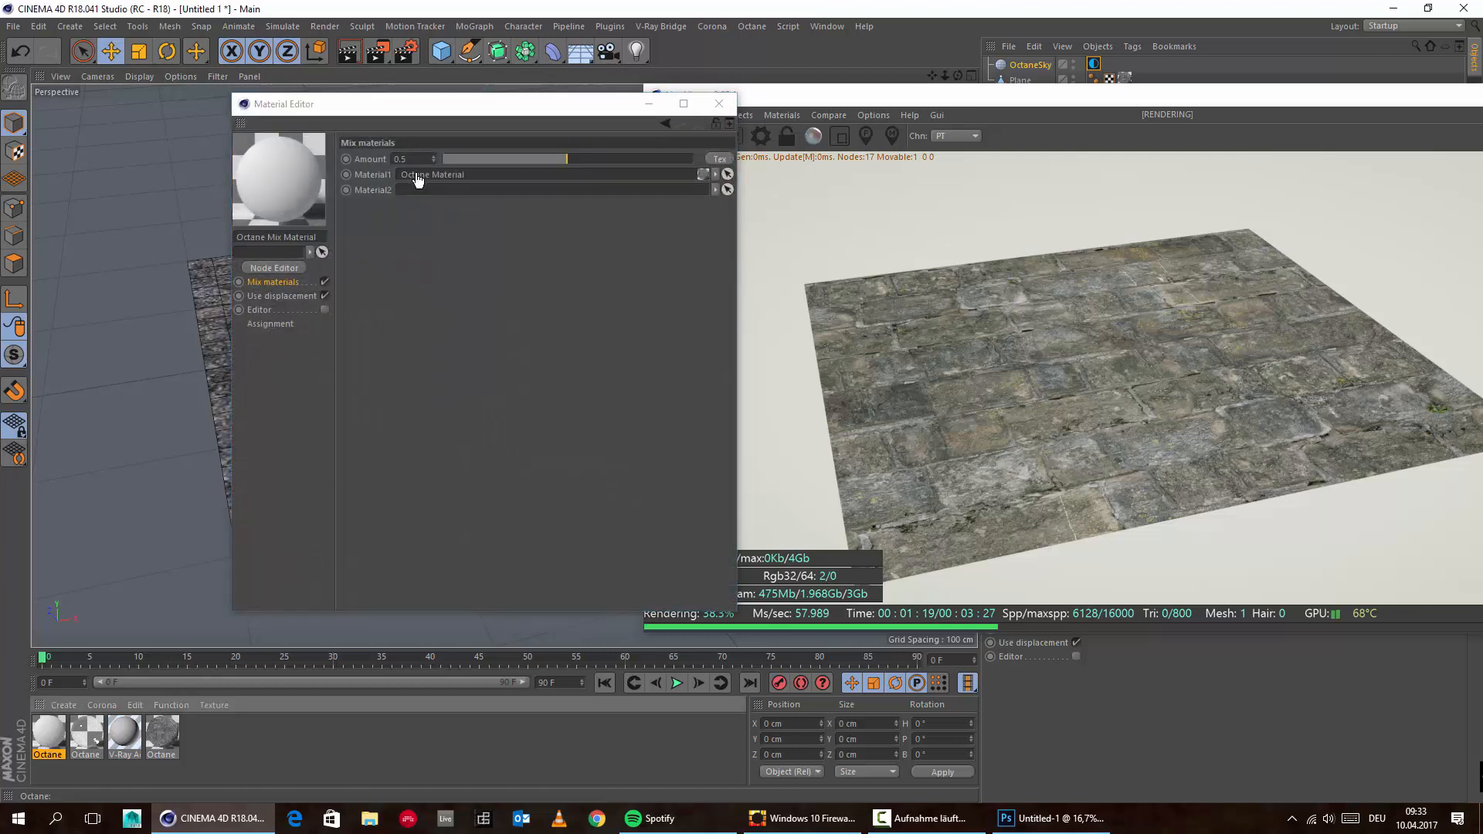
left_click(162, 733)
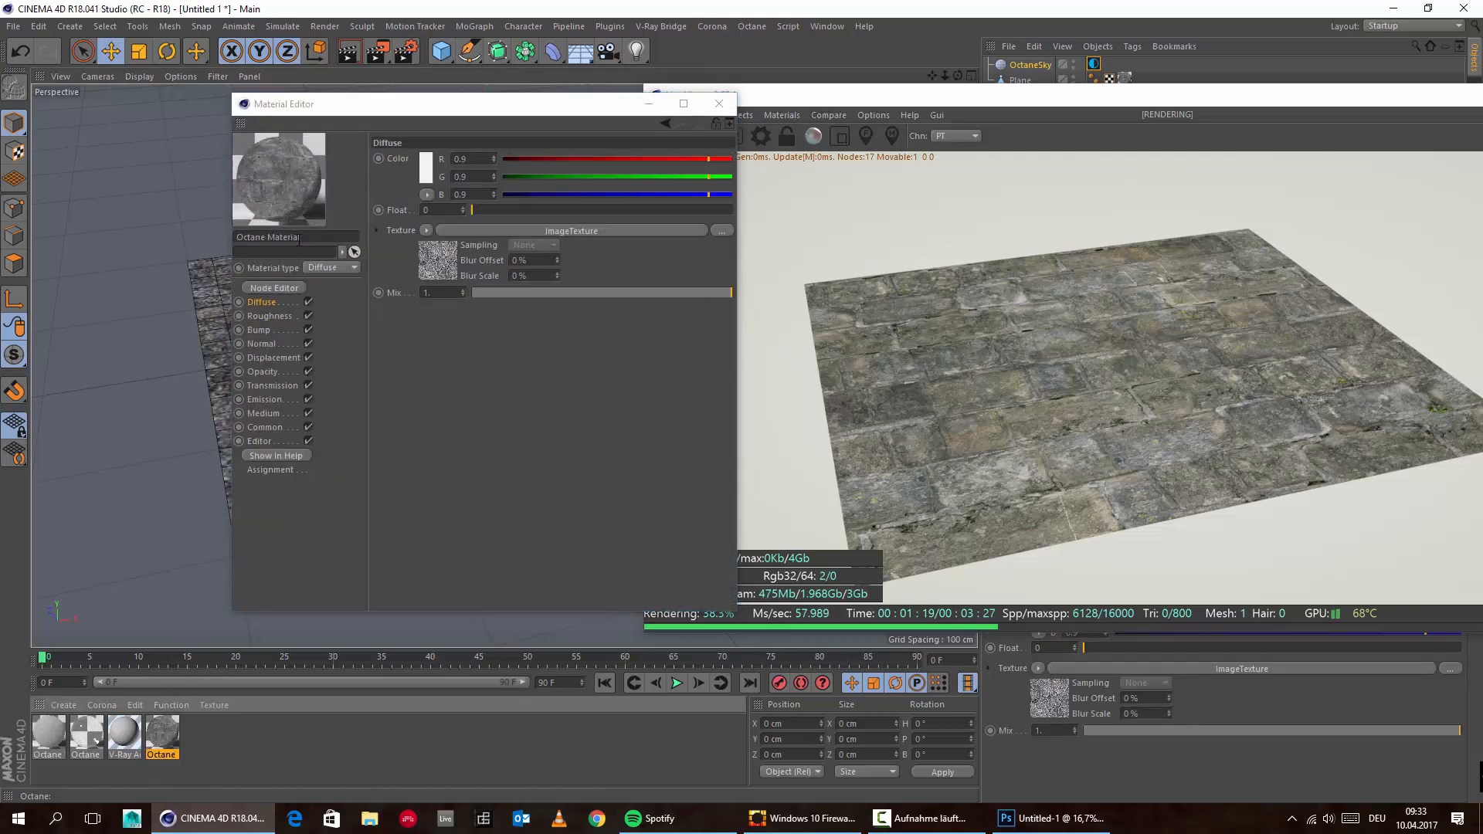
left_click(299, 237)
key("ctrl+a")
type("Floo")
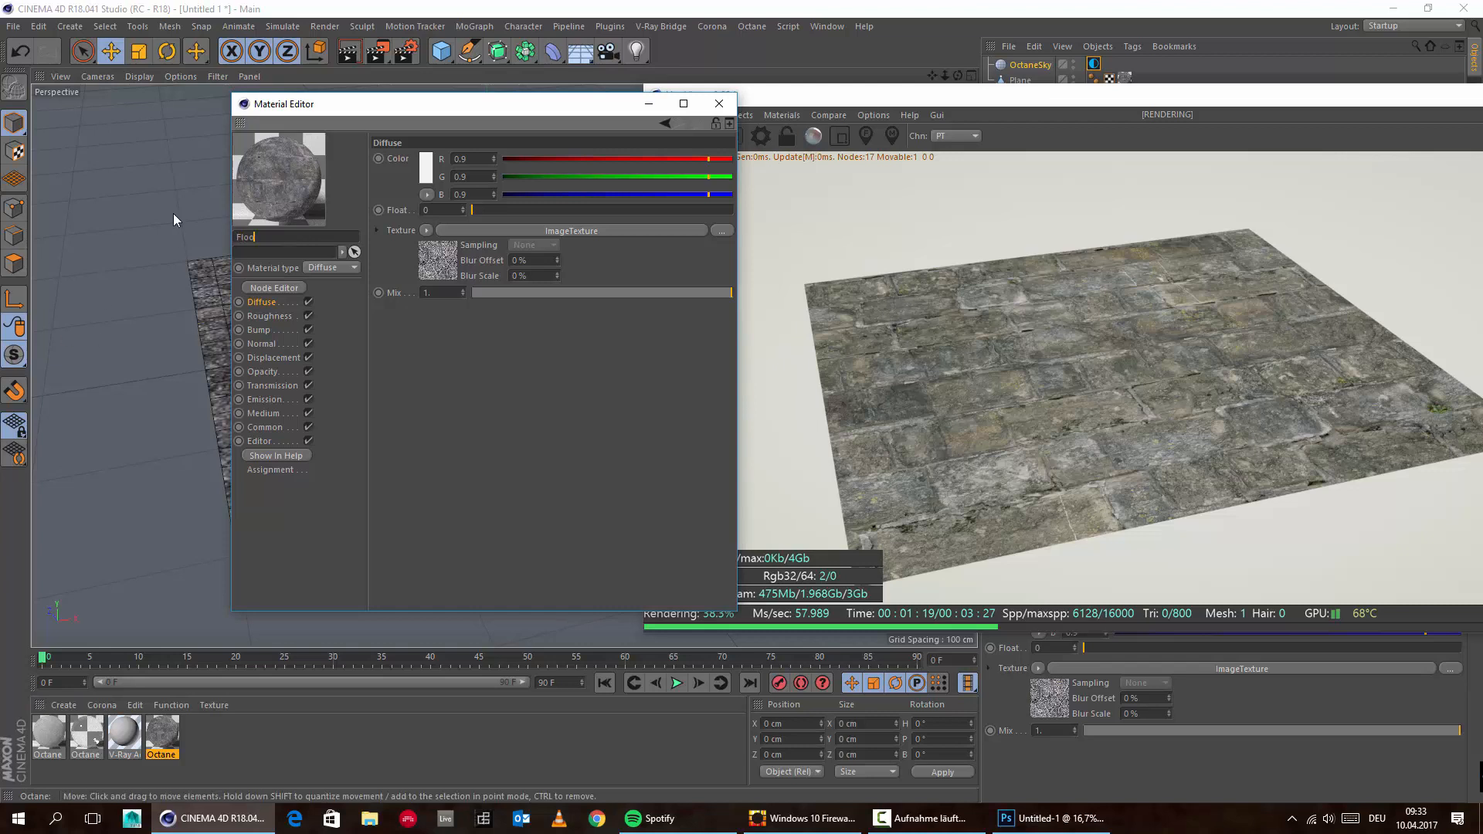
type("r")
key("Return")
Rename the specular Octane material as Water
left_click(86, 733)
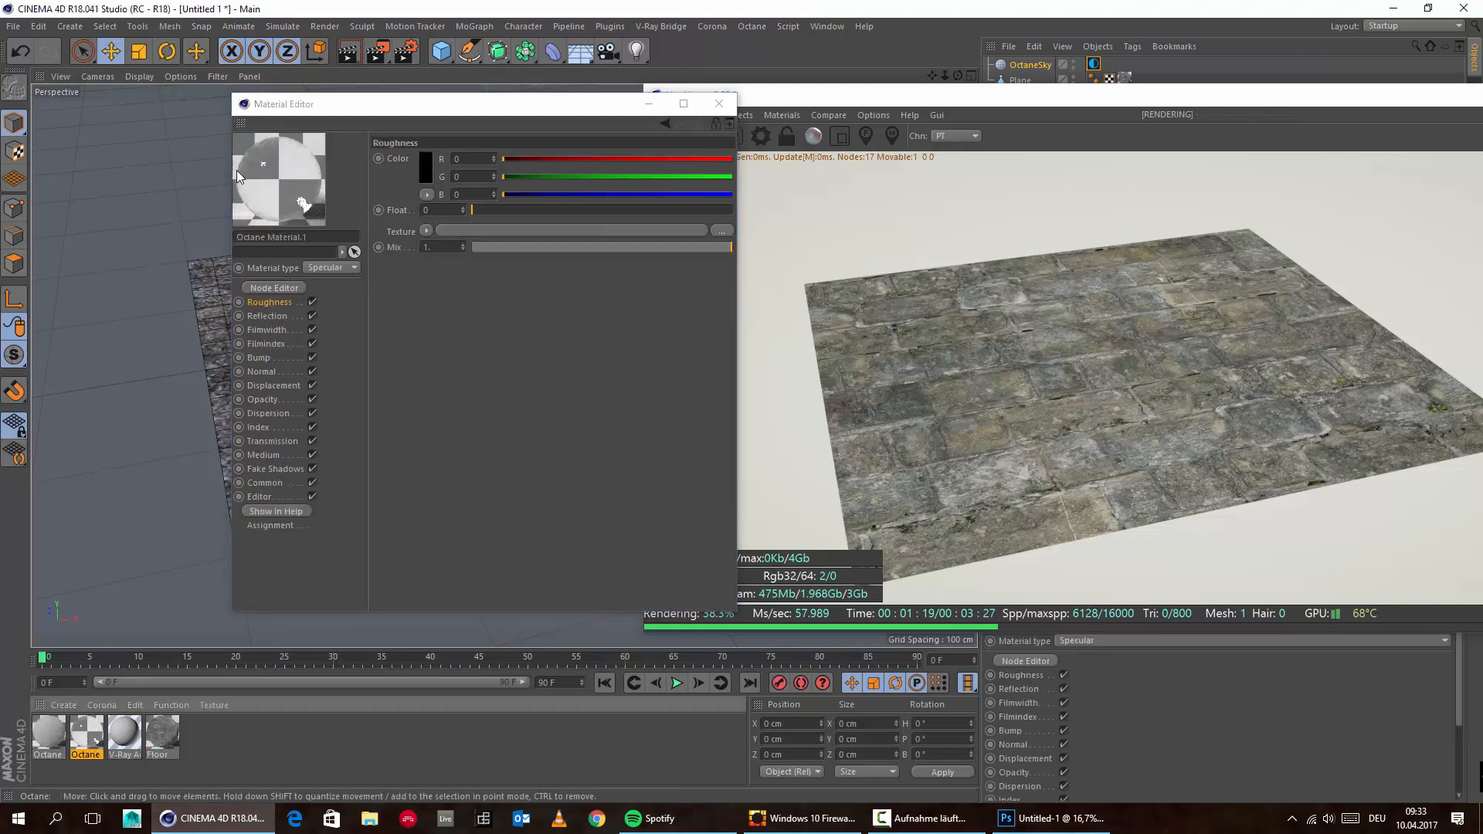
left_click_drag(311, 238, 9, 188)
type("W")
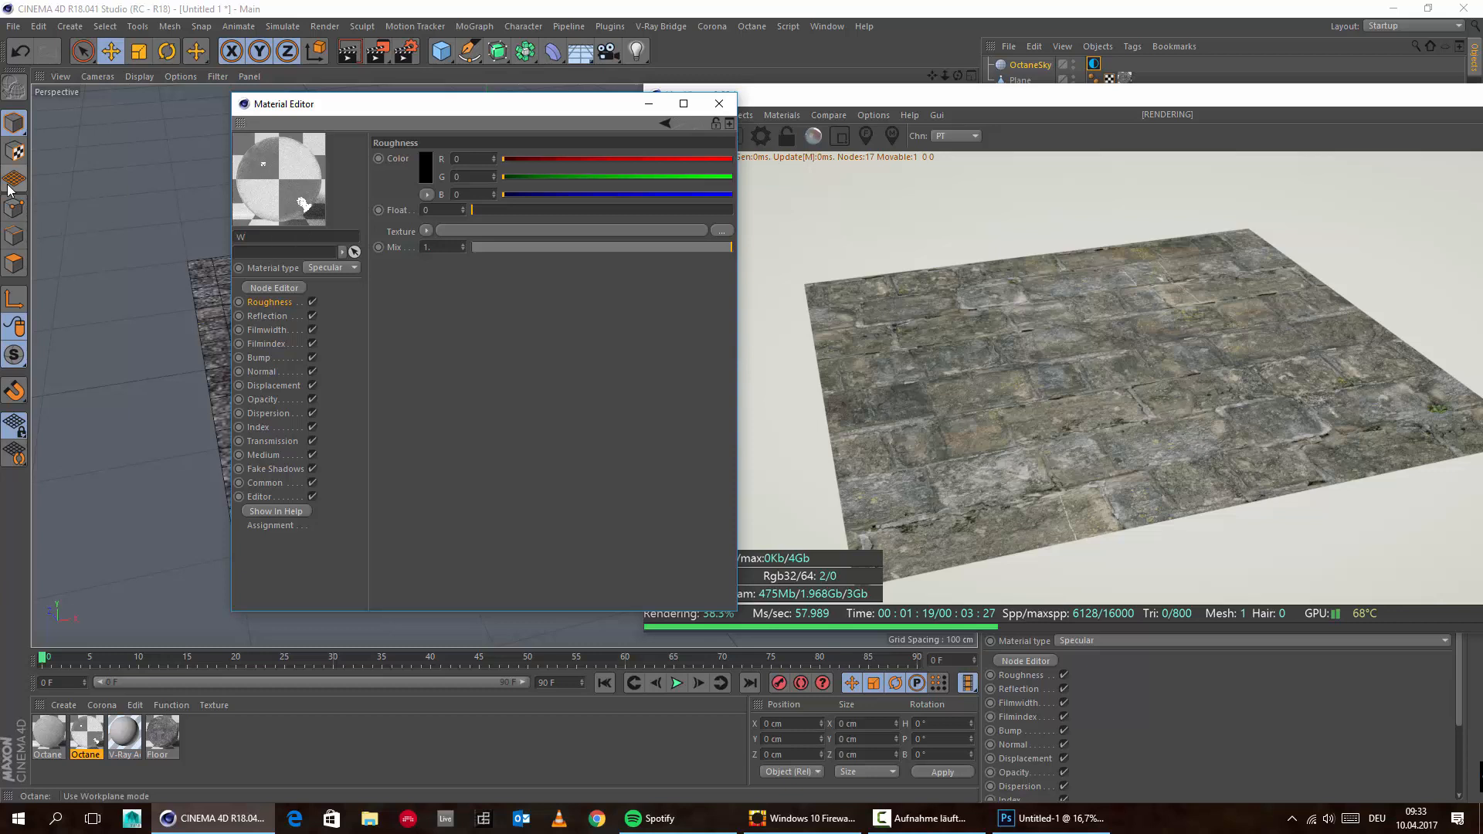
type("ater")
key("Return")
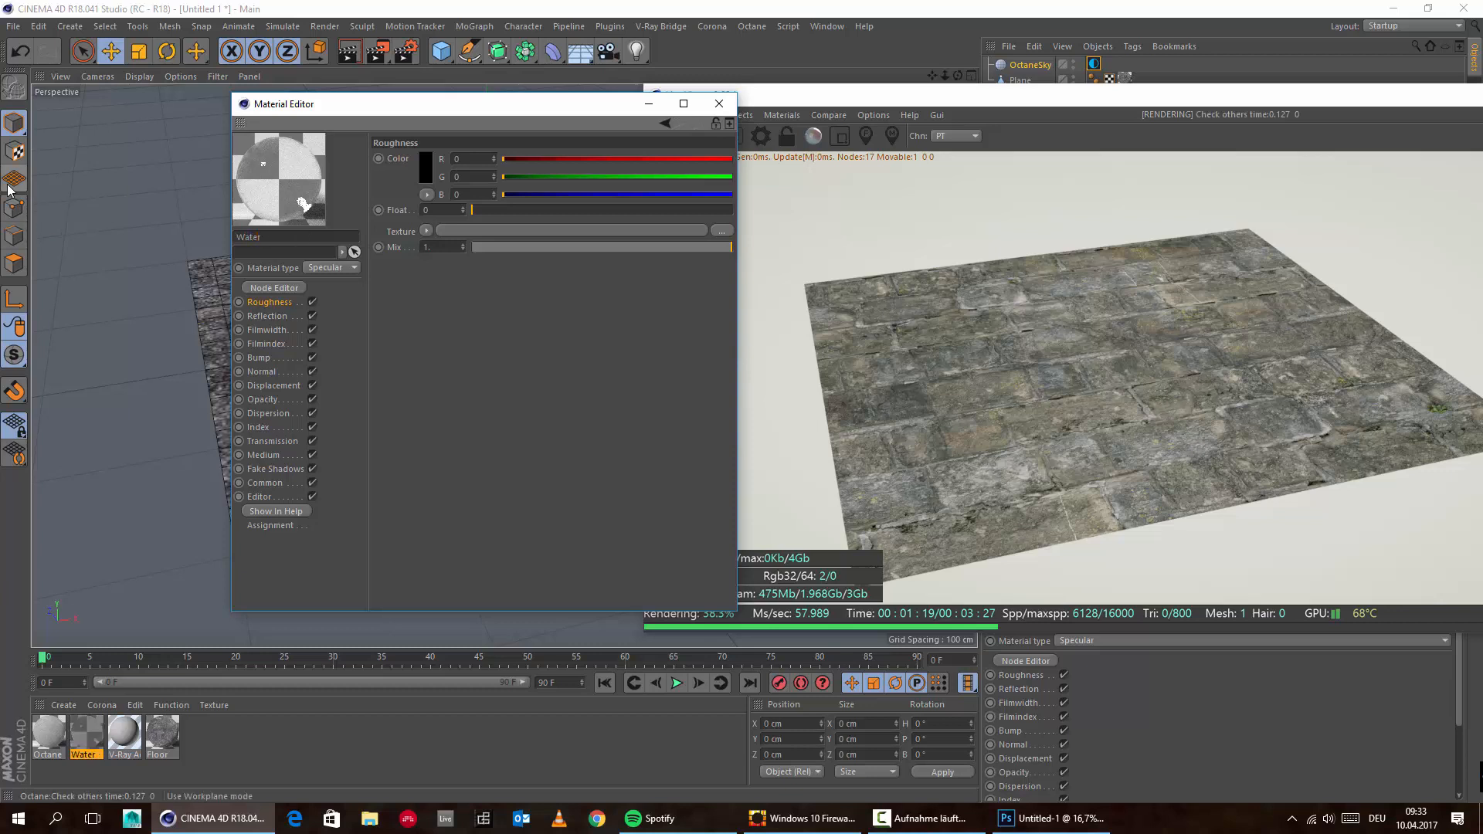
Assign the Water material to Material2 of the Octane Mix Material
left_click(44, 737)
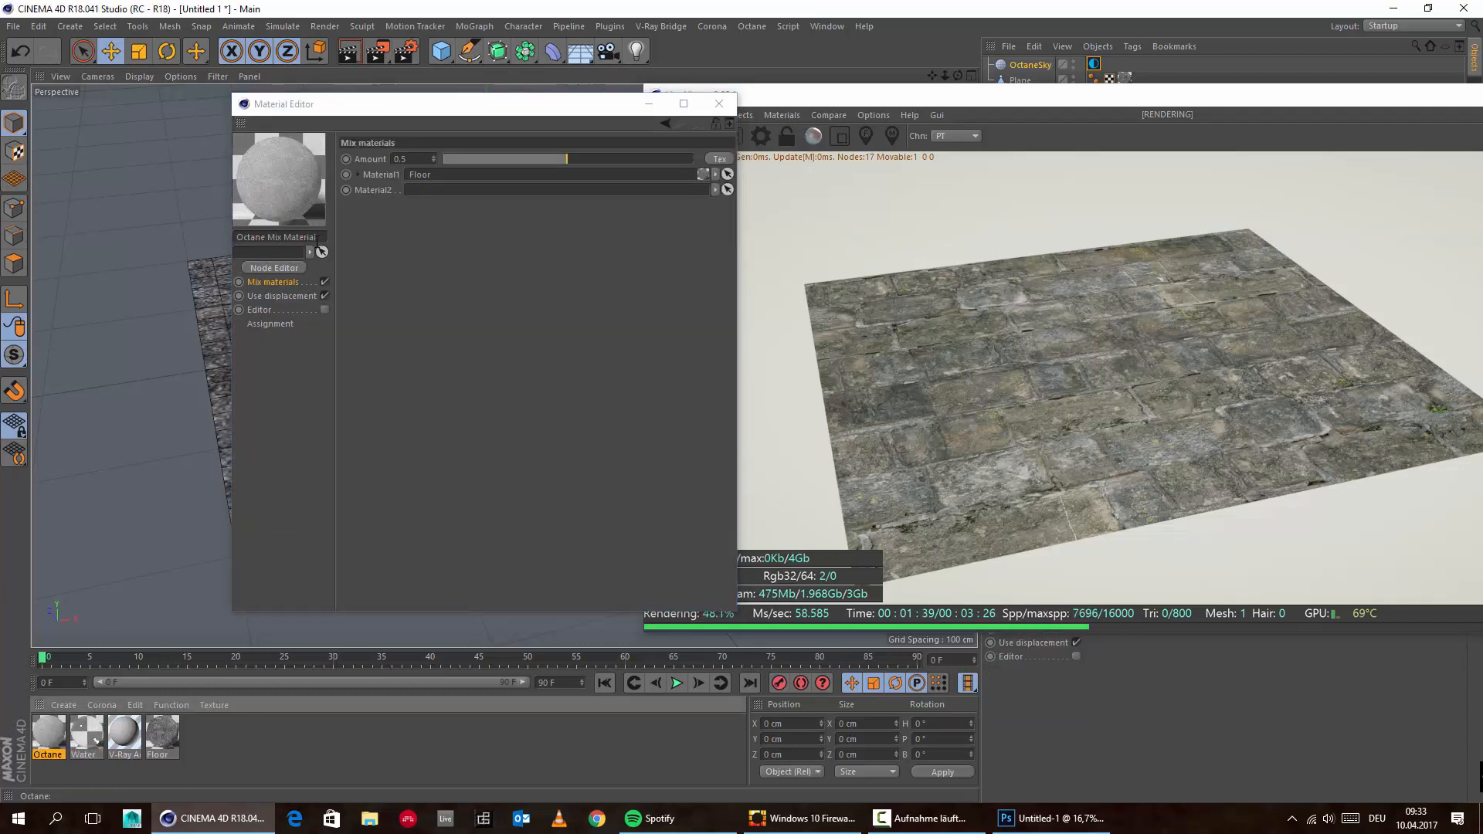
left_click(392, 338)
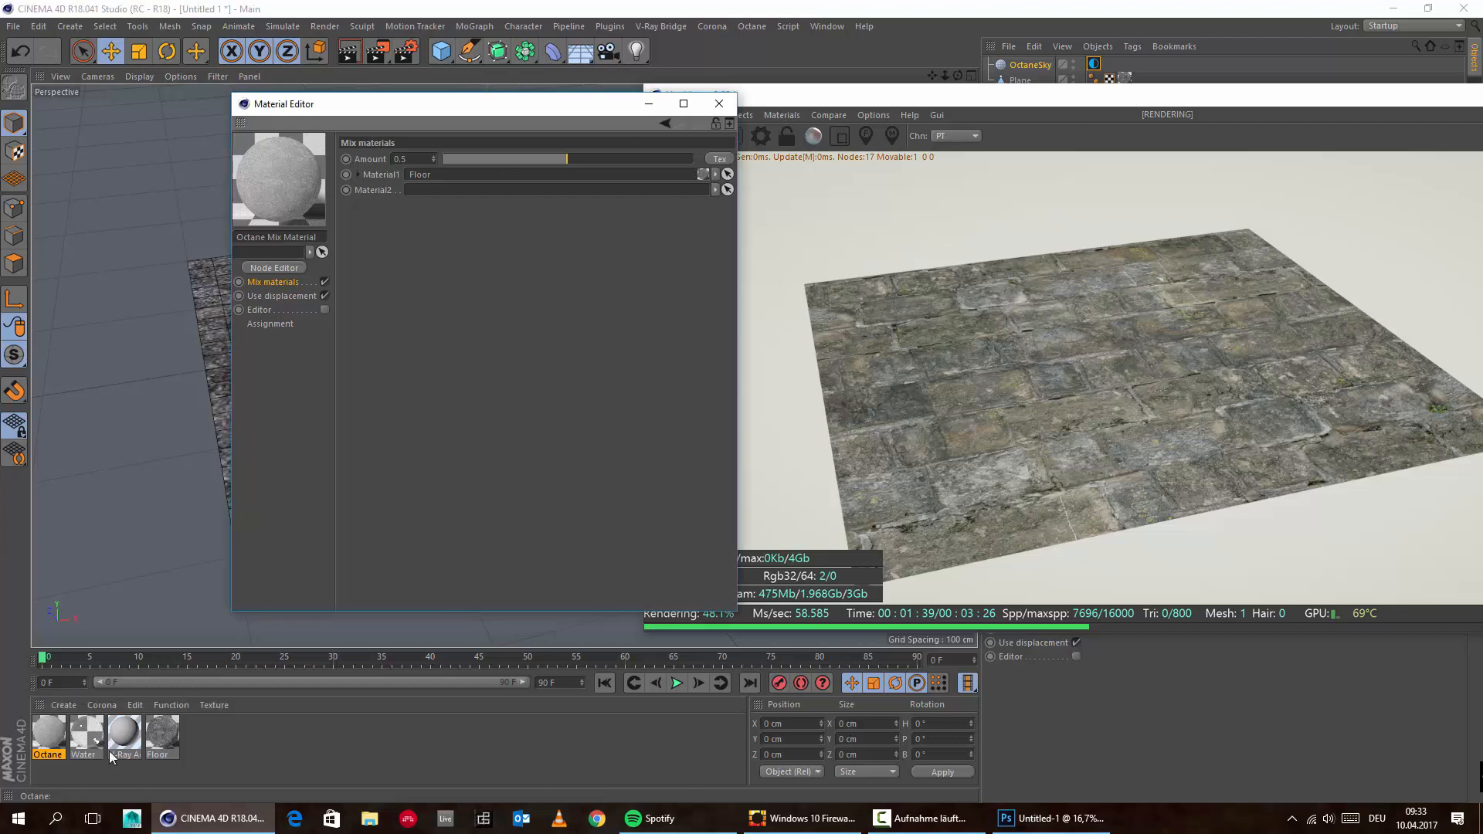
left_click_drag(87, 734, 421, 193)
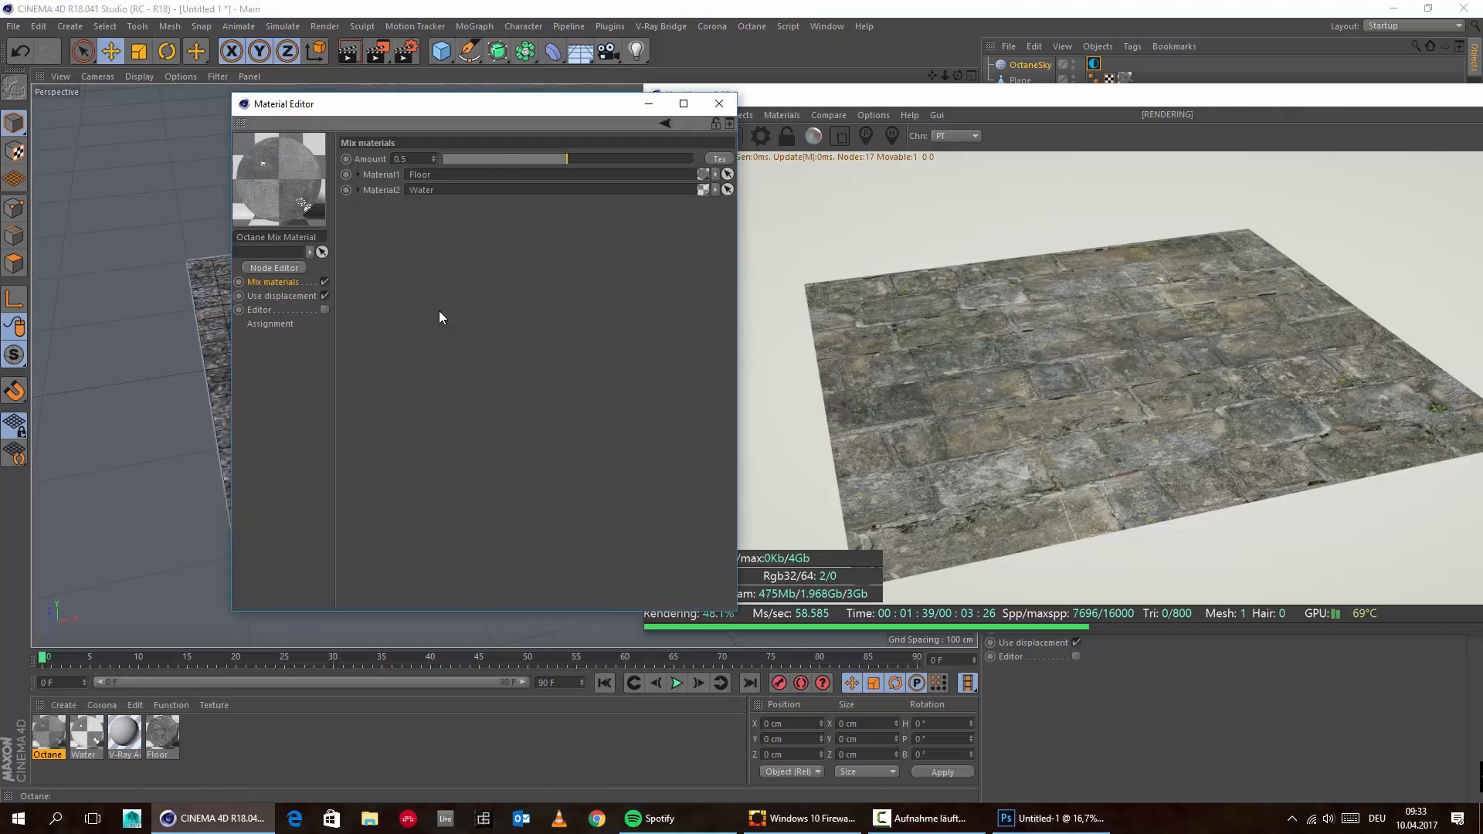
Replace the mix Amount's float texture with a C4doctane ImageTexture and open its shader settings
left_click(720, 160)
left_click(411, 159)
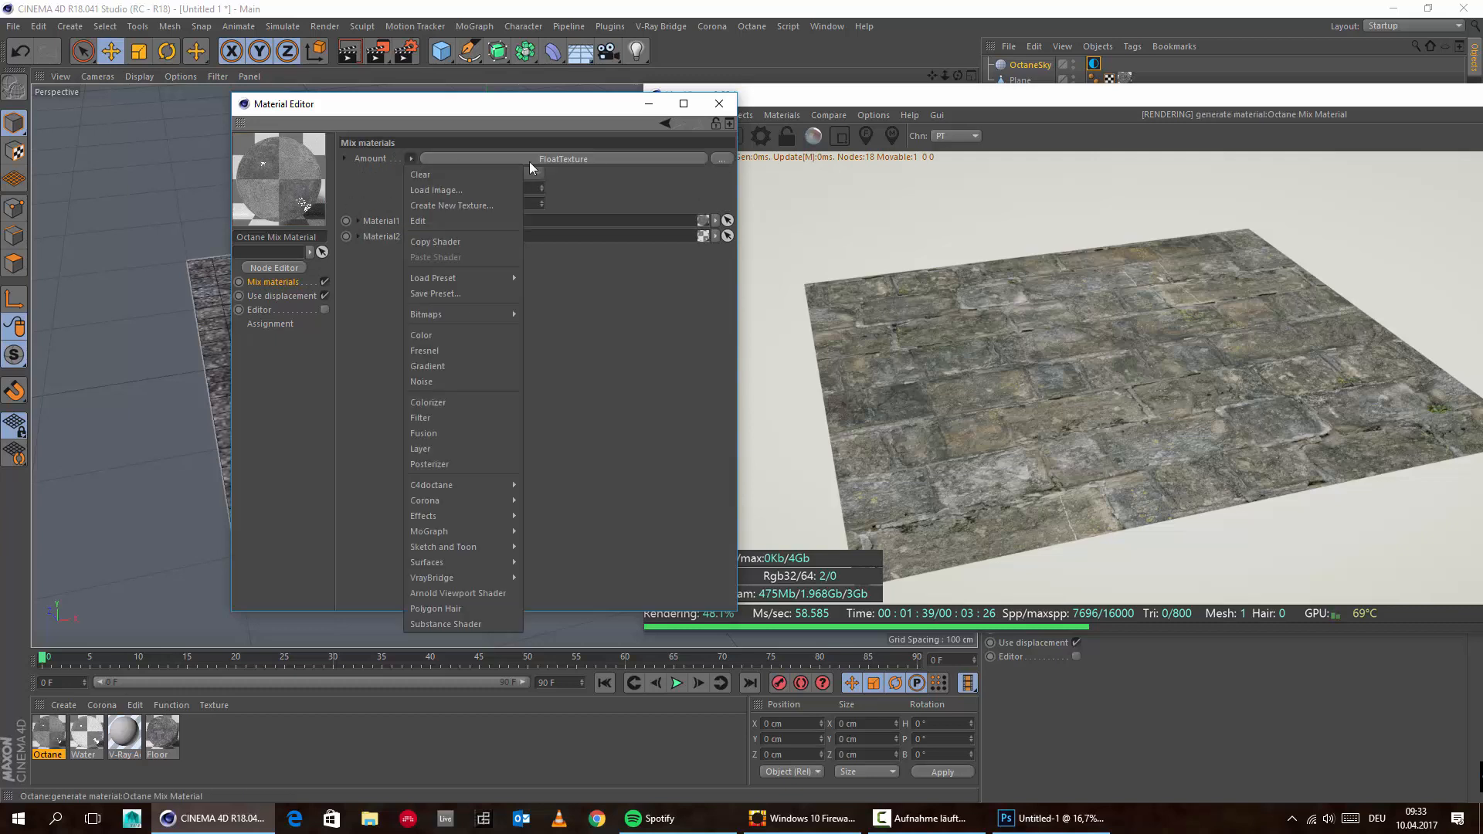
mouse_move(493, 485)
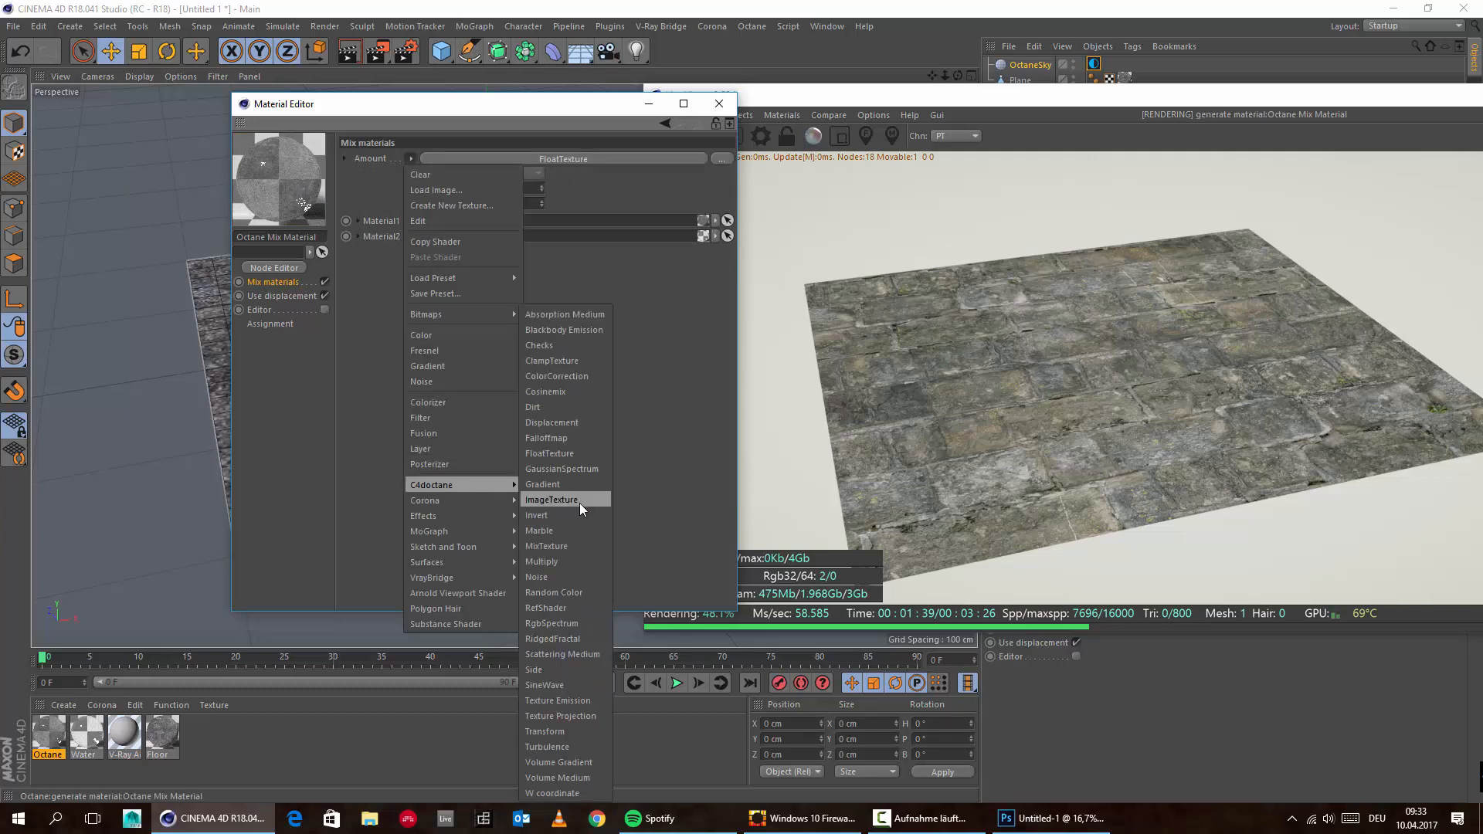
left_click(567, 502)
left_click(669, 162)
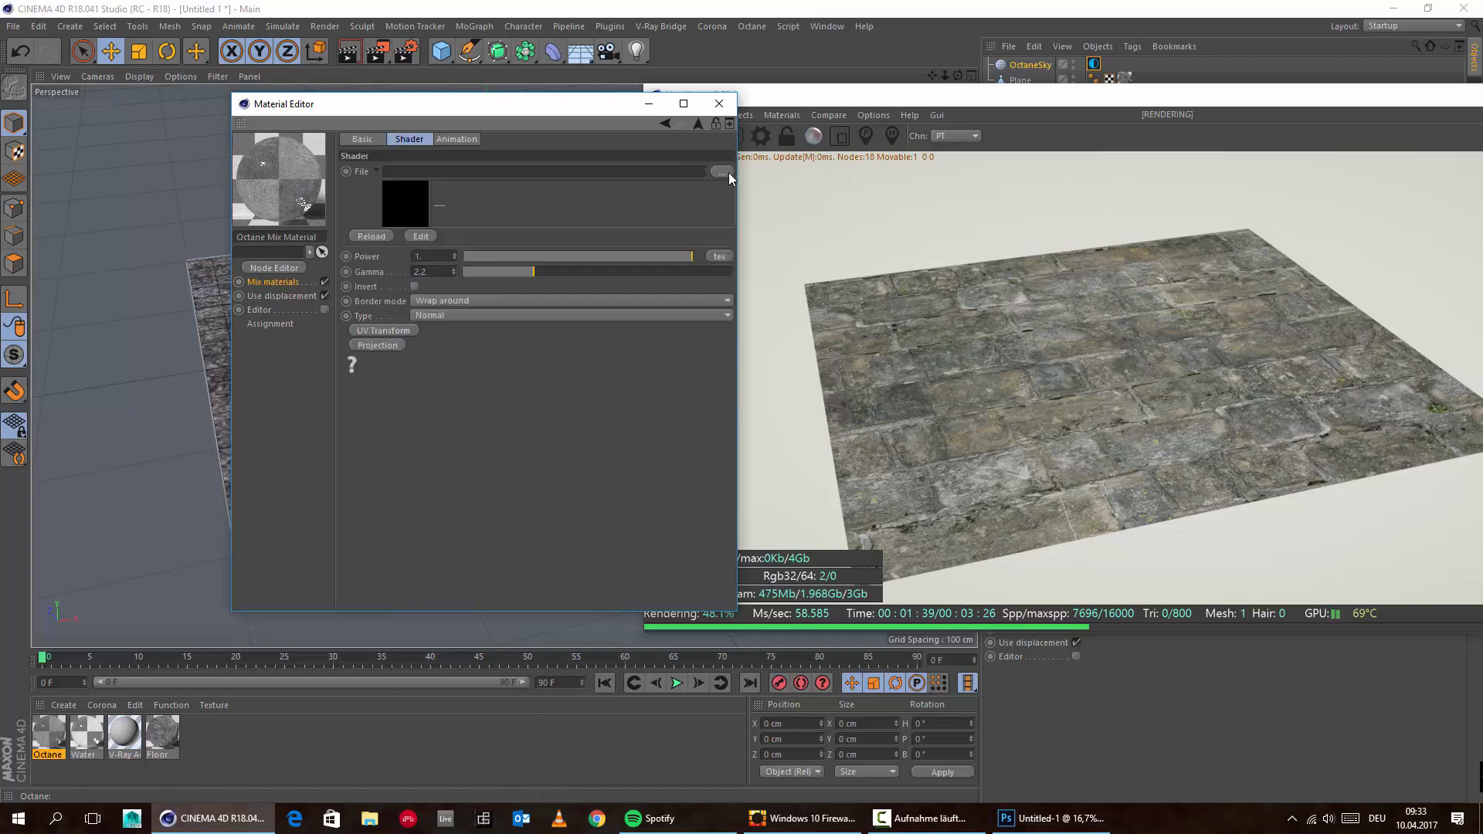
Load Paddle.tif from the desktop as the mix Amount's image without copying it to the project location
left_click(729, 177)
scroll(282, 224, "up", 5)
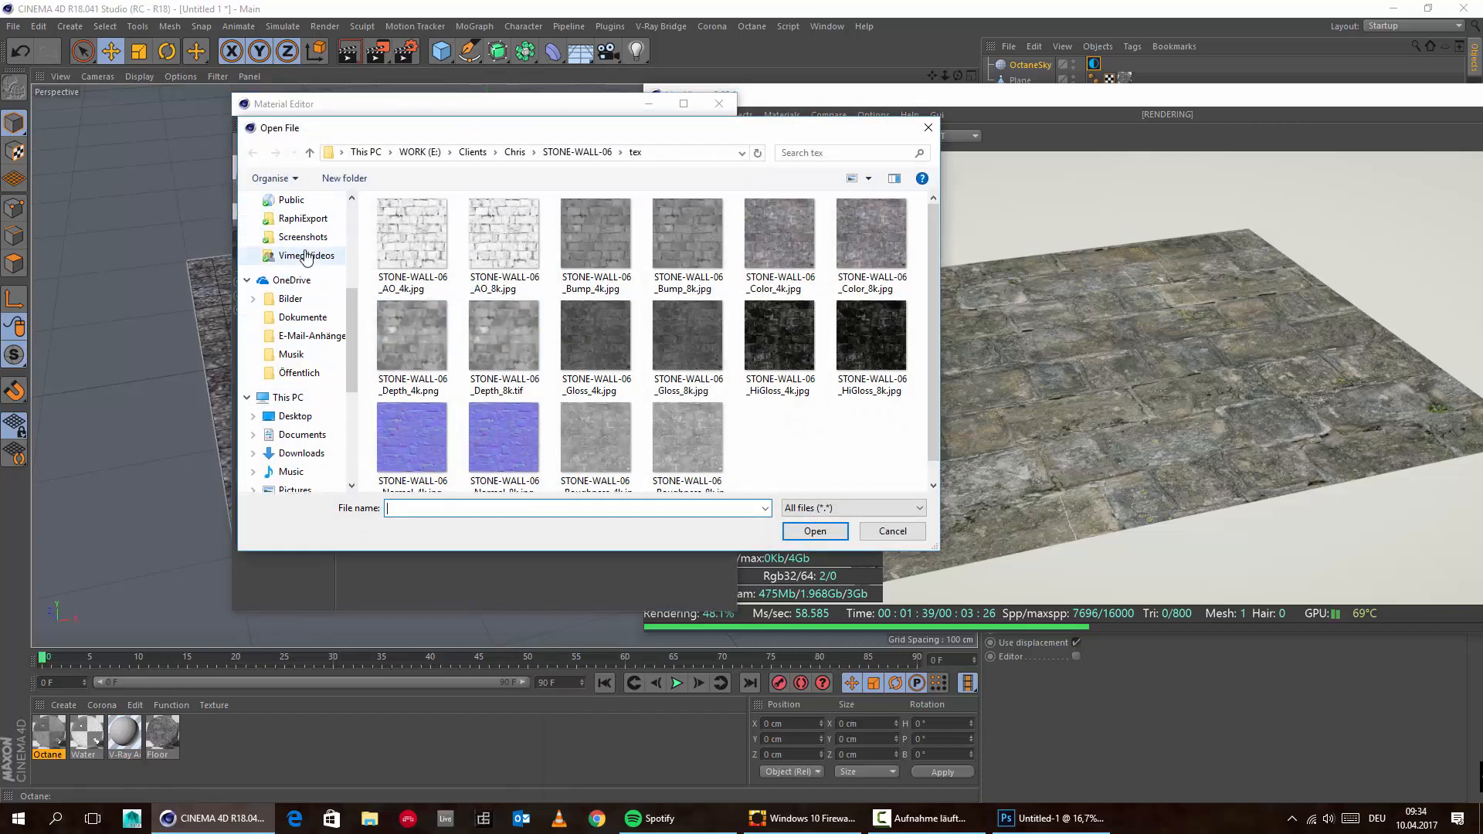
left_click(290, 200)
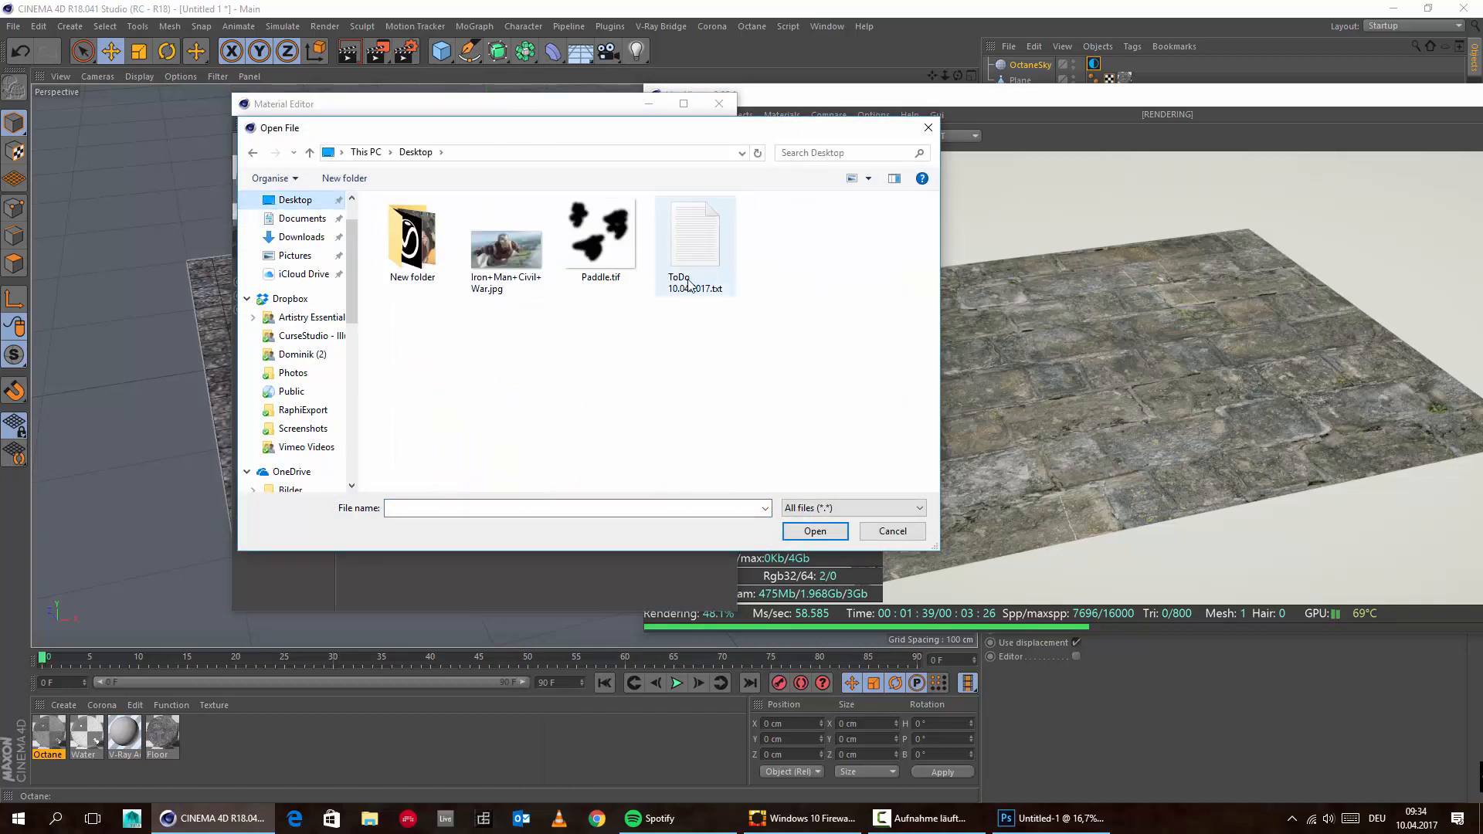
left_click(601, 236)
left_click(814, 531)
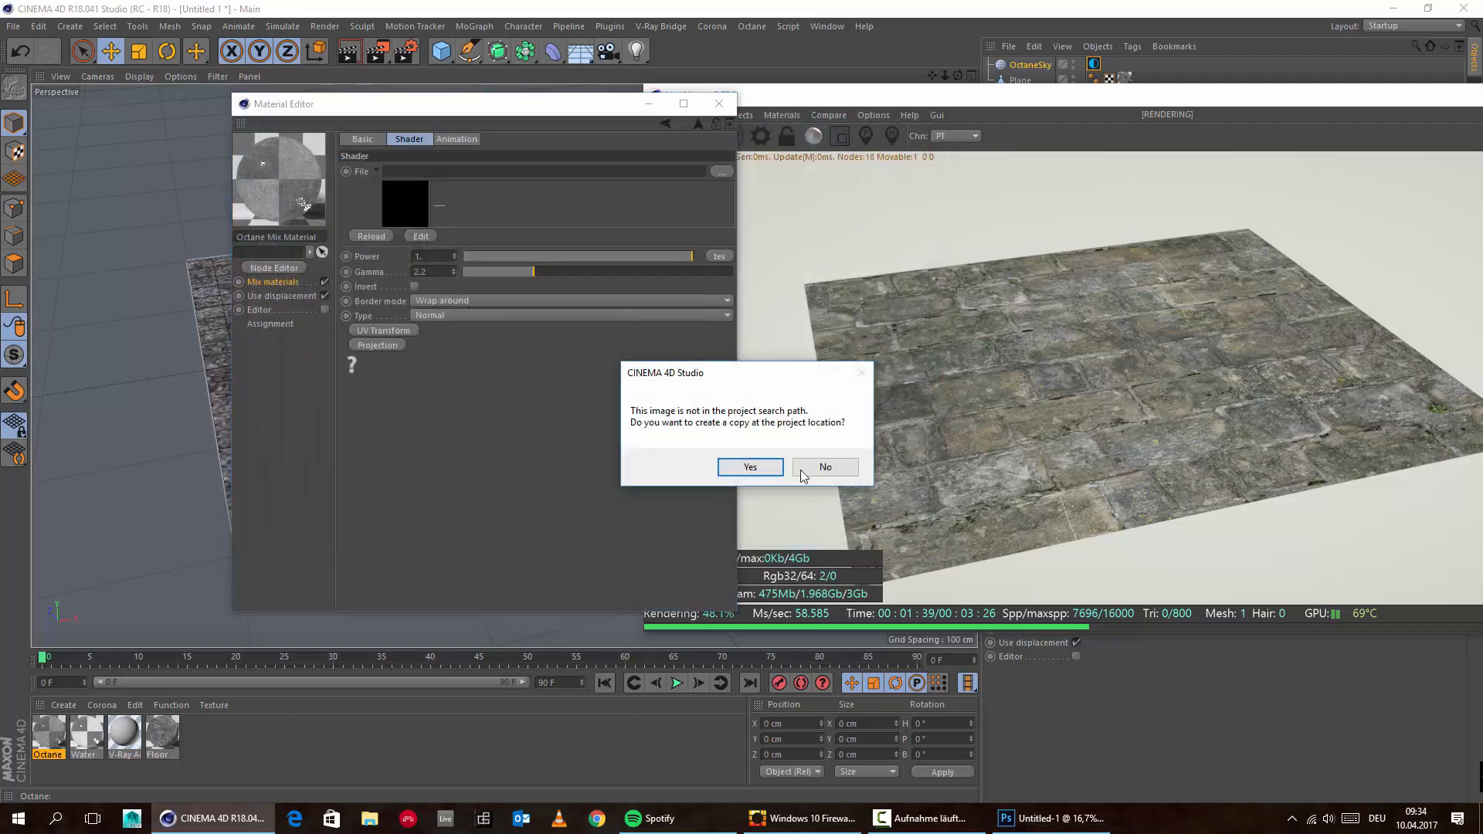
left_click(826, 466)
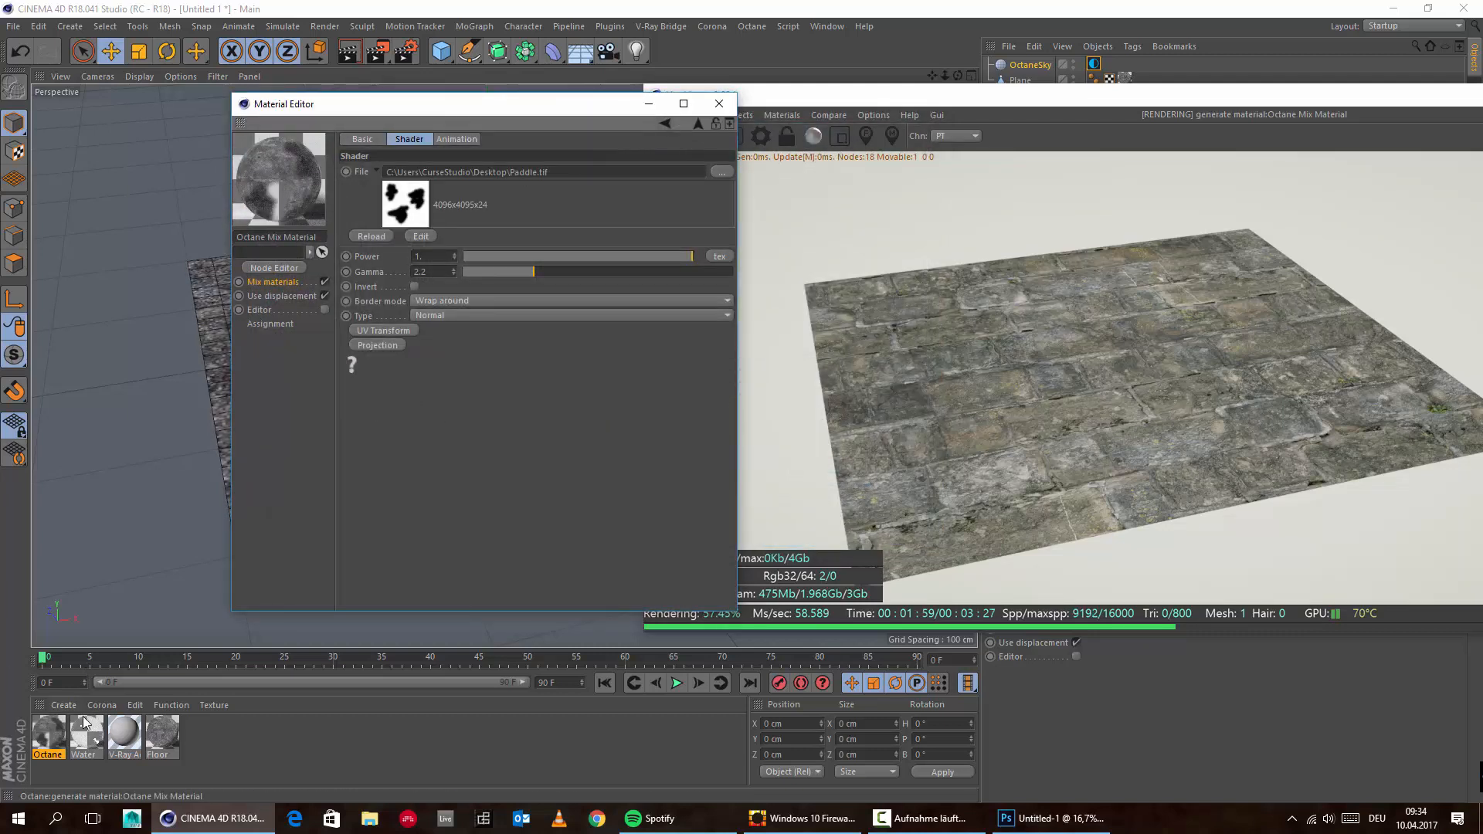
Reposition the Live Viewer to uncover the object list and apply the Octane Mix Material to the plane
double_click(1266, 98)
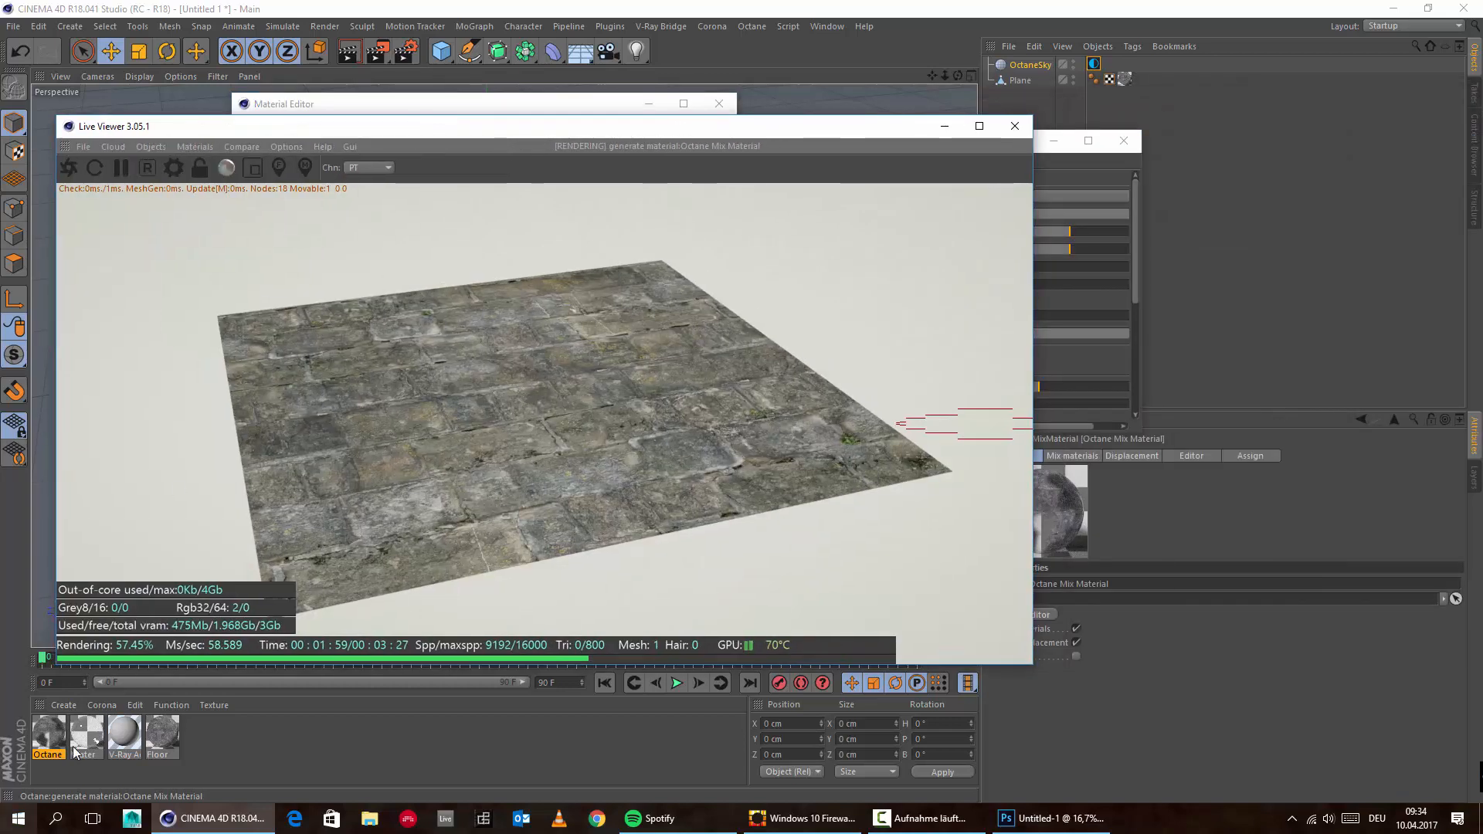
left_click_drag(1075, 140, 1124, 80)
left_click_drag(400, 134, 821, 143)
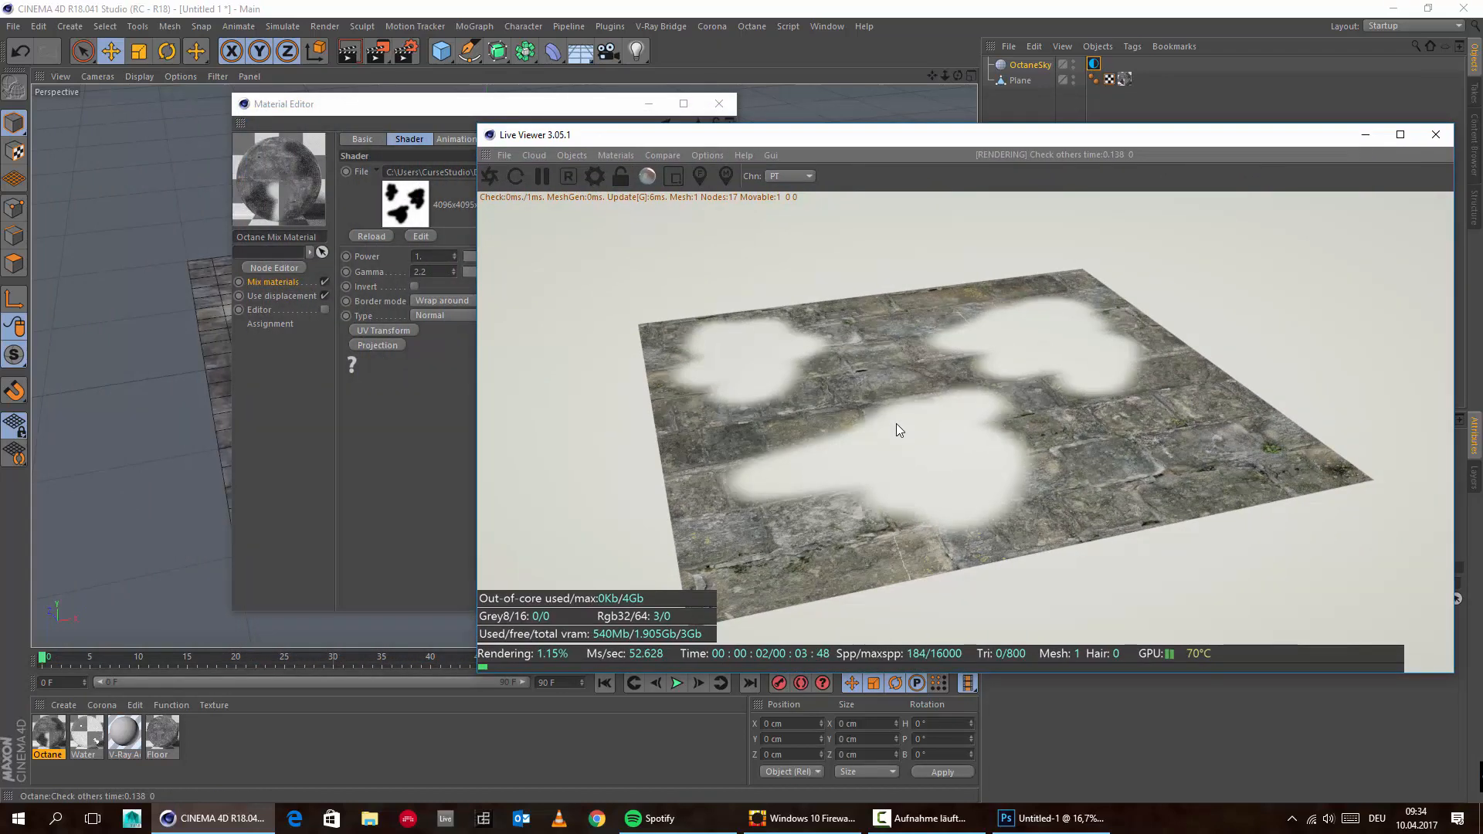
Move the Live Viewer aside and minimize the Material Editor and Octane Settings windows to free the viewport
left_click_drag(1086, 124, 592, 127)
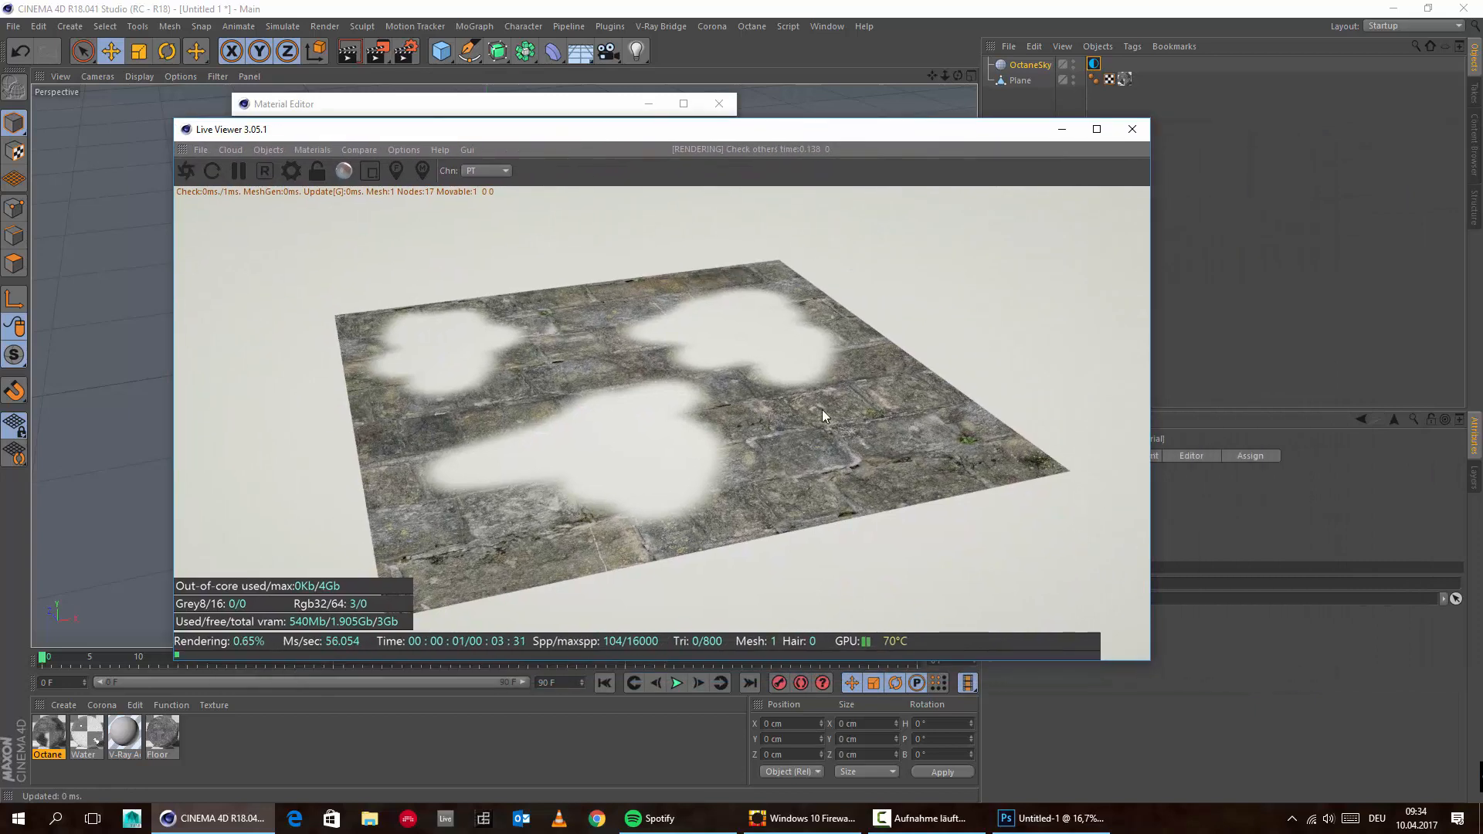
left_click_drag(938, 139, 1323, 217)
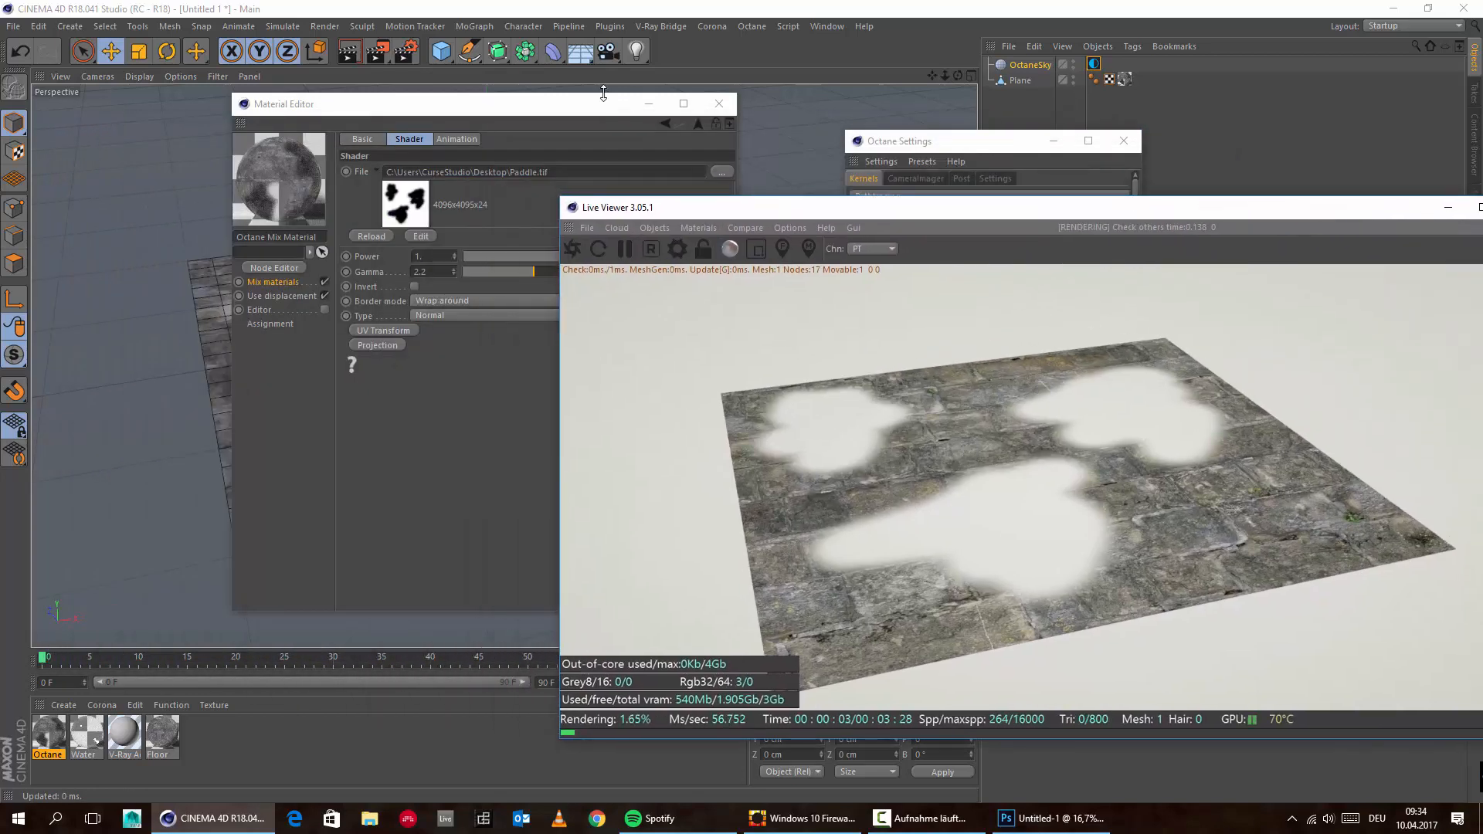
left_click(649, 104)
left_click(1052, 141)
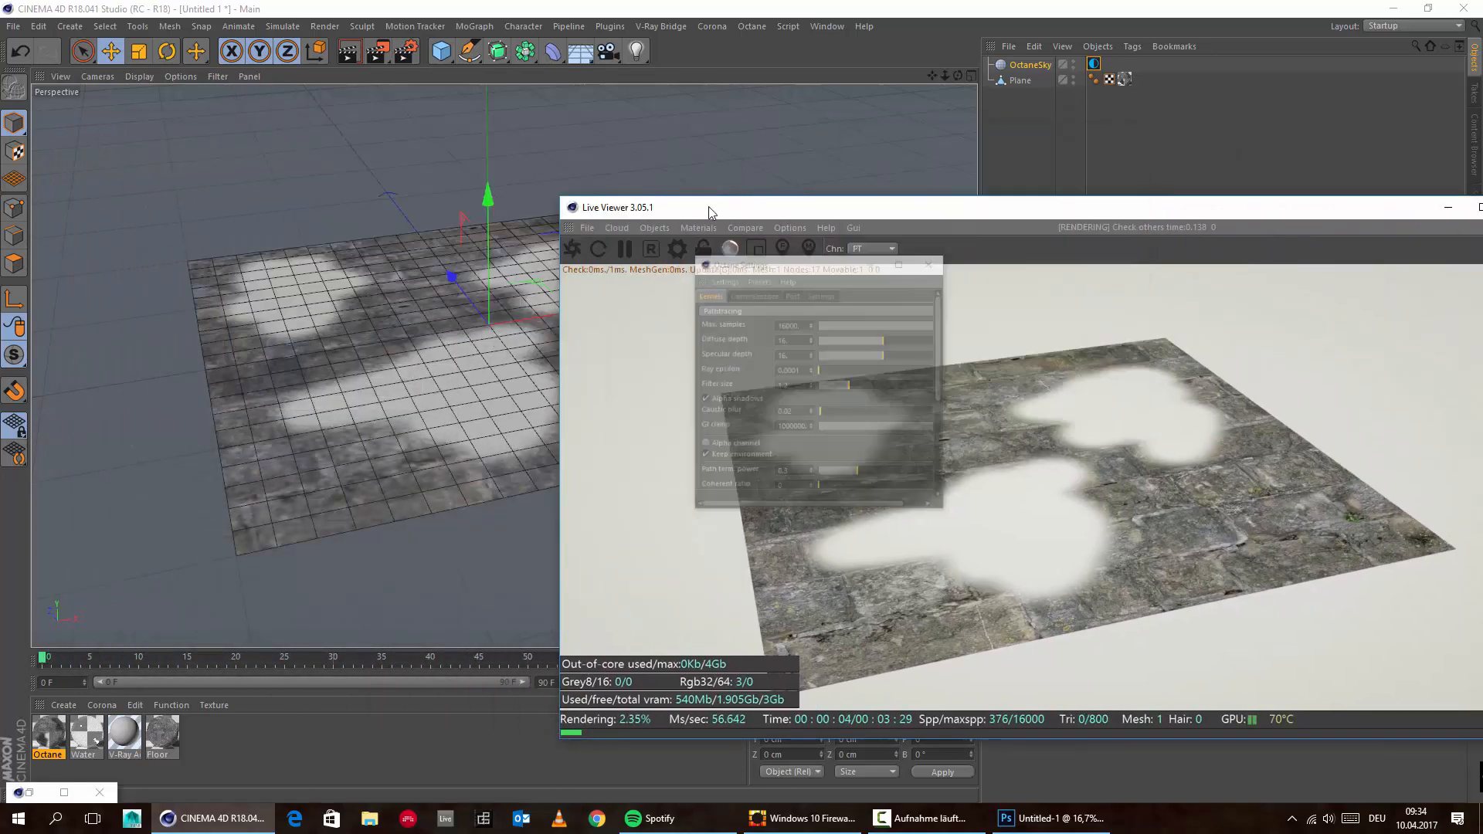
Extrude all of the plane's polygons with an Offset of -16.7 cm and enable Create Caps
left_click_drag(293, 405, 309, 406, "alt")
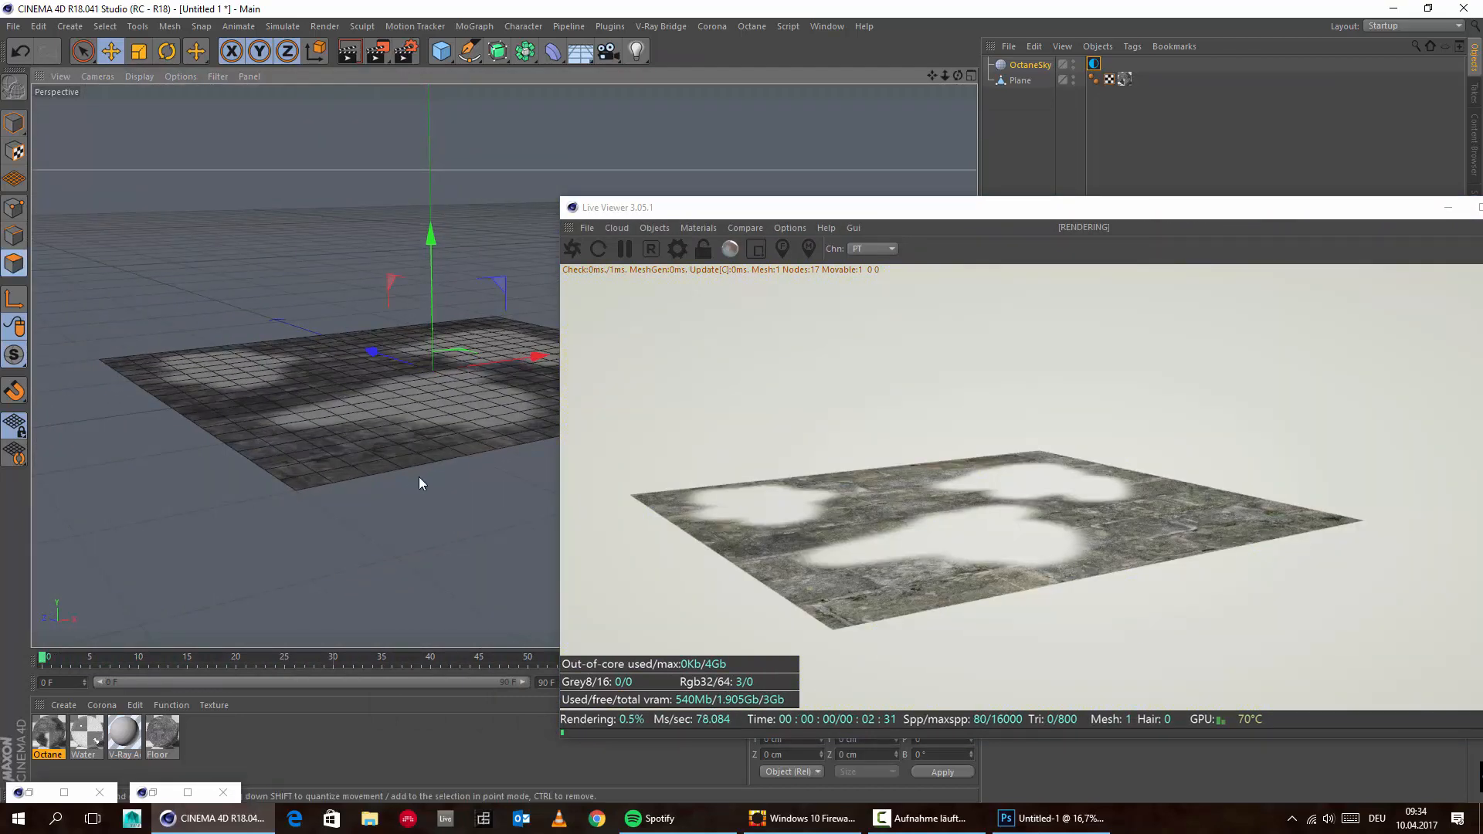
left_click(1020, 81)
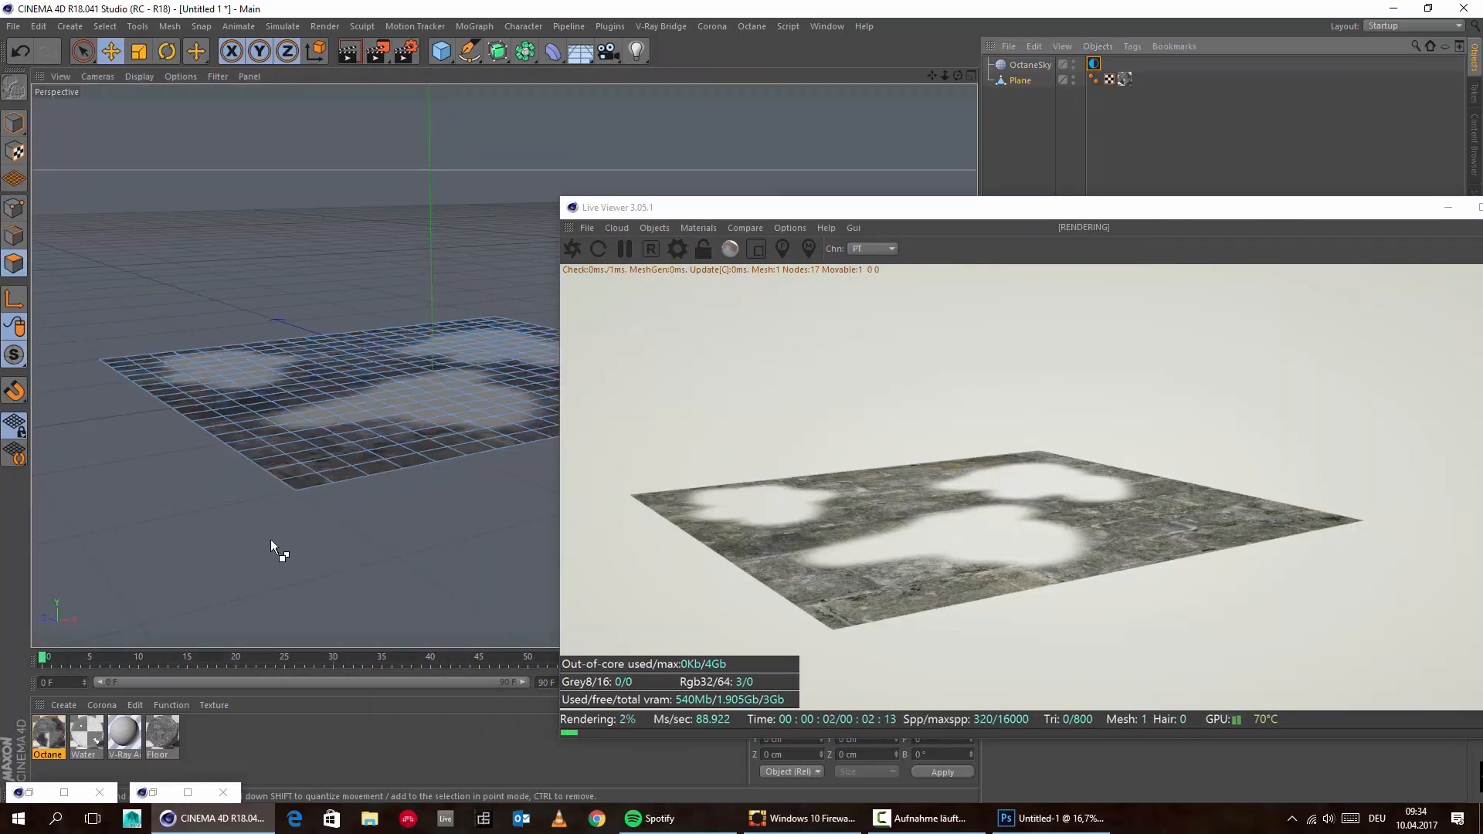
right_click(358, 550)
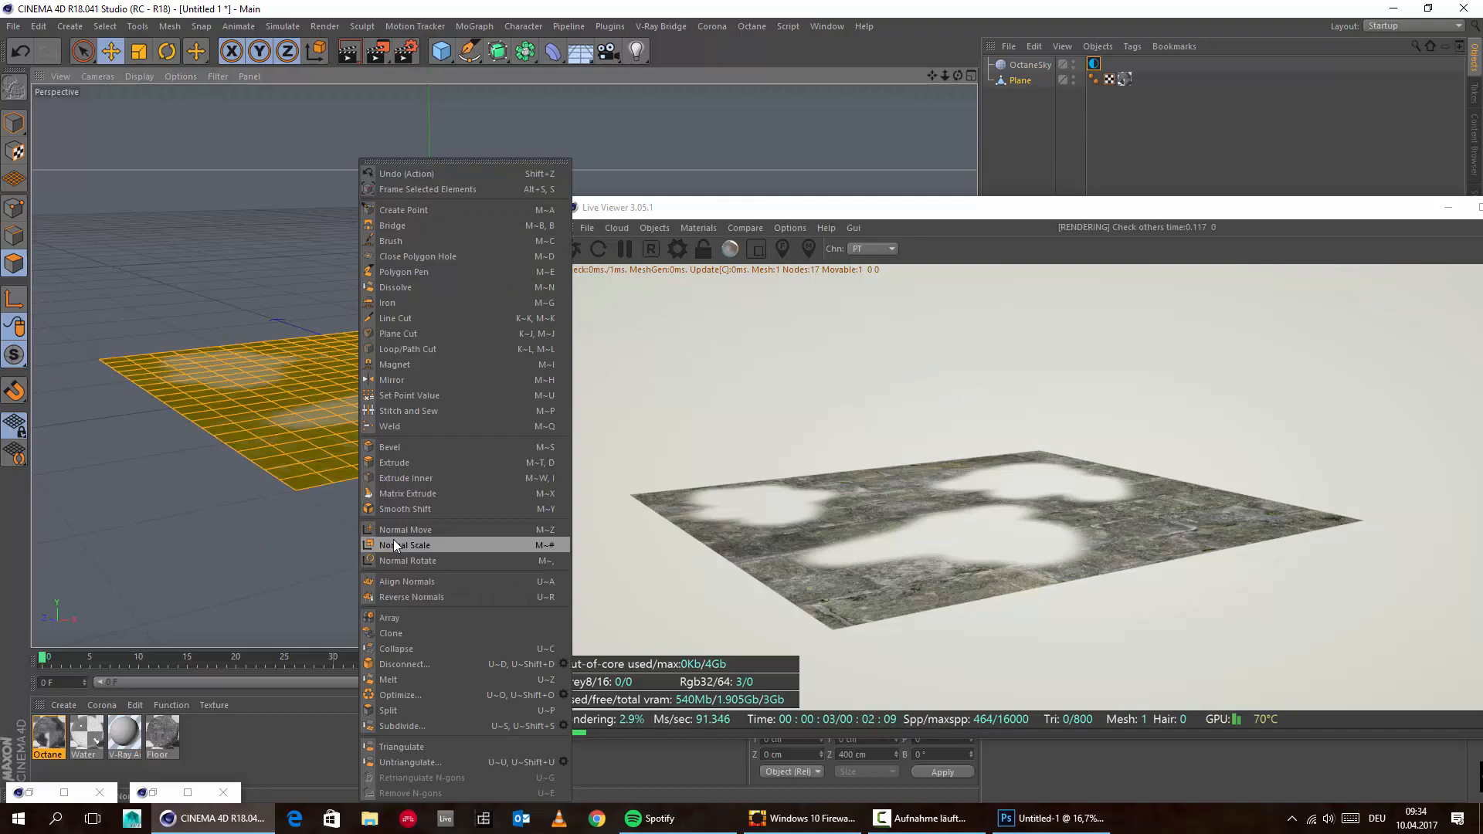
left_click(410, 456)
left_click_drag(369, 535, 432, 536)
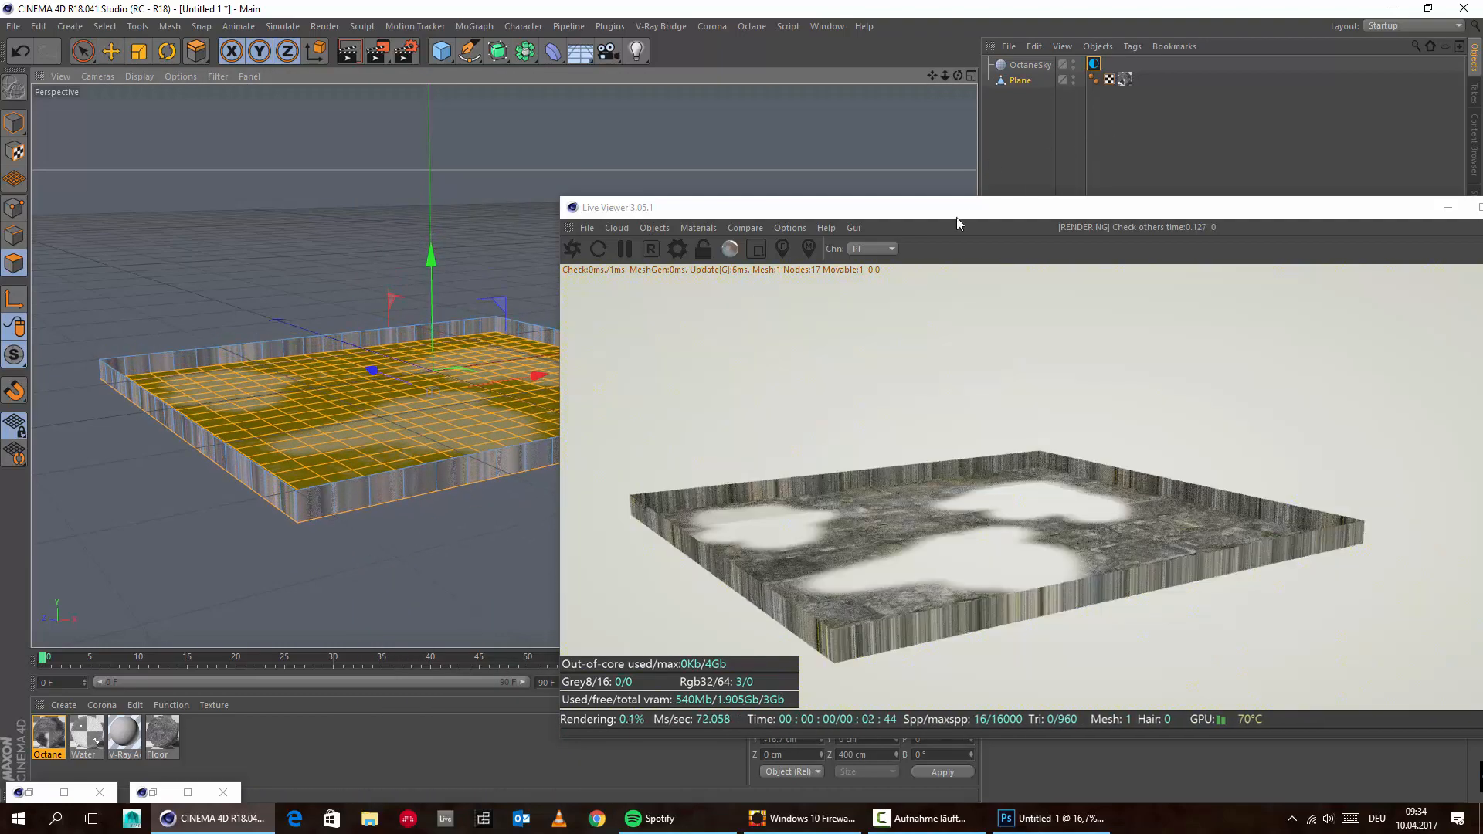
left_click_drag(958, 216, 378, 132)
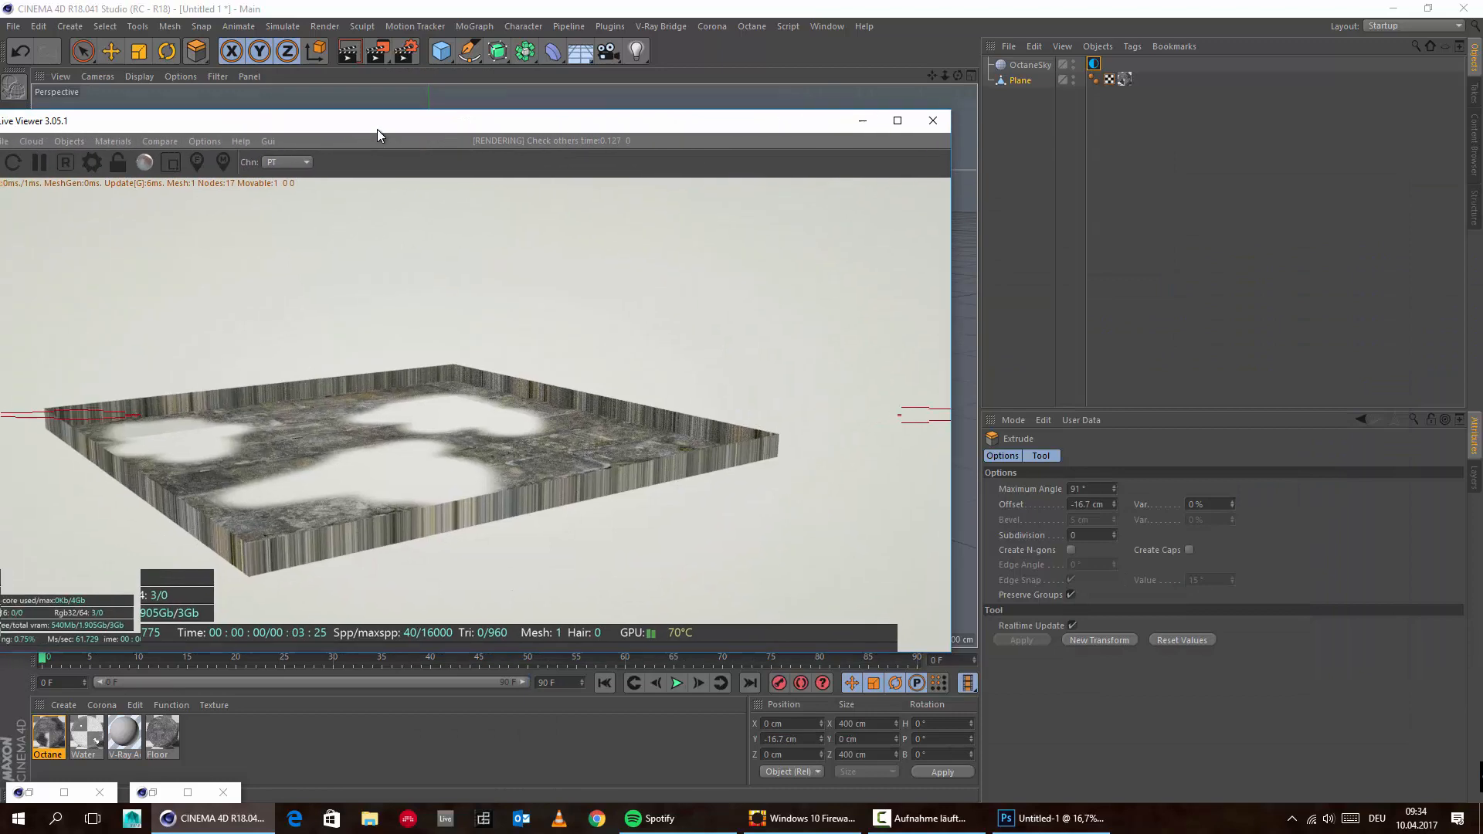
left_click(1189, 549)
Dock the Live Viewer beside the perspective viewport and widen both views
left_click_drag(68, 126, 225, 164)
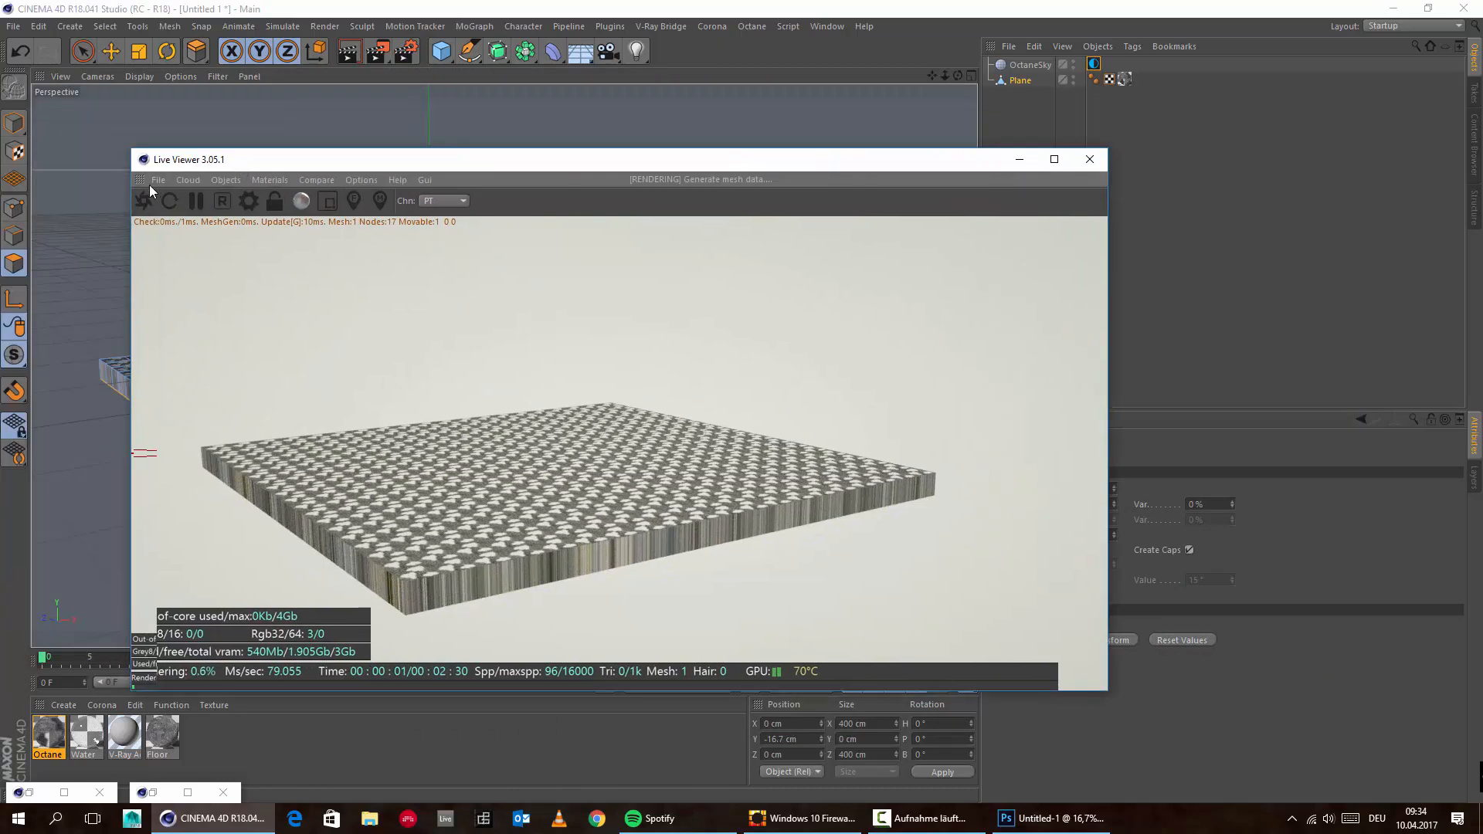
left_click_drag(770, 117, 923, 127)
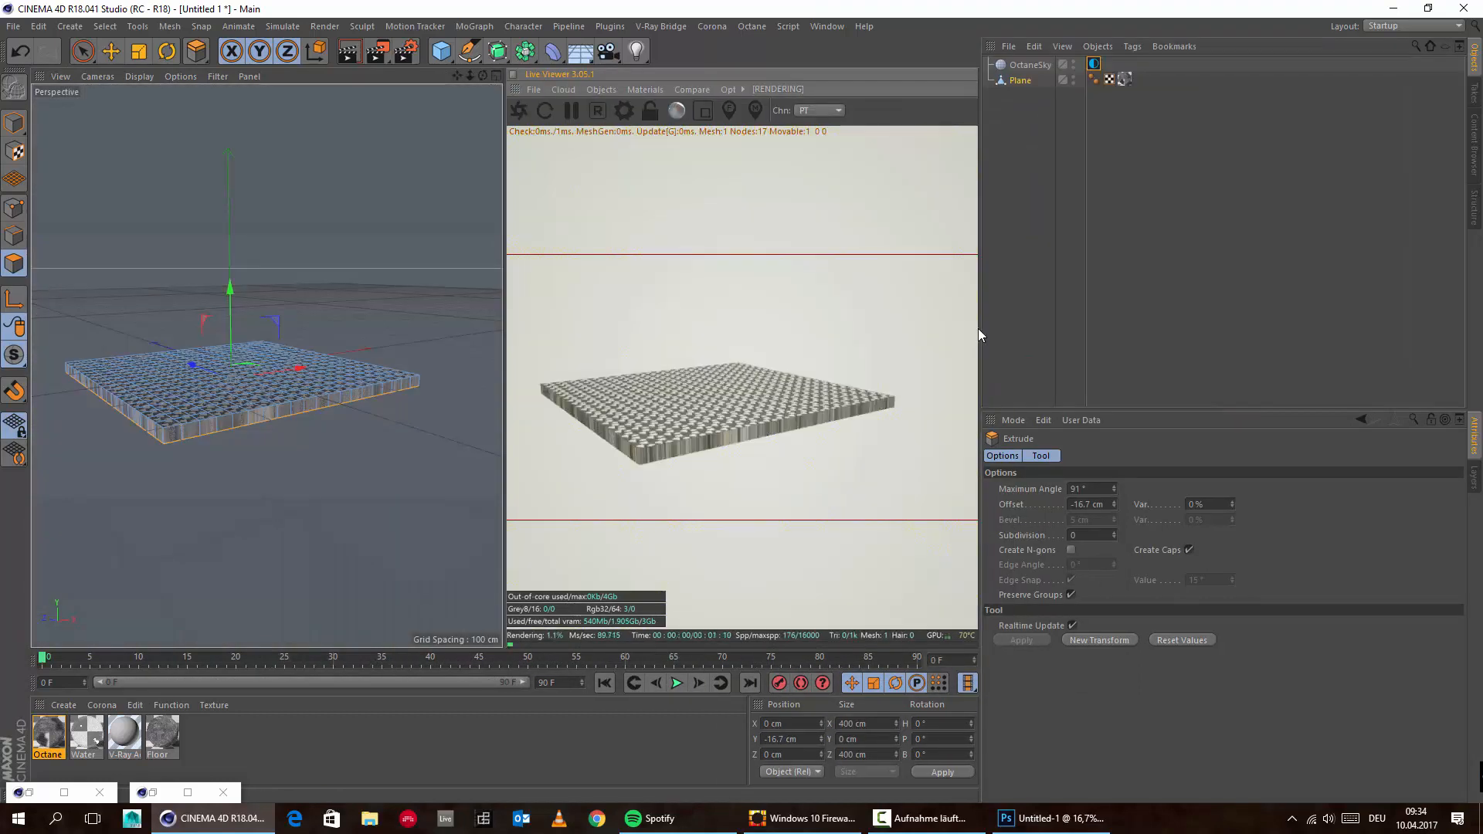
left_click_drag(978, 328, 1219, 332)
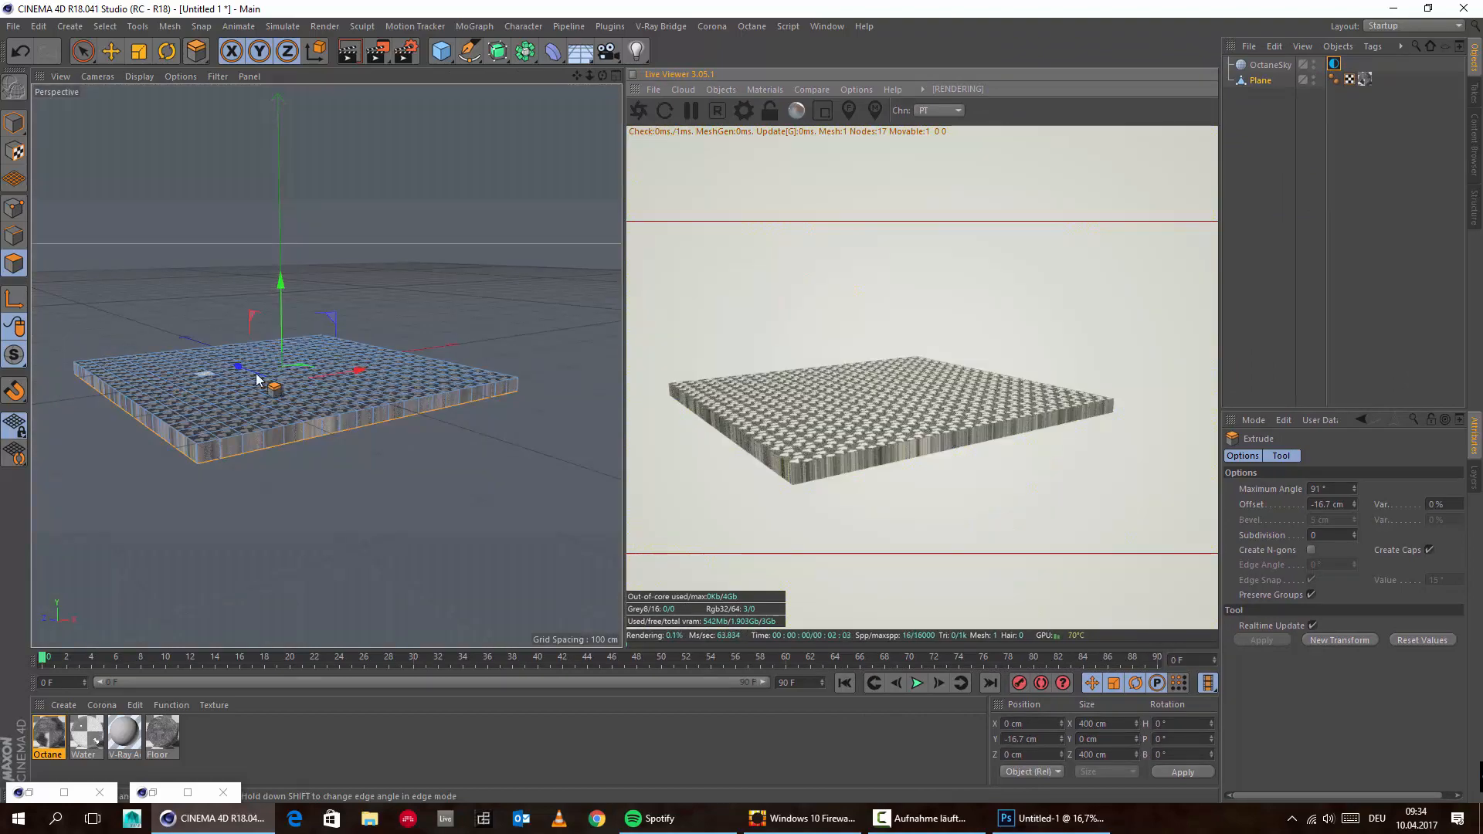
Set the Projection of the mix material's texture tag on the plane to Cubic
right_click_drag(250, 373, 353, 435, "alt")
mouse_move(354, 434)
left_mouse_down("alt")
mouse_move(318, 479)
mouse_move(366, 434)
left_mouse_up("alt")
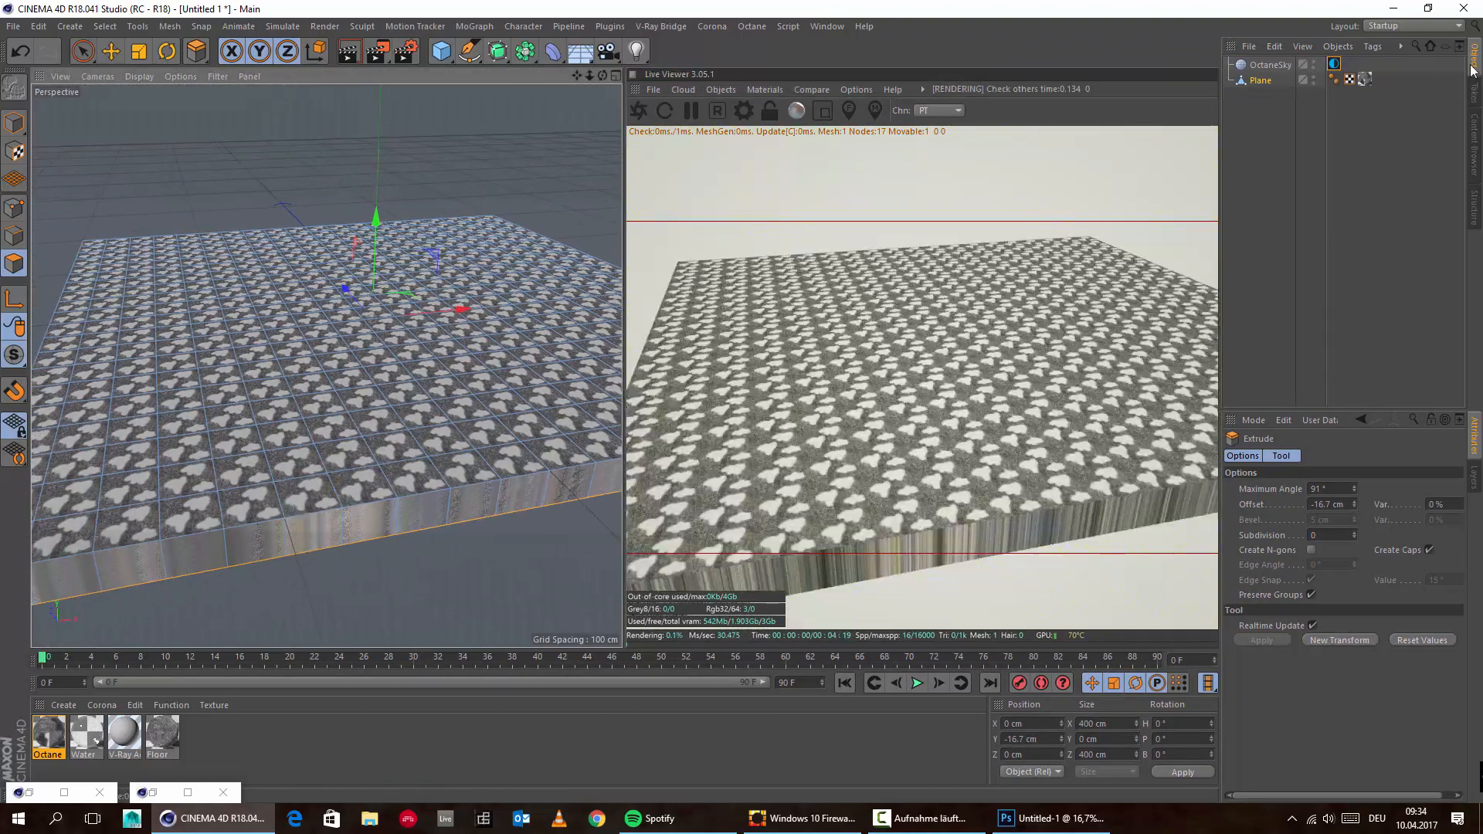
left_click(1364, 79)
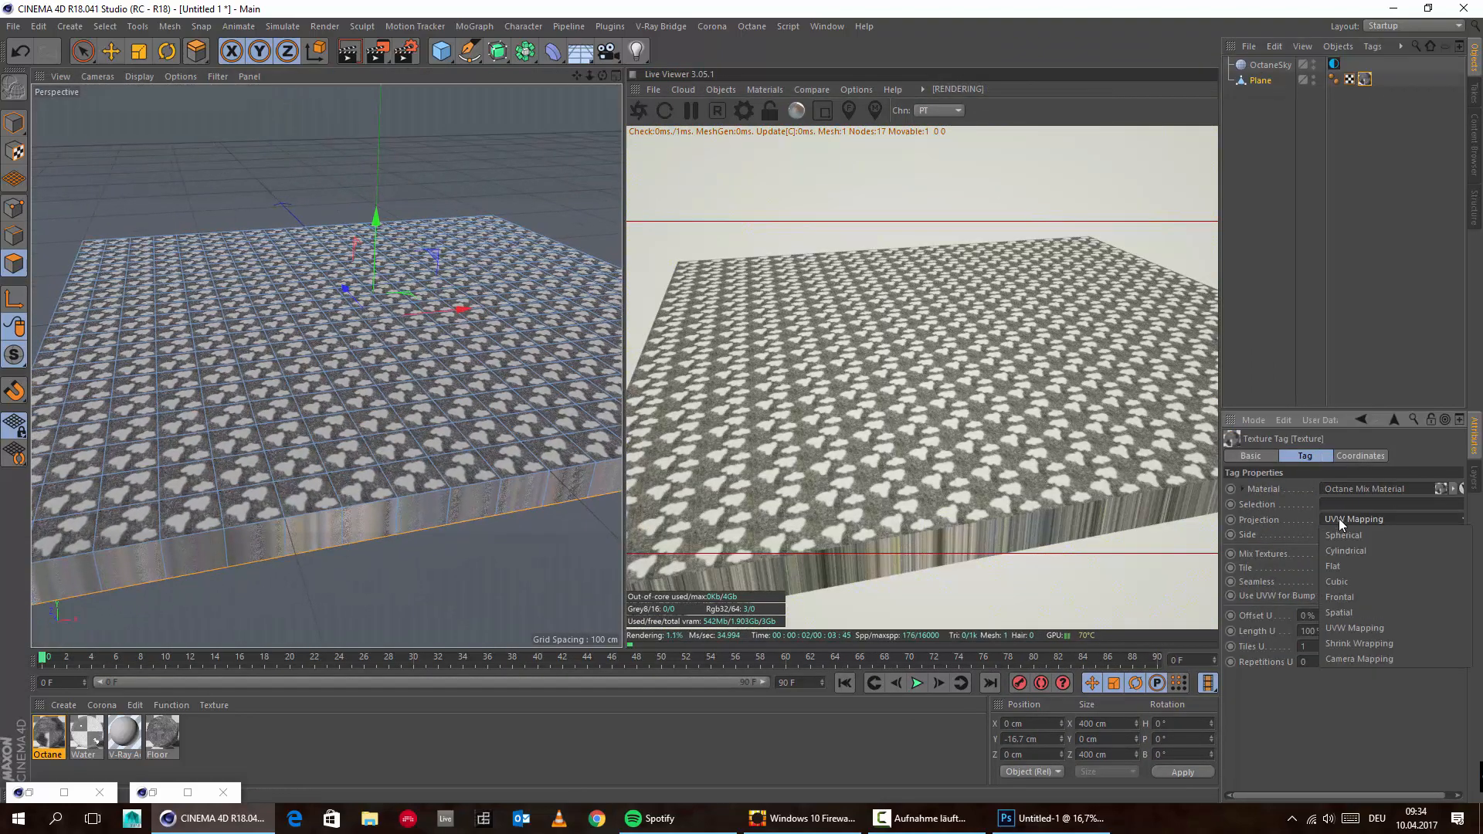
left_click(1337, 517)
left_click(1344, 585)
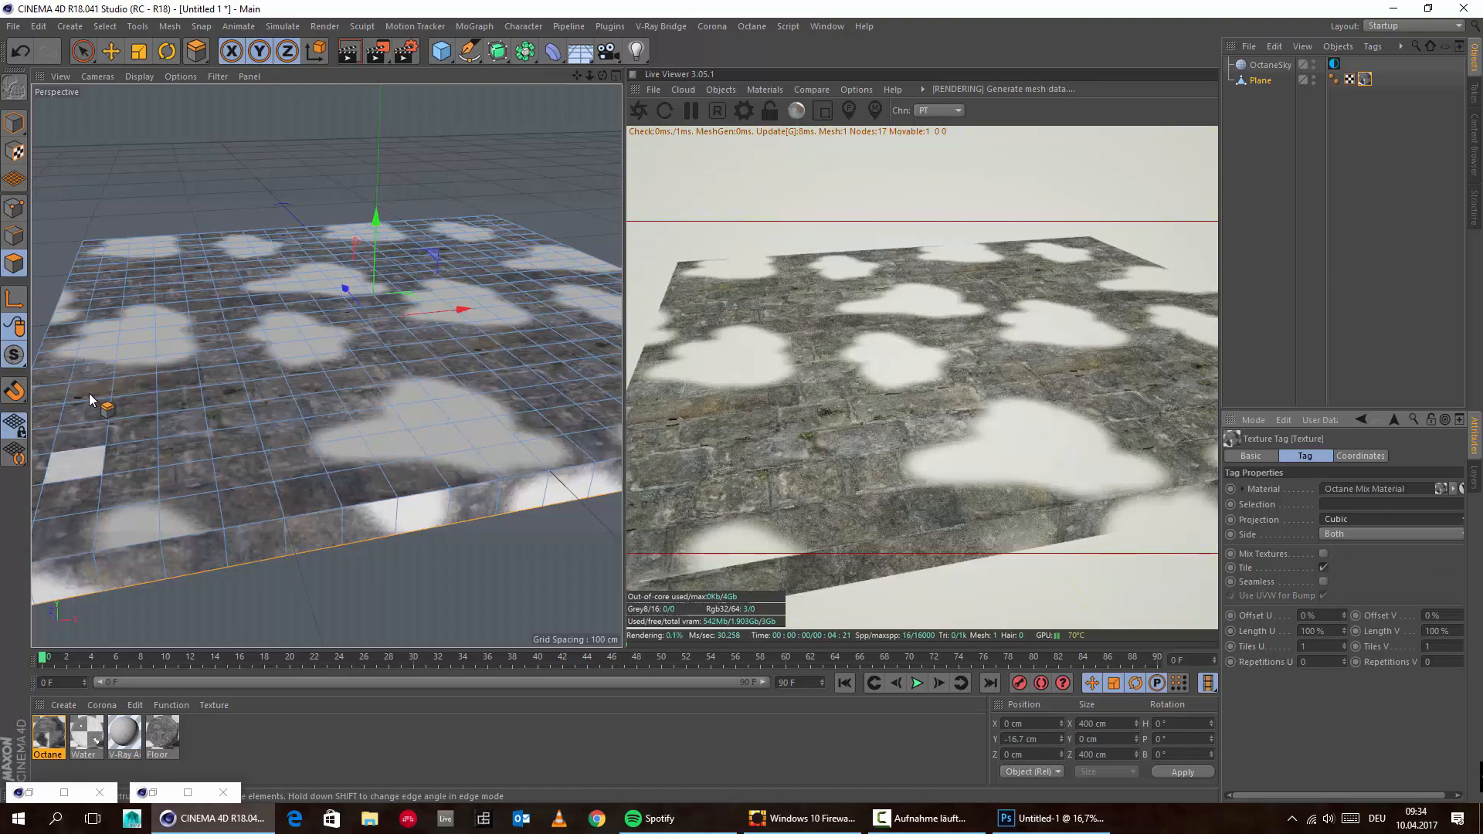
Start choosing an image file for the OctaneSky's environment texture and browse to the ### HDRI ### folder on BACKUP 2 (H:)
left_click_drag(338, 360, 362, 340, "alt")
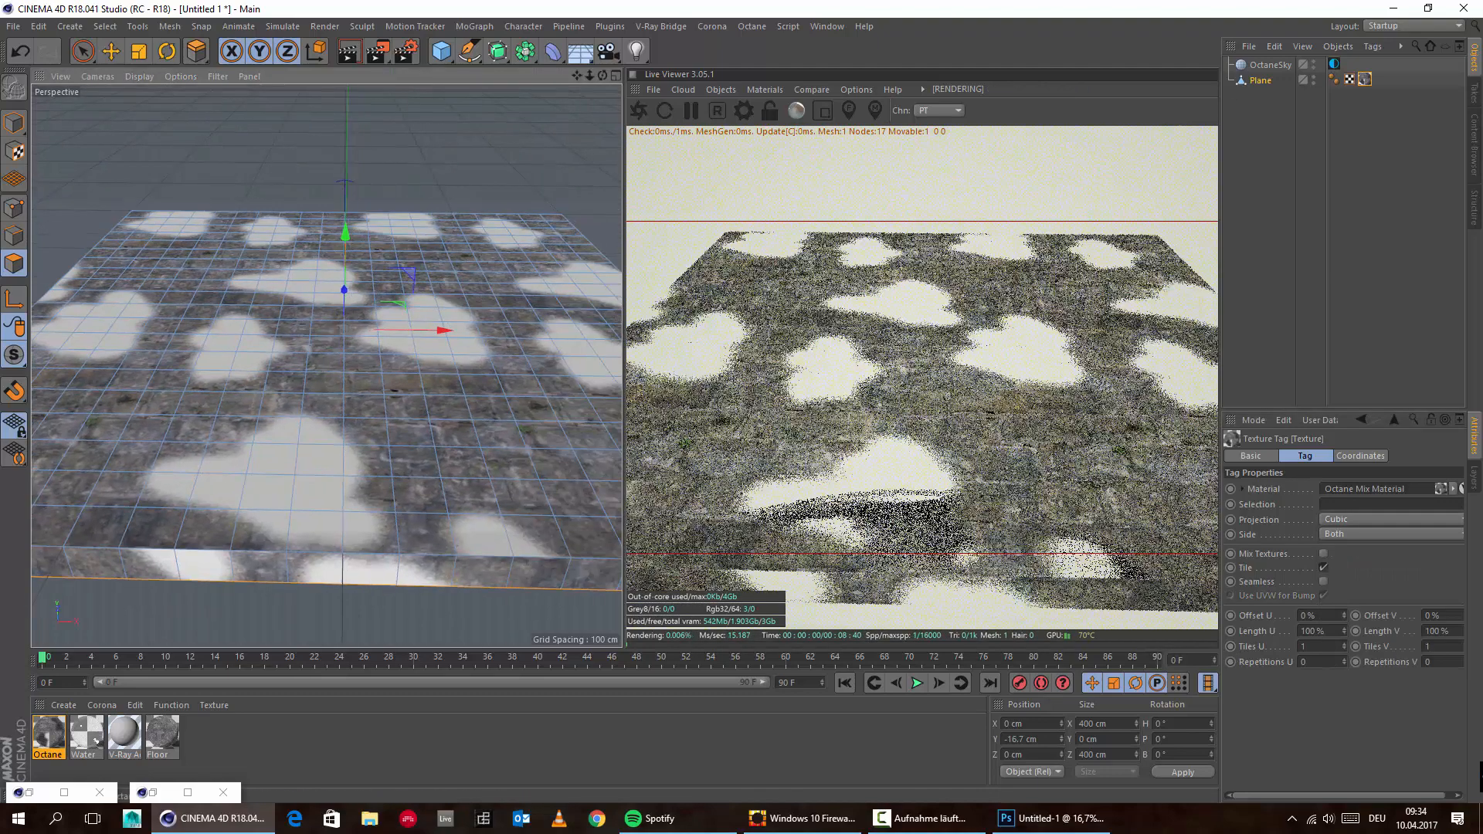
left_click(1334, 65)
left_click(1359, 514)
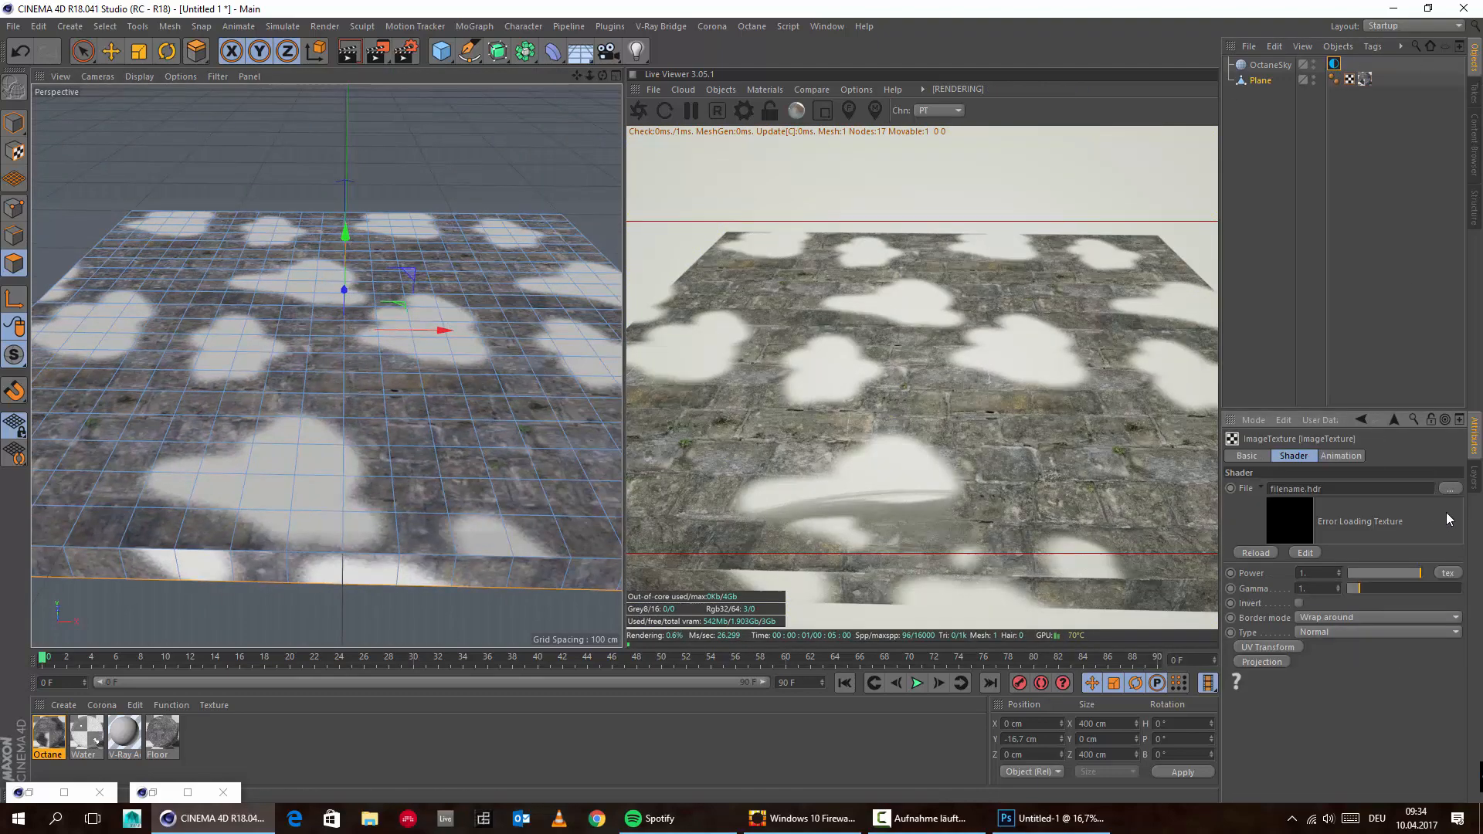
left_click(1450, 489)
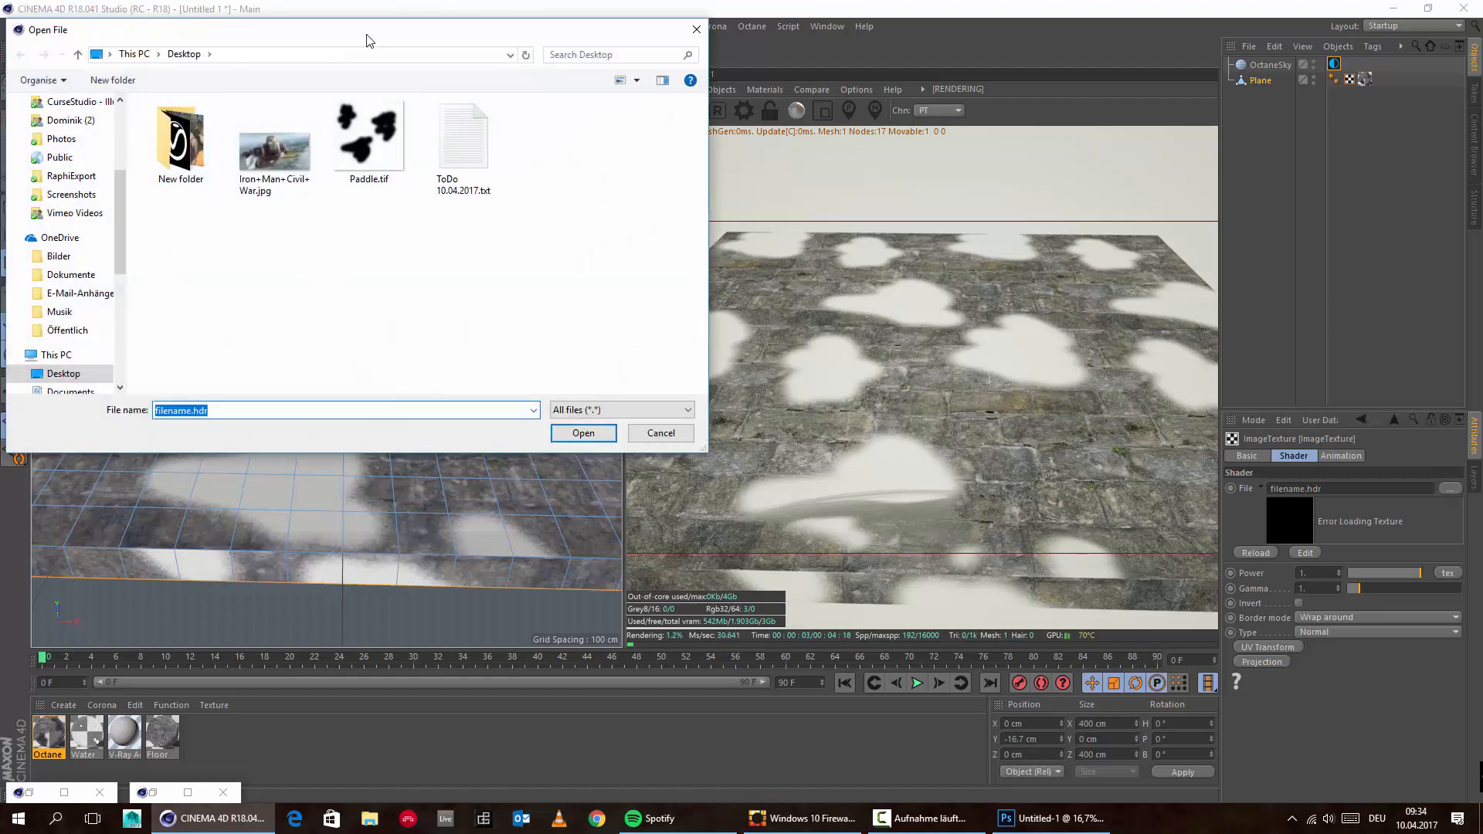
left_click_drag(368, 35, 730, 135)
scroll(425, 409, "down", 5)
left_click(427, 410)
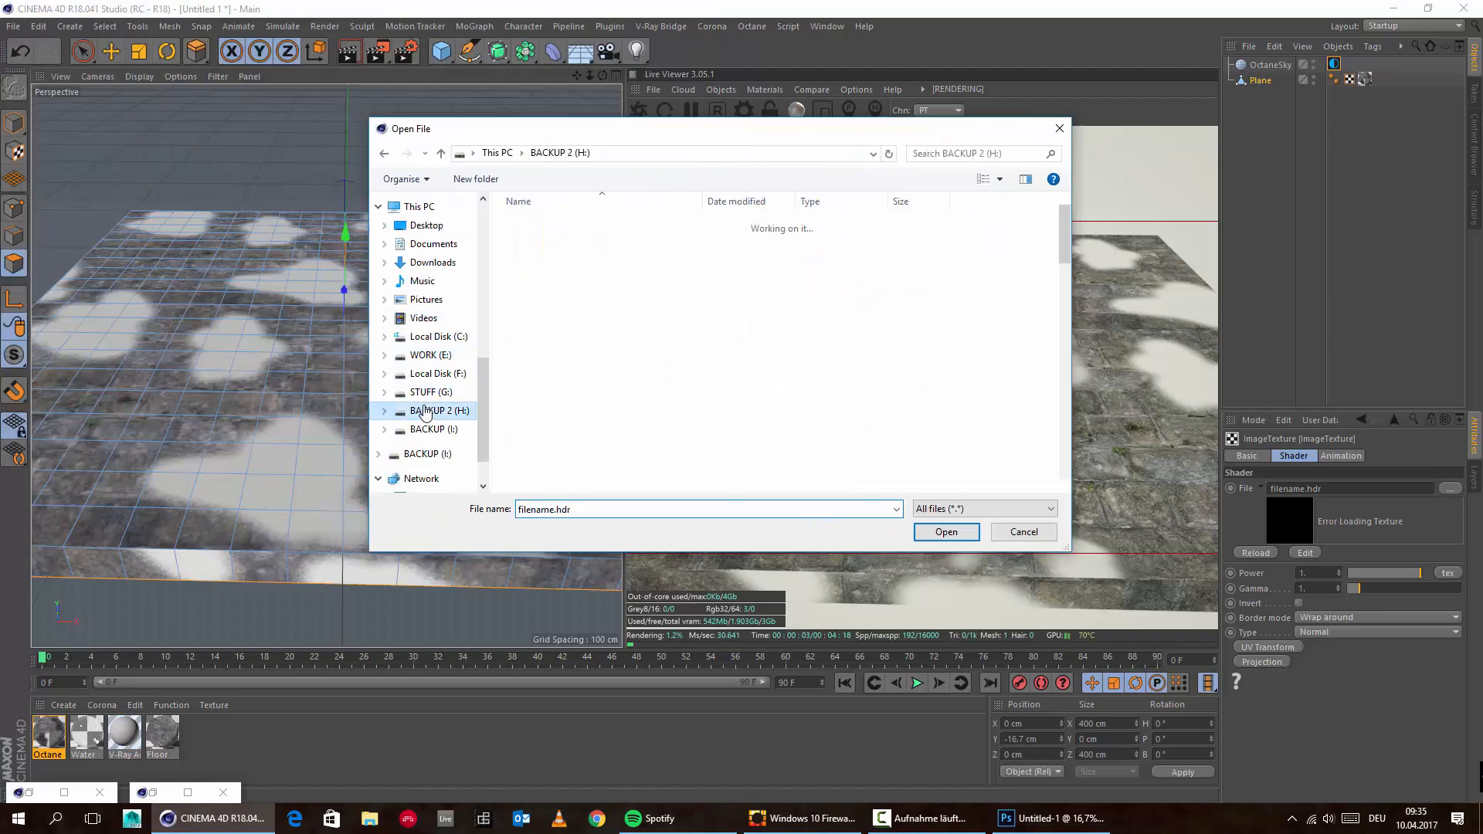
double_click(582, 323)
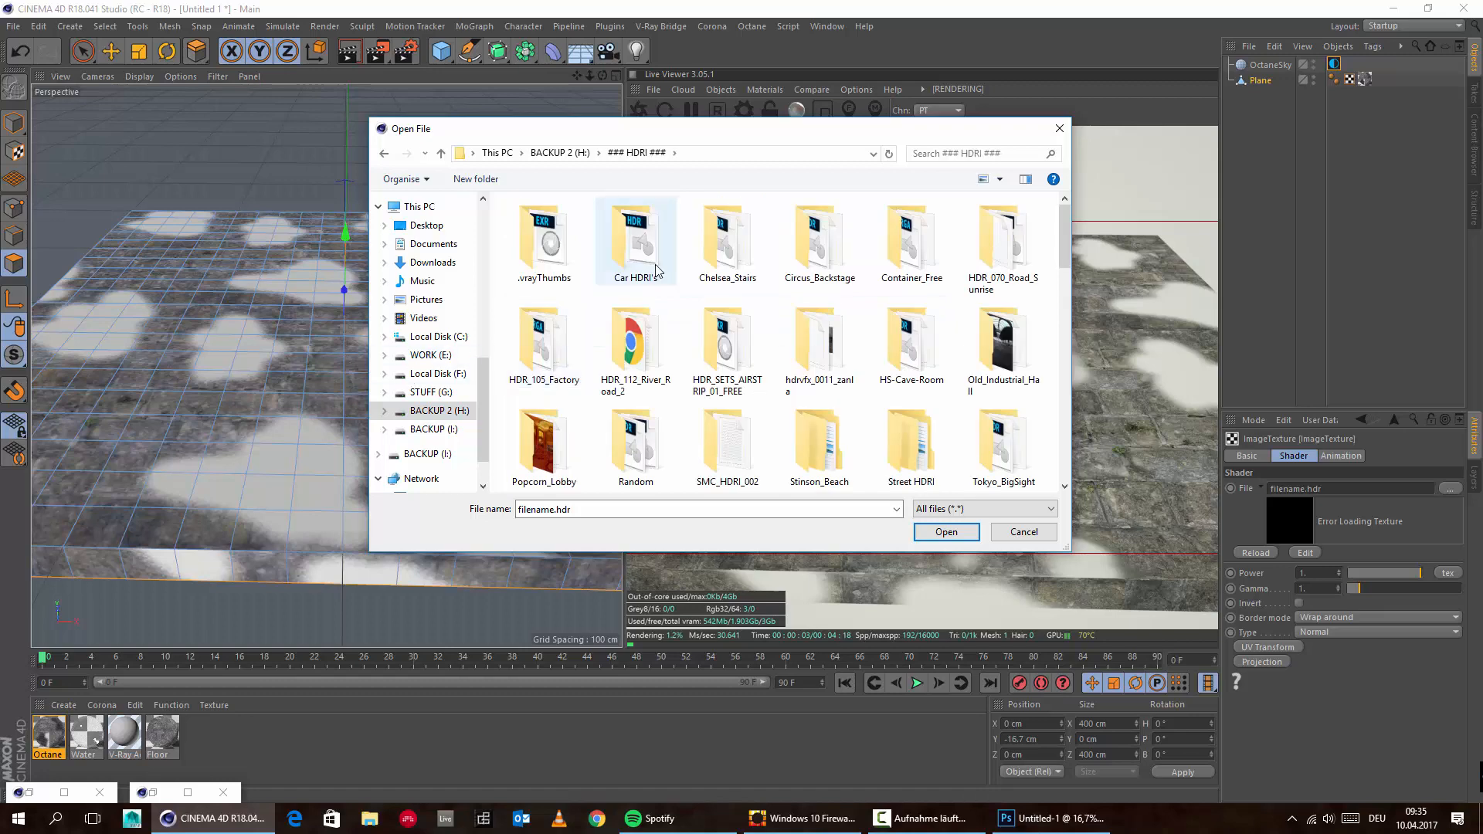
Load HDR_112_River_Road_2_Ref.hdr from the HDR_112_River_Road_2 folder as the sky texture without copying it to the project
double_click(636, 342)
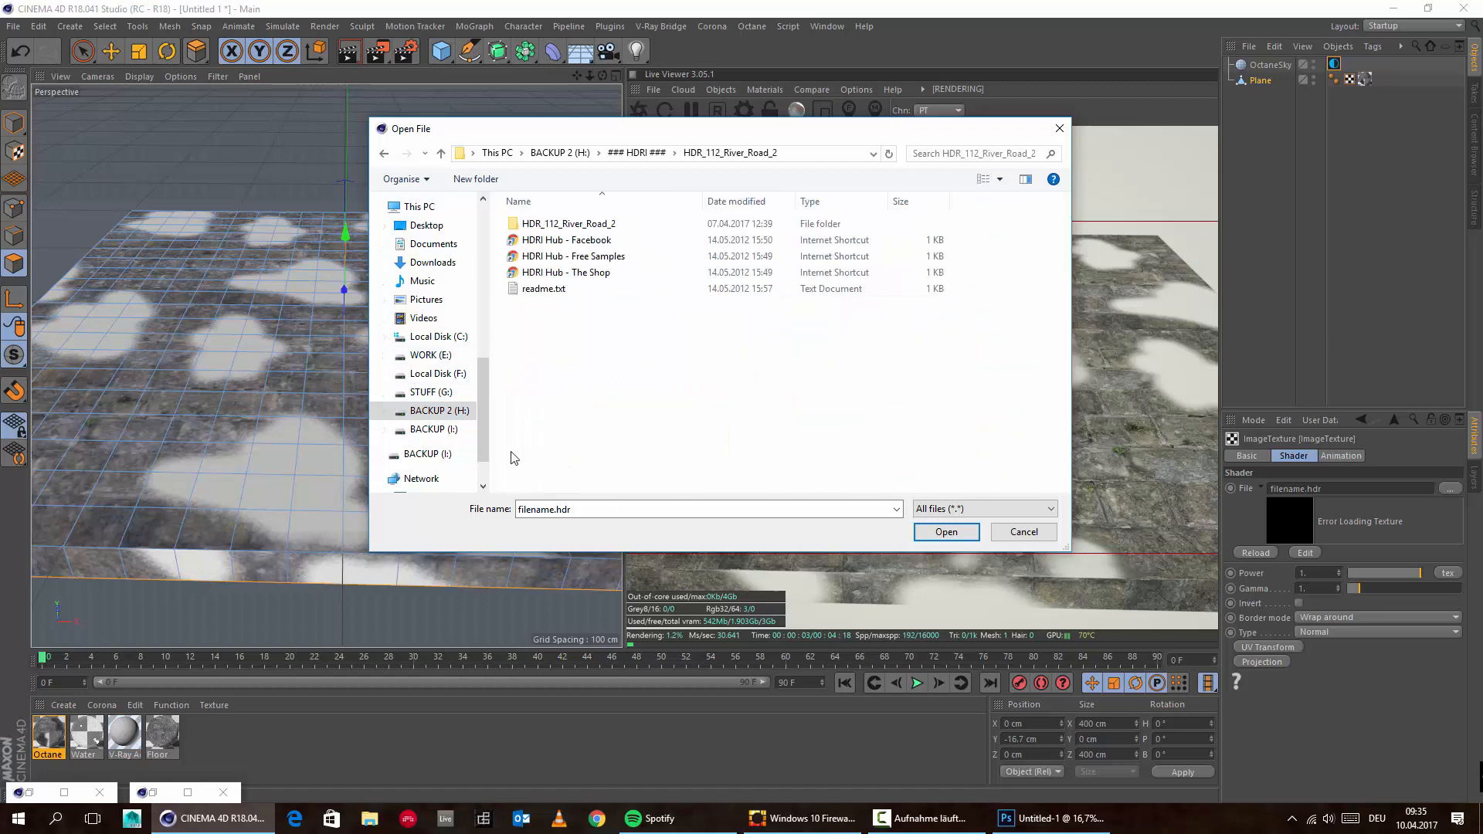
double_click(571, 226)
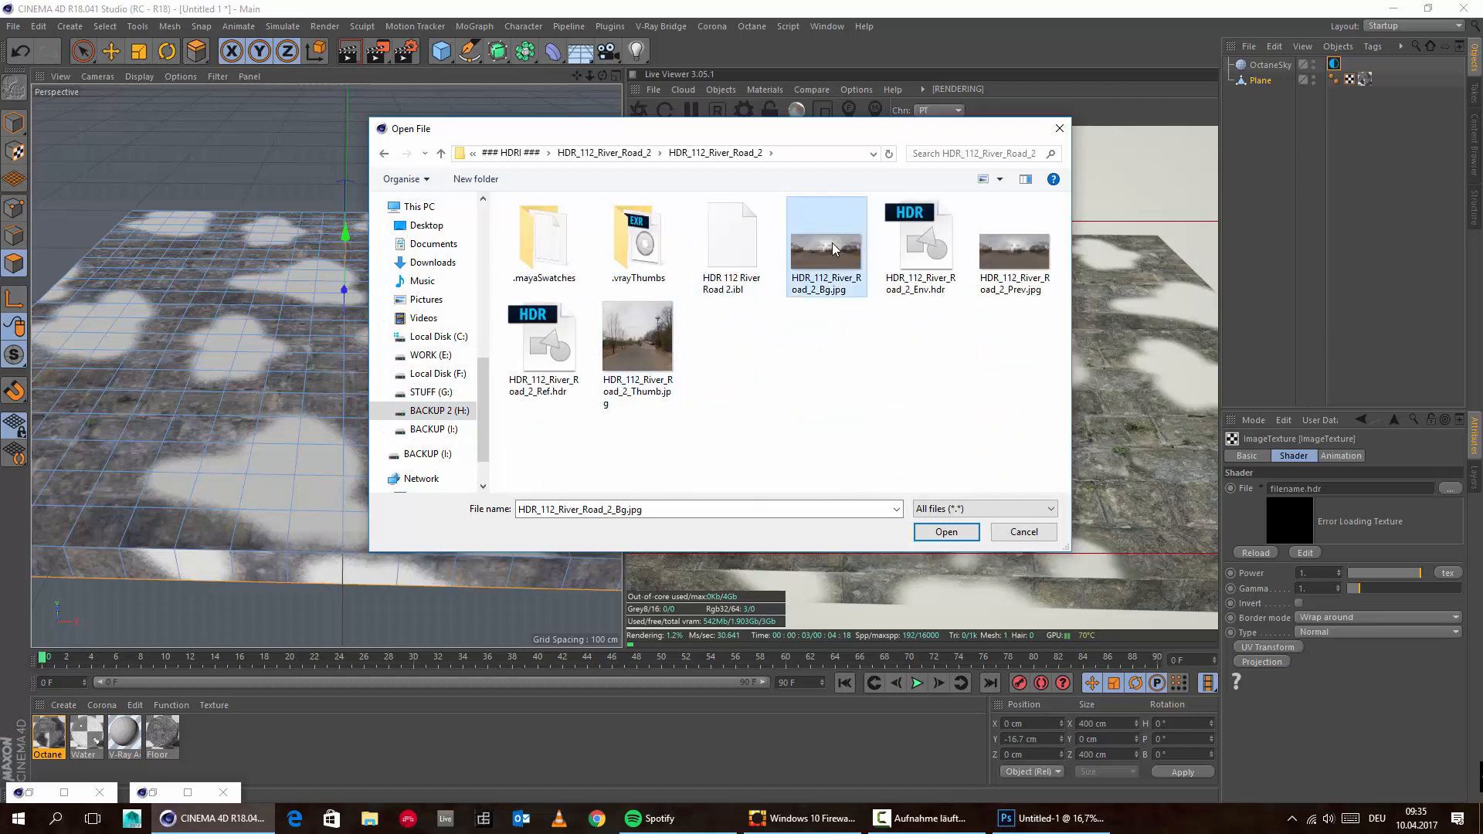
left_click(919, 258)
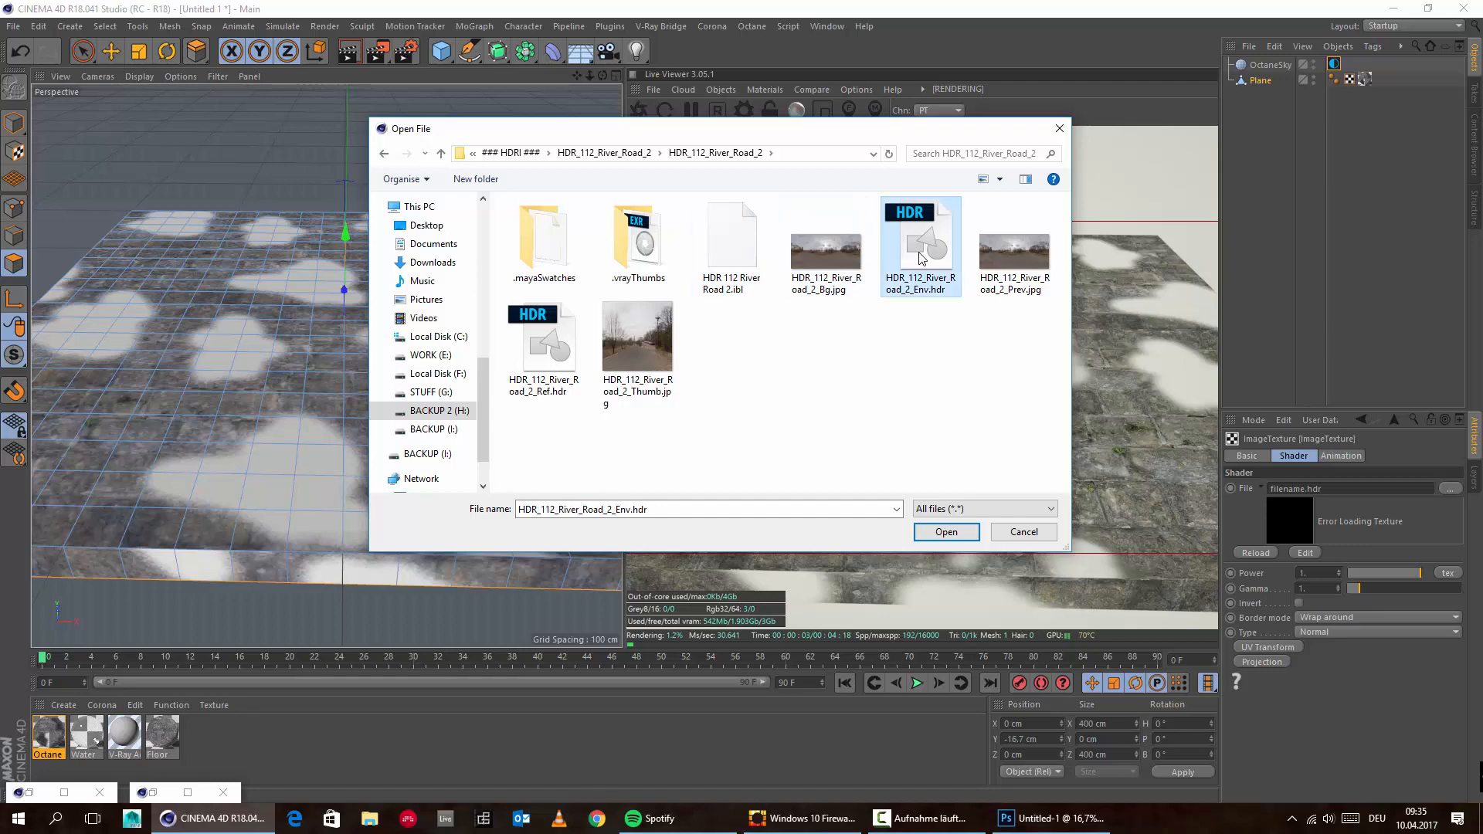
left_click(544, 343)
left_click(957, 532)
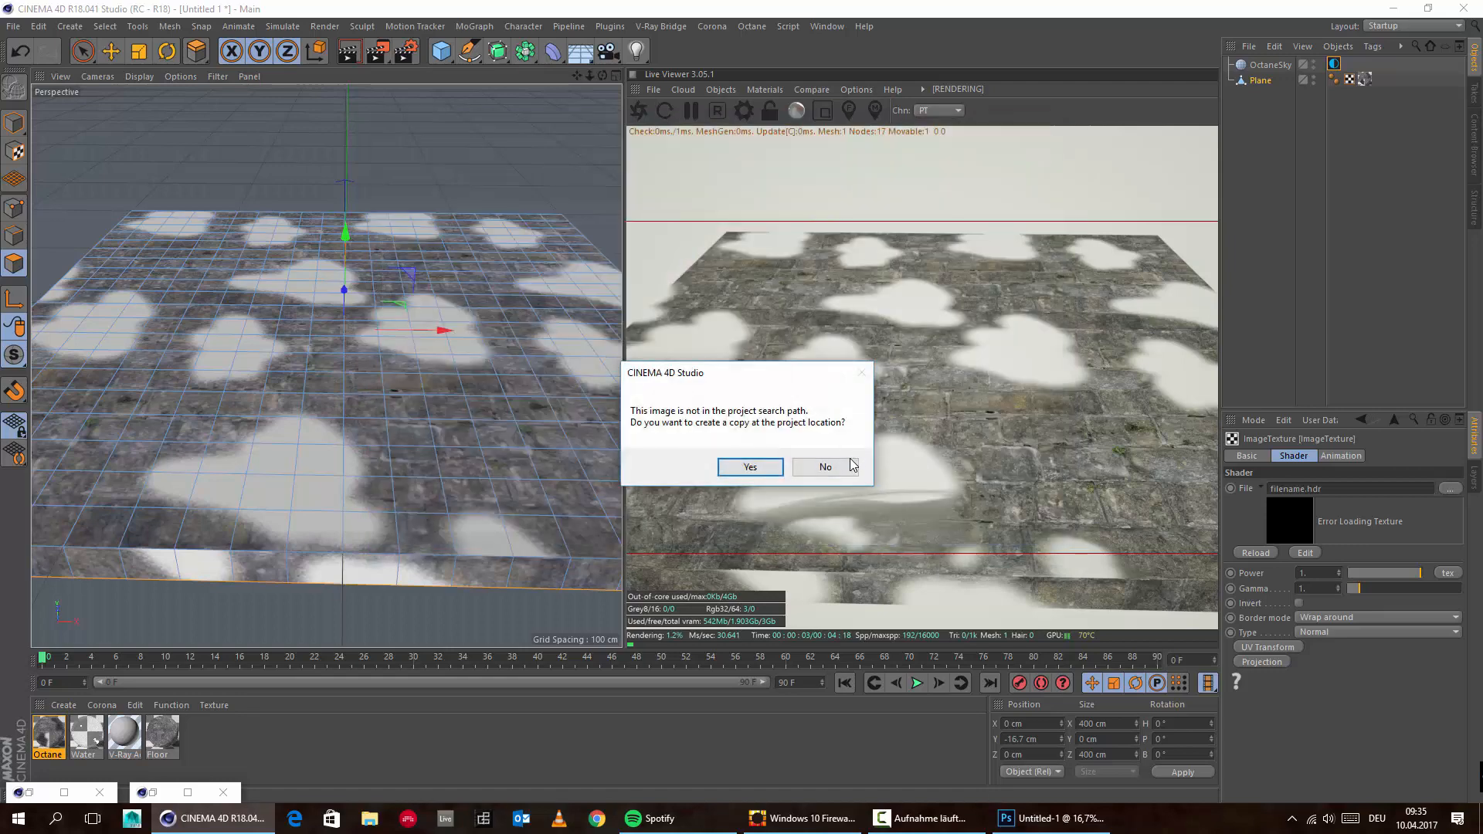
left_click(852, 464)
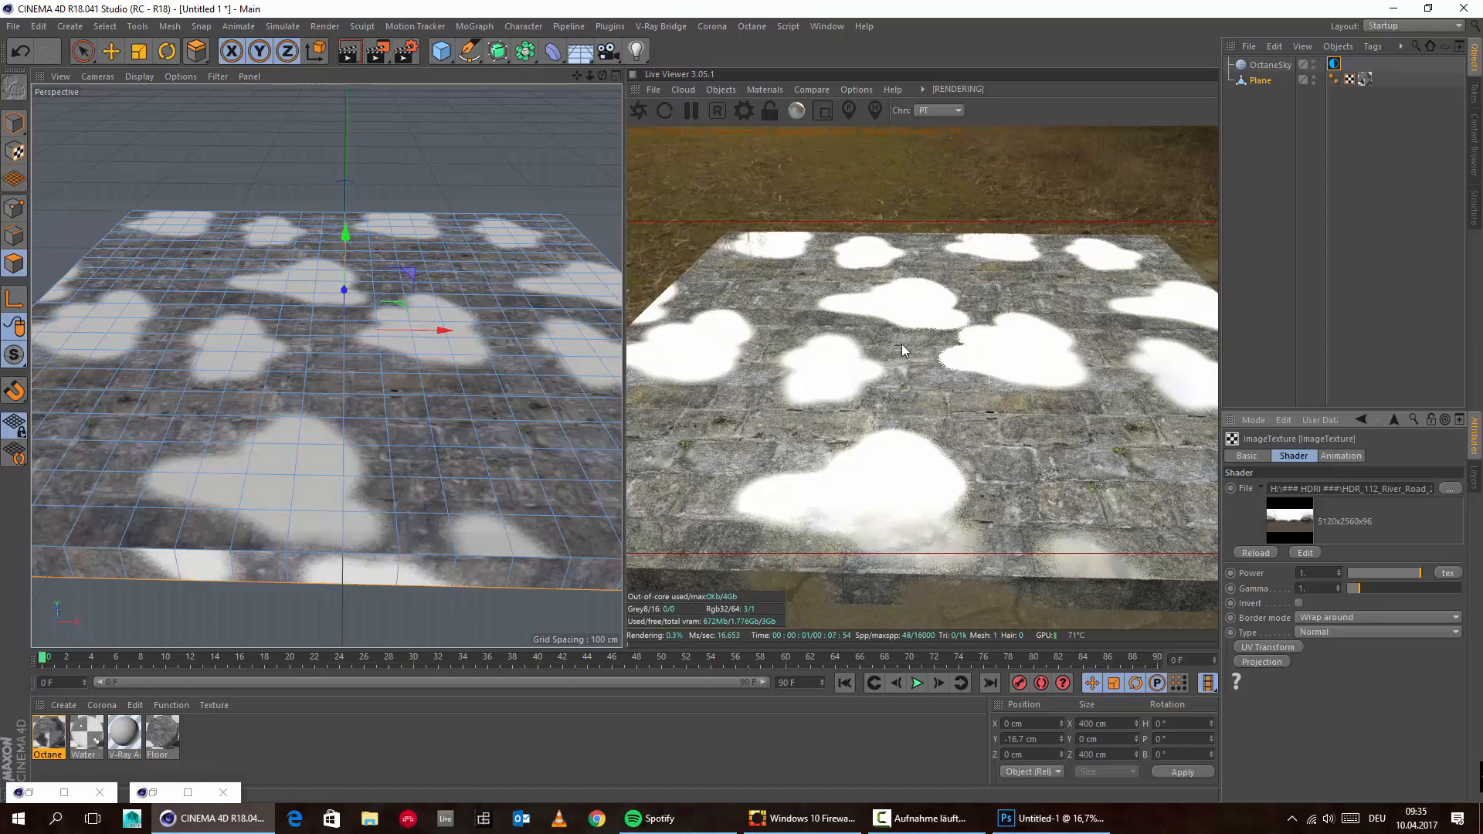
Rotate the OctaneSky environment horizontally to a RotX of about 0.503 while viewing the puddles from closer up
left_click_drag(301, 332, 248, 386, "alt")
middle_click_drag(319, 366, 323, 265, "alt")
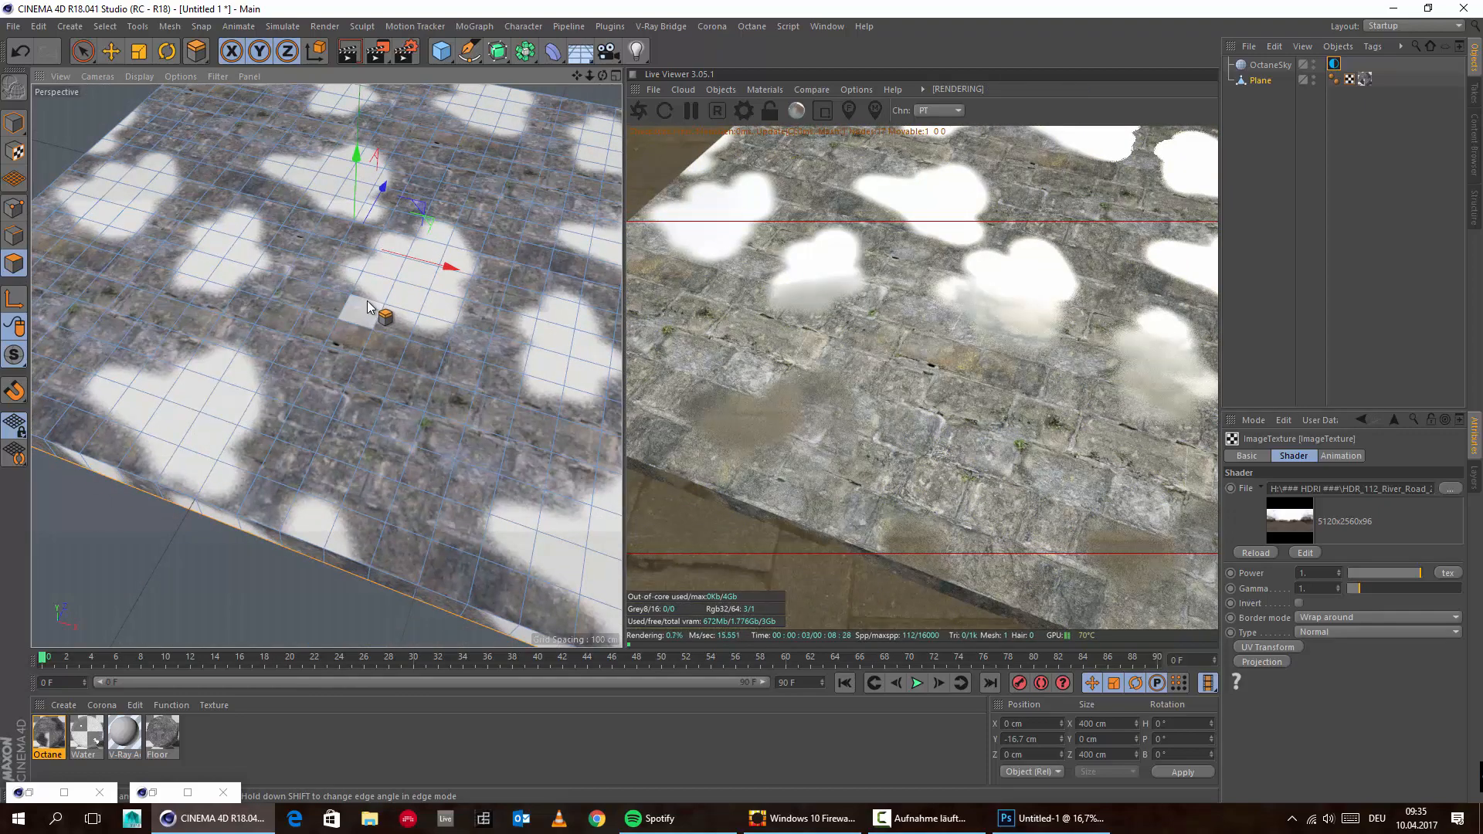
left_click(1333, 64)
mouse_move(1403, 595)
left_mouse_down()
mouse_move(1475, 592)
mouse_move(1416, 598)
mouse_move(1430, 600)
left_mouse_up()
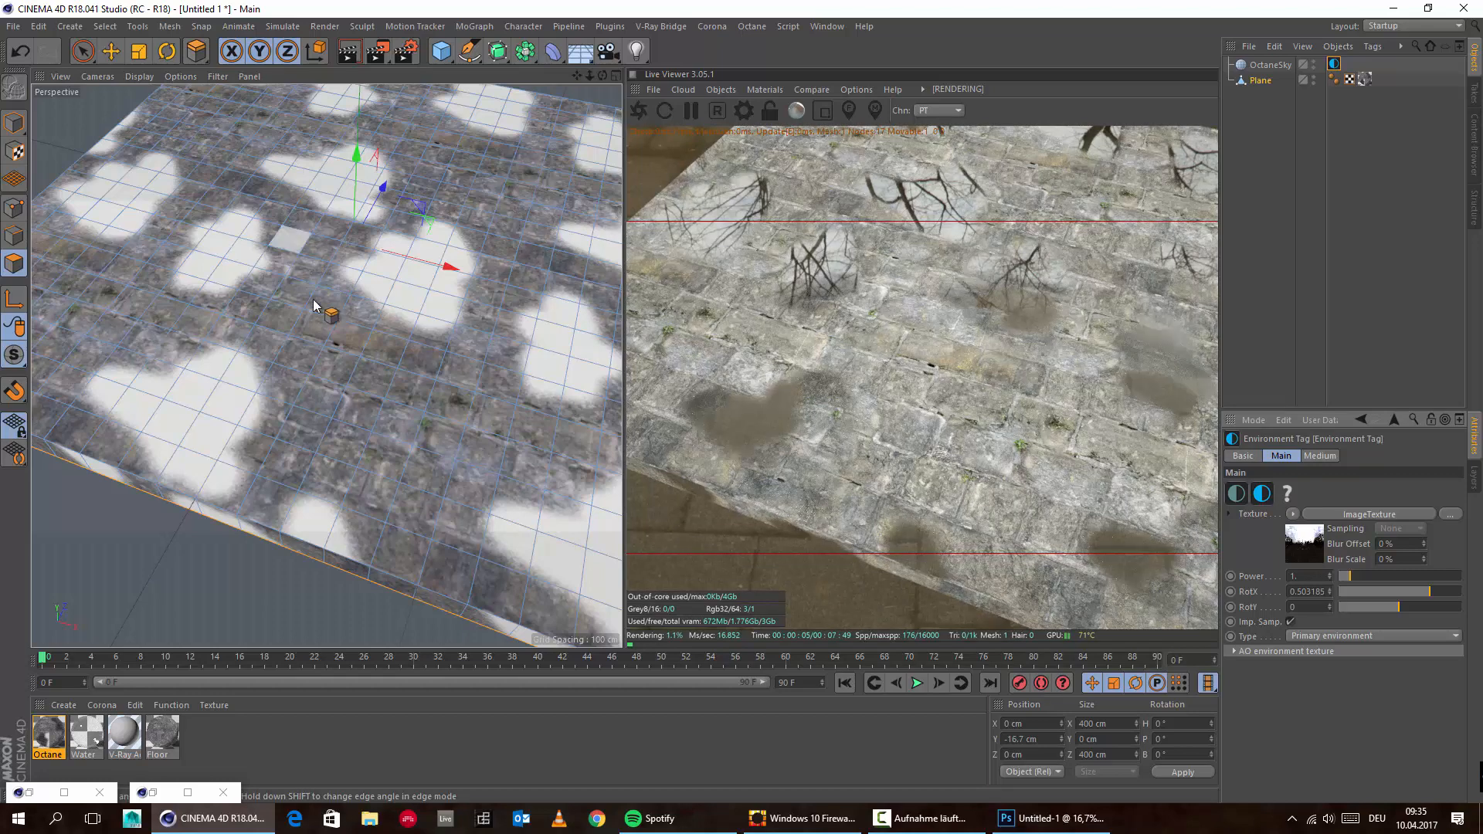
key("e")
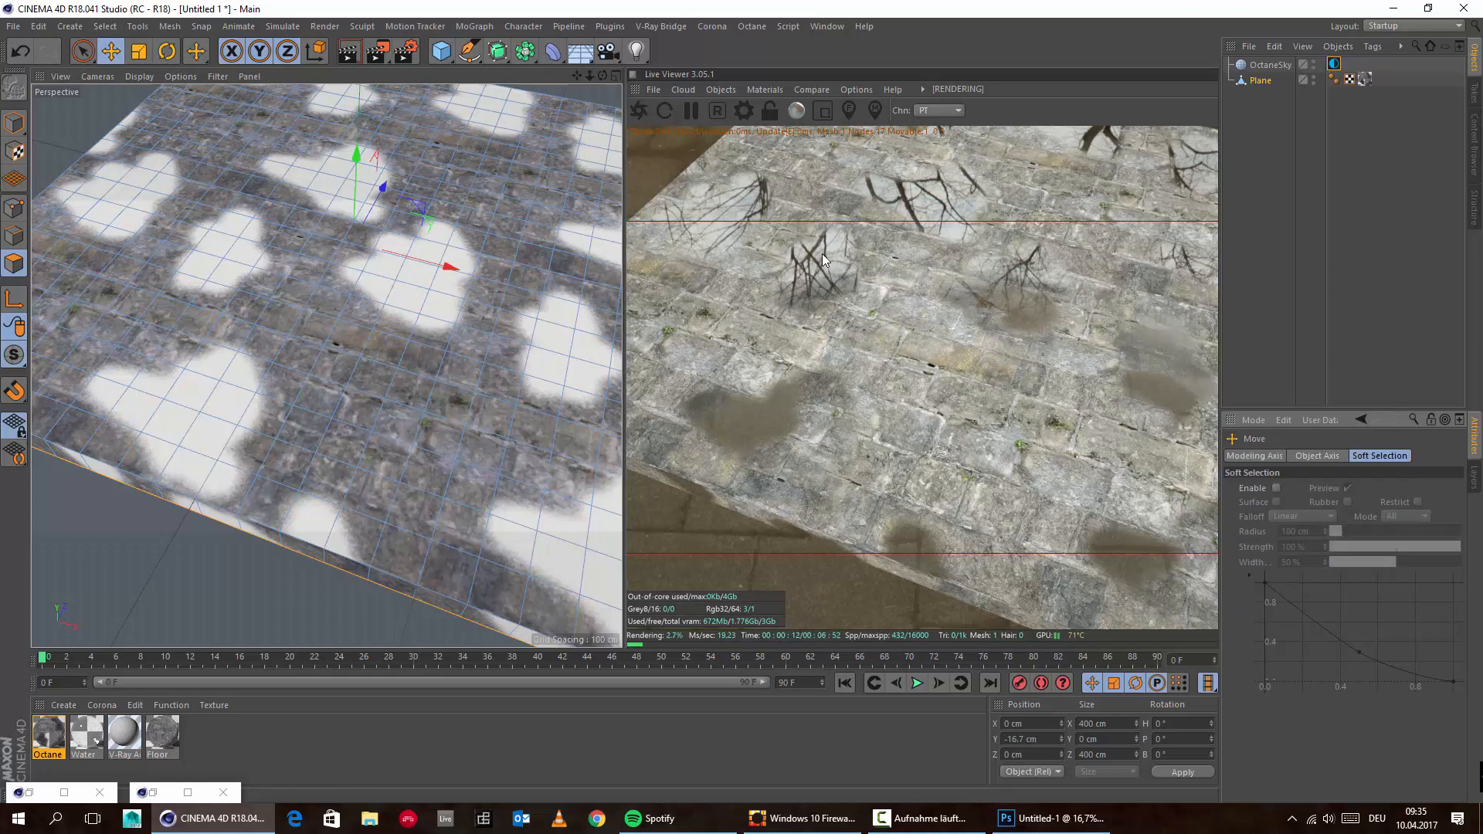
Assign a C4doctane ImageTexture shader to the Bump channel of the Water material and open the shader's settings
double_click(86, 743)
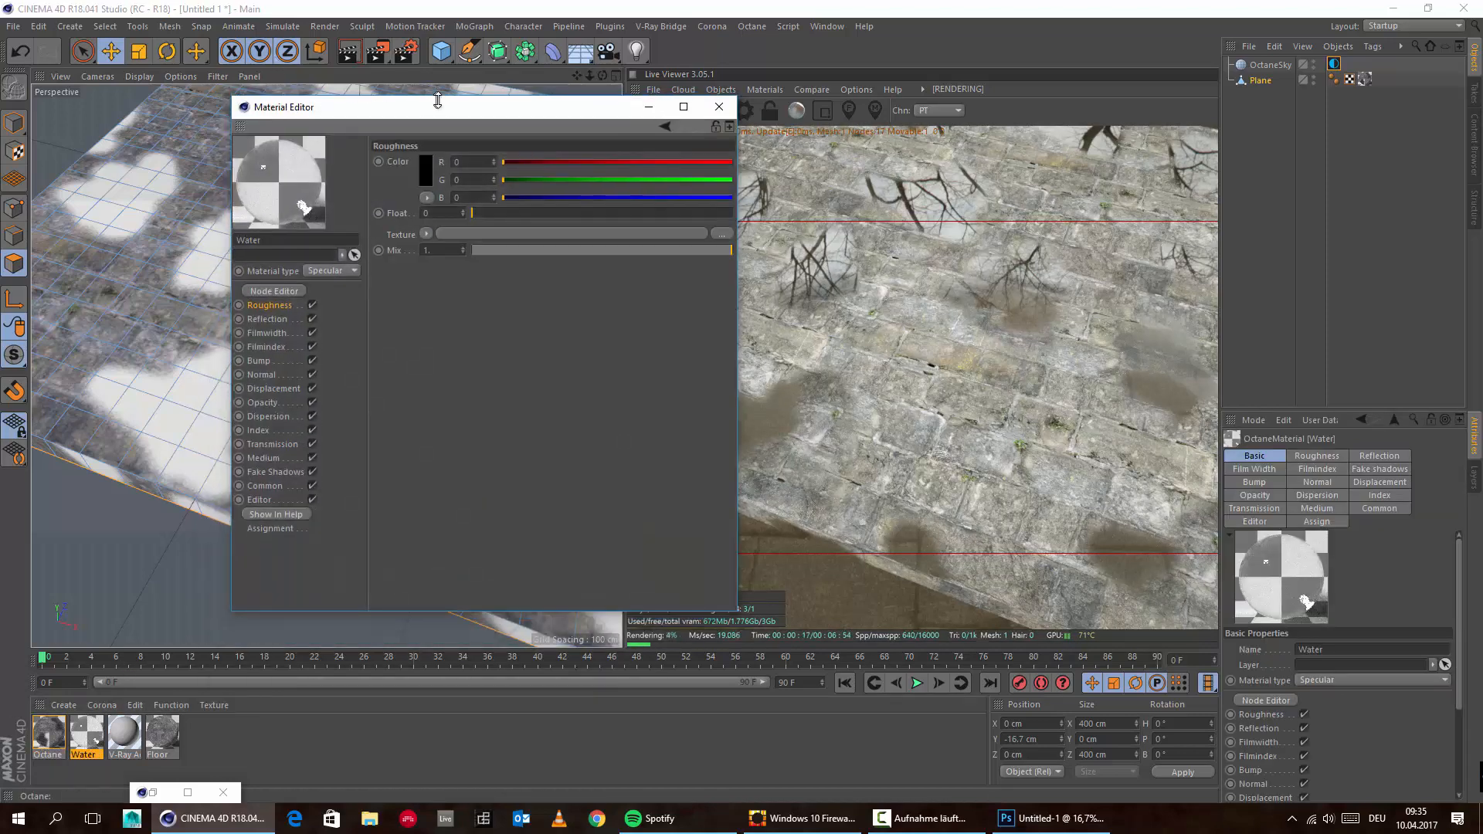
left_click_drag(434, 105, 729, 211)
left_click(556, 464)
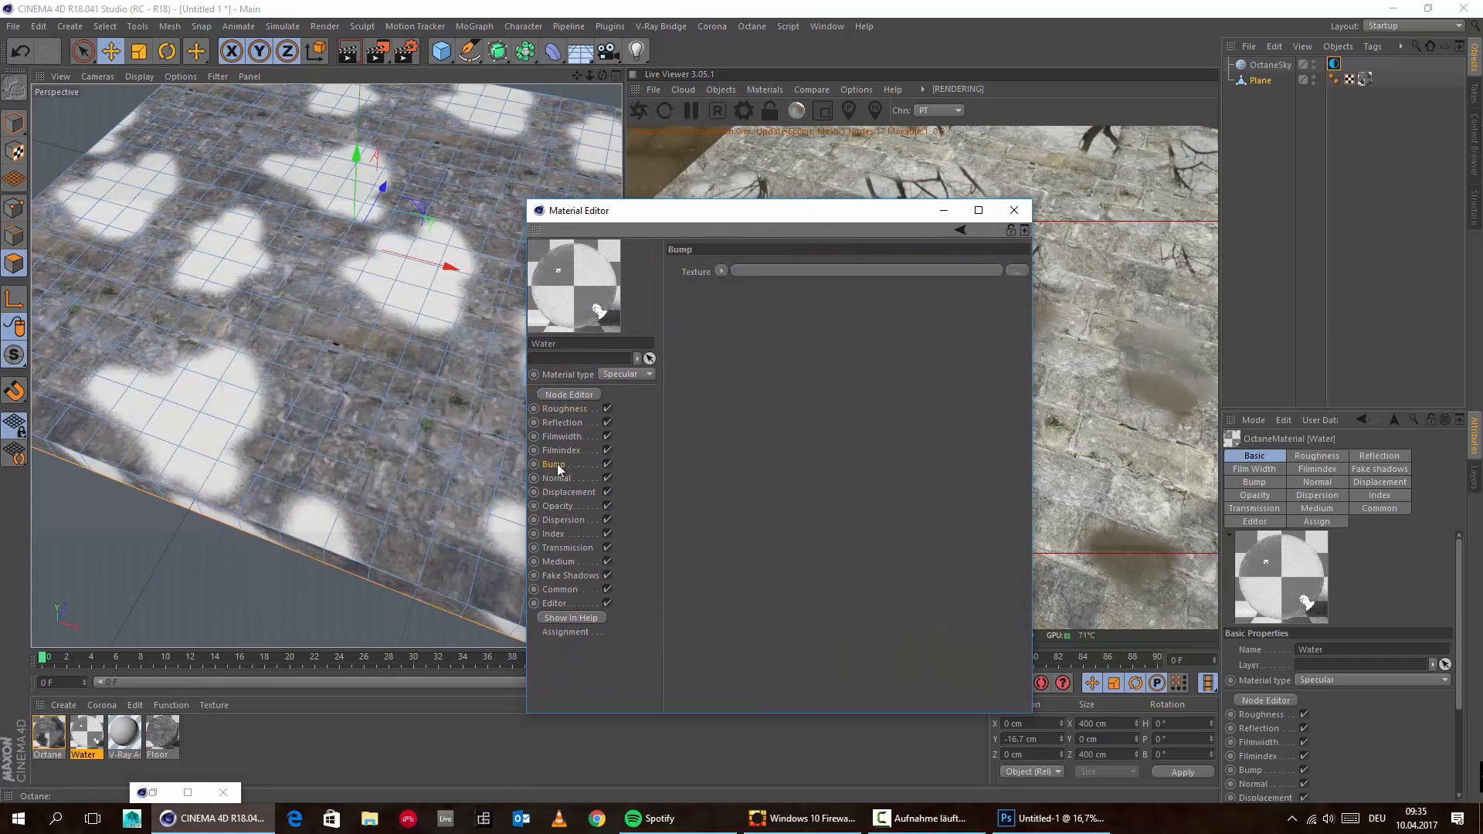
left_click(721, 271)
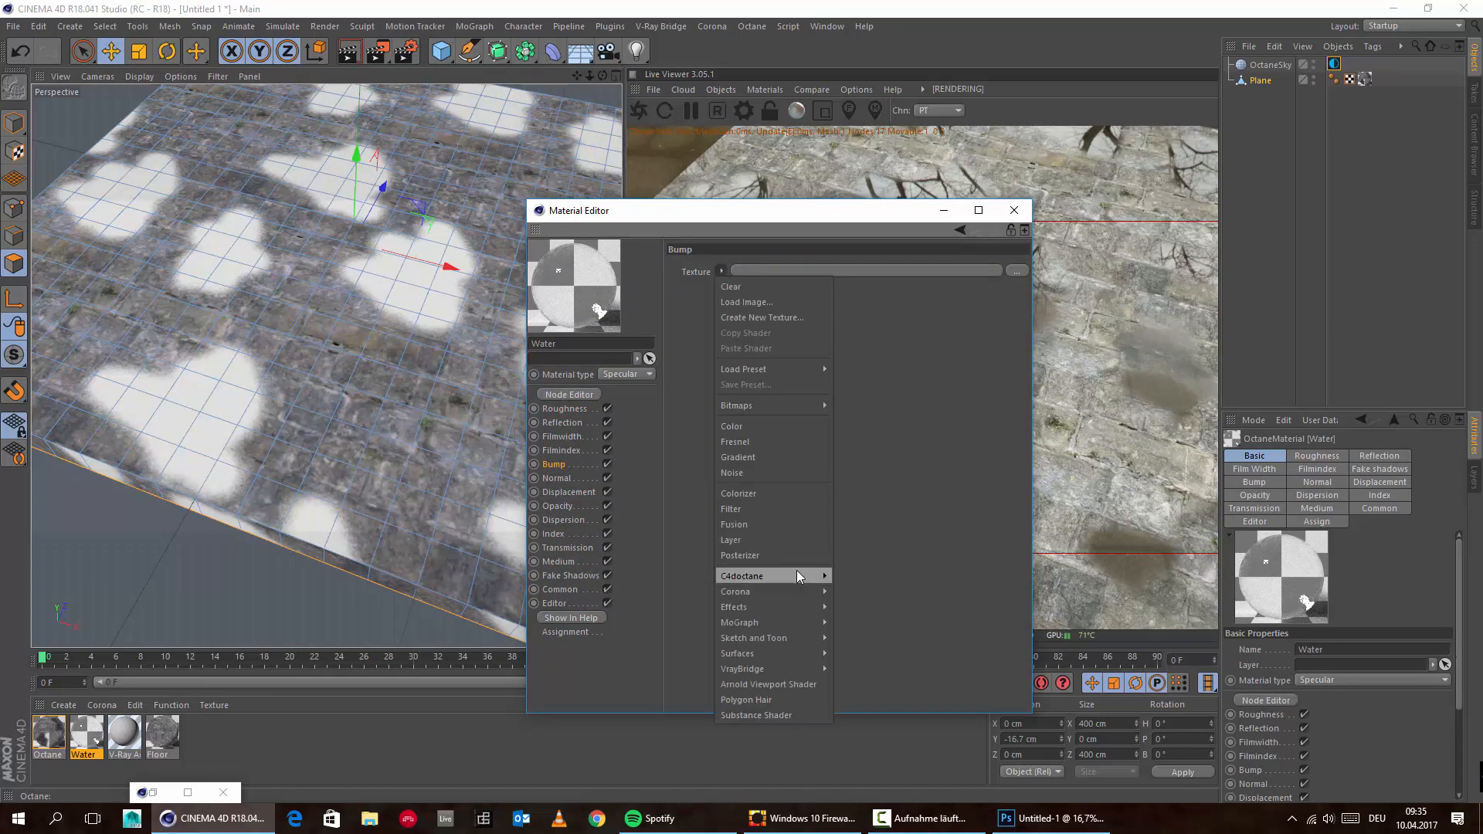
mouse_move(800, 572)
left_click(906, 511)
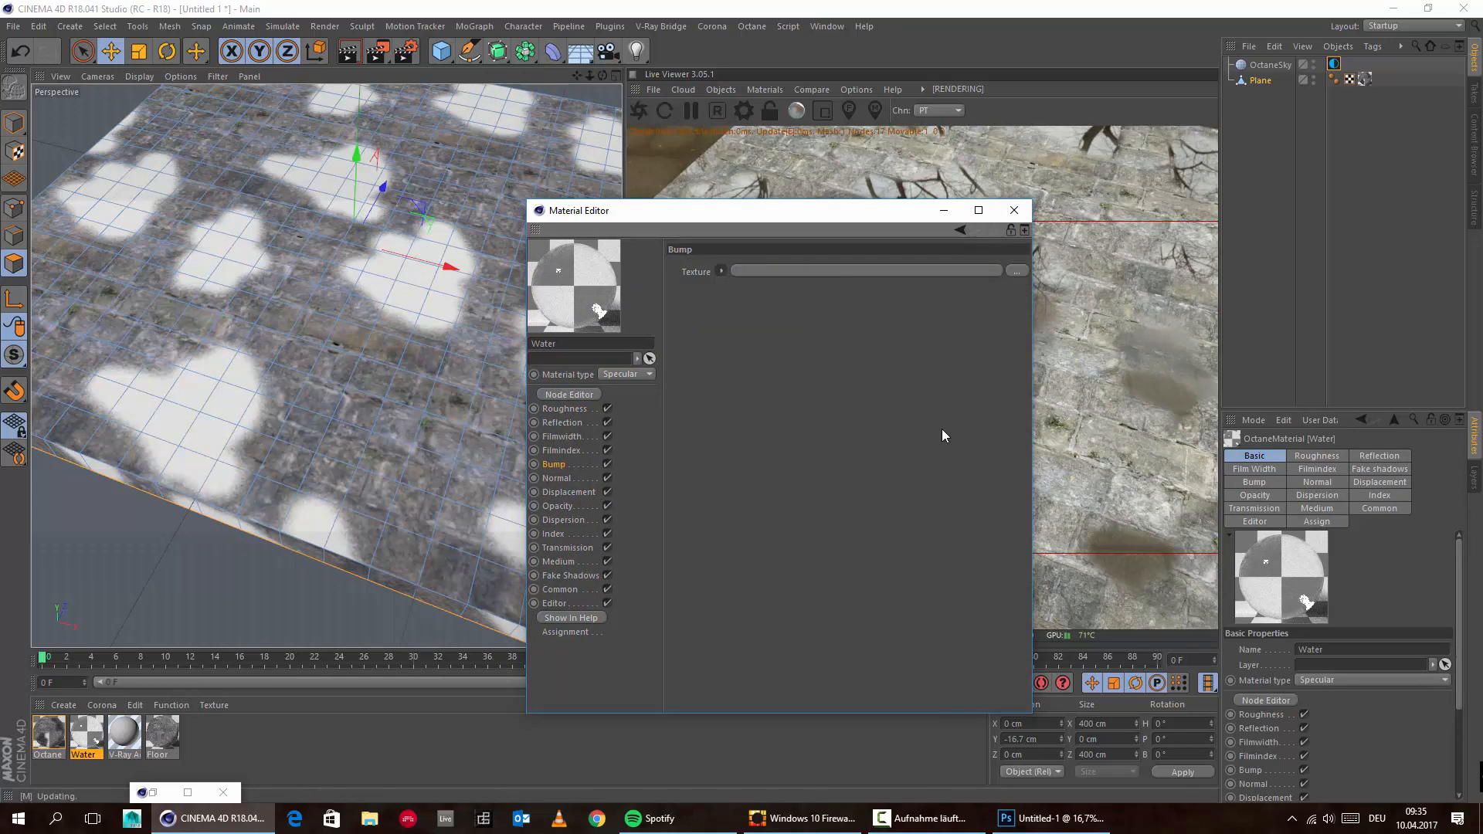
left_click(982, 272)
Load Paddle.tif from the Desktop into the bump image texture without copying it to the project
left_click(1017, 280)
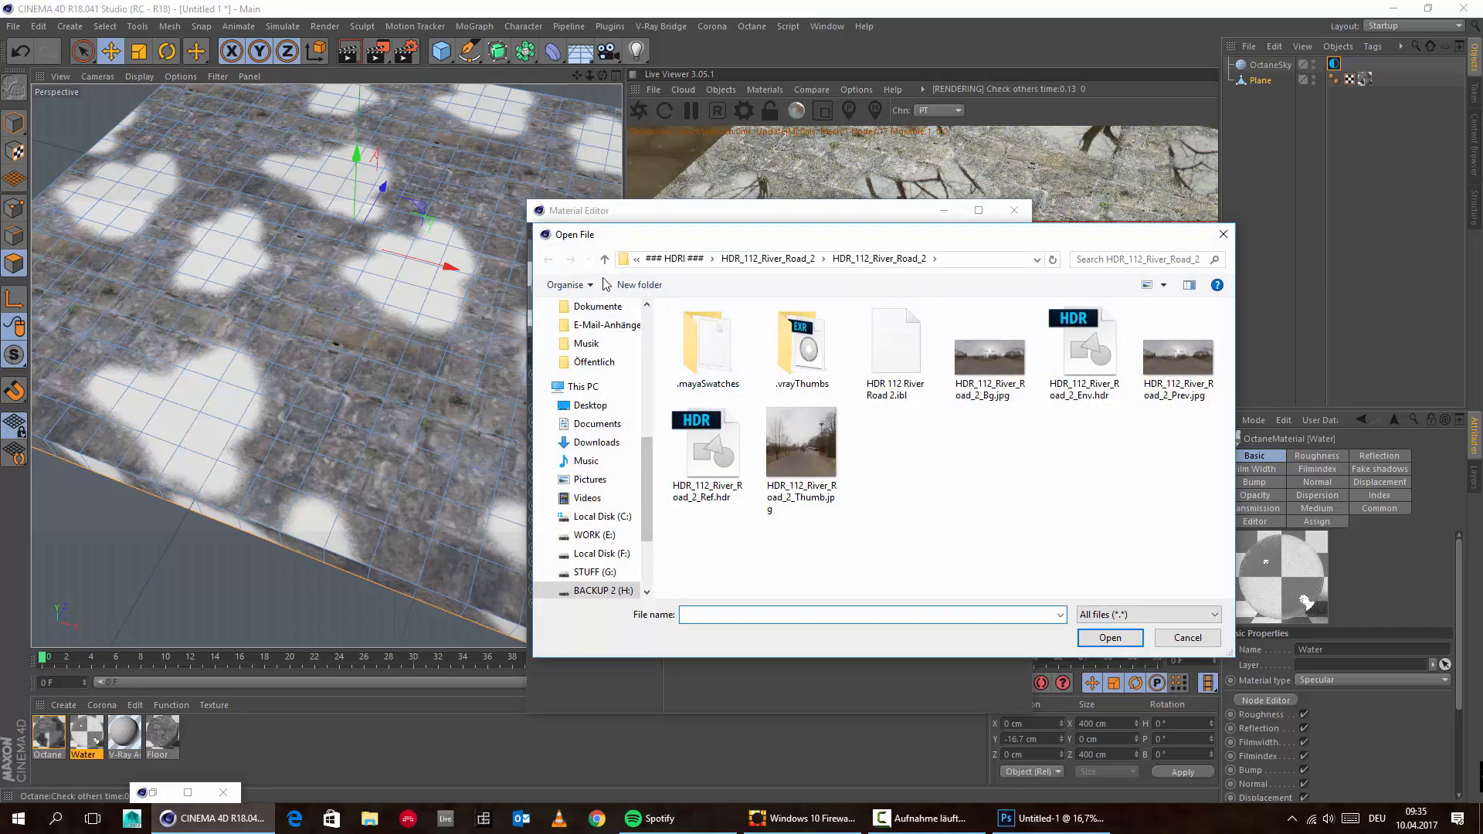
scroll(588, 401, "up", 10)
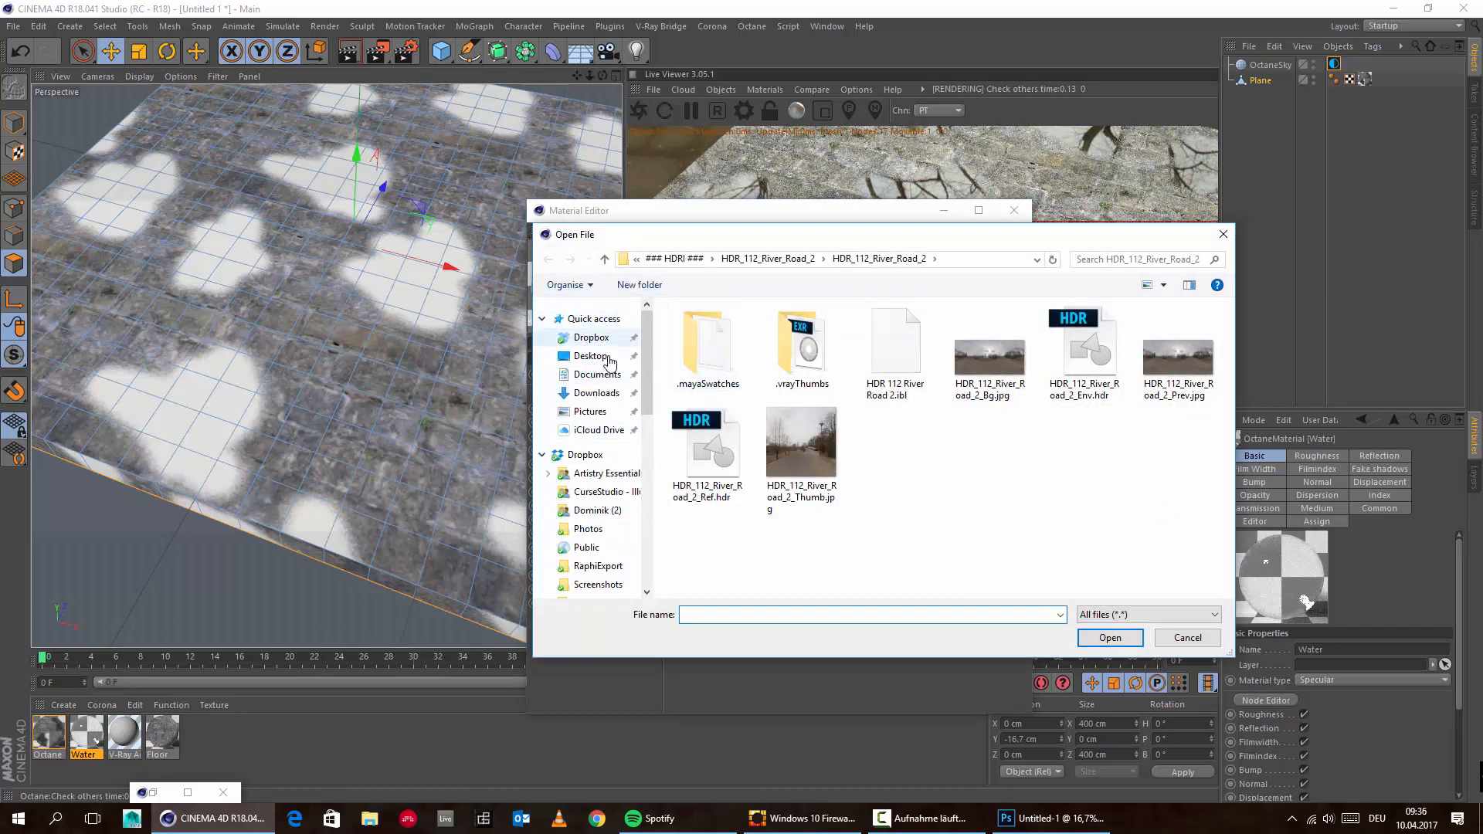
left_click(609, 361)
left_click(895, 347)
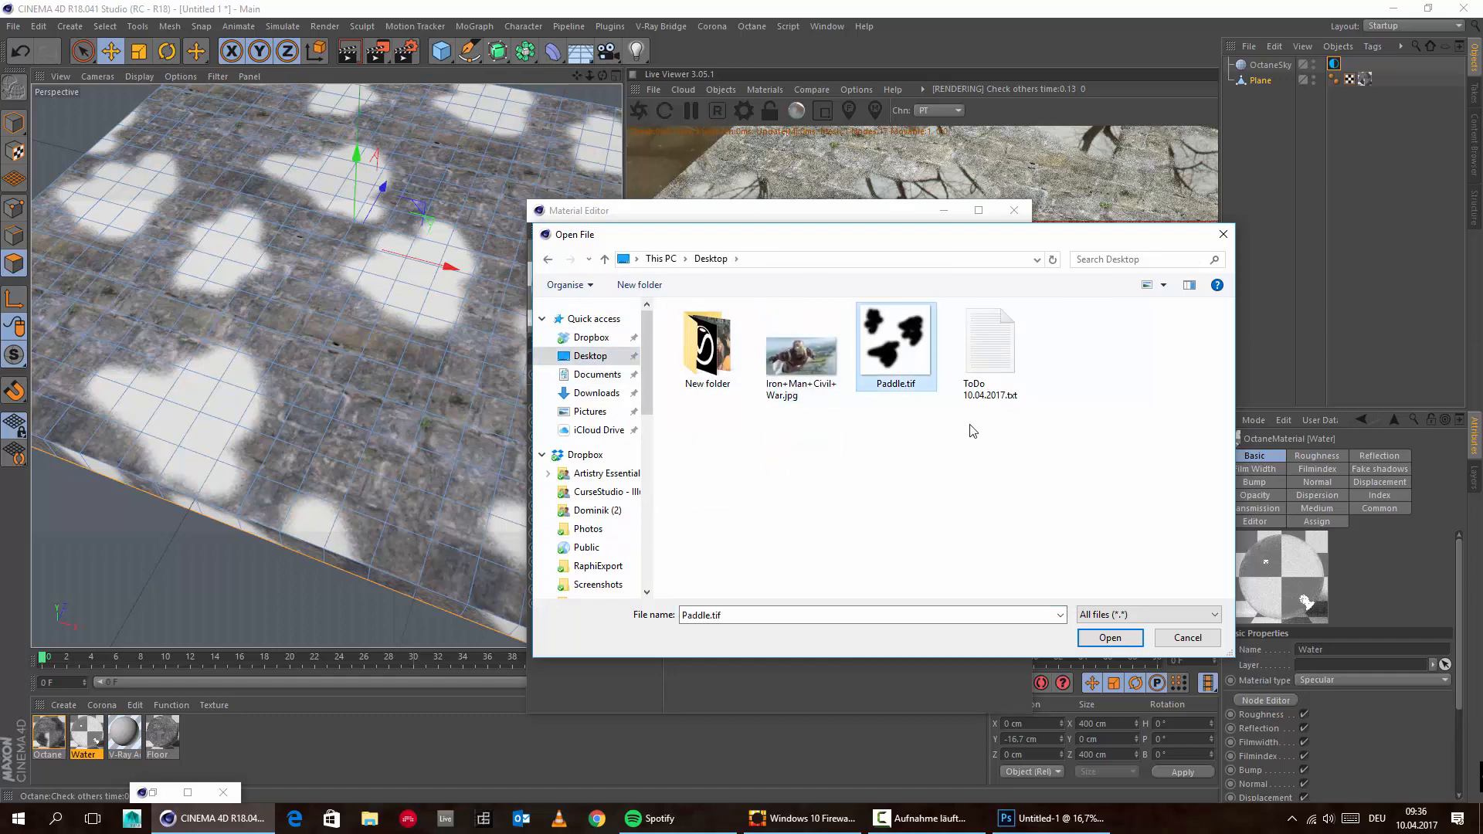
left_click(1110, 637)
left_click(834, 468)
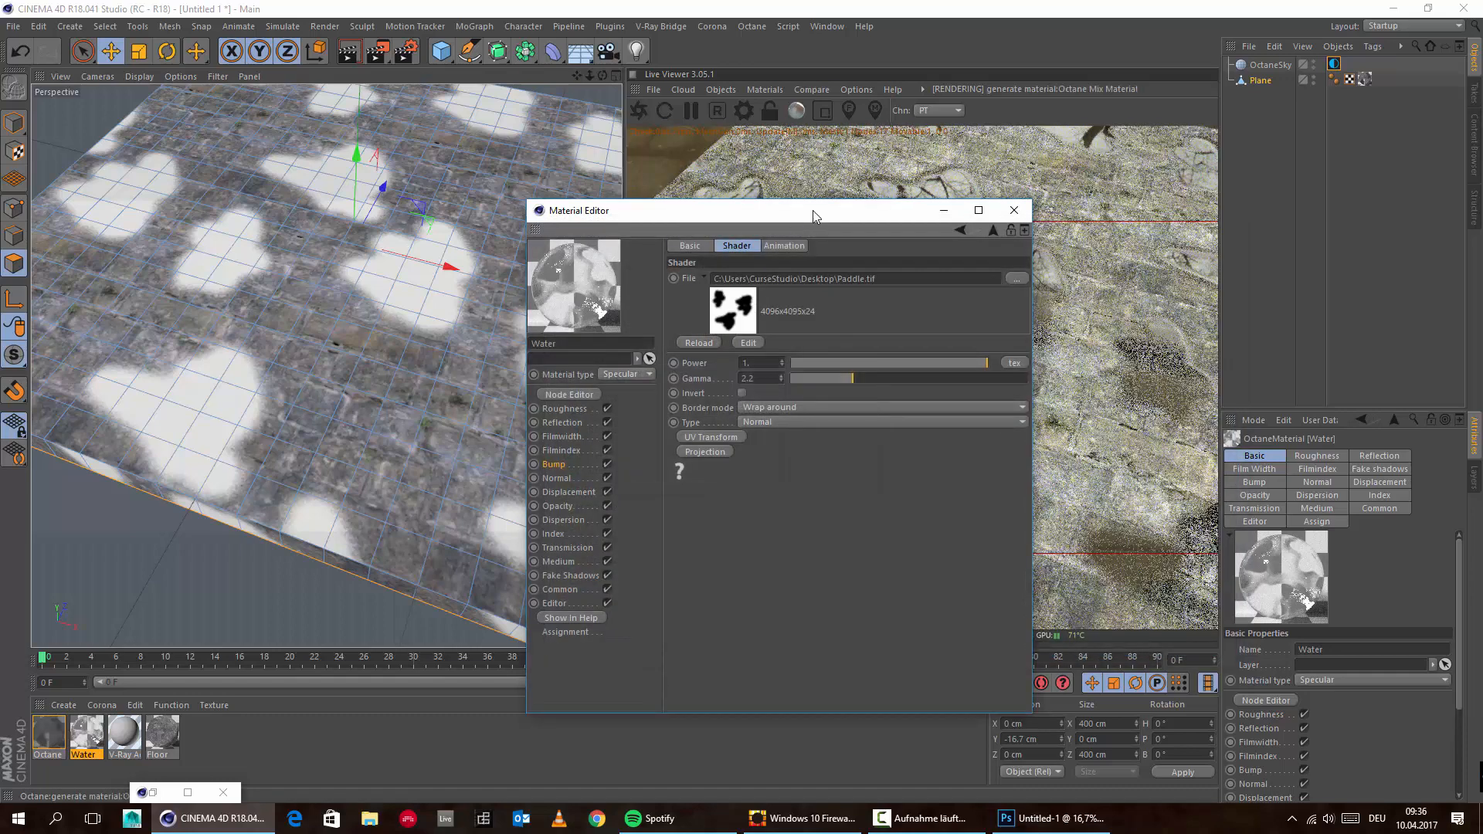
left_click_drag(814, 217, 363, 194)
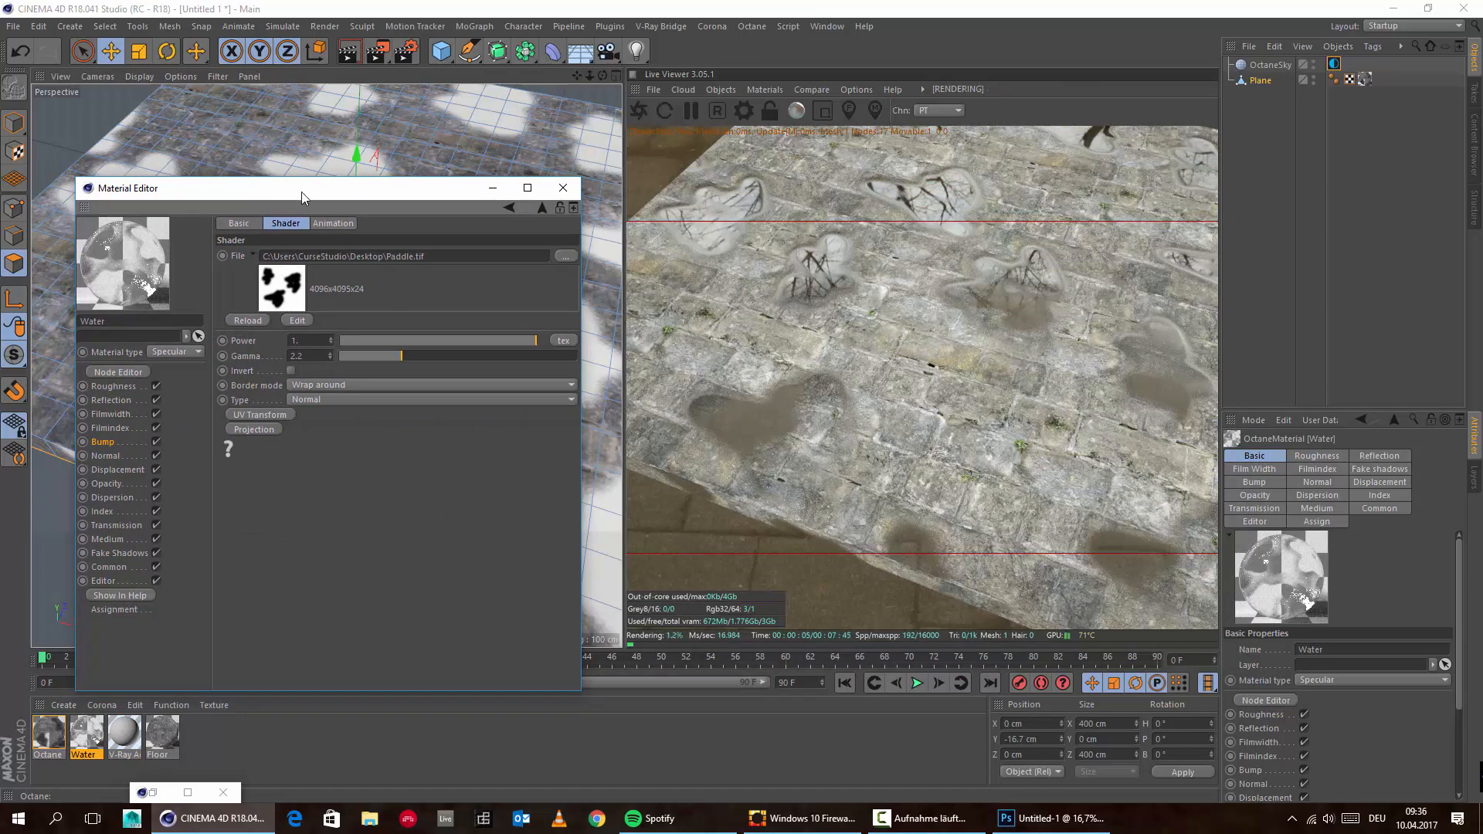
Copy the image texture shader from the Water material's Bump channel
left_click_drag(301, 192, 1088, 235)
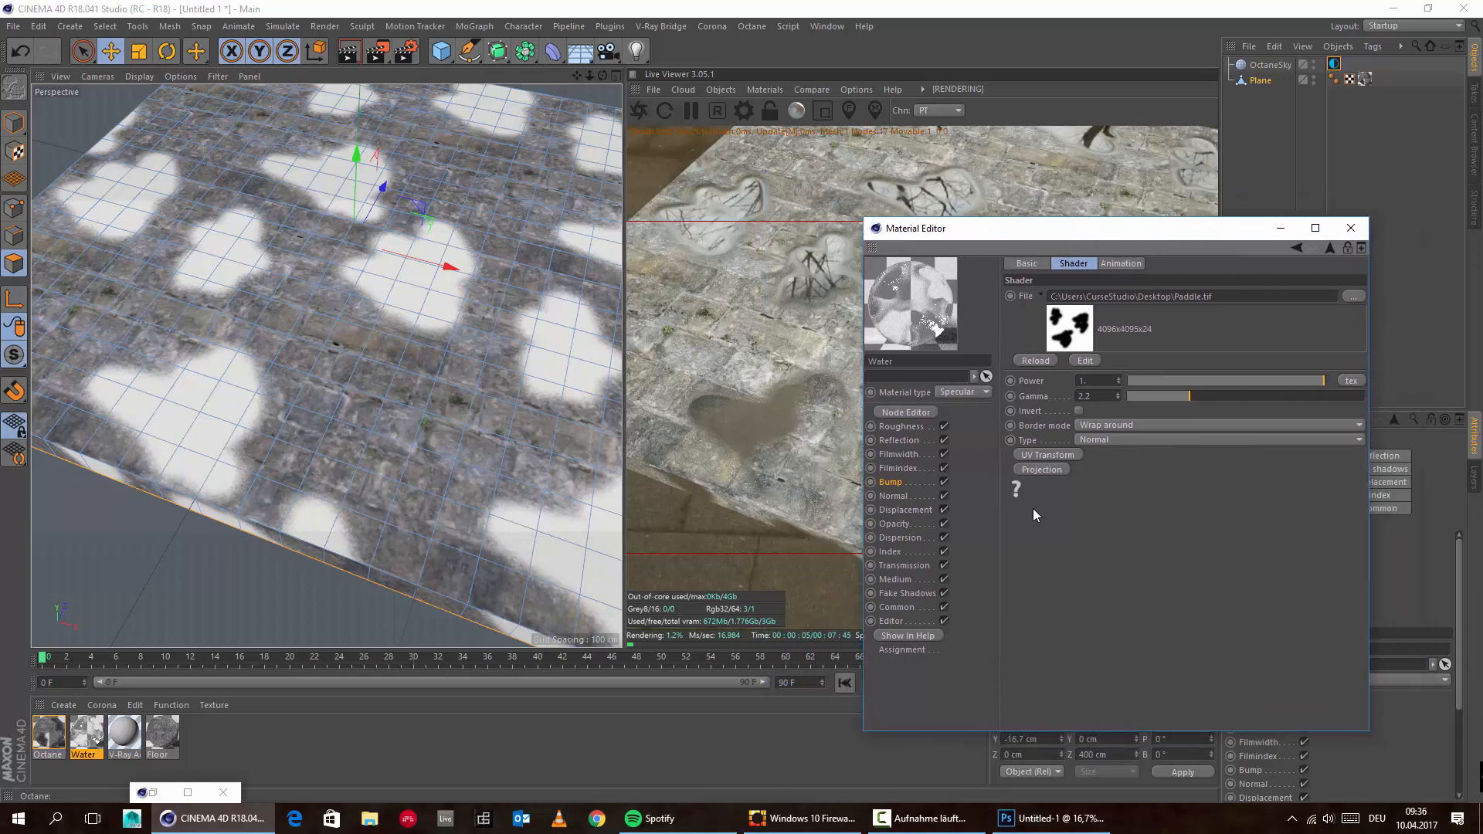
left_click(889, 481)
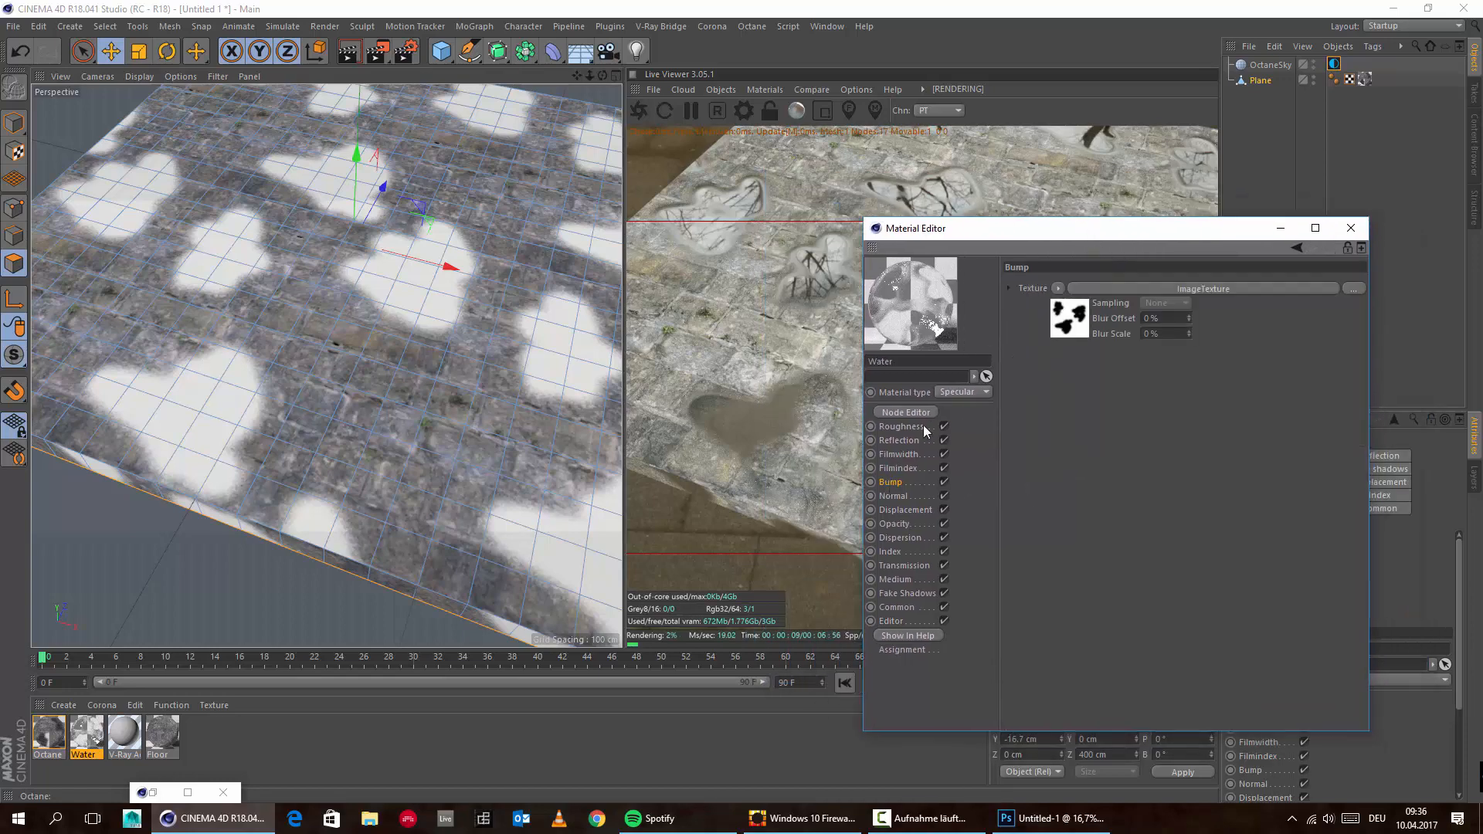
left_click(1058, 288)
left_click(1078, 371)
Add a C4doctane Displacement shader with the copied image texture to the Water material and disable its Bump channel
left_click(894, 509)
left_click(1058, 284)
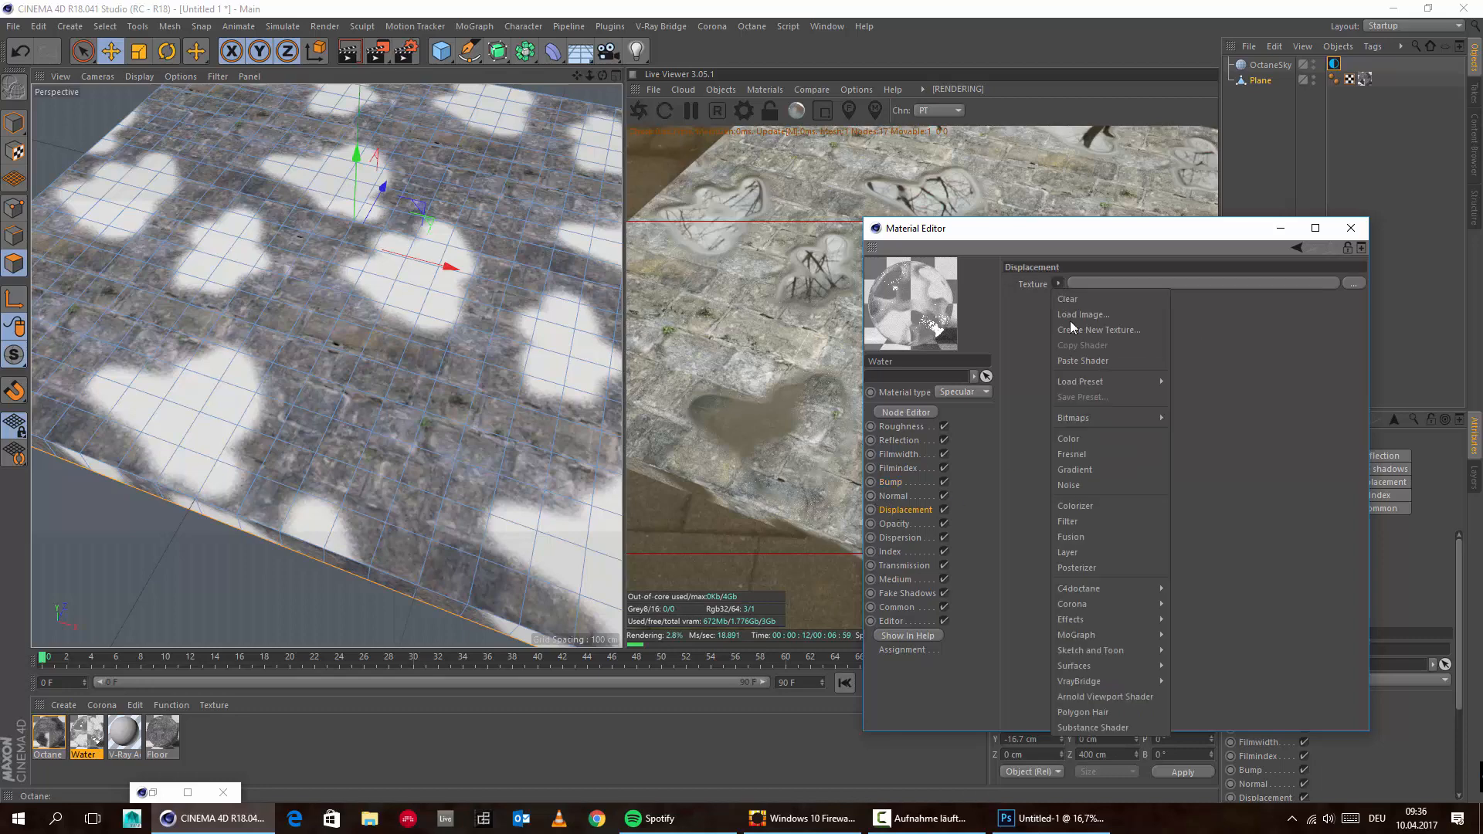
mouse_move(1133, 603)
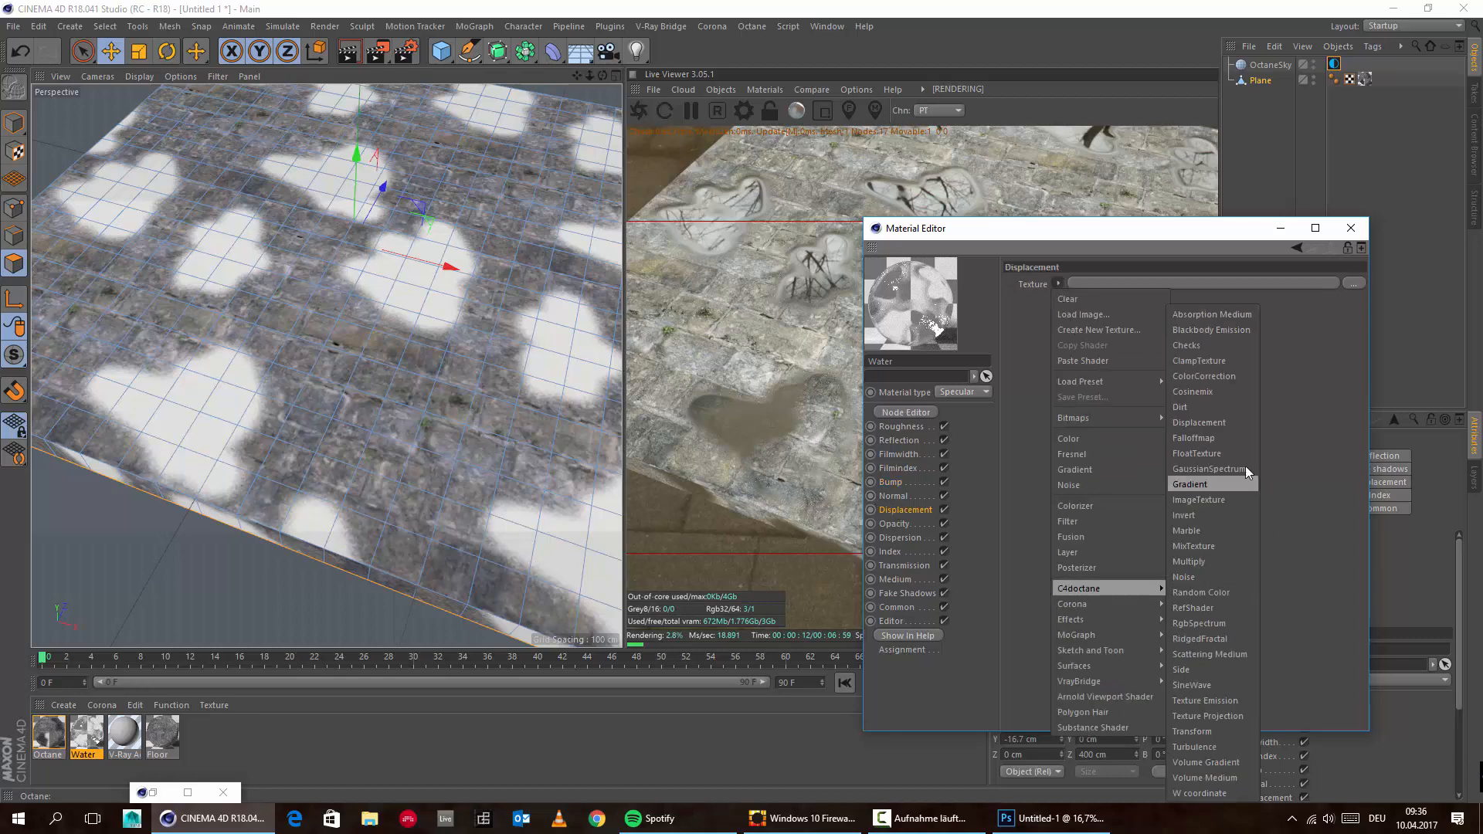
left_click(1245, 465)
left_click(1189, 283)
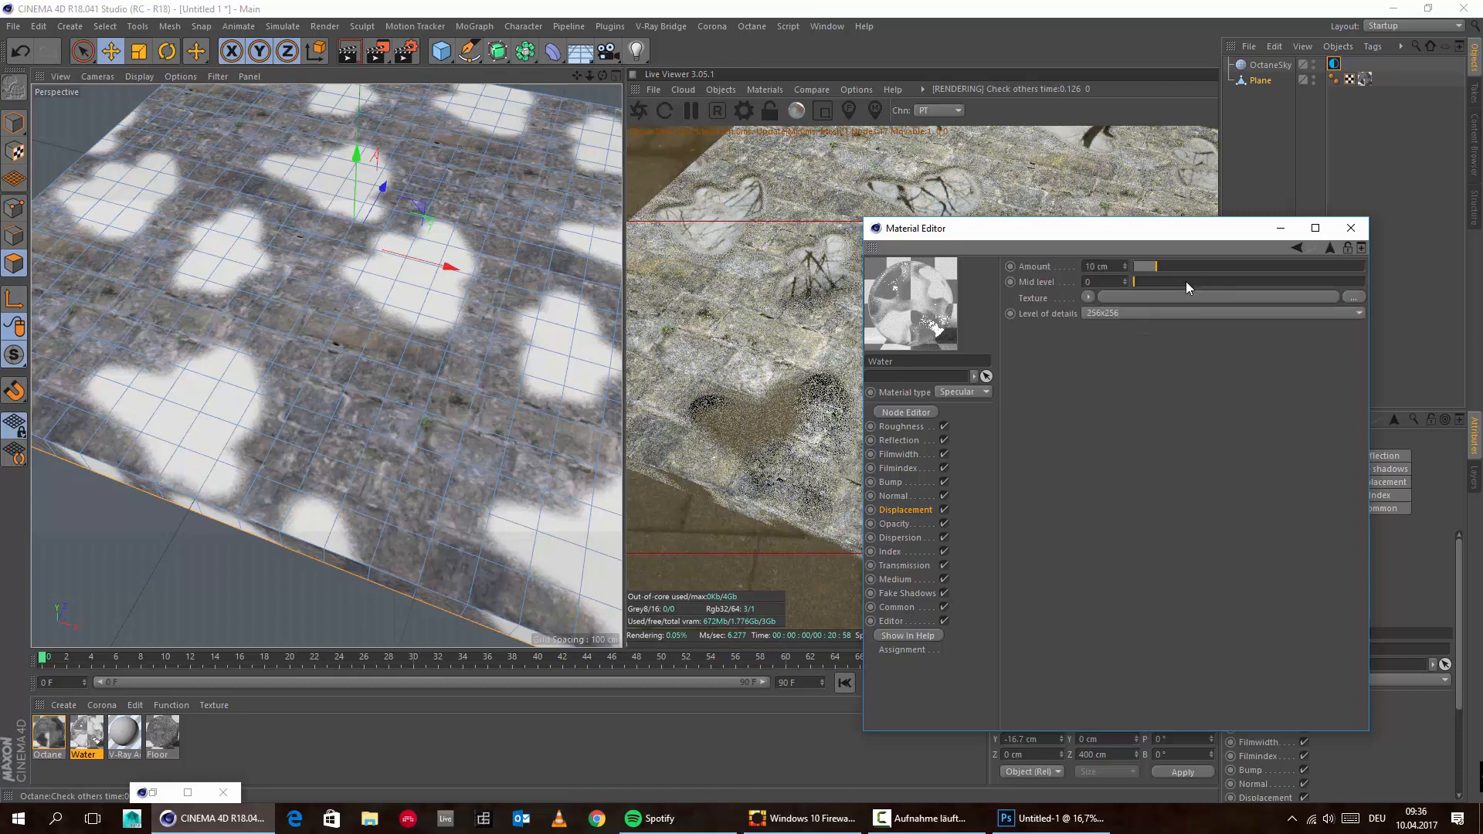
left_click(1089, 297)
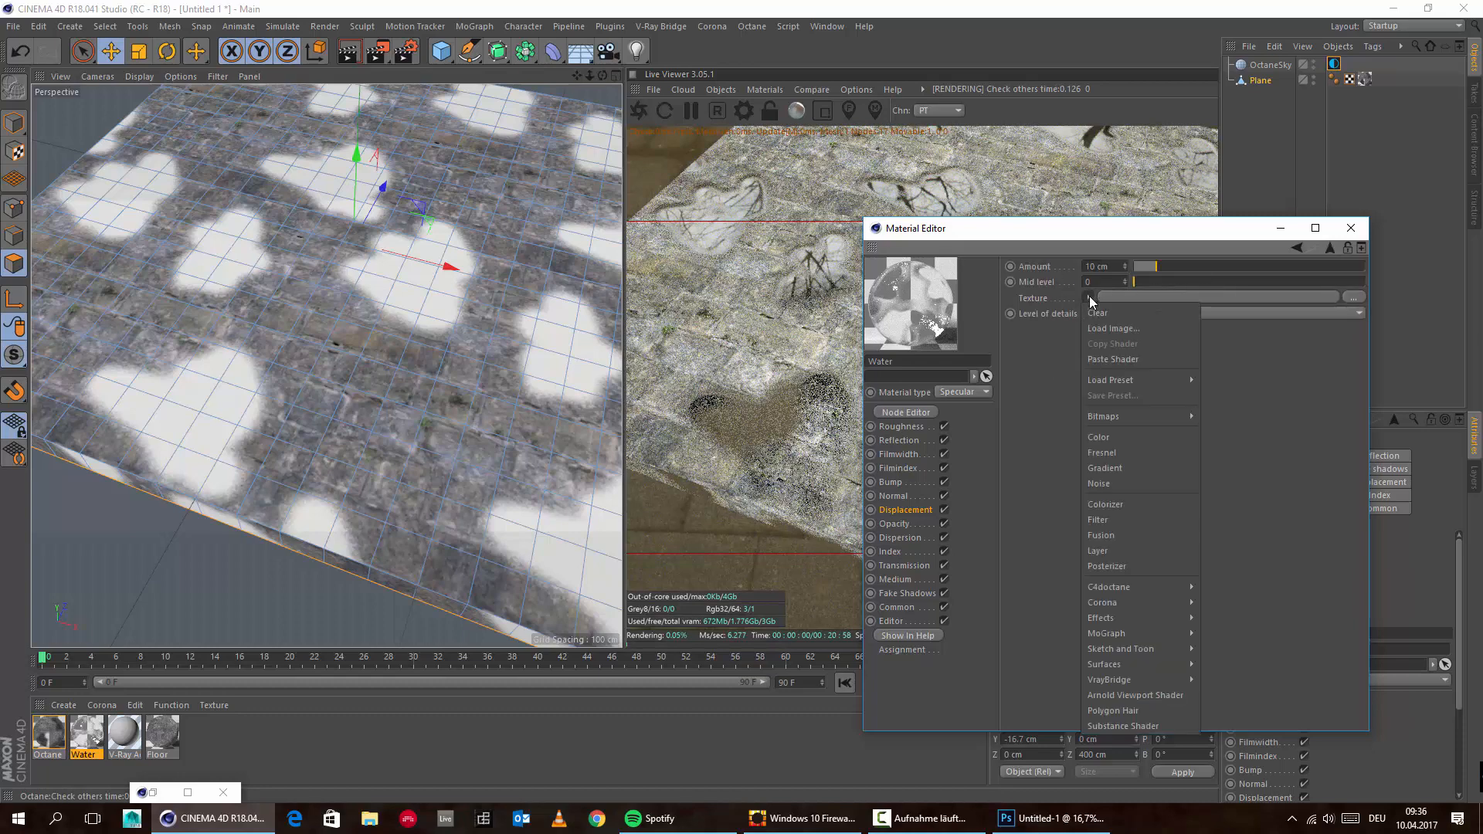
left_click(1135, 359)
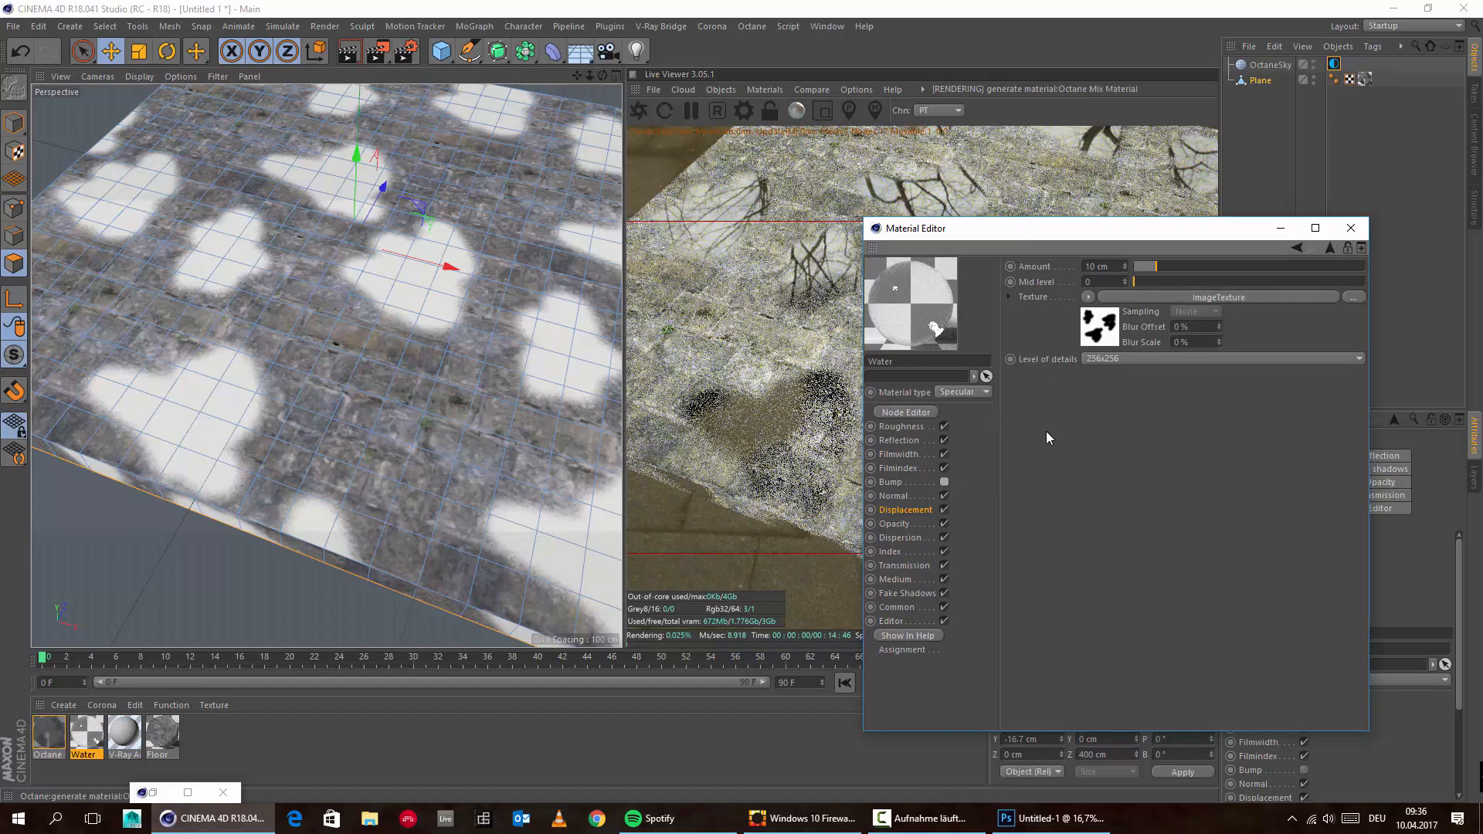
Set the Water displacement's Level of details to 4096x4096 and its Amount to 87 cm
left_click(1143, 360)
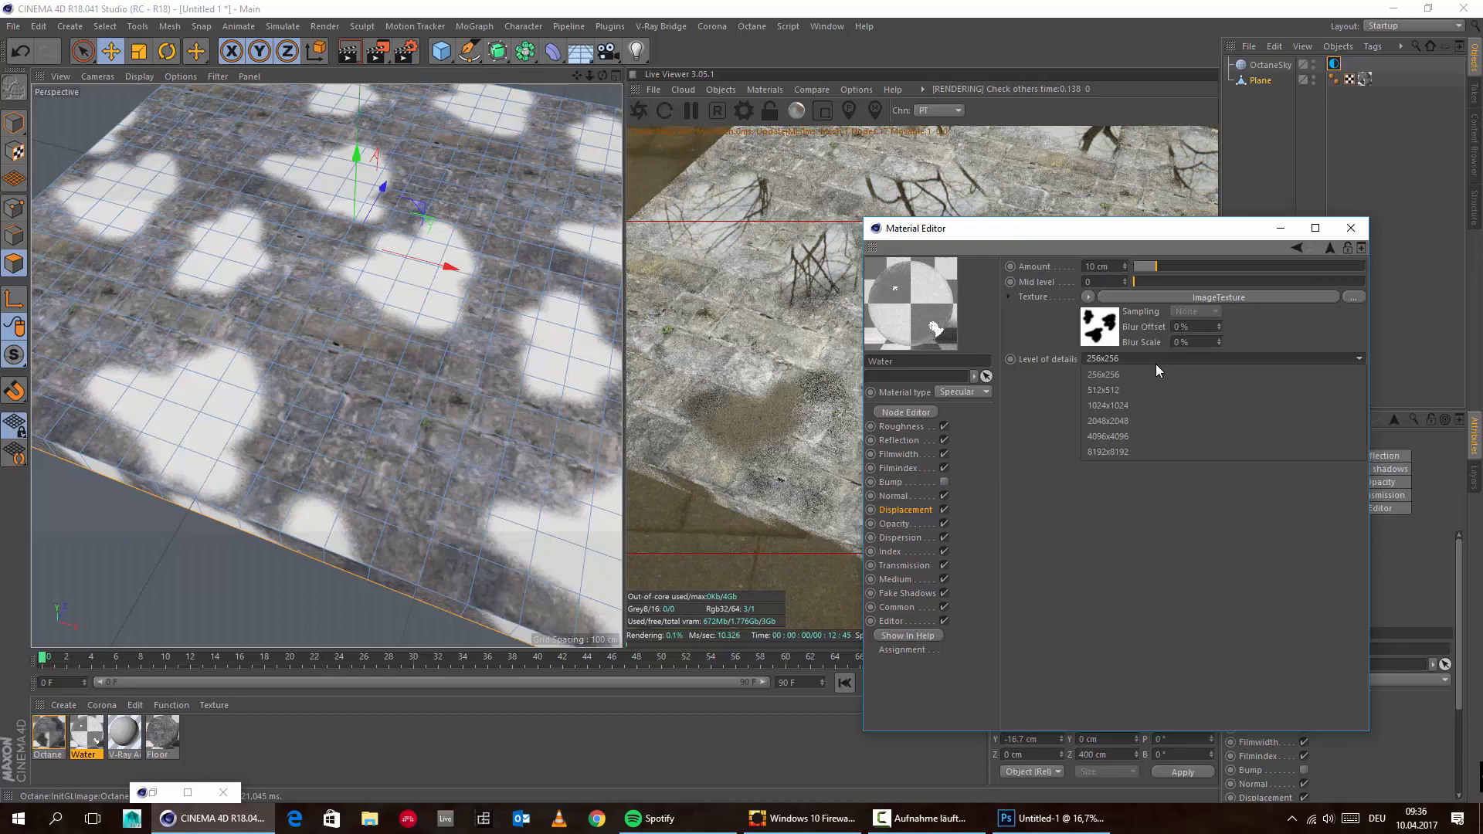
left_click(1135, 434)
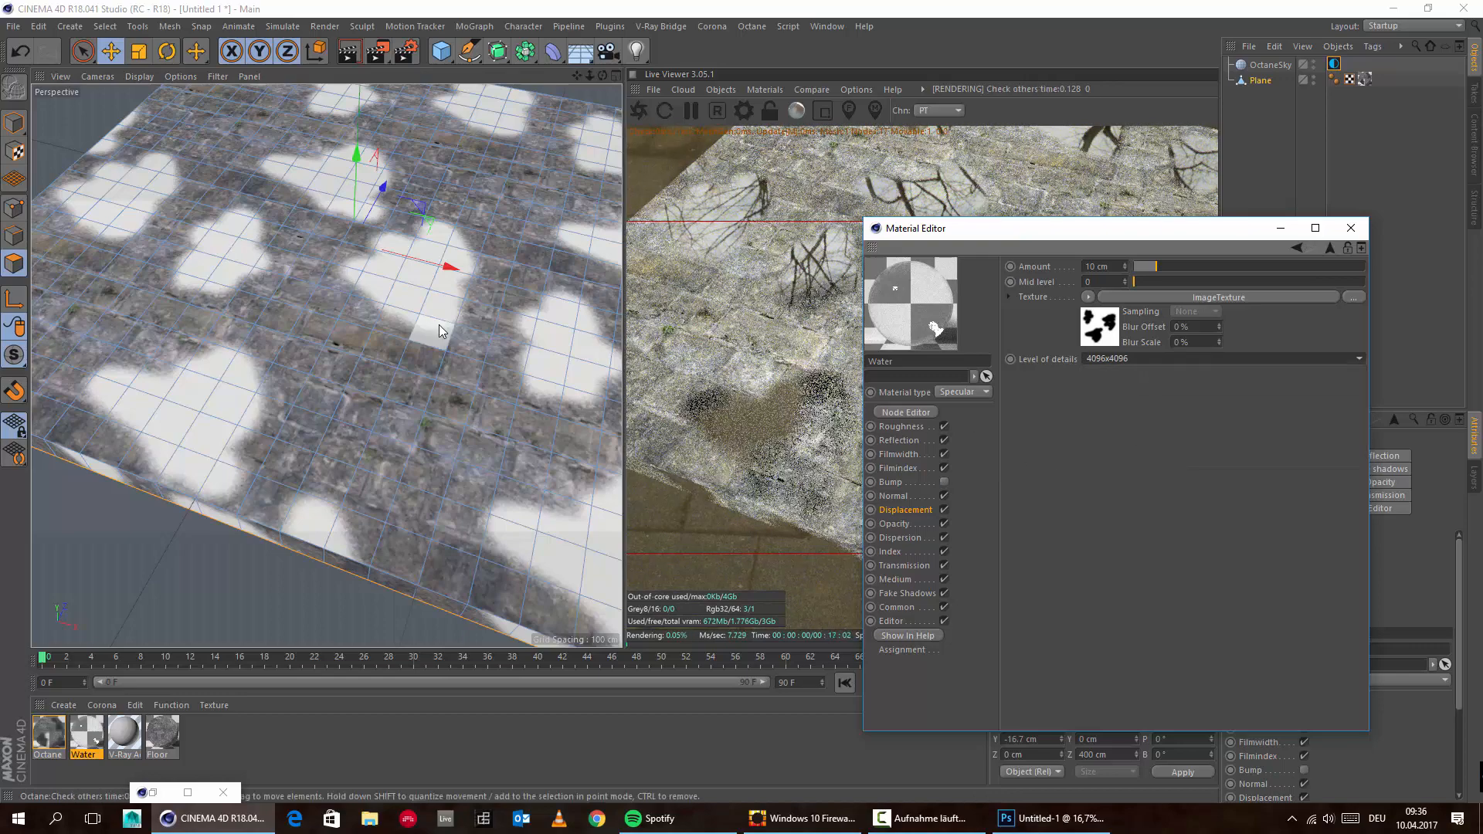
left_click_drag(437, 374, 434, 409, "alt")
left_click_drag(1156, 265, 1333, 264)
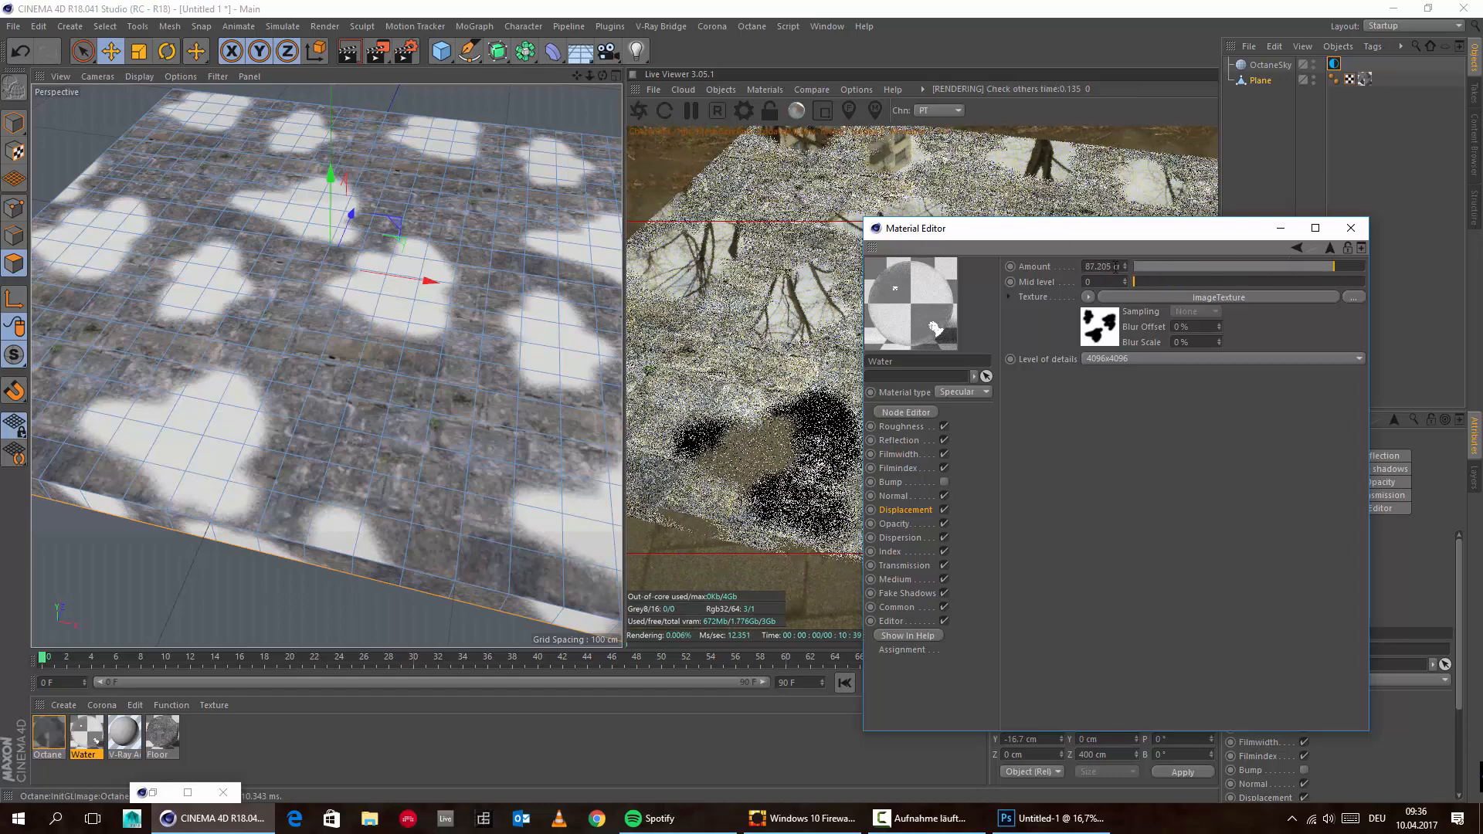
left_click(1125, 268)
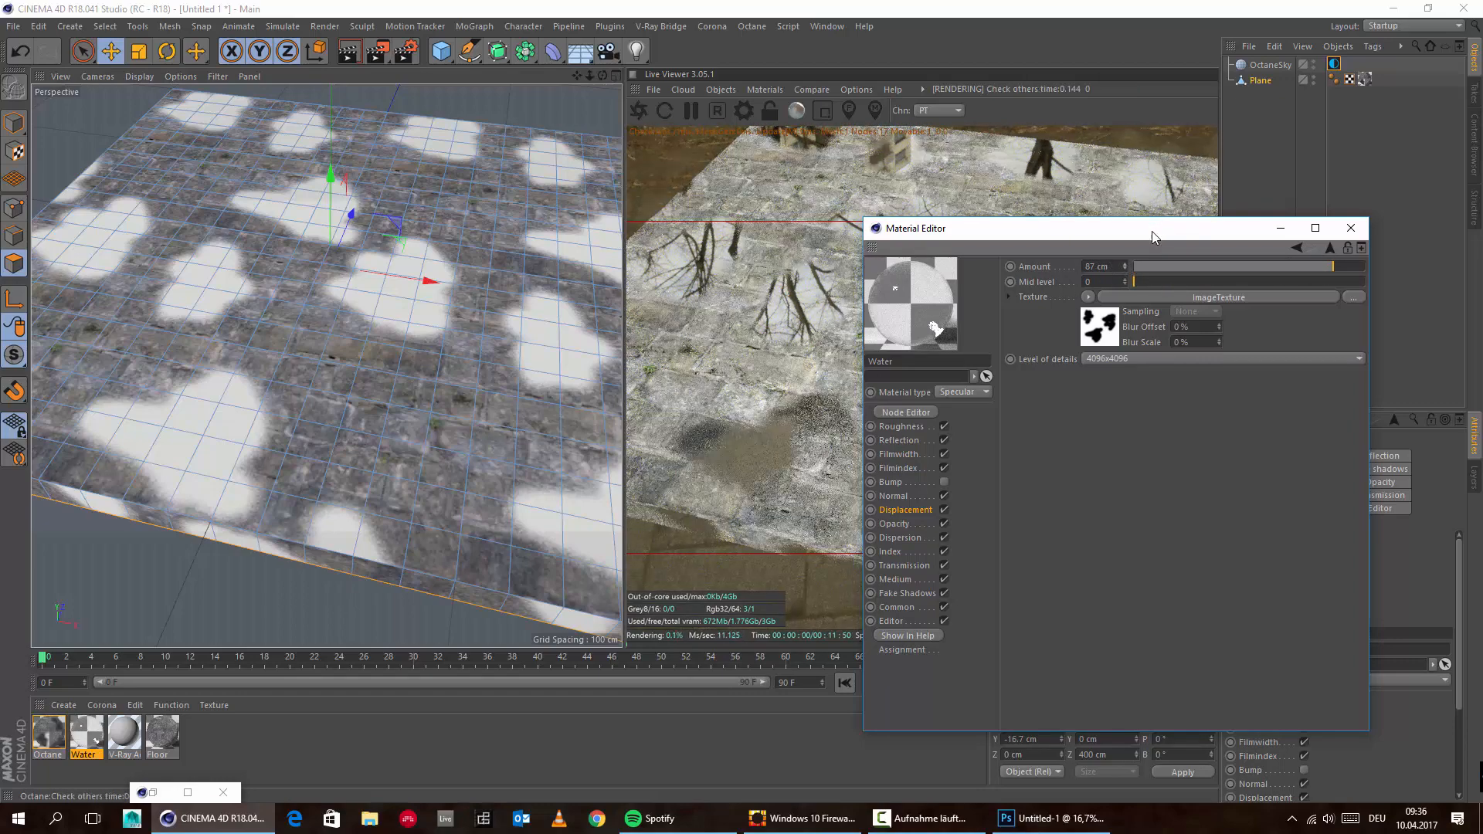
Try UVW Mapping as the projection of the Plane's mix material texture tag, with its Length U reset to 100 %
left_click_drag(1152, 230, 963, 216)
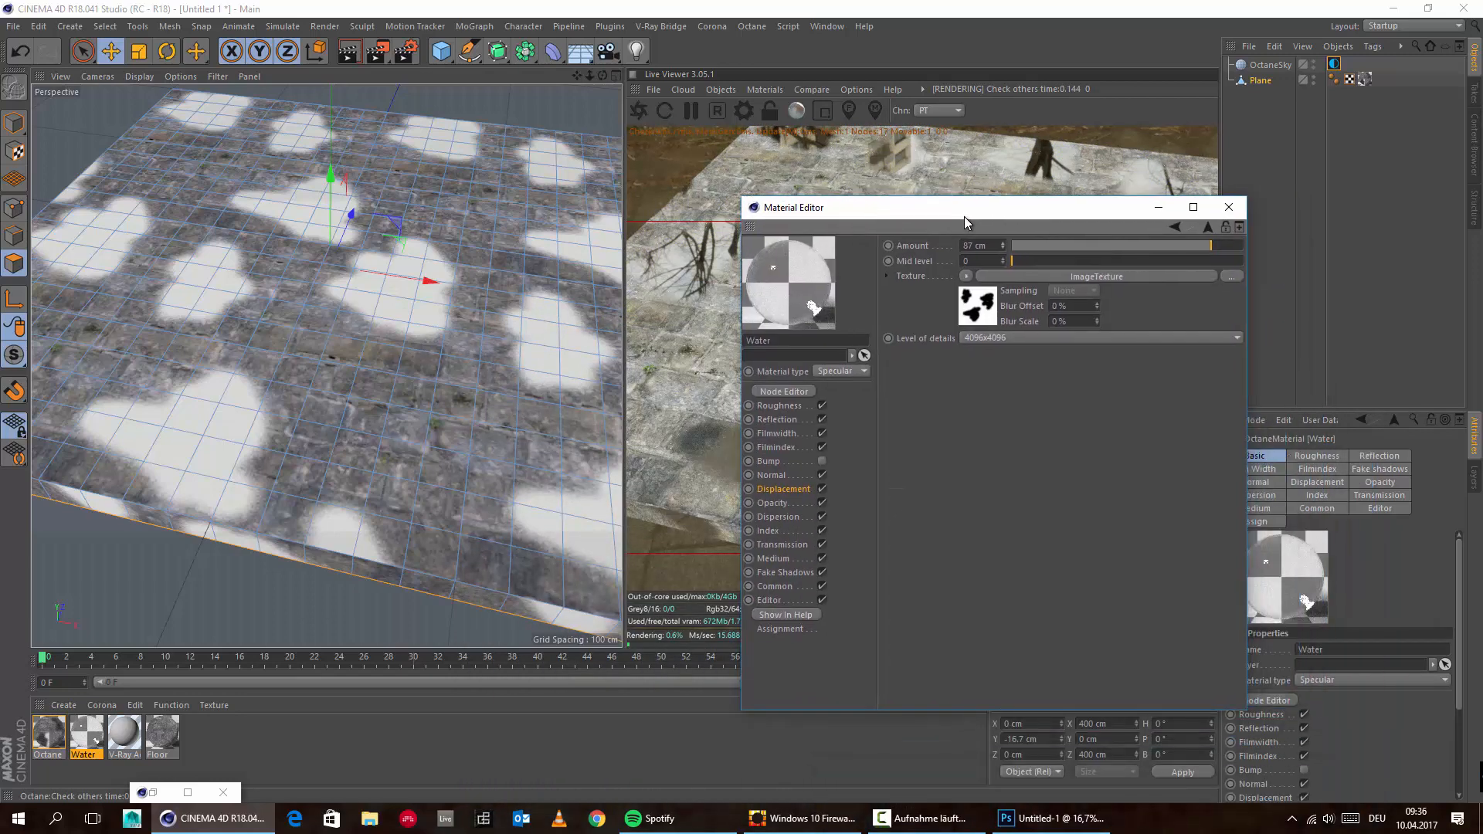
left_click(1364, 79)
left_click(1346, 519)
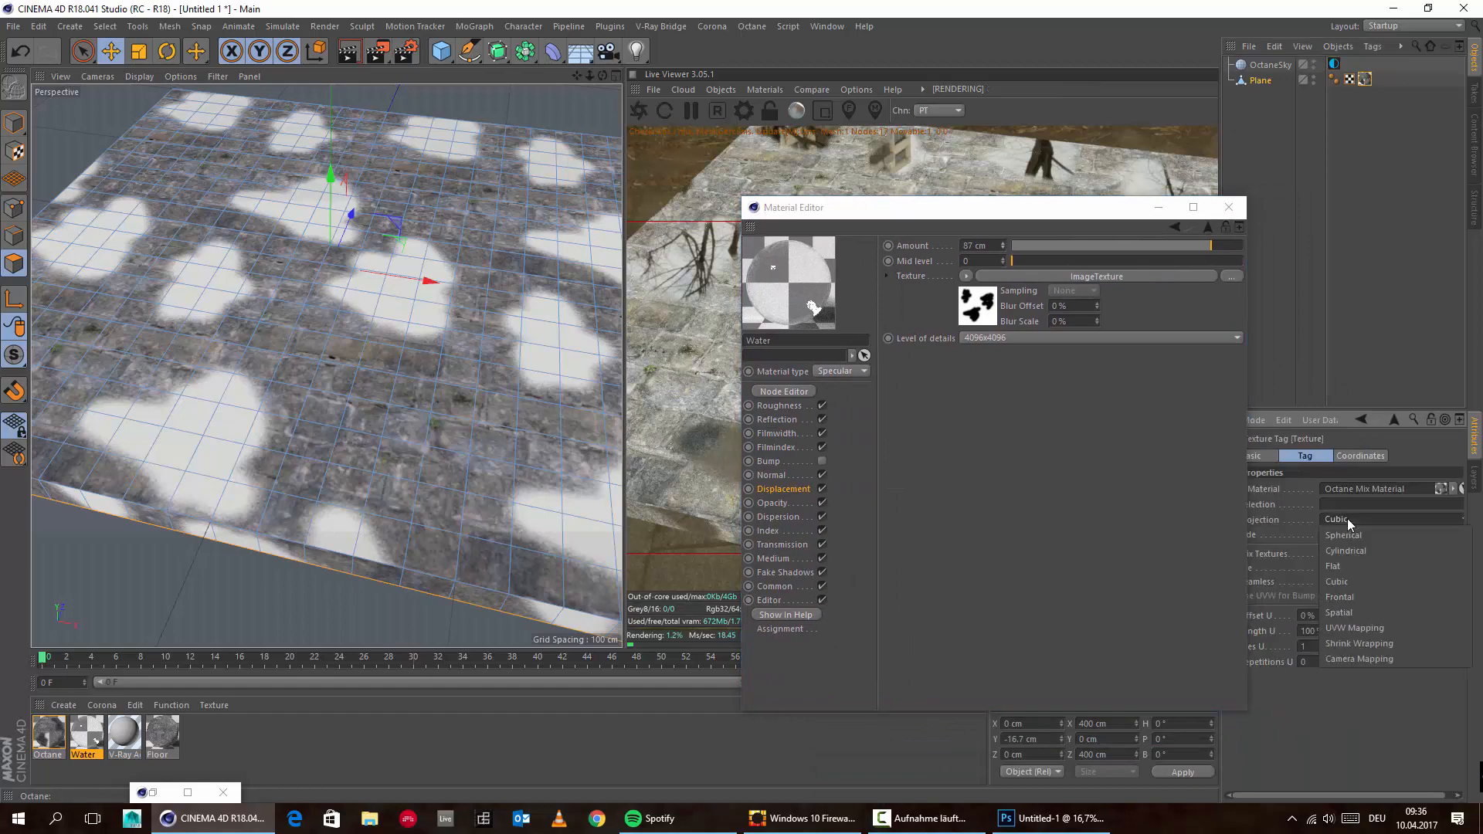
left_click(1361, 627)
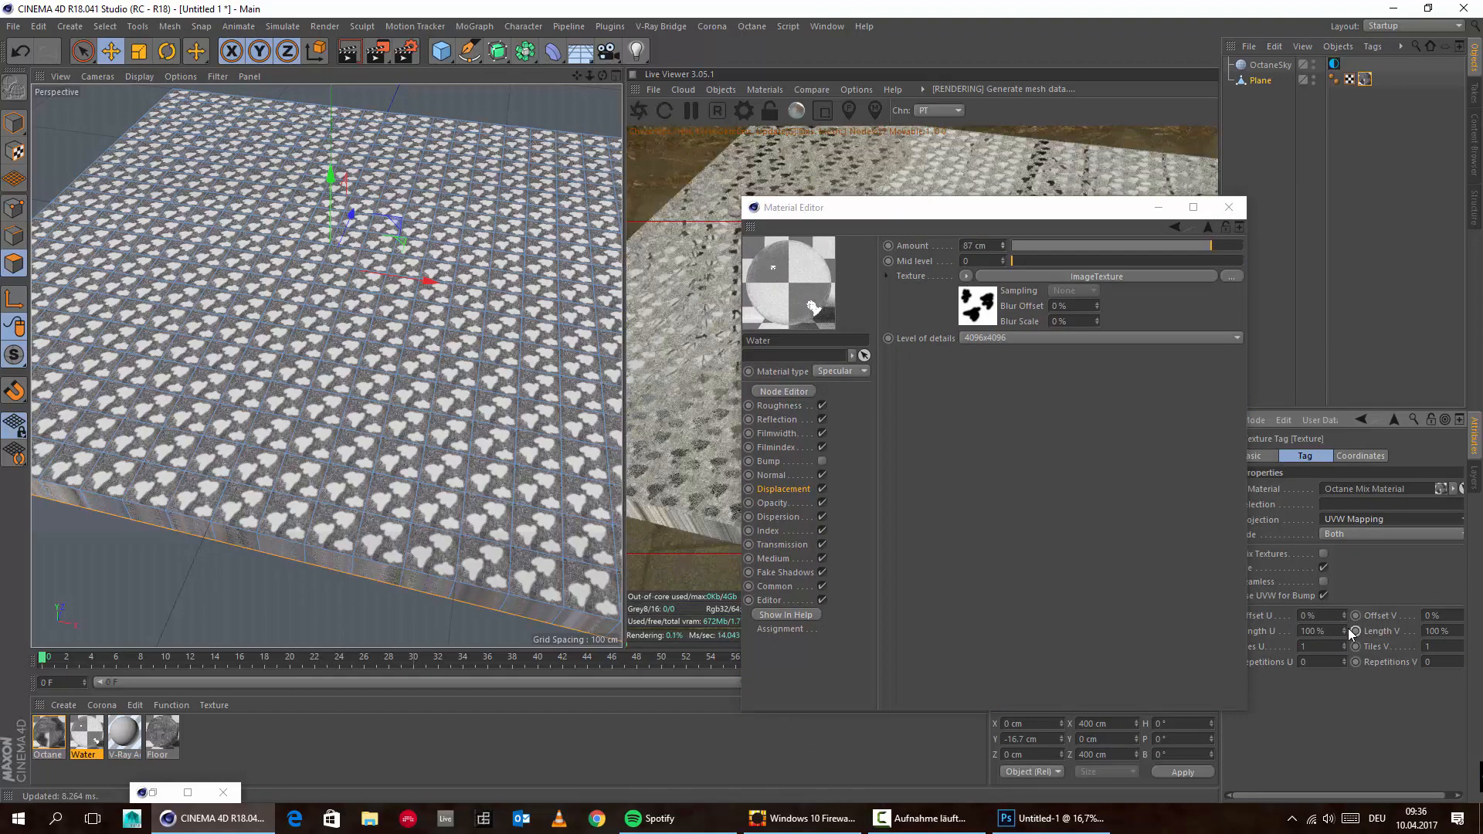
left_click_drag(1344, 631, 1405, 625)
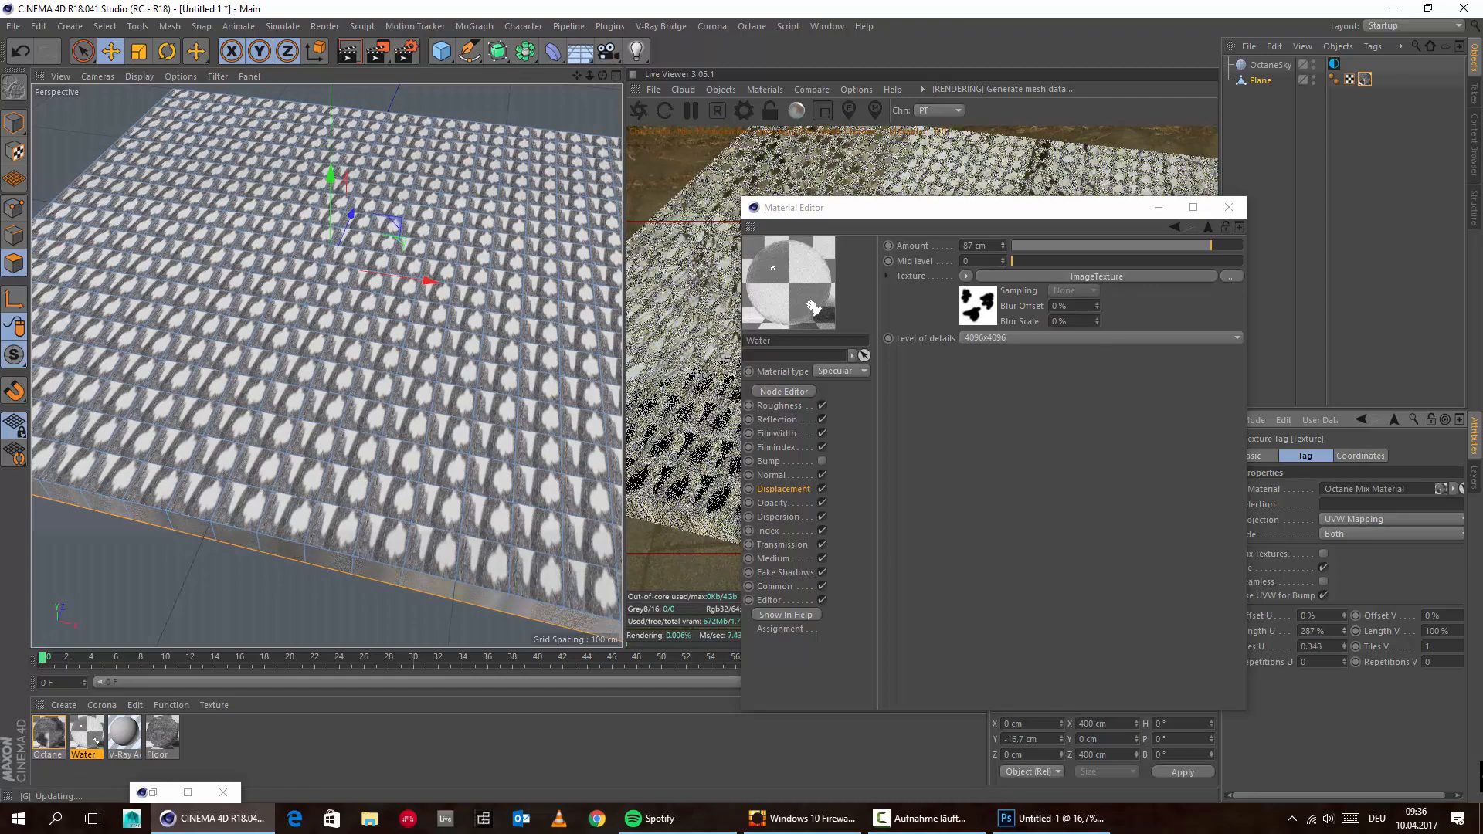
right_click(1347, 636)
left_click_drag(196, 352, 536, 313, "alt")
scroll(323, 381, "up", 12)
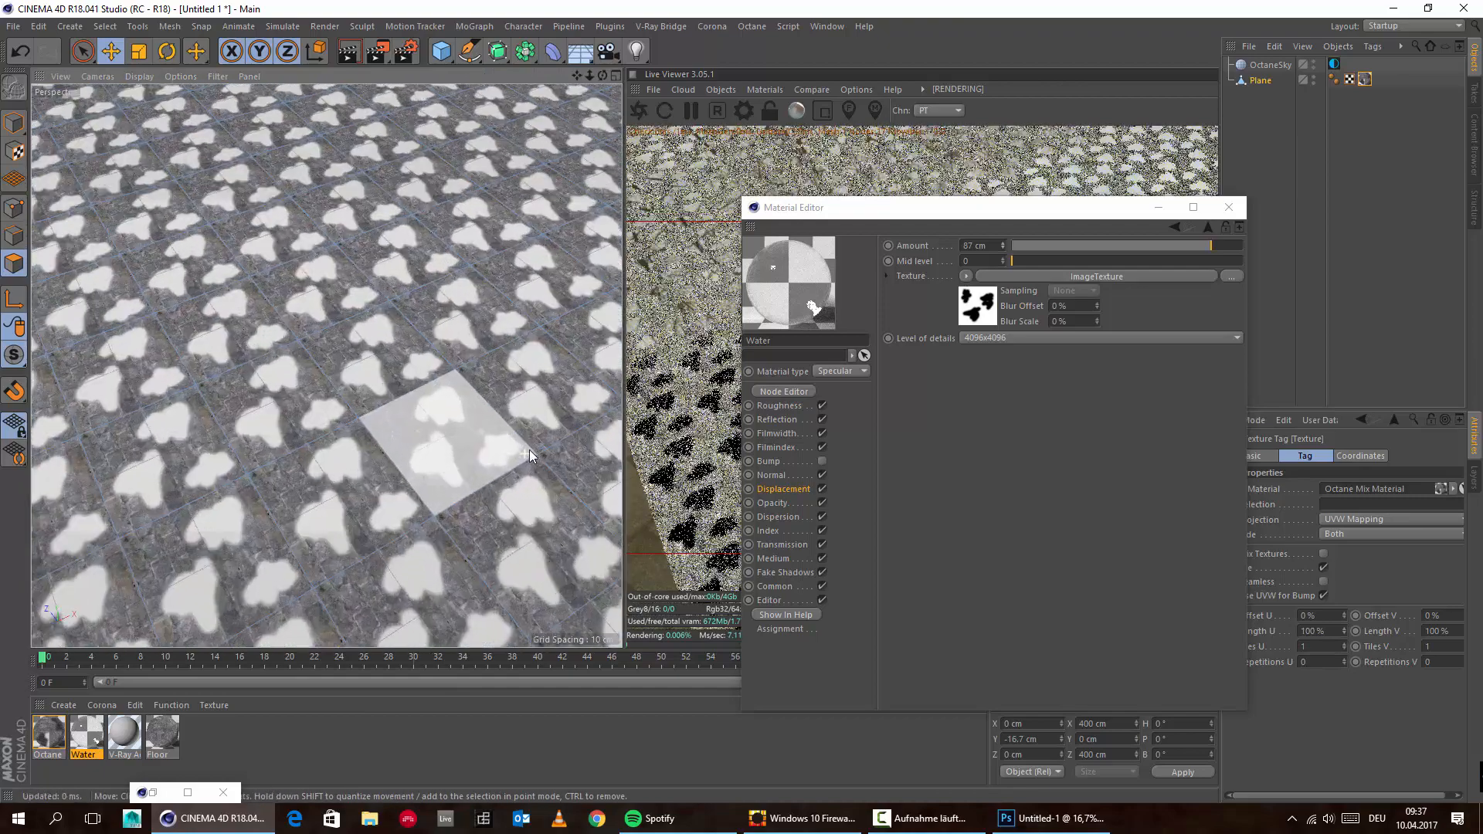
scroll(466, 511, "down", 10)
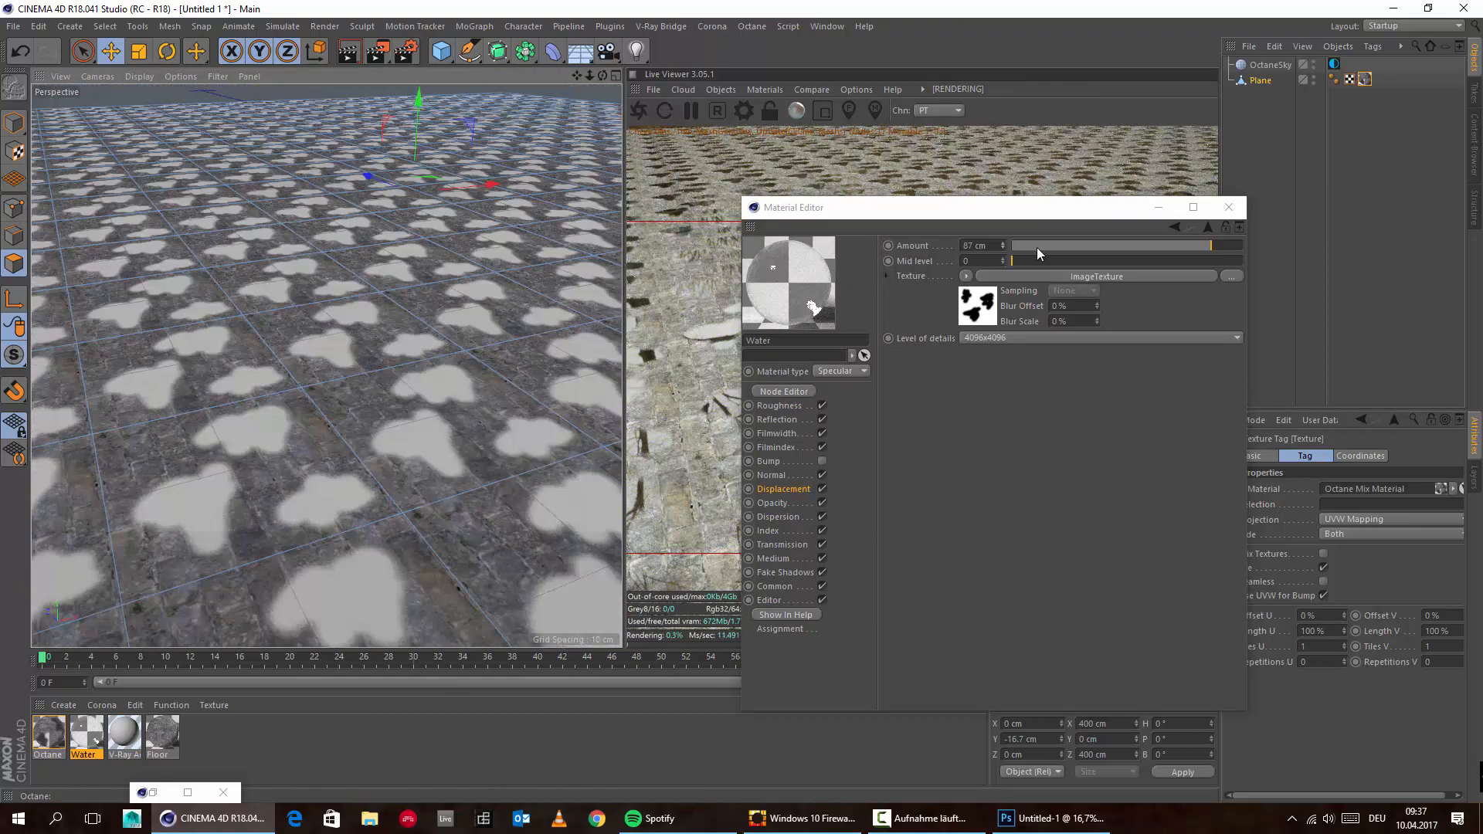
Reduce the Amount of the Water material's Displacement shader to 9 cm
left_click_drag(1036, 248, 1031, 245)
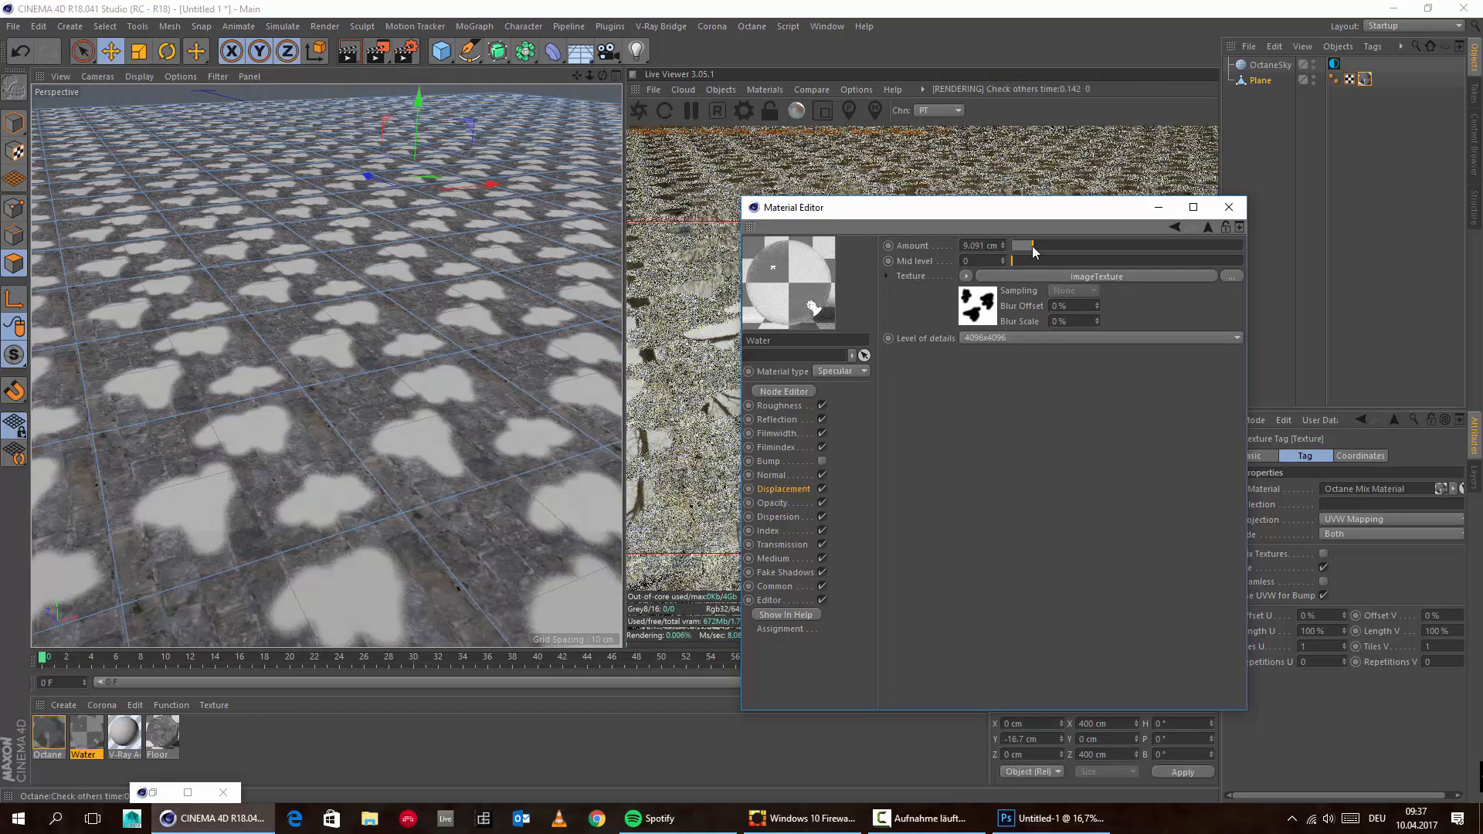
left_click(791, 488)
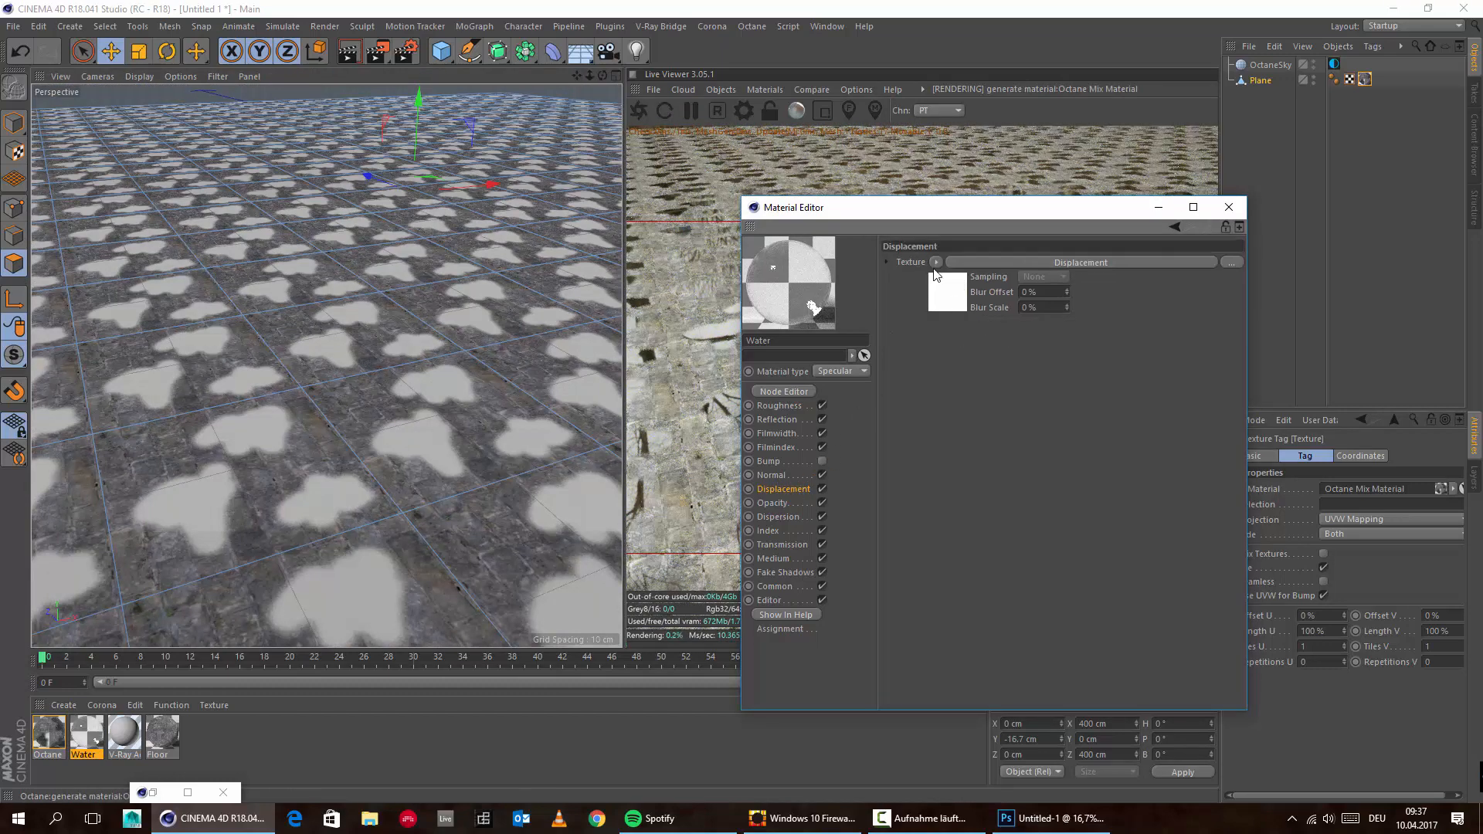
left_click(1018, 263)
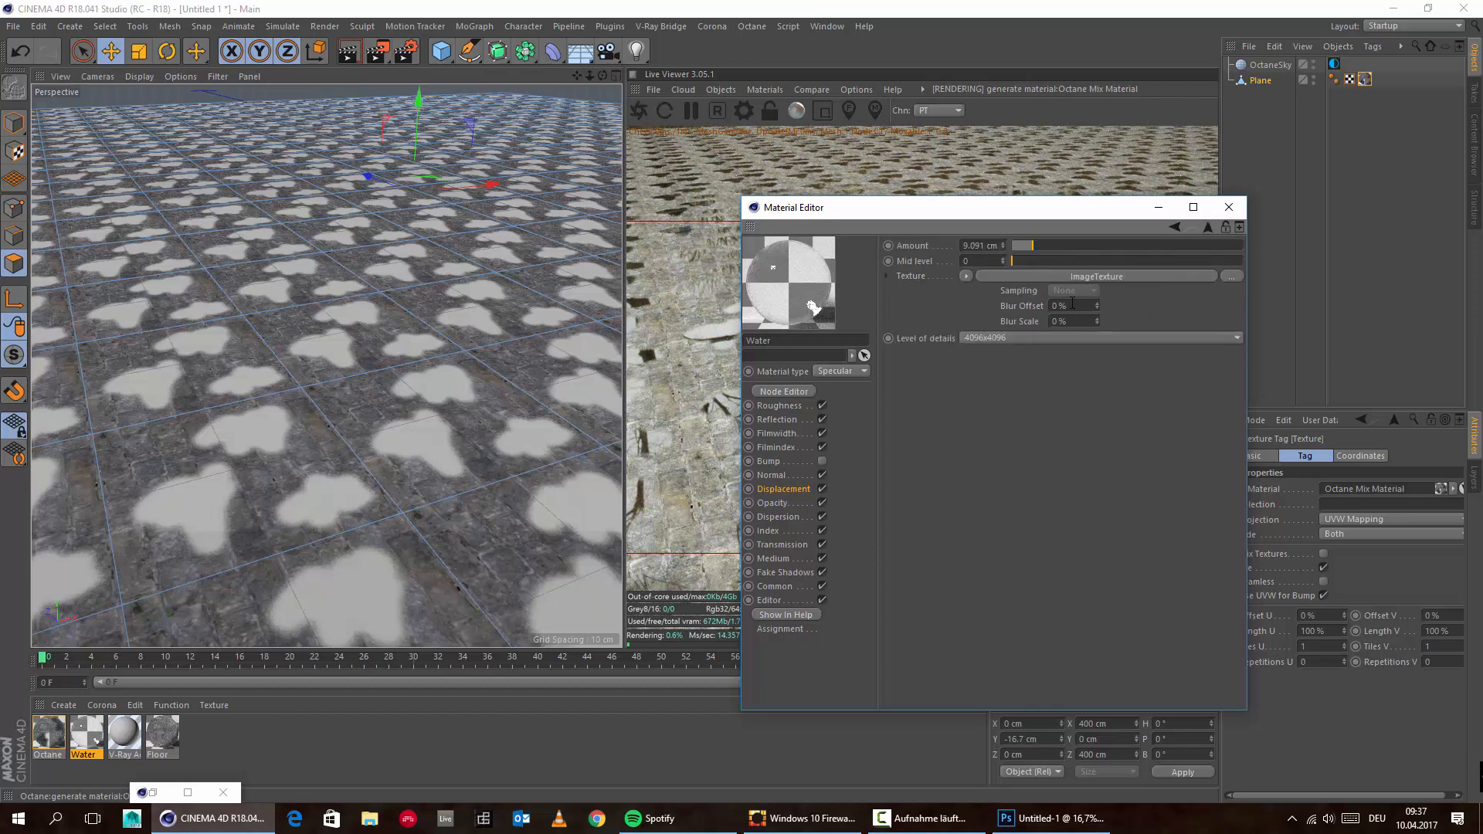
left_click(1003, 249)
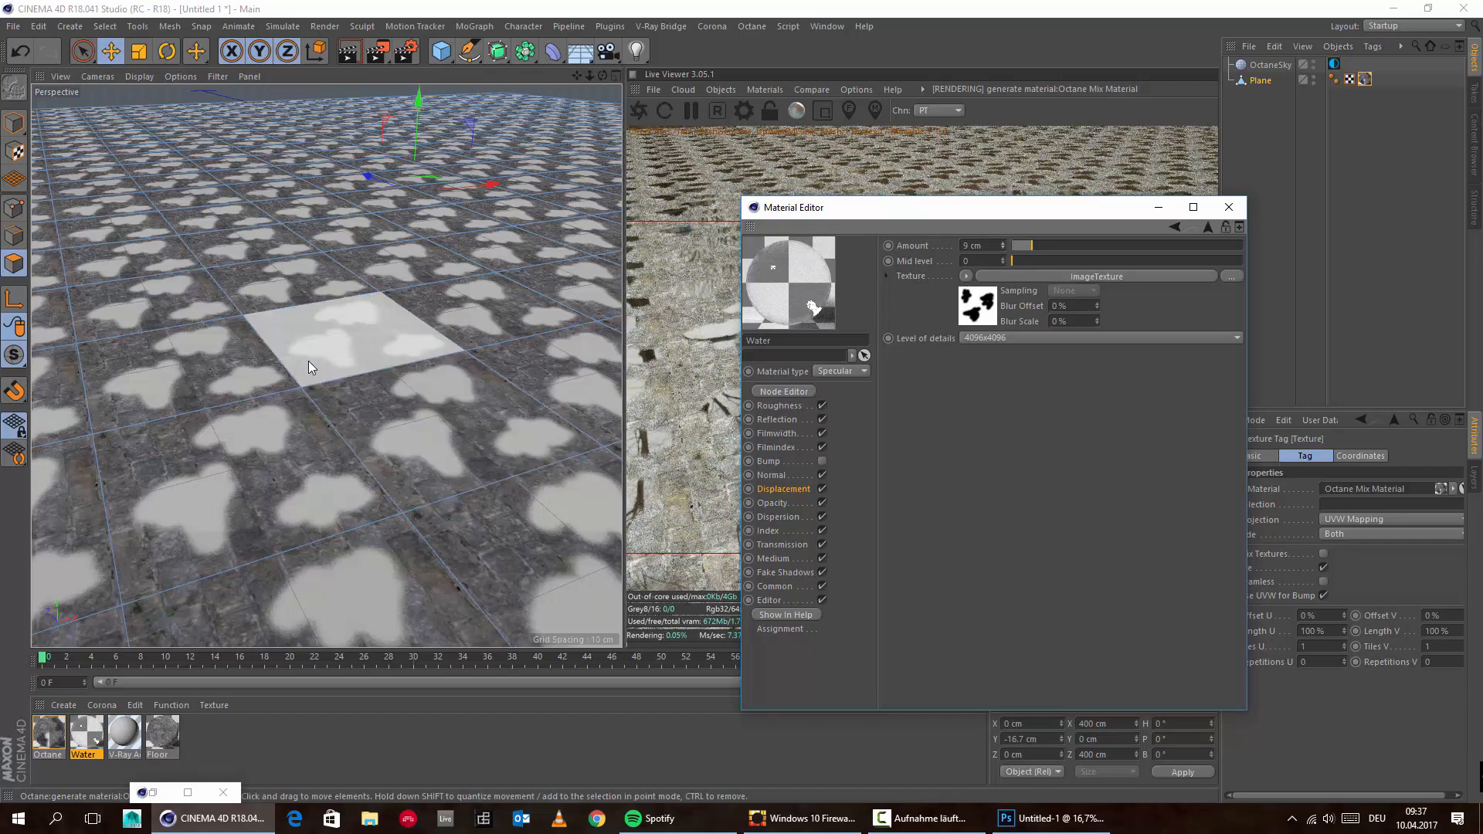
mouse_move(313, 320)
left_mouse_down("alt")
mouse_move(381, 290)
mouse_move(364, 281)
mouse_move(310, 307)
mouse_move(332, 301)
left_mouse_up("alt")
Disable the Water material's Displacement channel, enable its Bump channel, and set the Plane's texture tag projection to Cubic
left_click(799, 488)
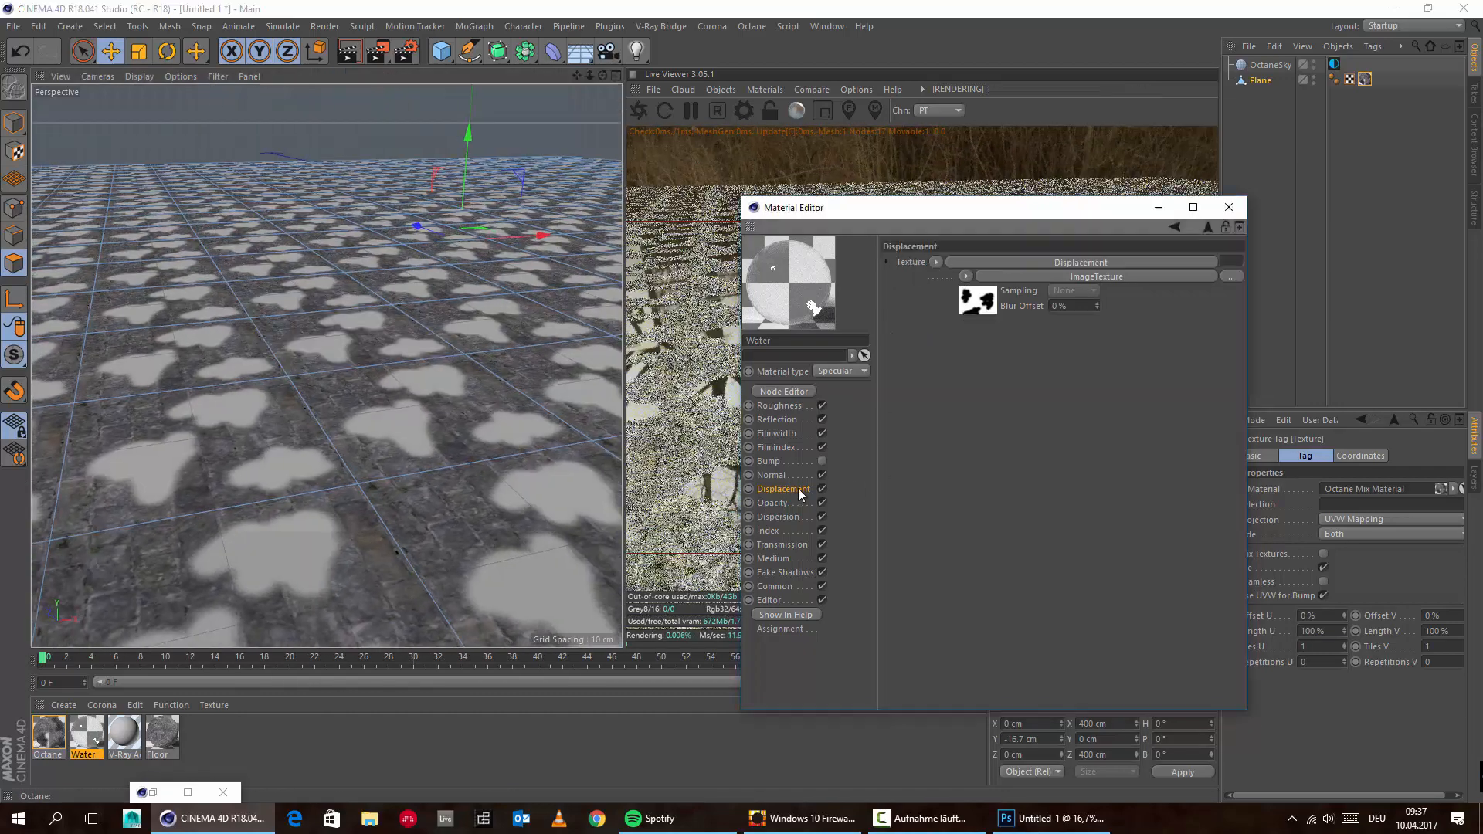
left_click(822, 489)
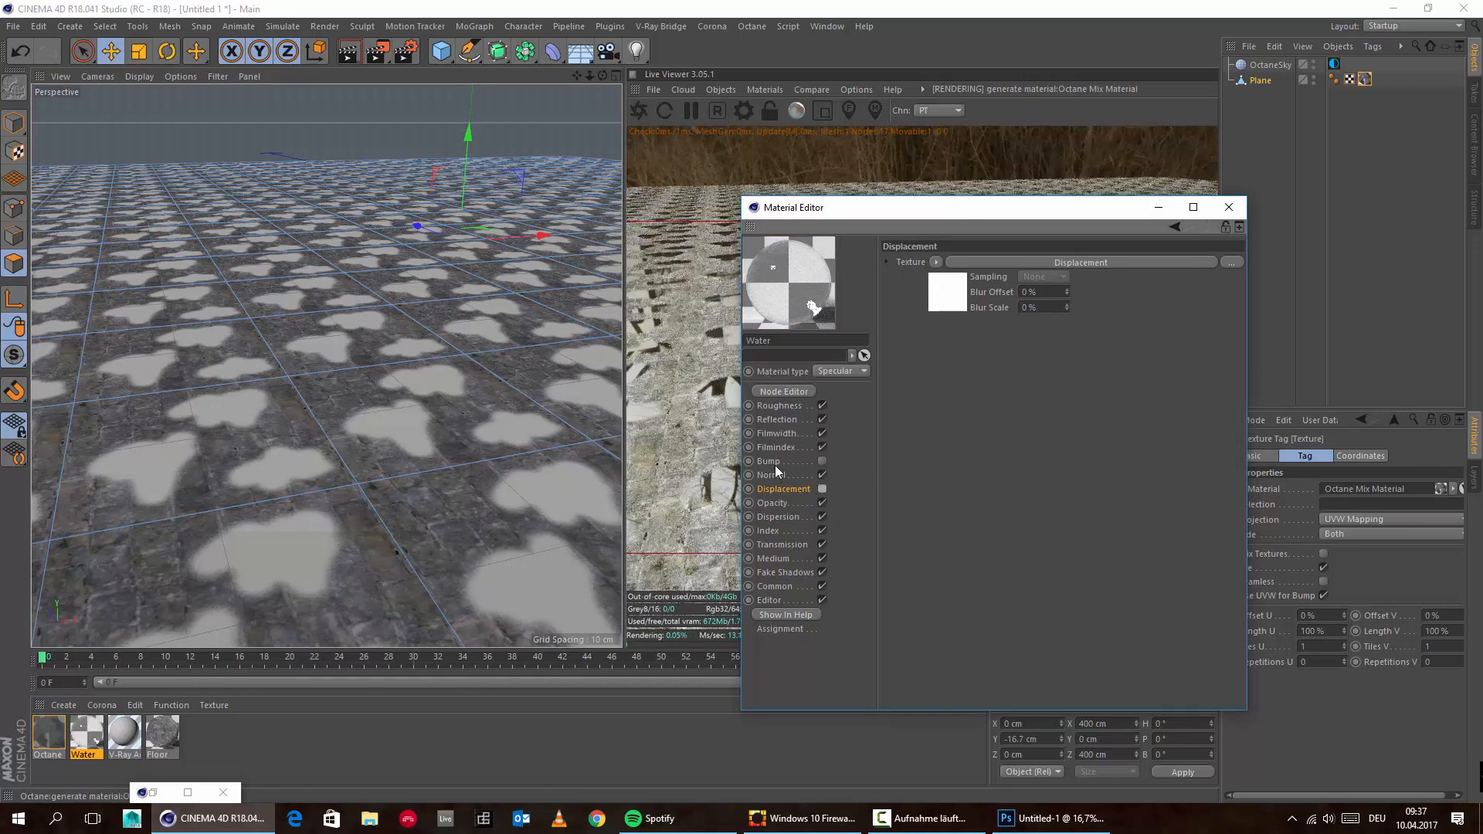
left_click(822, 461)
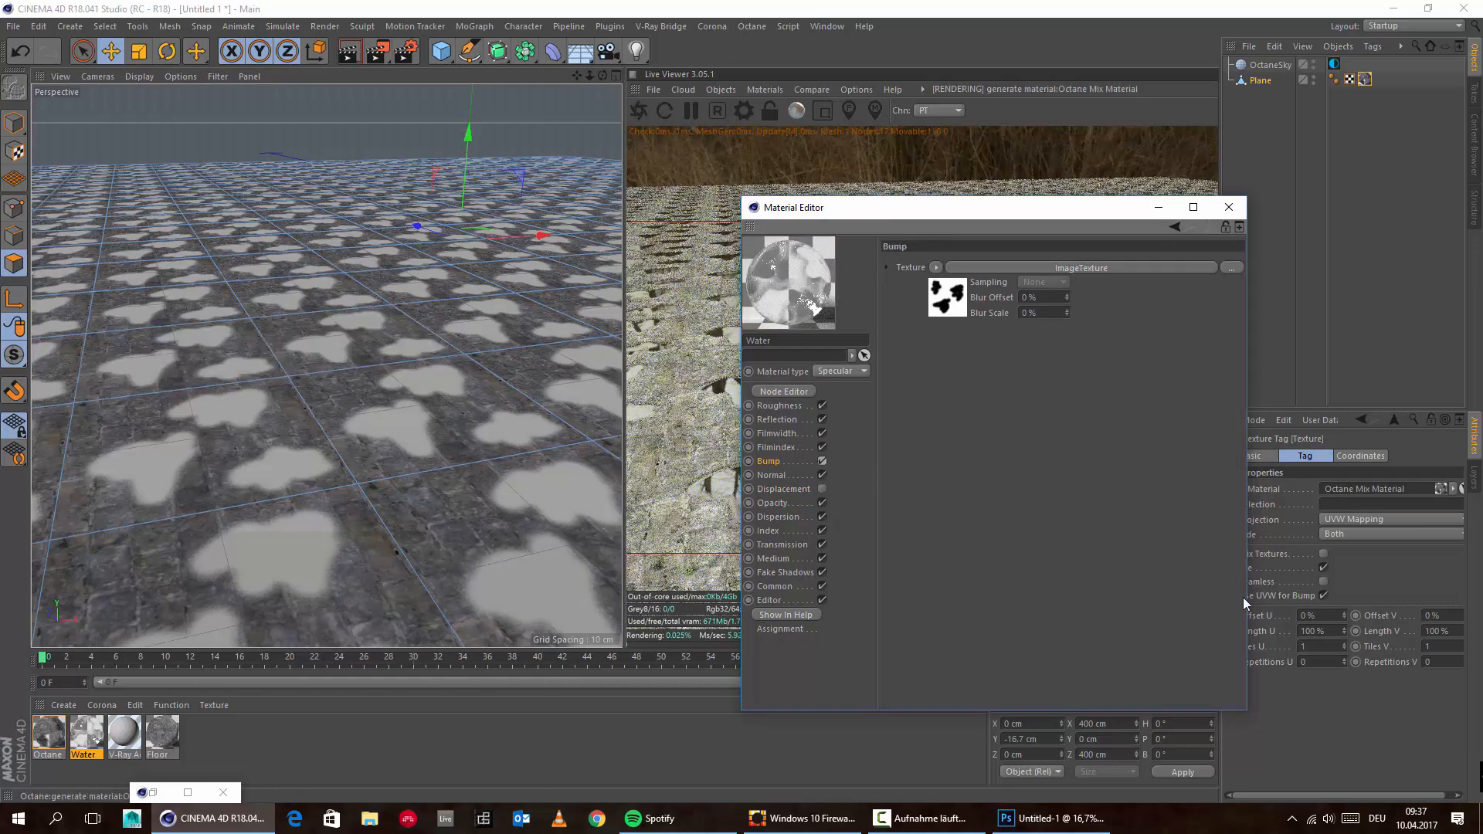
left_click(1352, 521)
left_click(1349, 581)
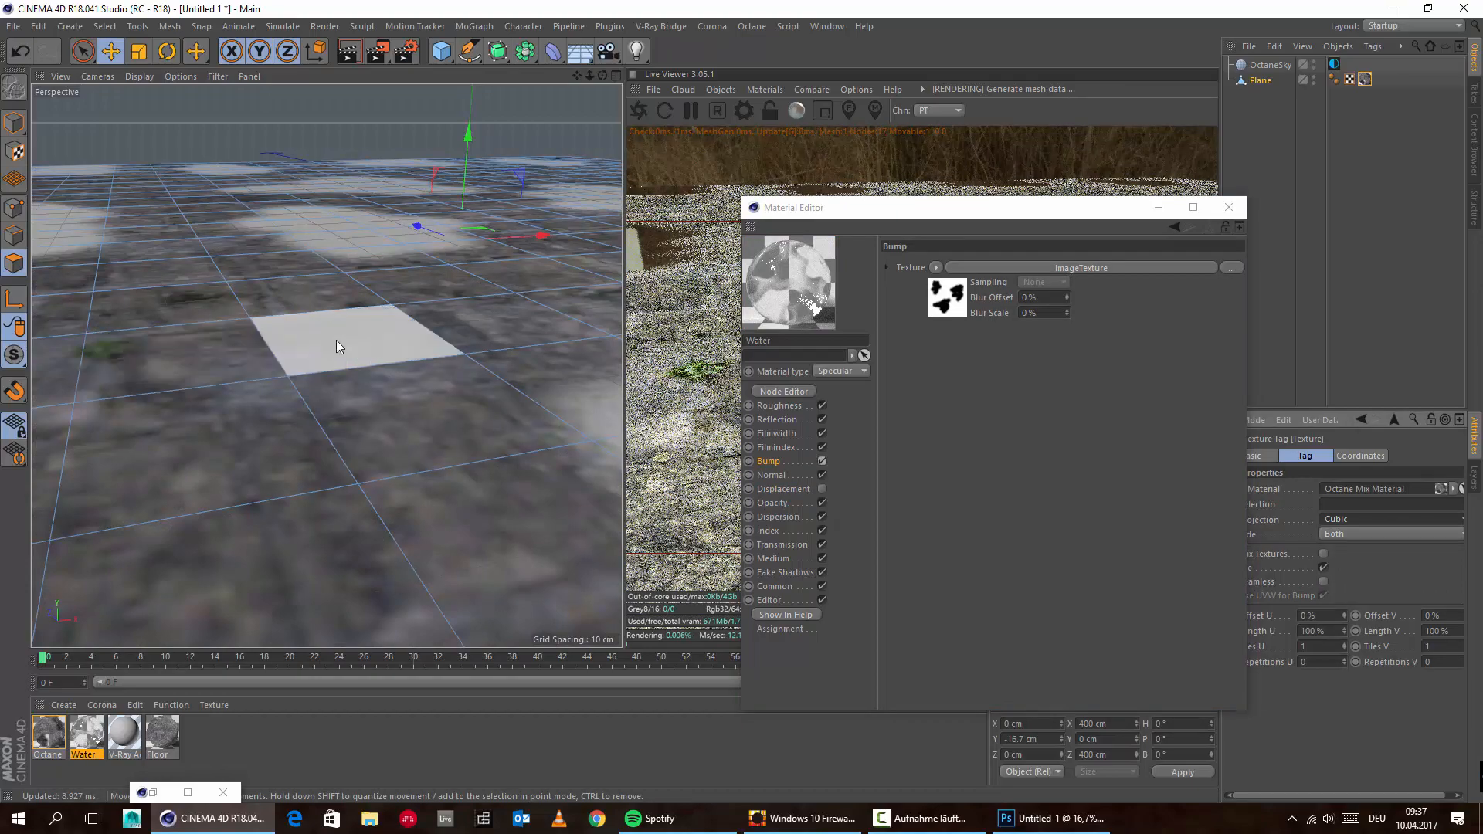
Examine the bumped water puddles on the floor from several angles in the viewport and live render
scroll(336, 339, "up", 3)
scroll(237, 440, "down", 6)
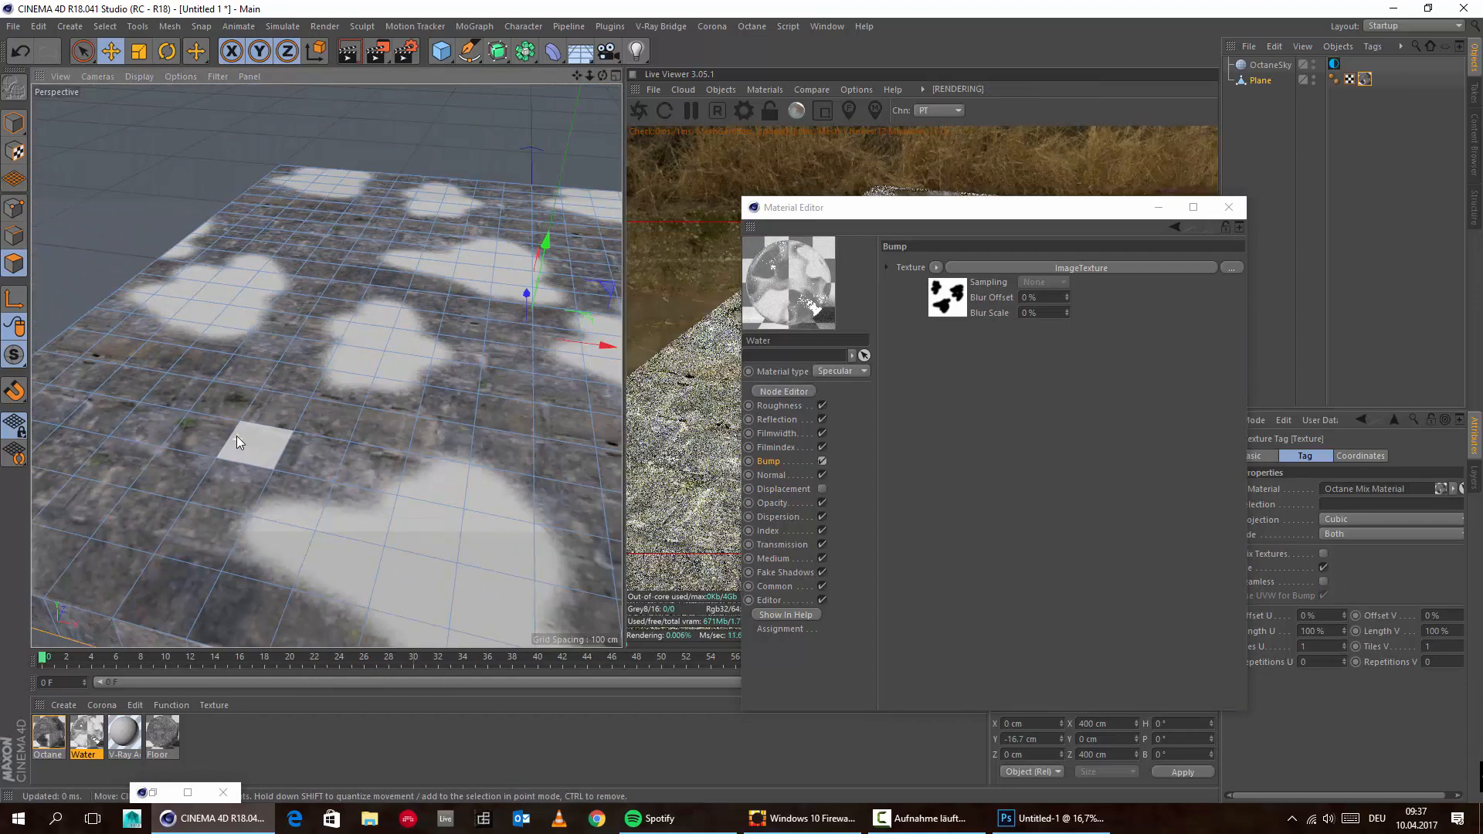
mouse_move(285, 384)
left_mouse_down("alt")
mouse_move(309, 431)
mouse_move(218, 363)
mouse_move(308, 381)
mouse_move(281, 391)
left_mouse_up("alt")
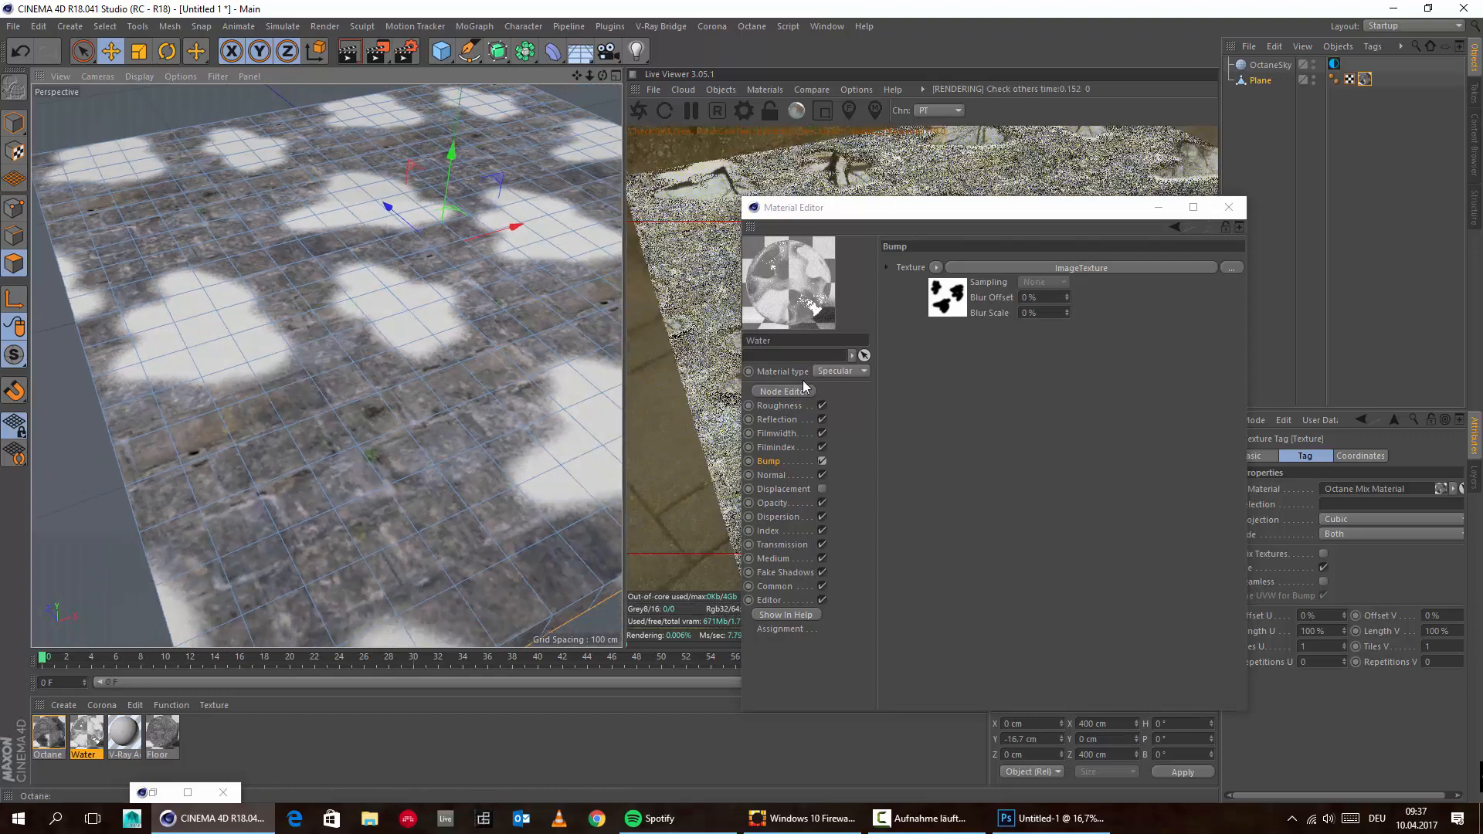
scroll(365, 290, "down", 3)
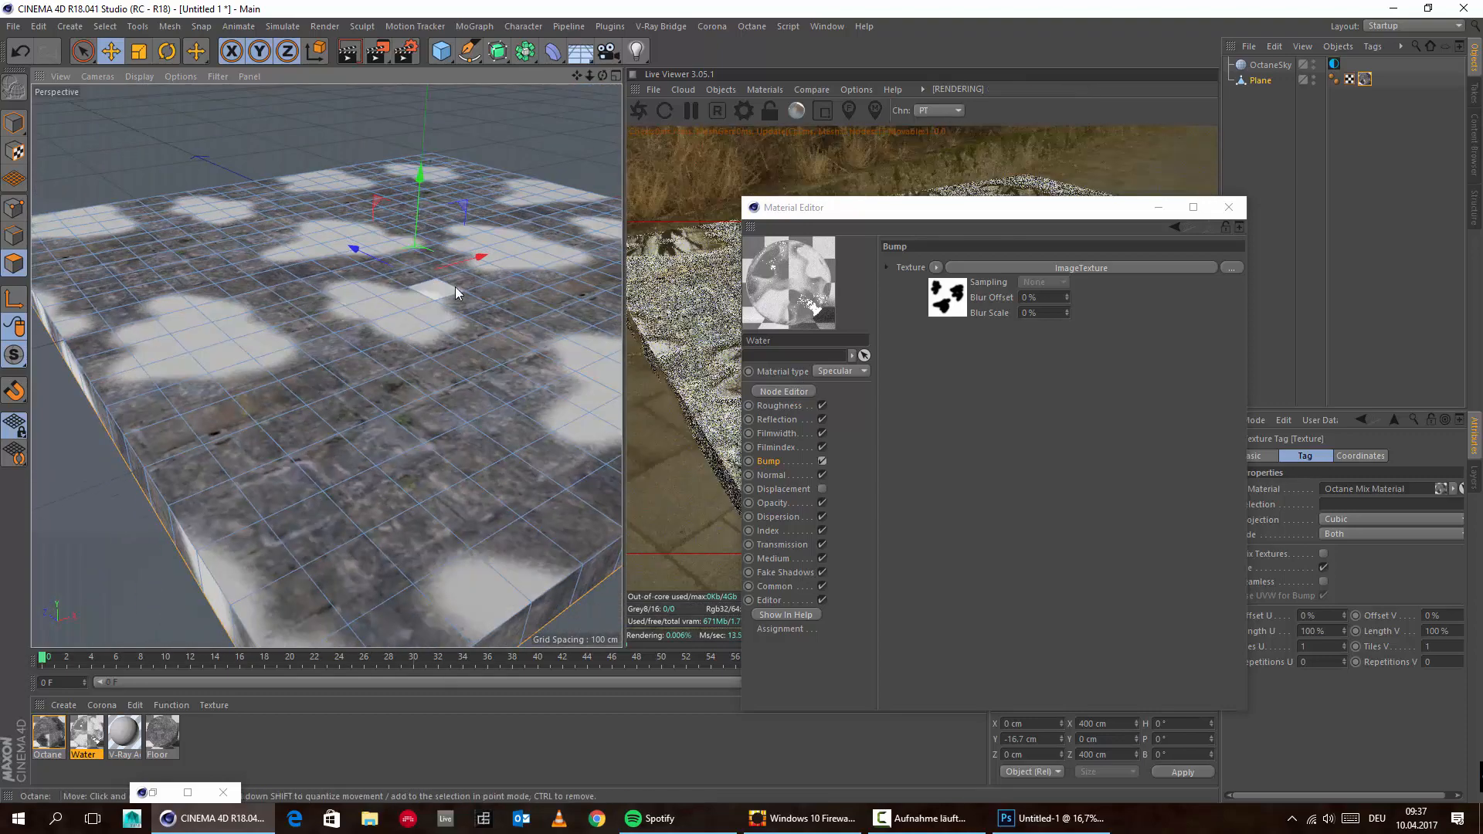
left_click_drag(455, 286, 203, 416, "alt")
left_click_drag(331, 434, 307, 463, "alt")
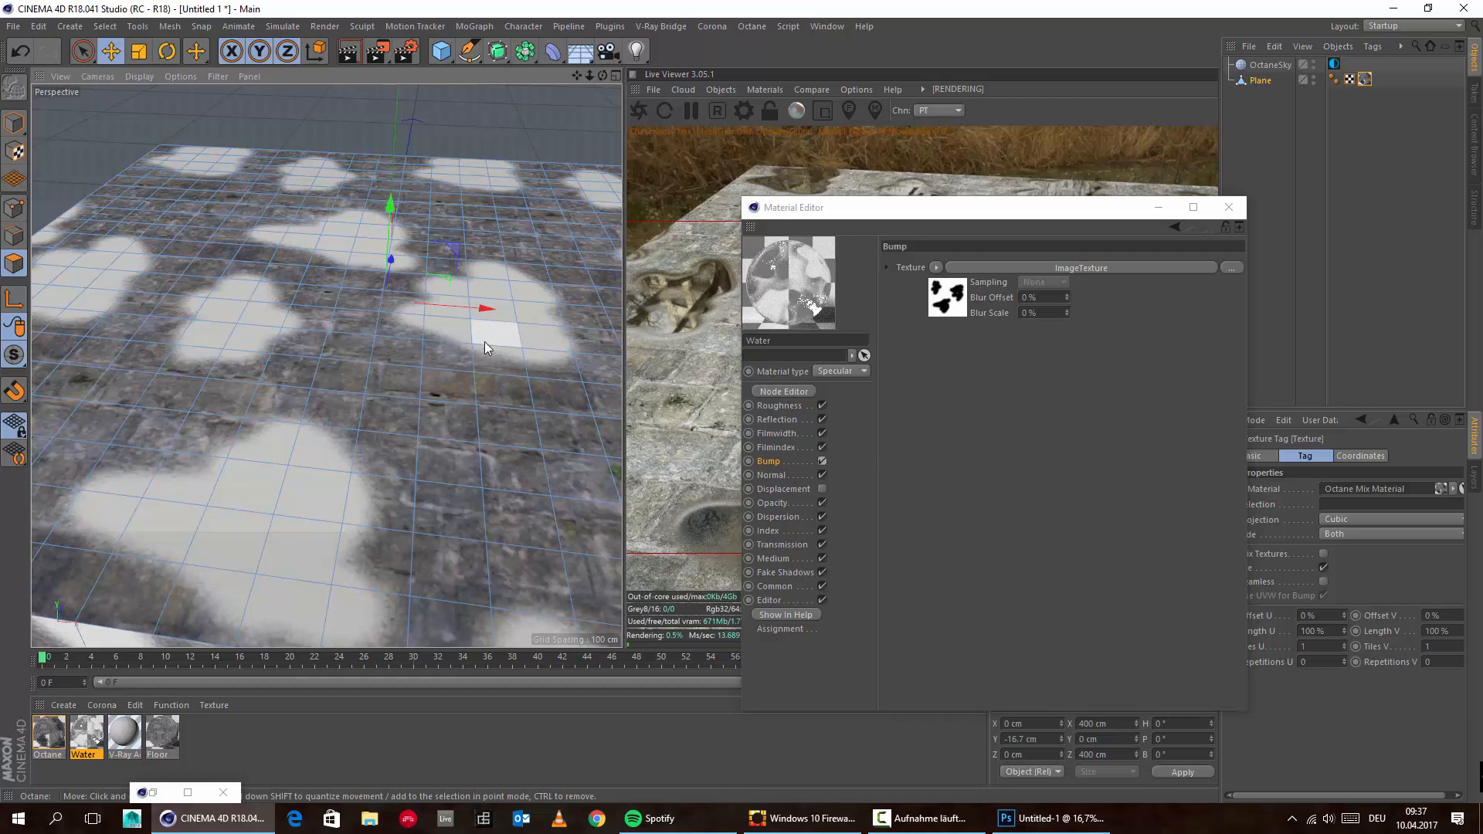
left_click_drag(484, 342, 421, 320, "alt")
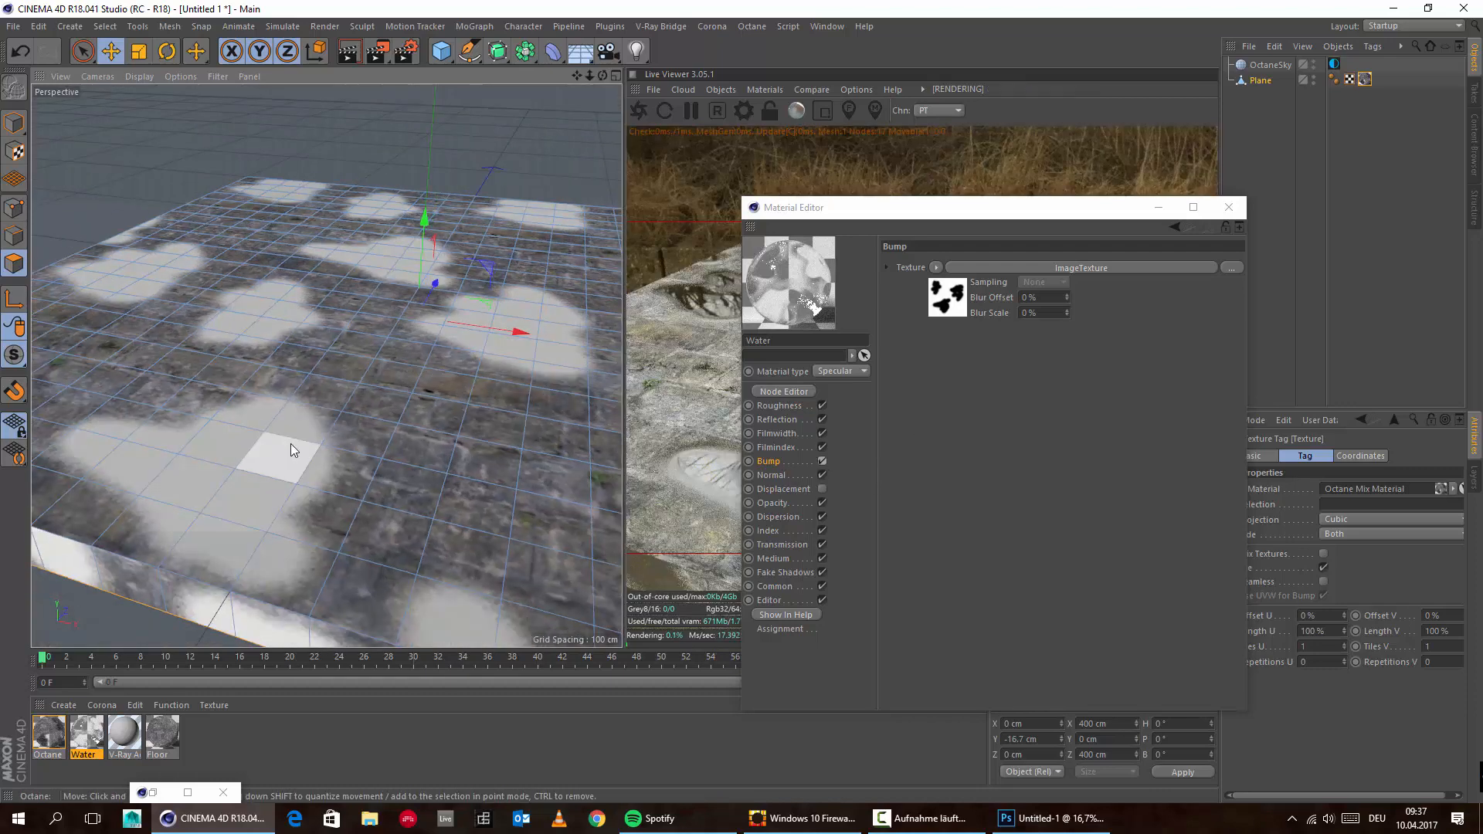
left_click_drag(291, 444, 292, 429, "alt")
Re-enable the Water material's Displacement channel and replace its Bump texture with a C4doctane Noise shader
left_click(822, 489)
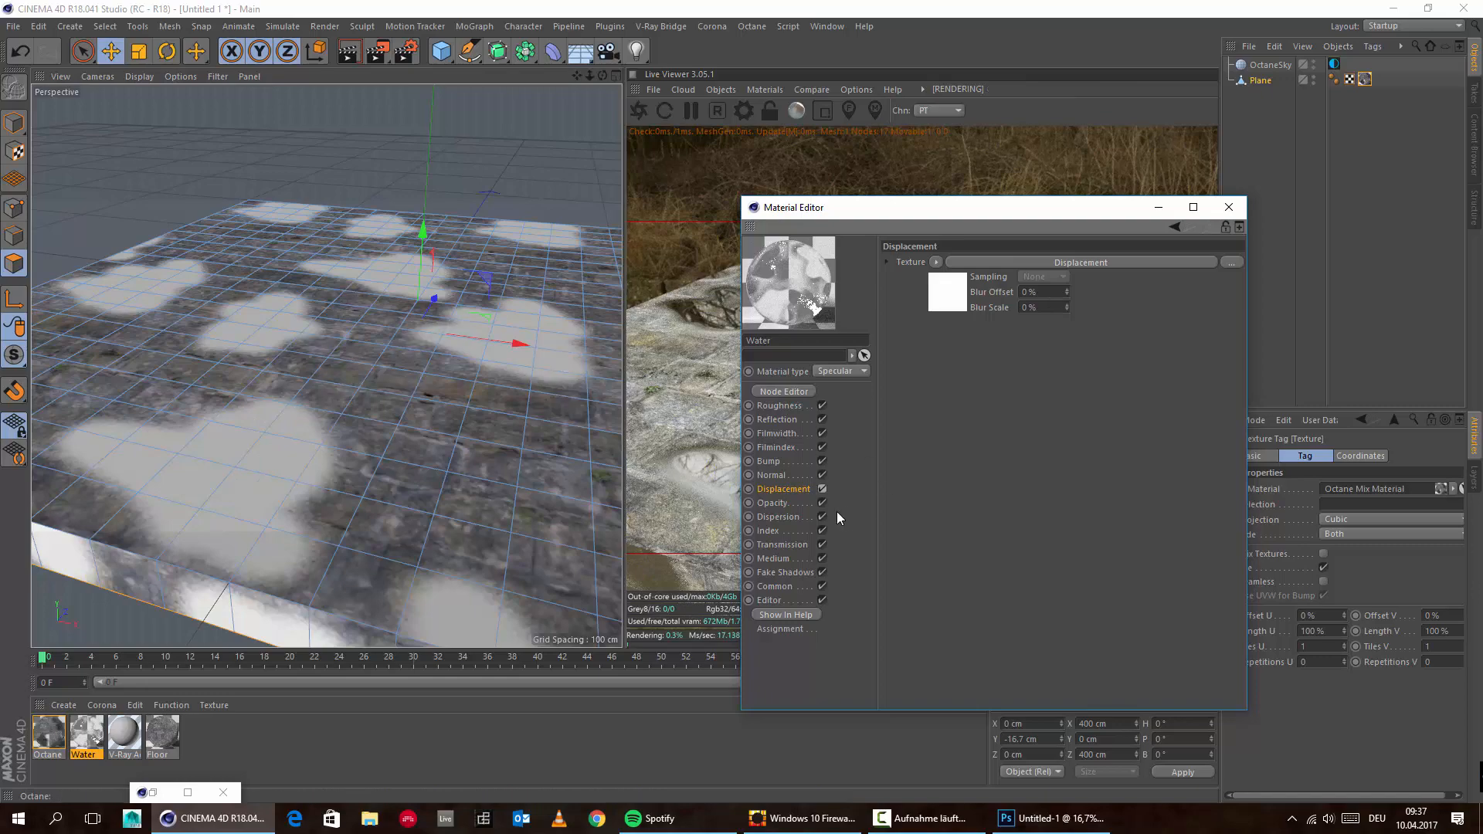
left_click_drag(333, 367, 397, 371, "alt")
left_click(772, 461)
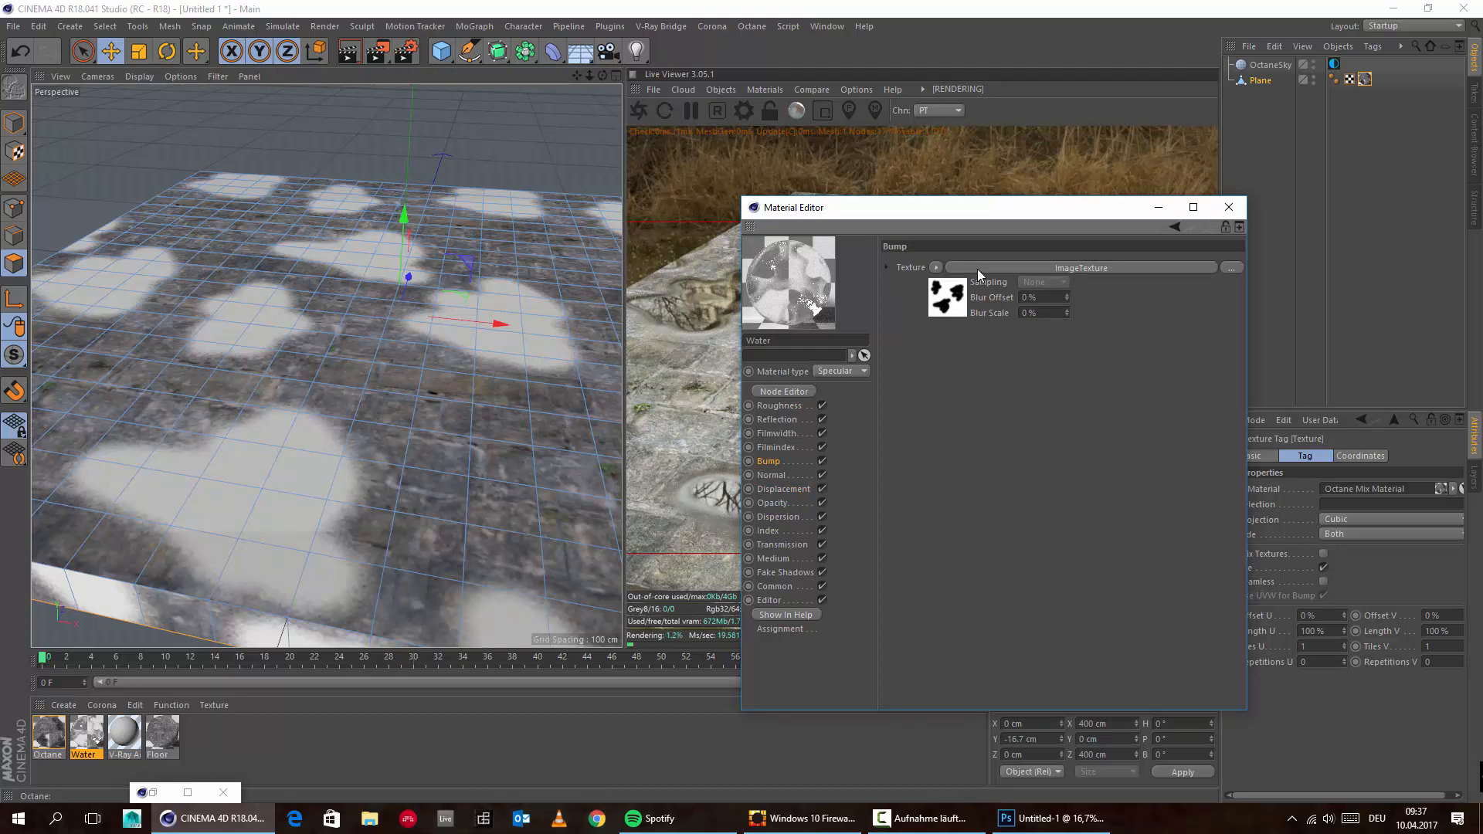
left_click(935, 267)
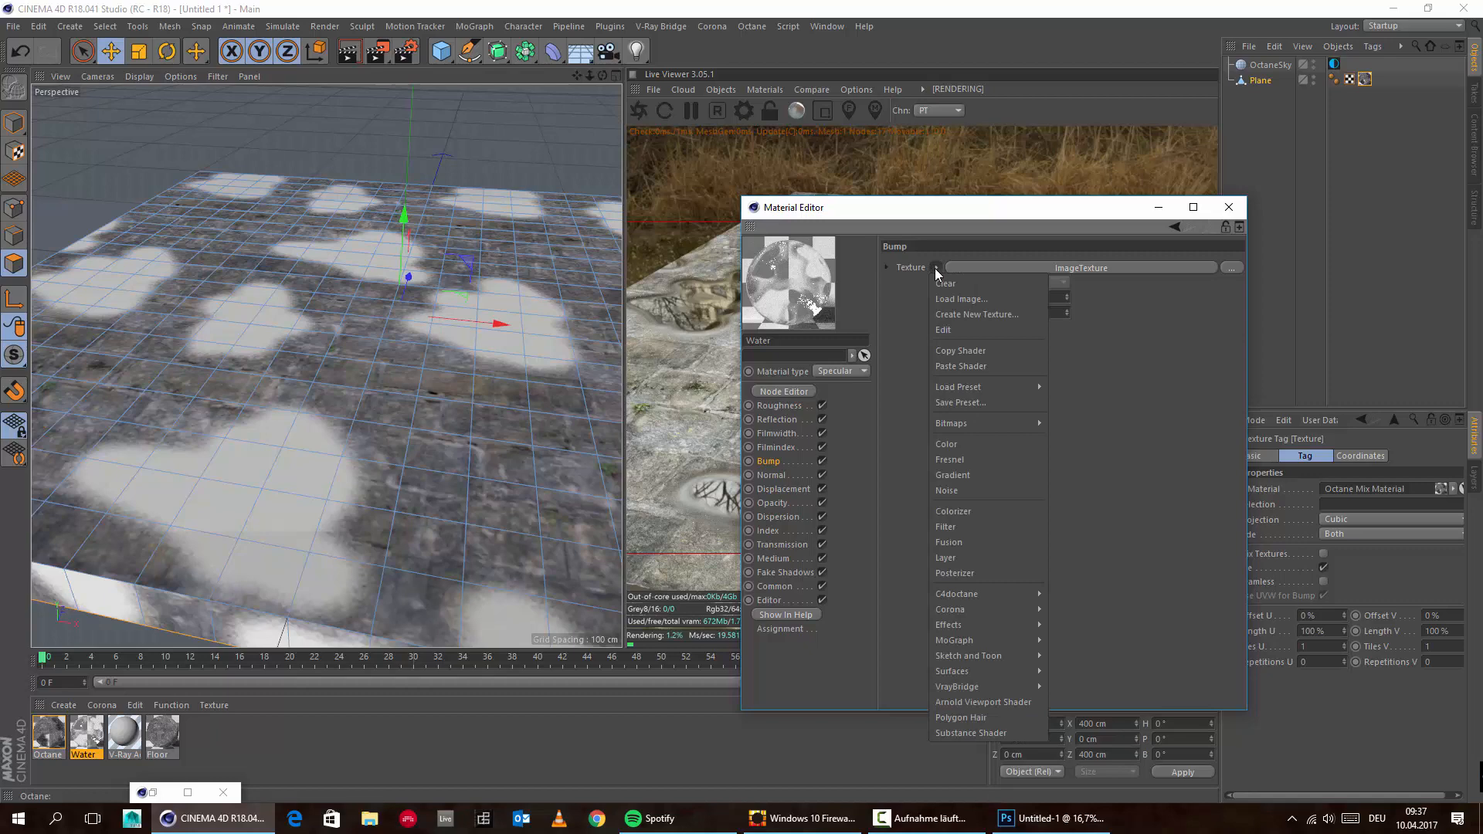
mouse_move(1015, 596)
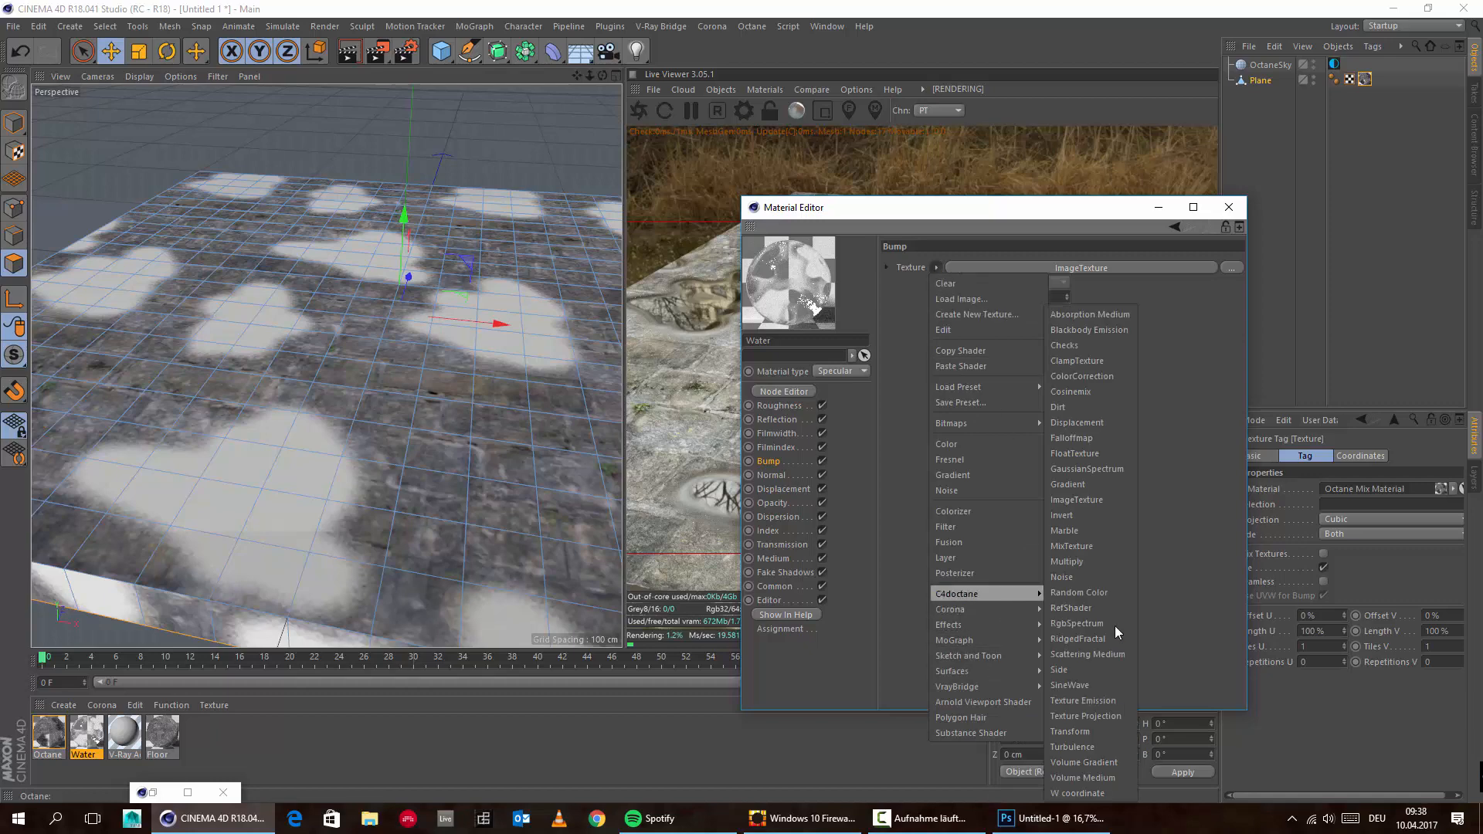
left_click(1092, 577)
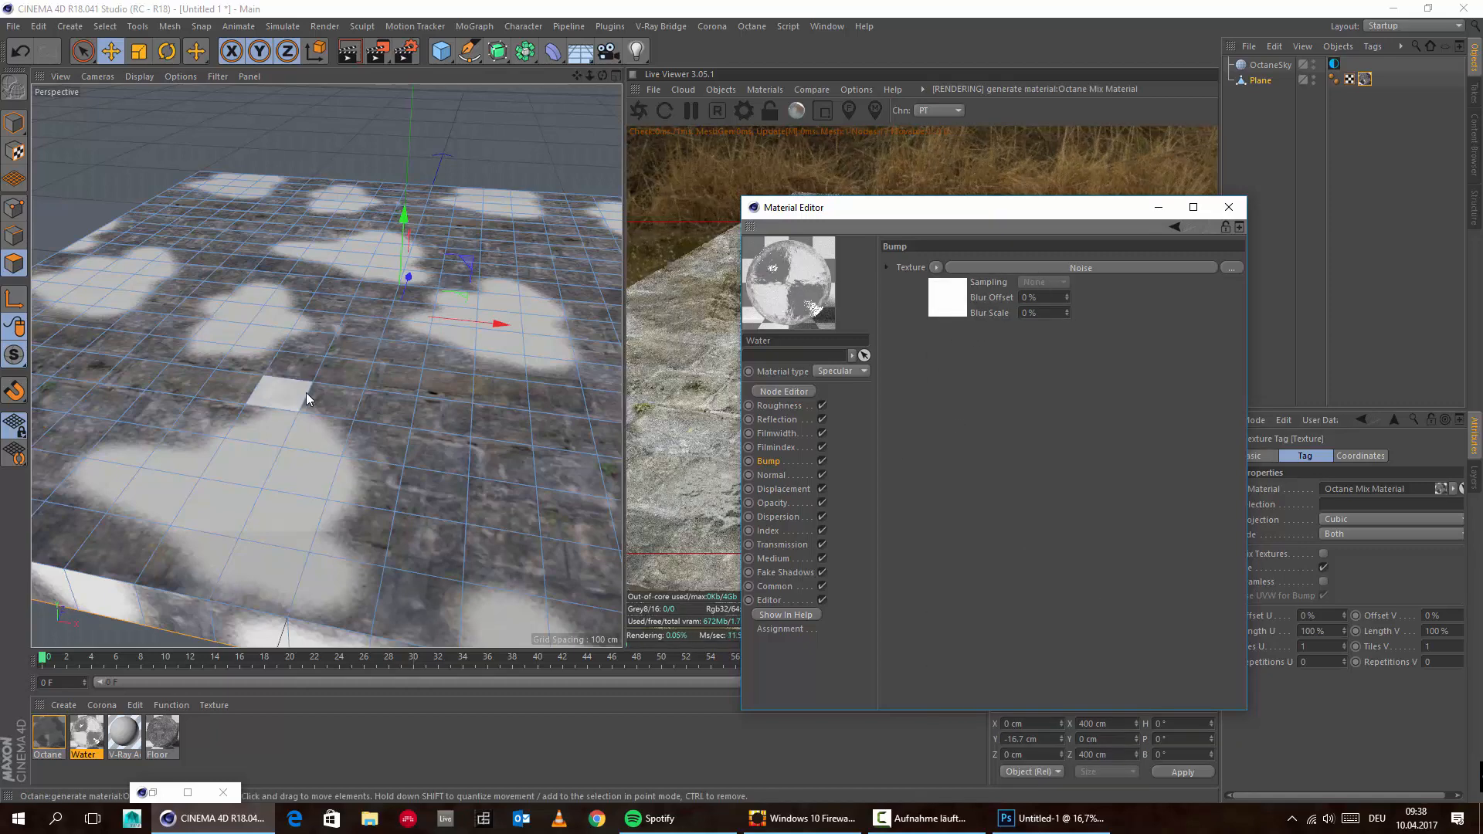
mouse_move(366, 405)
left_mouse_down("alt")
mouse_move(379, 408)
mouse_move(356, 396)
left_mouse_up("alt")
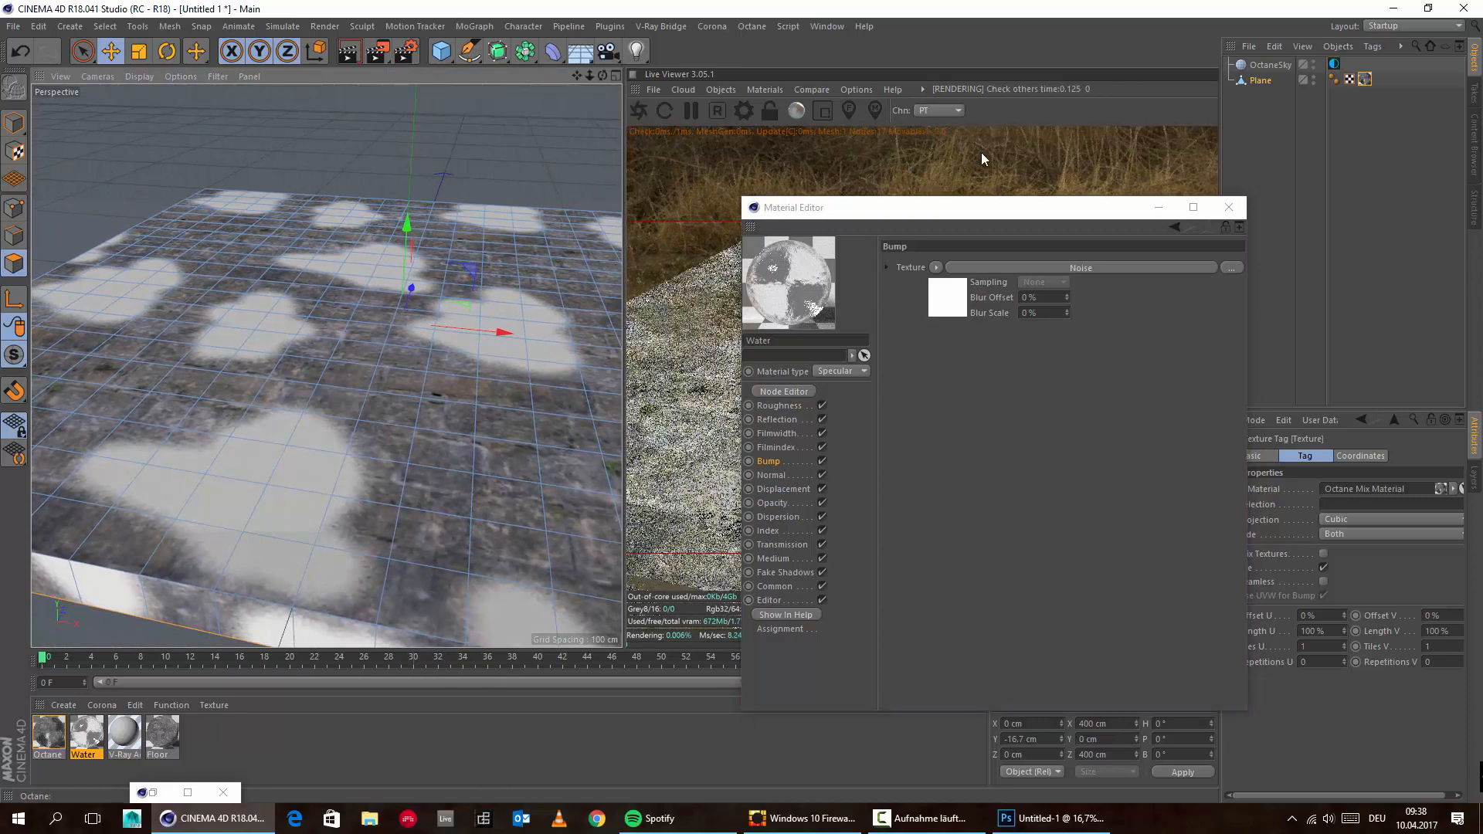
Set the Water bump Noise's Octaves to 3, Omega to about 0.64 and Gamma to about 5.78
left_click_drag(878, 224, 1295, 247)
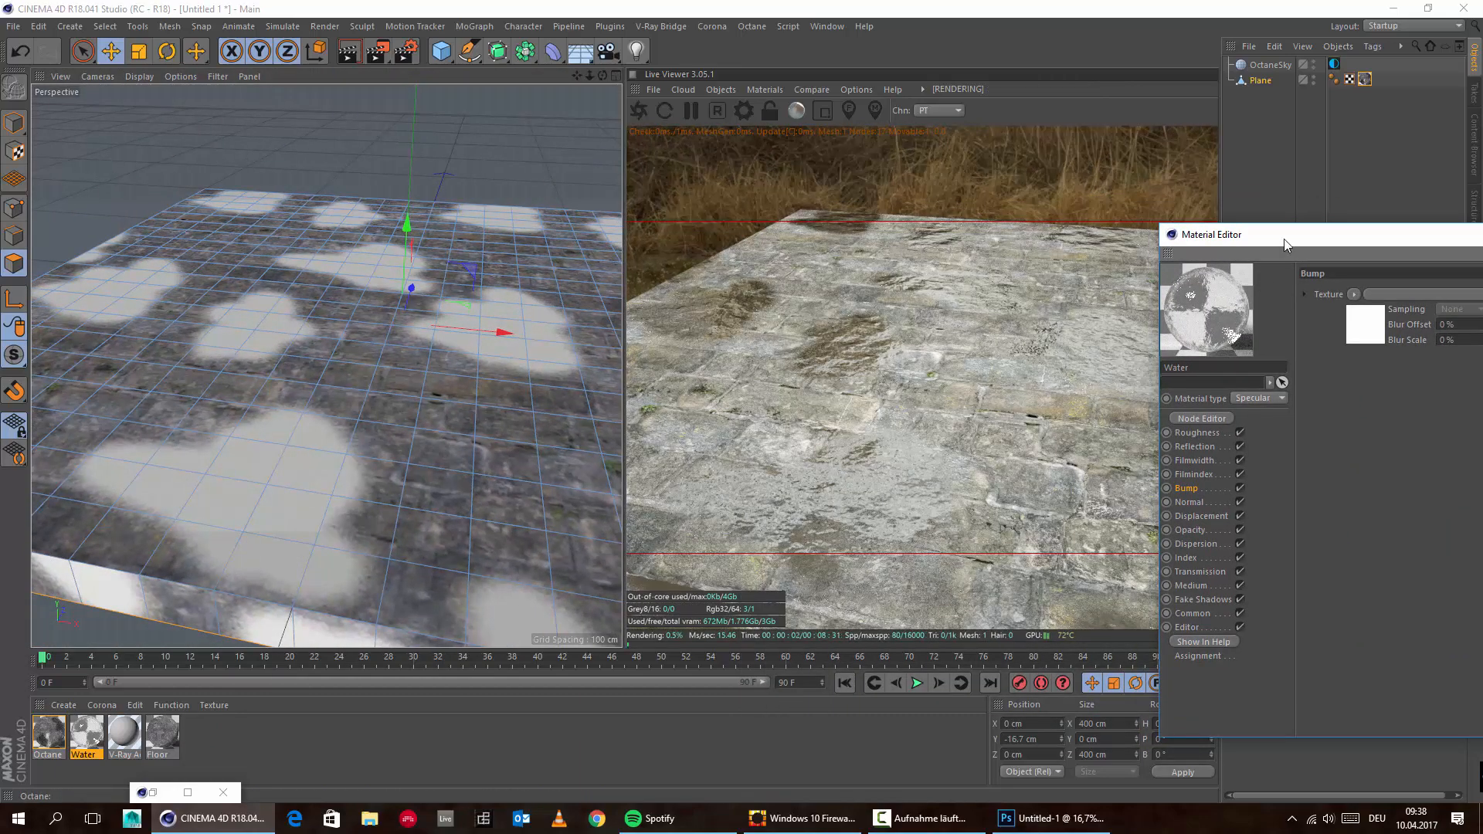
left_click_drag(1284, 238, 226, 136)
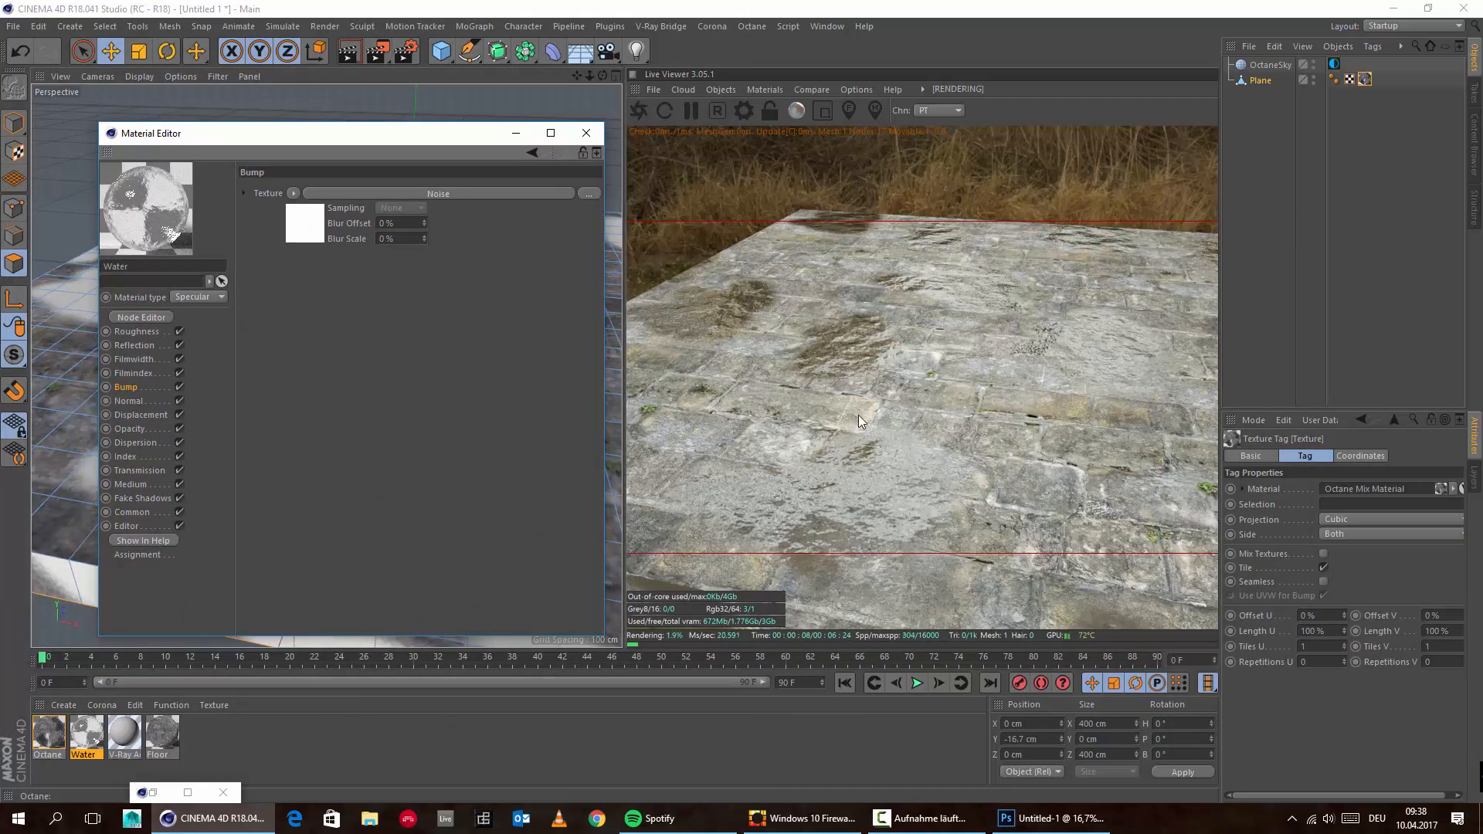
left_click(459, 195)
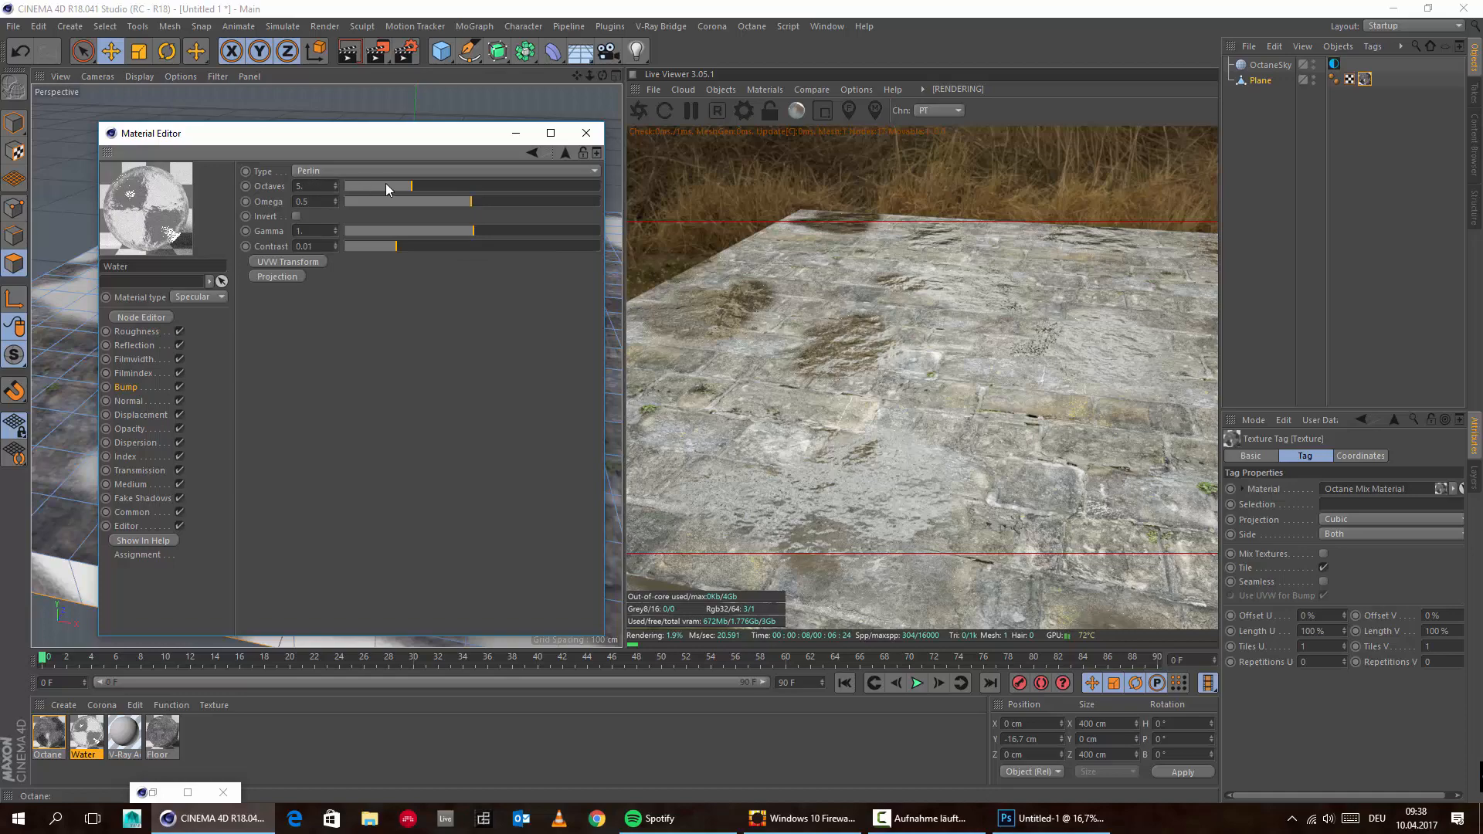
left_click_drag(386, 188, 507, 203)
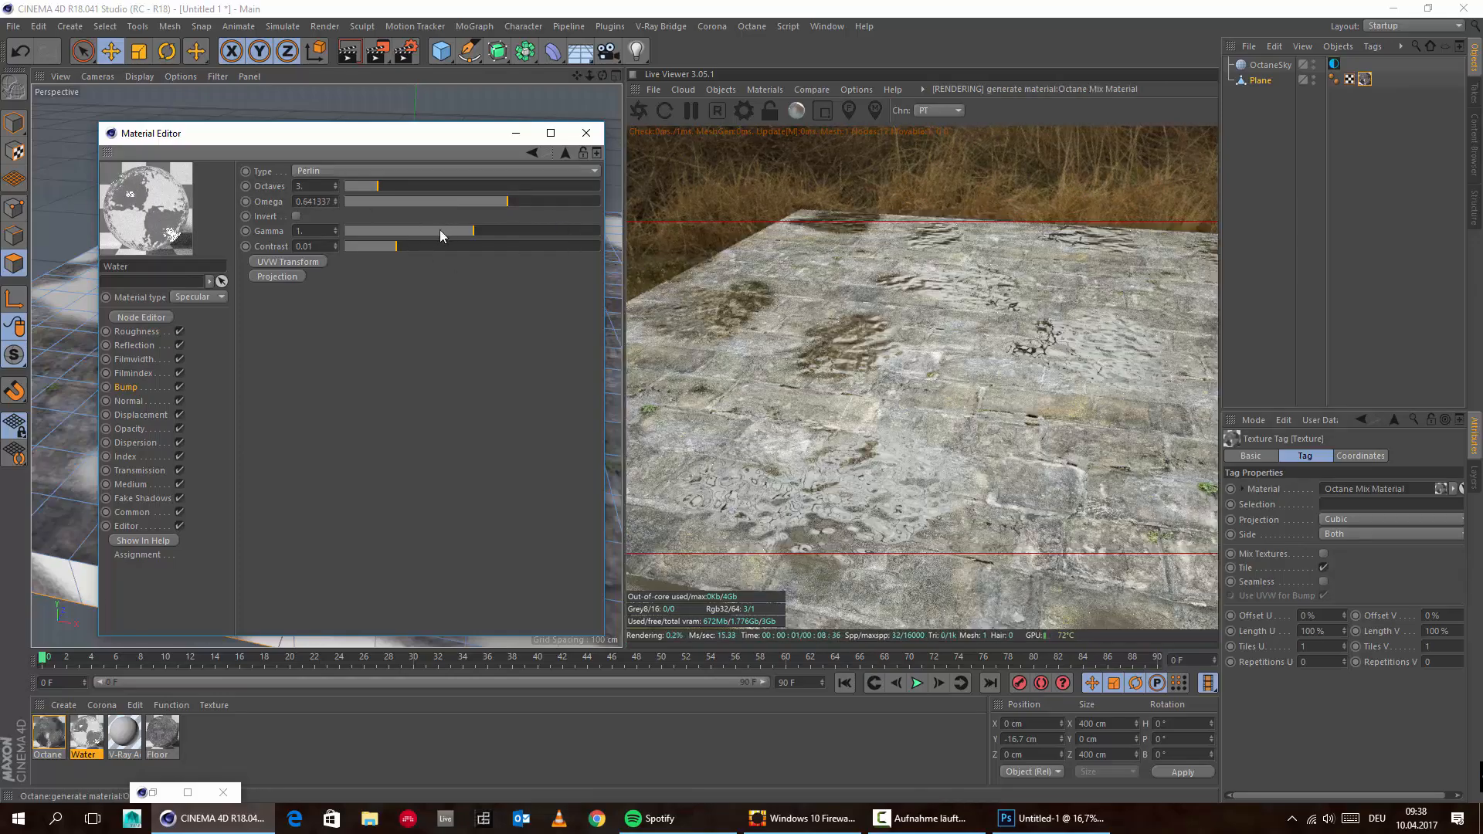
mouse_move(519, 230)
left_mouse_down()
mouse_move(564, 226)
mouse_move(523, 233)
left_mouse_up()
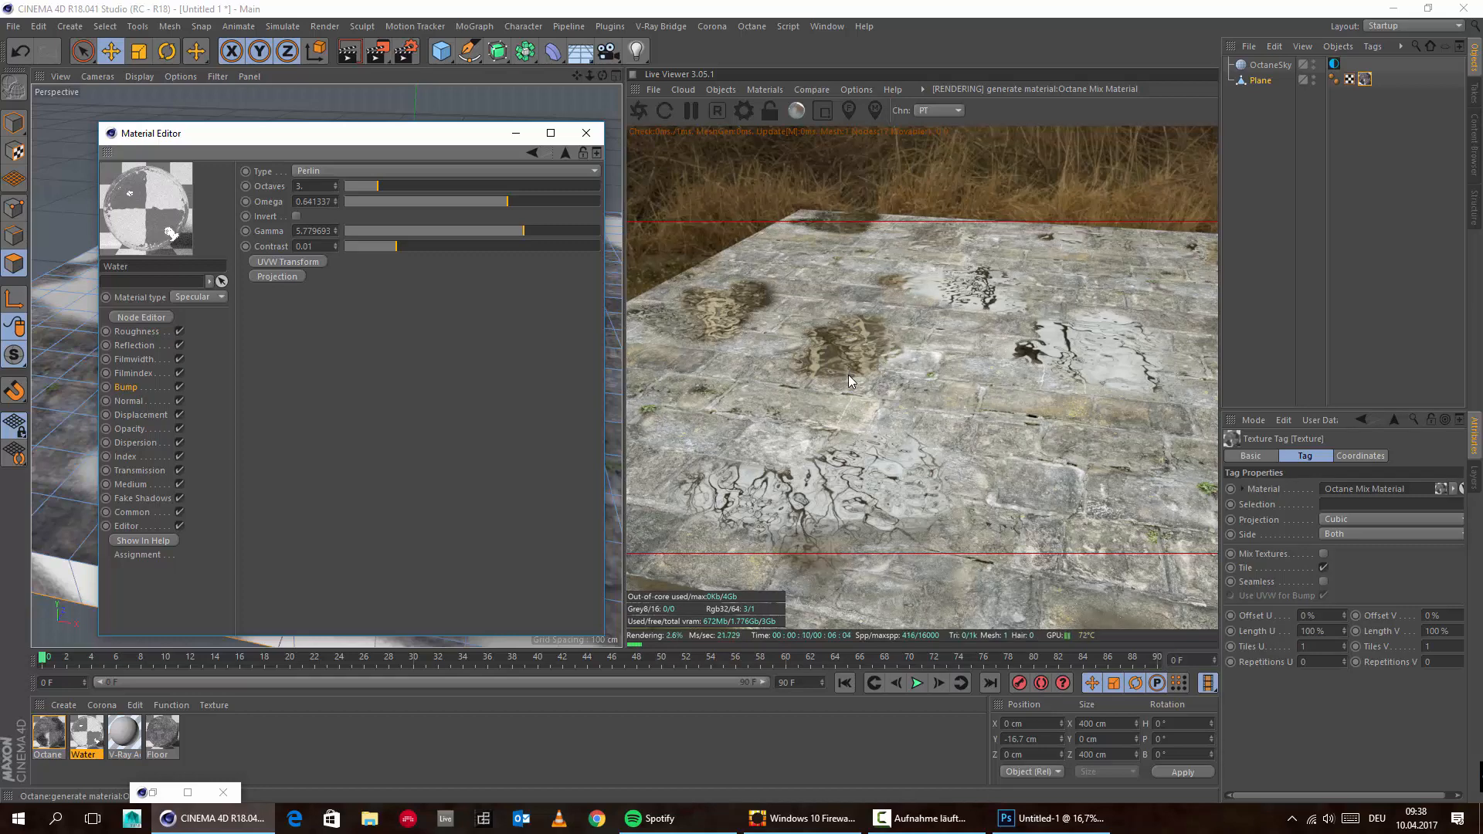
Replace the image texture in the Water material's Displacement shader with Paddle.tif, without copying the file to the project
left_click(164, 415)
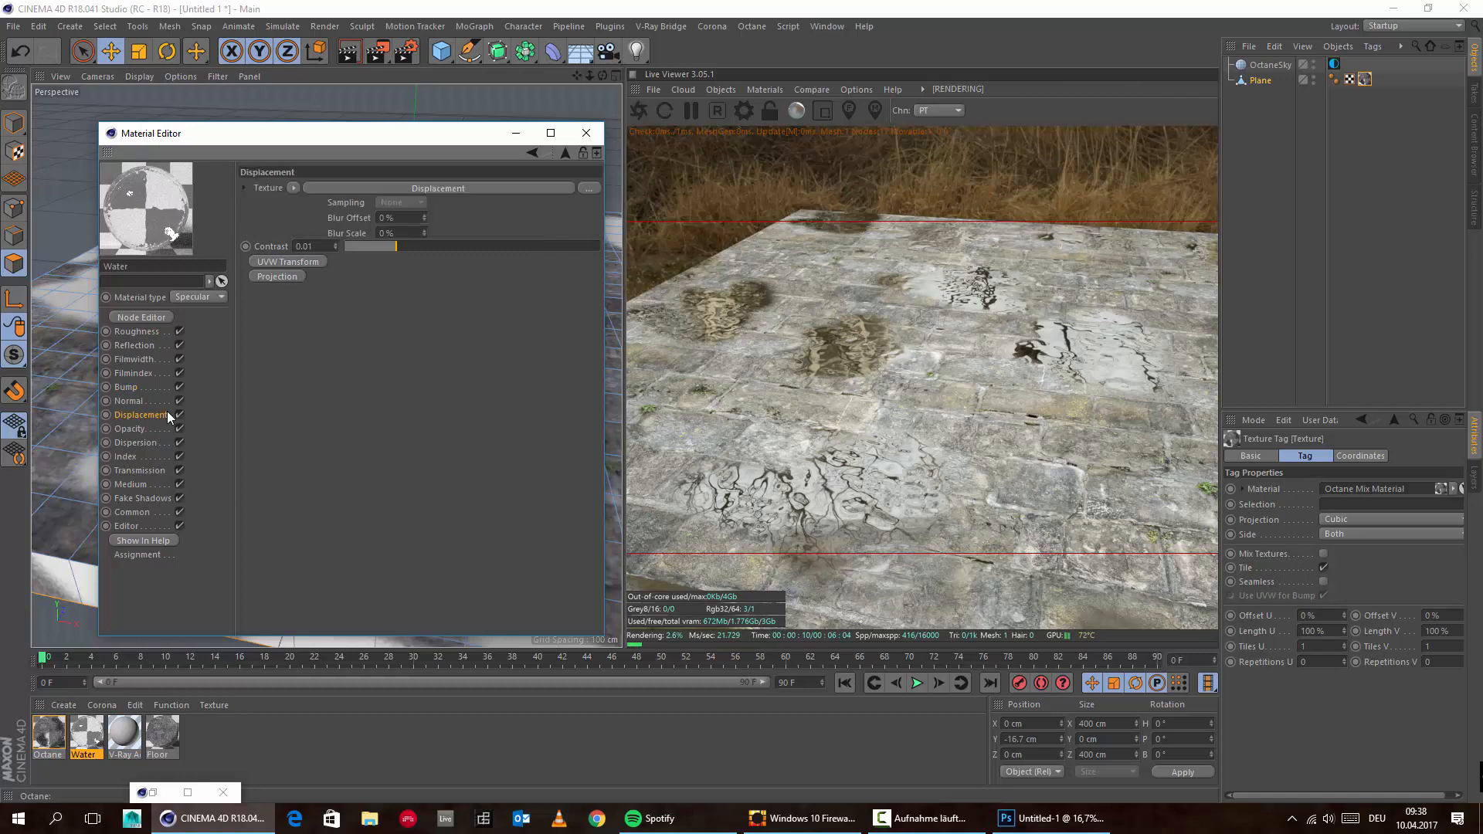
left_click(493, 189)
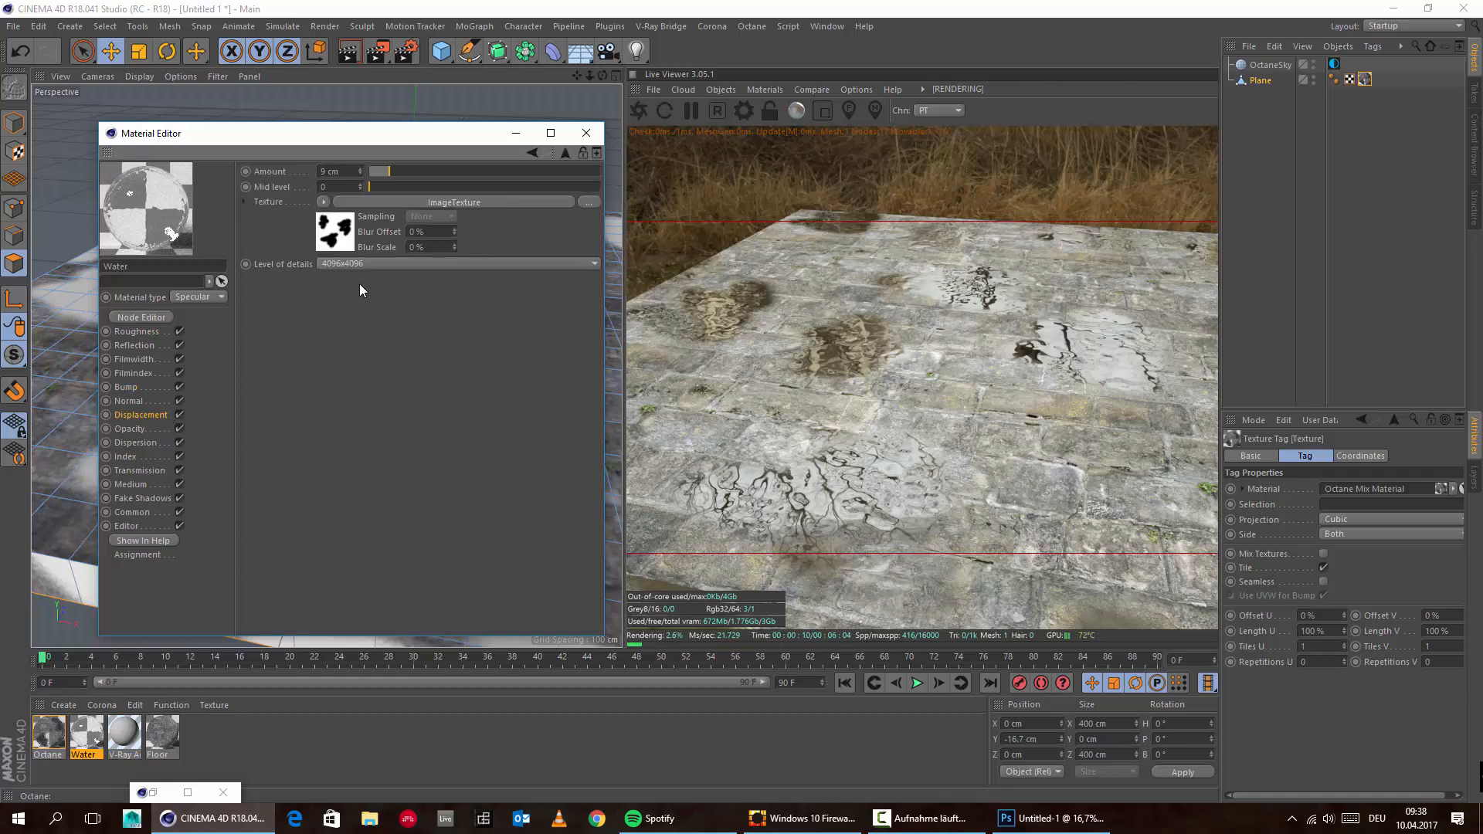
left_click(326, 204)
left_click(335, 212)
left_click(325, 202)
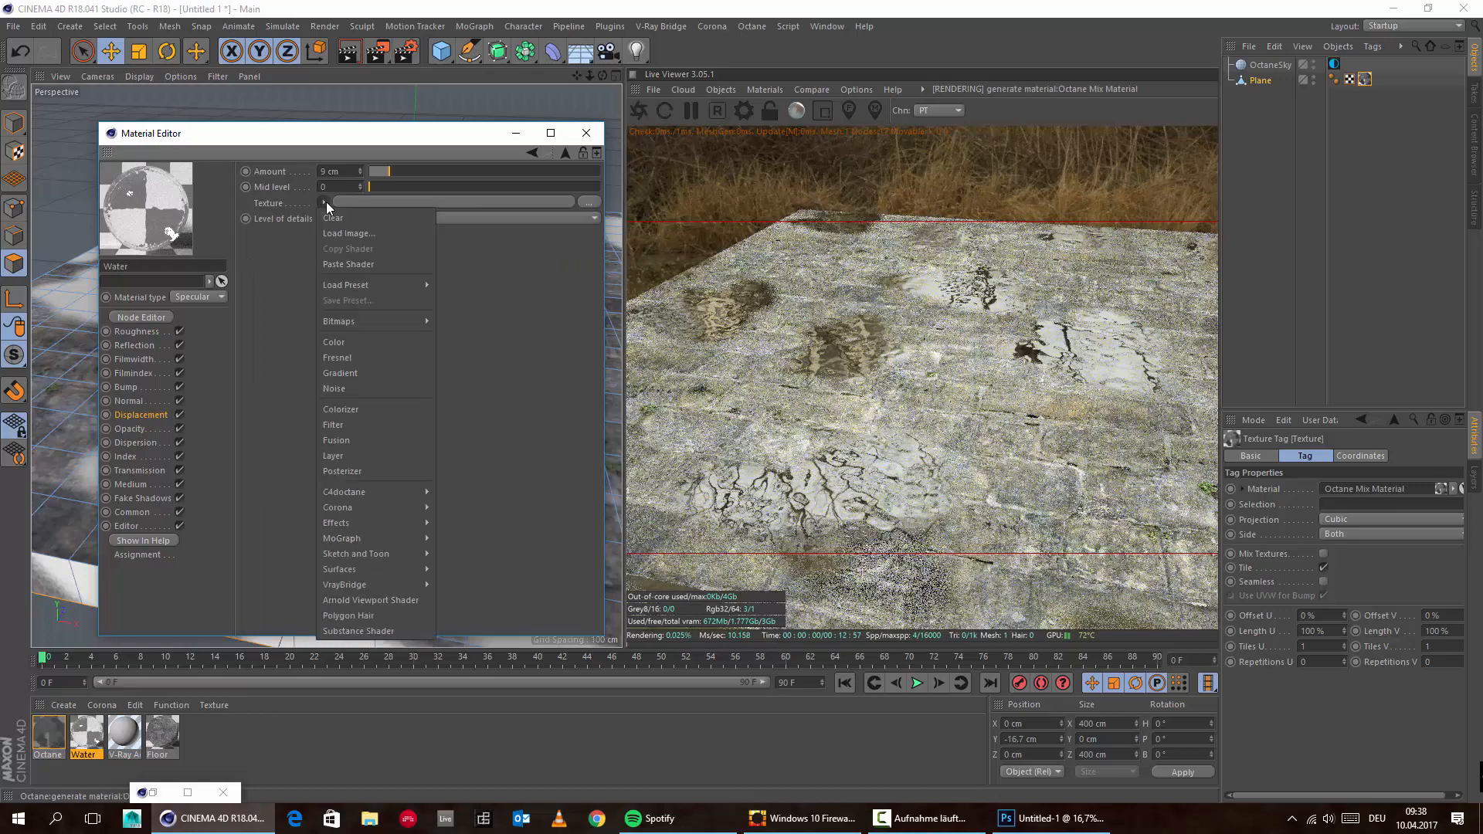
left_click(358, 230)
double_click(526, 317)
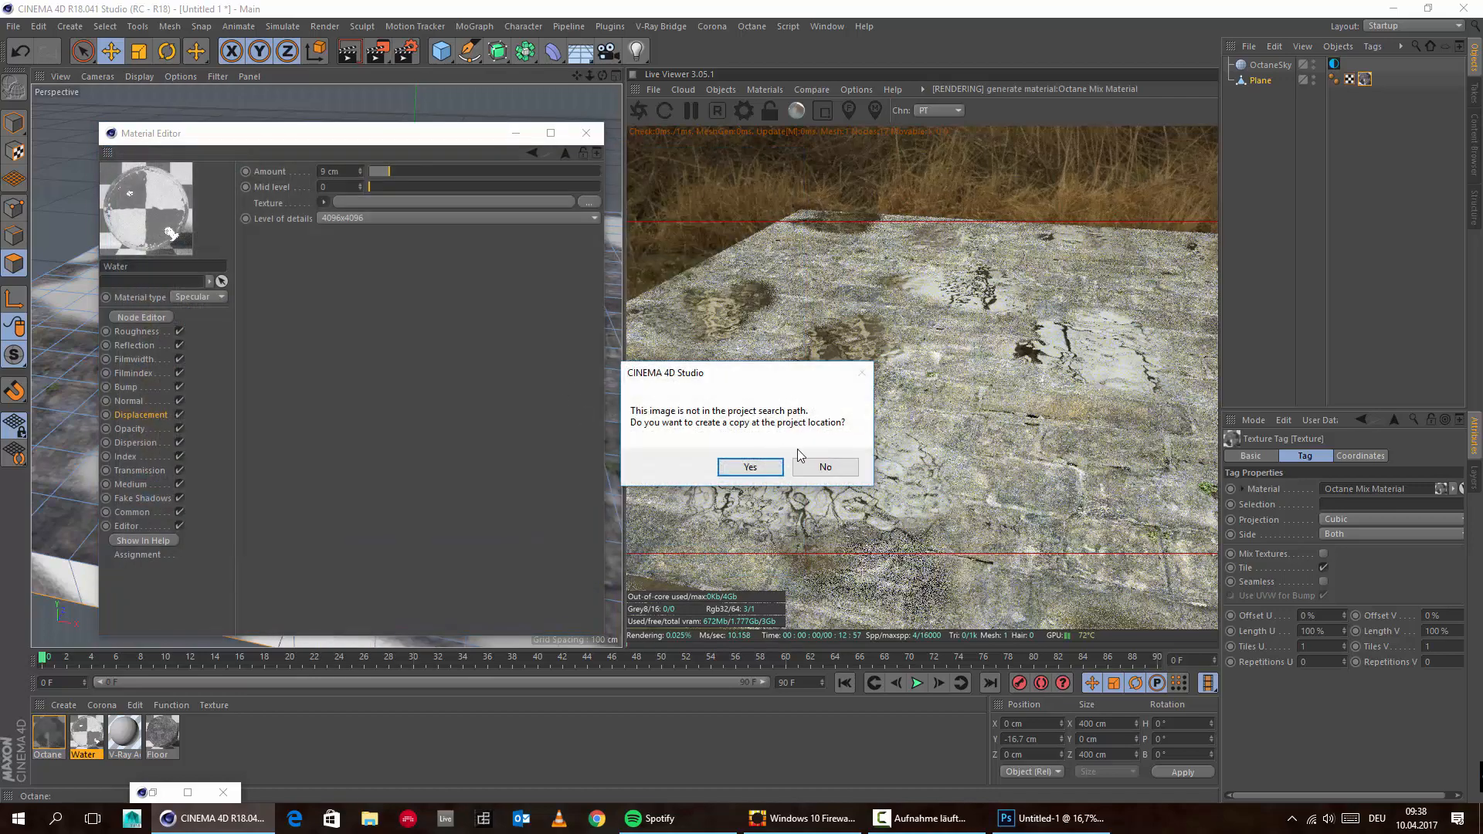
left_click(823, 466)
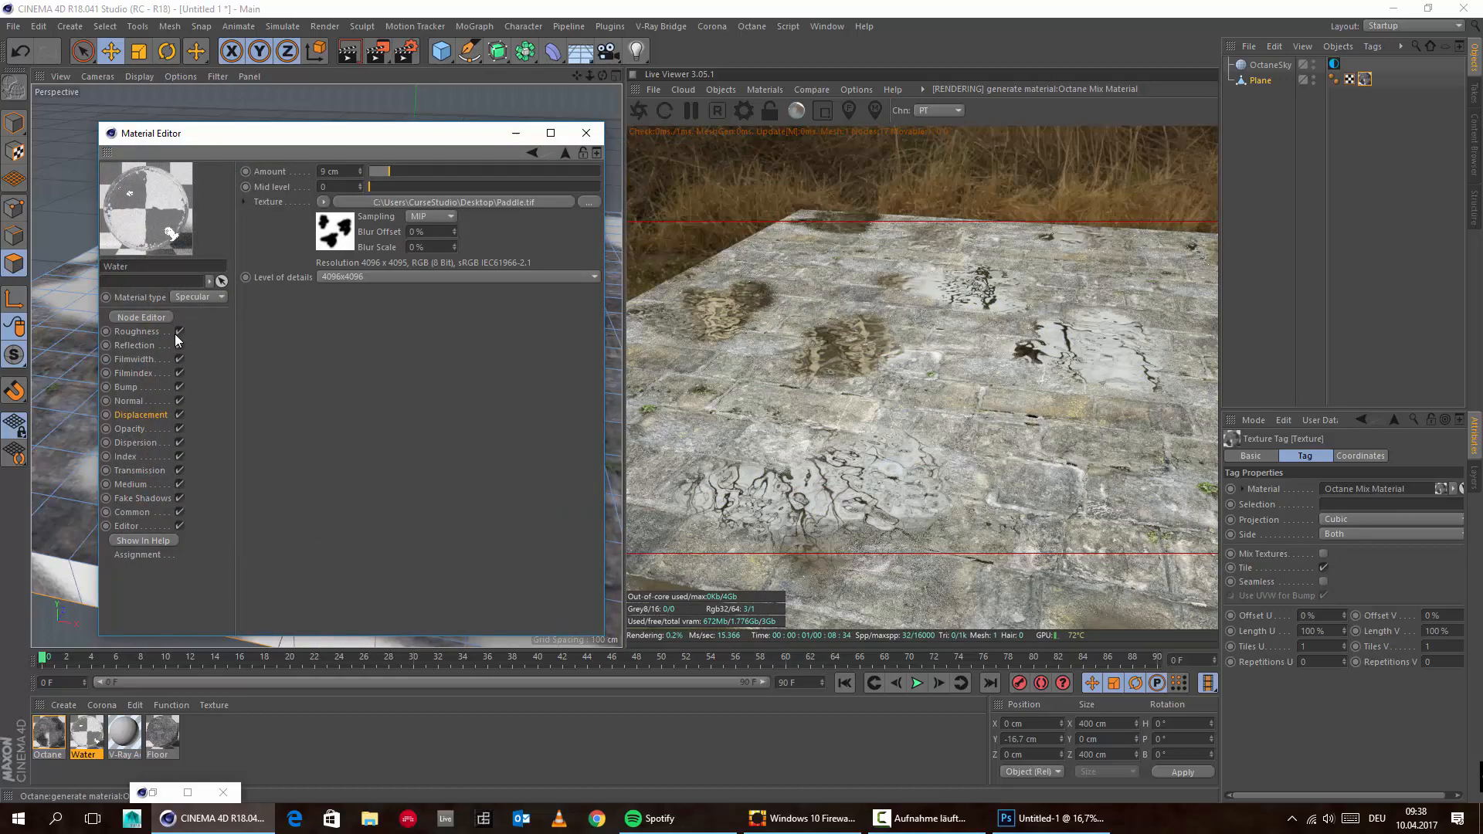
Set the Water material's displacement Amount to about 33.67 cm, trying the highest slider value before reducing it
left_click_drag(389, 171, 684, 188)
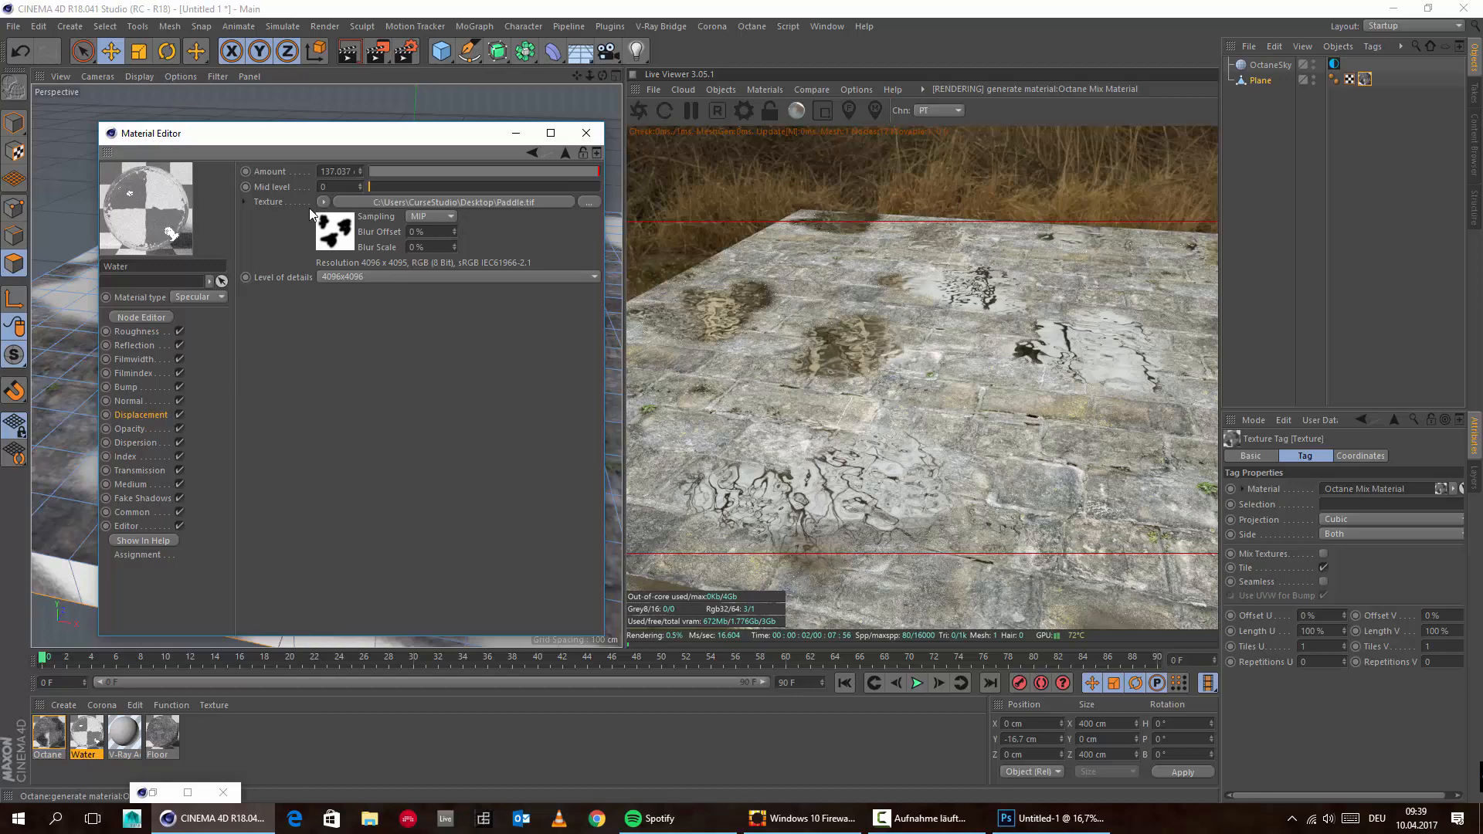
left_click_drag(508, 178, 457, 176)
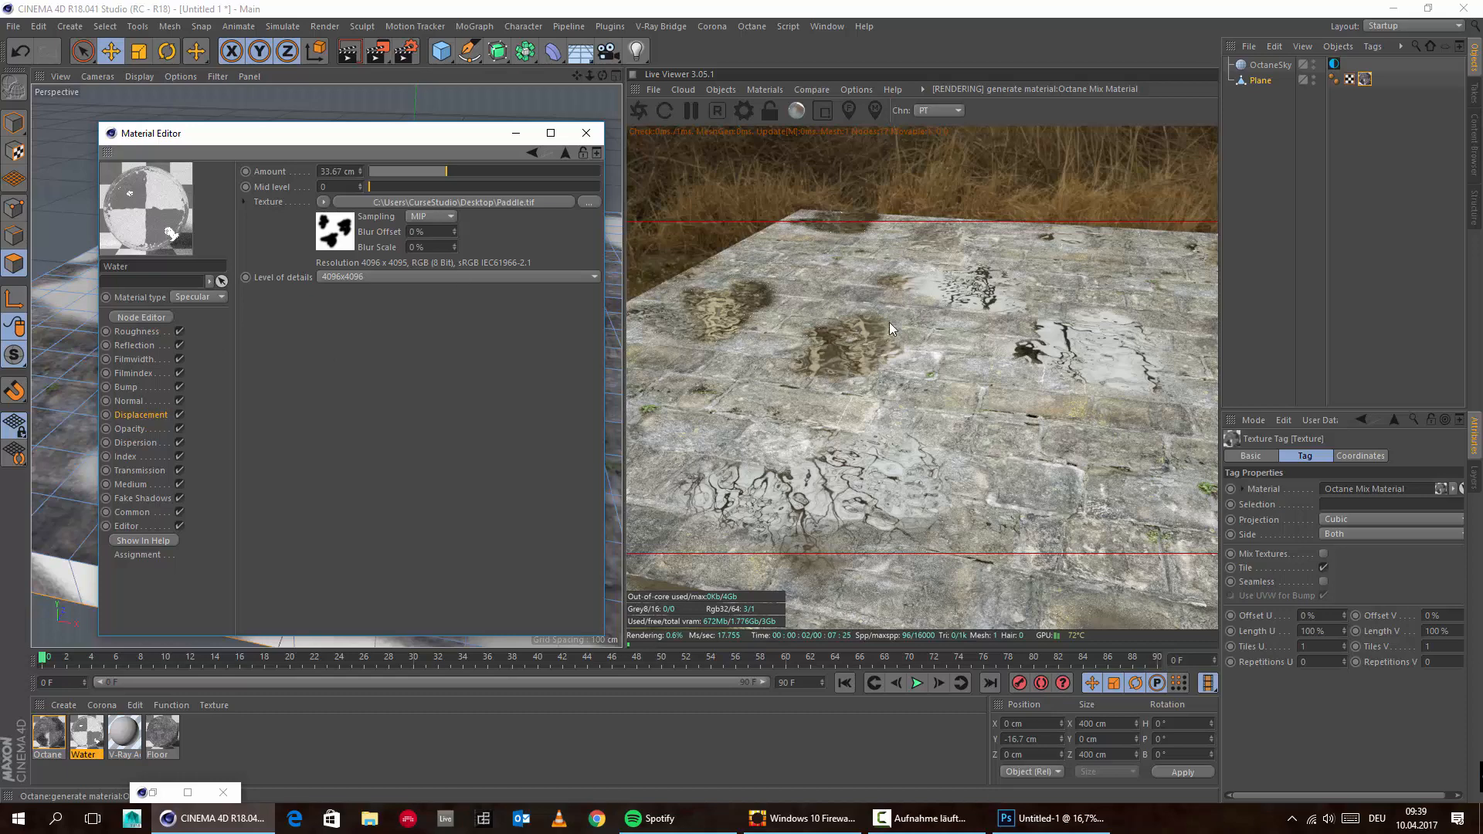
left_click(1419, 21)
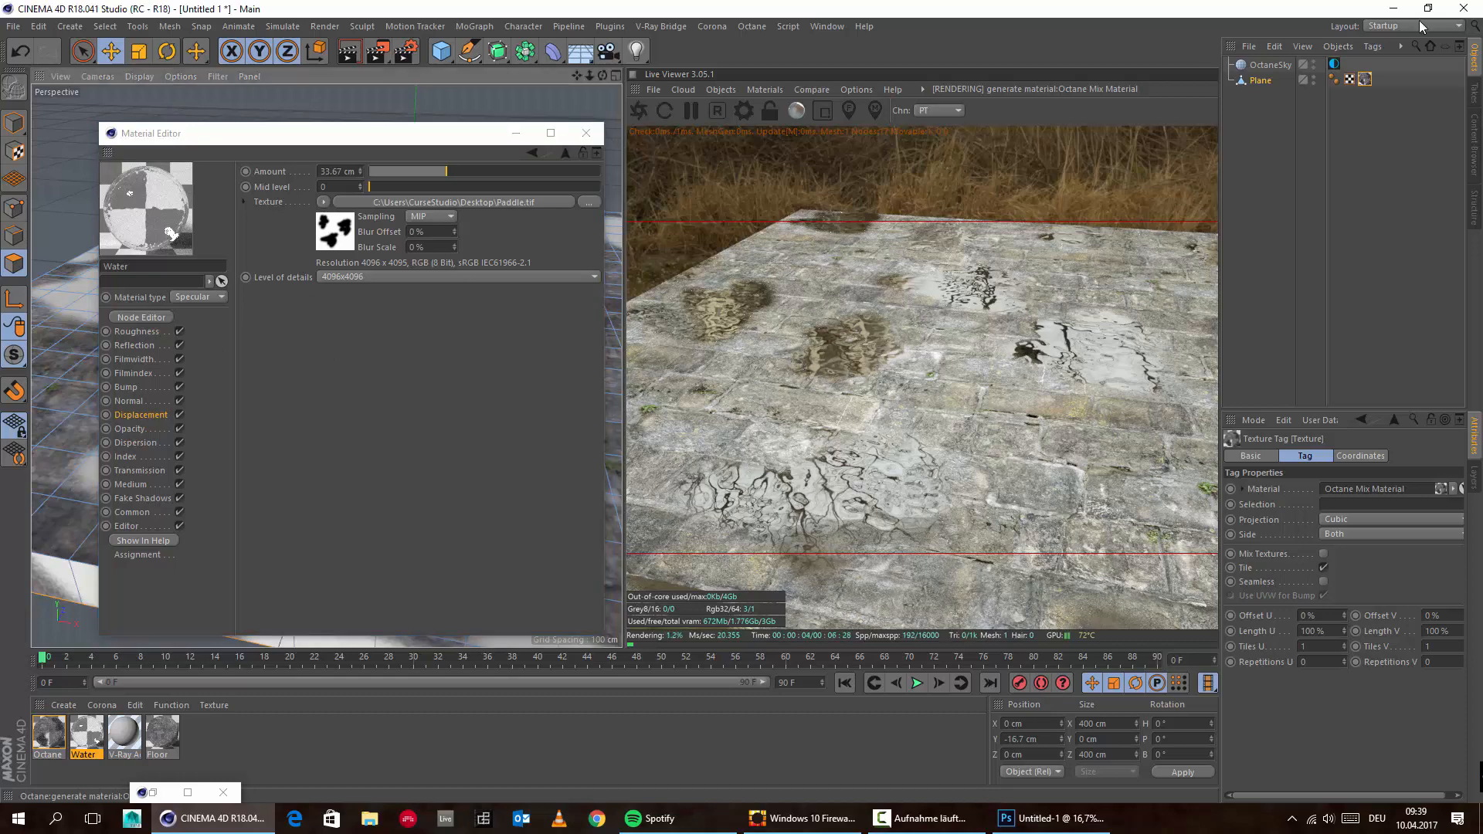
left_click(904, 3)
left_click(415, 404)
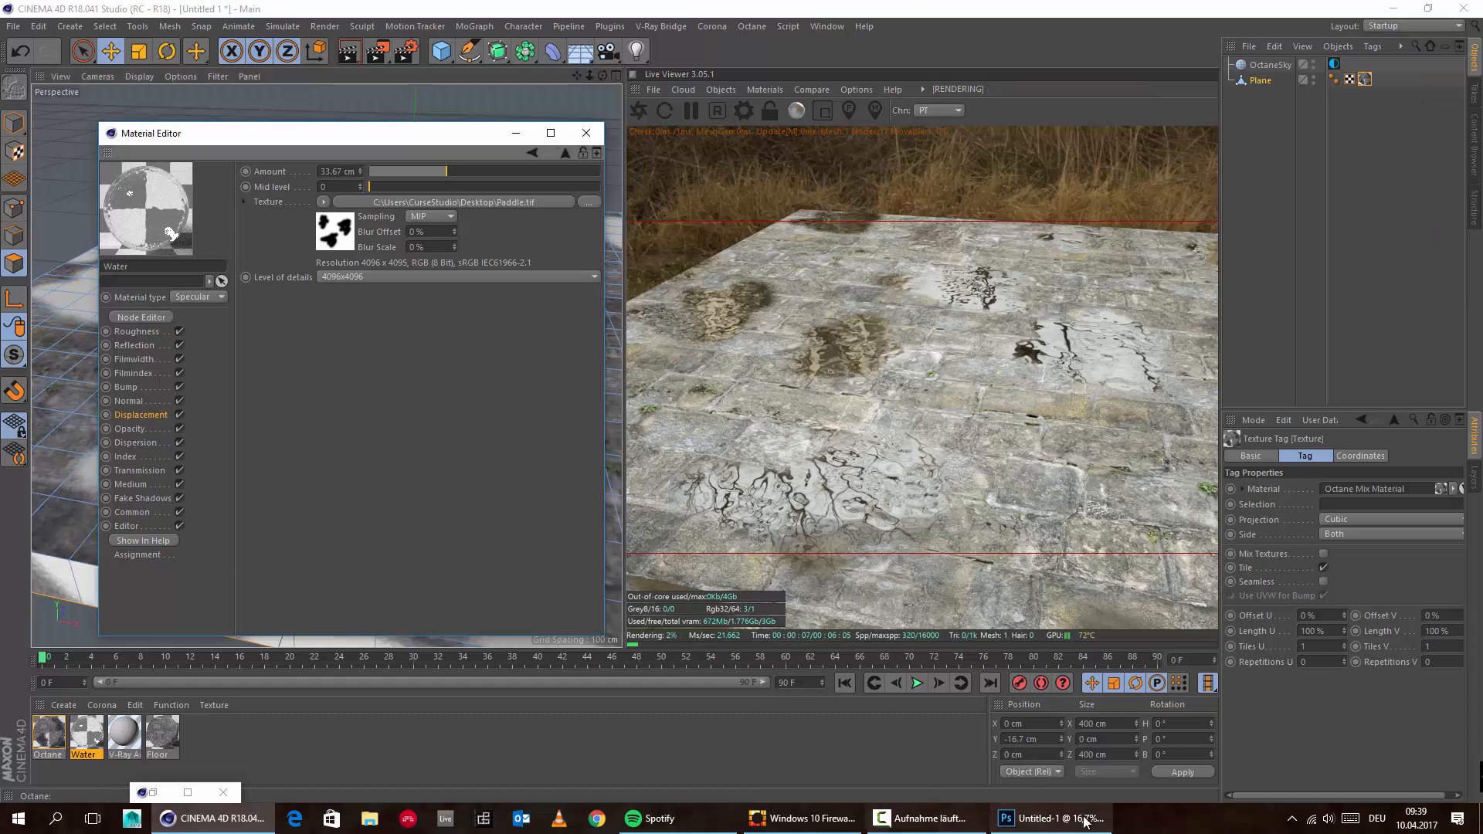
Look at the painted puddle mask in Photoshop, and back in Cinema 4D close the Water material's editor
left_click(1085, 821)
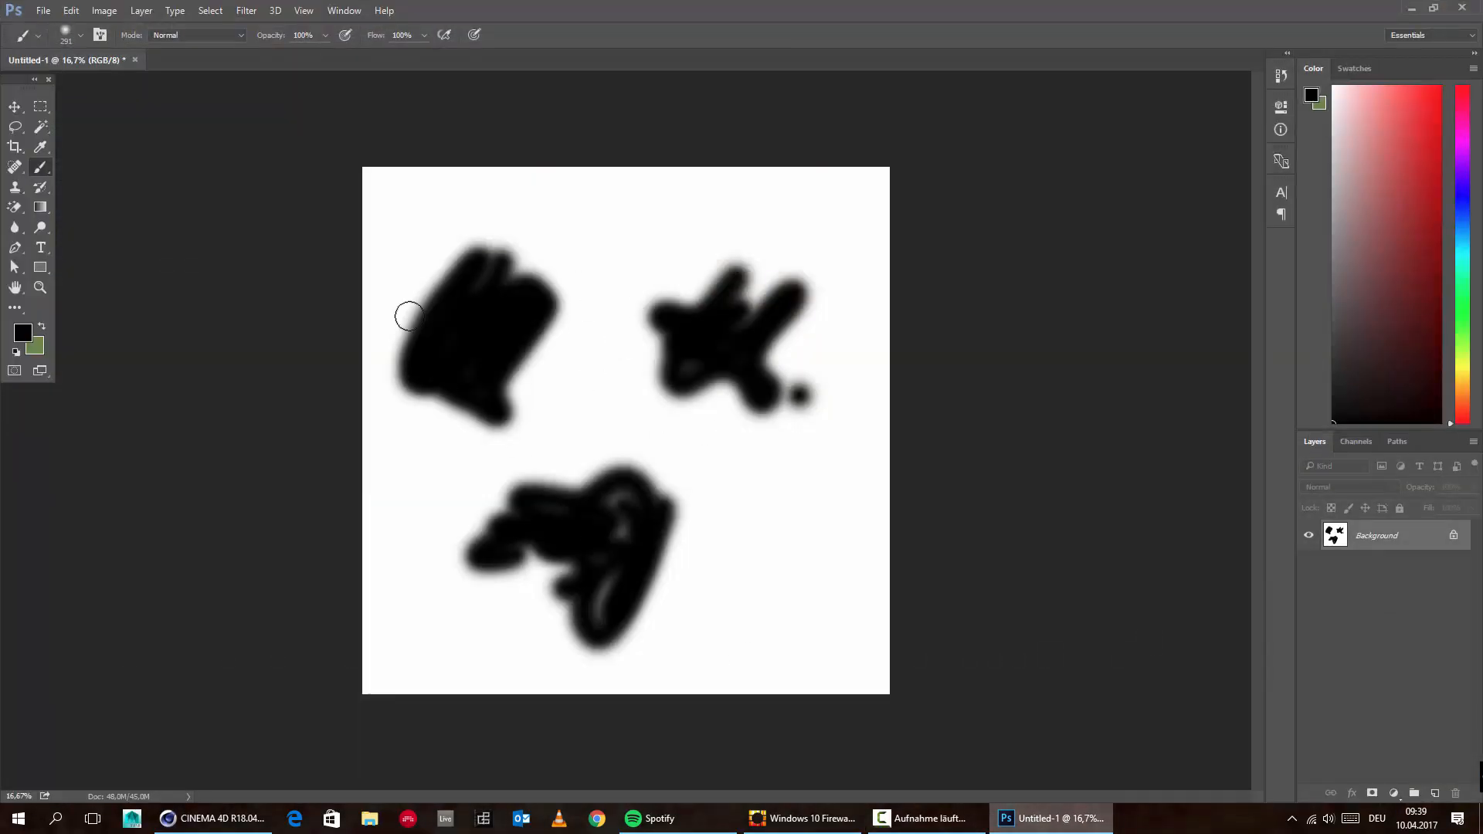
left_click(212, 818)
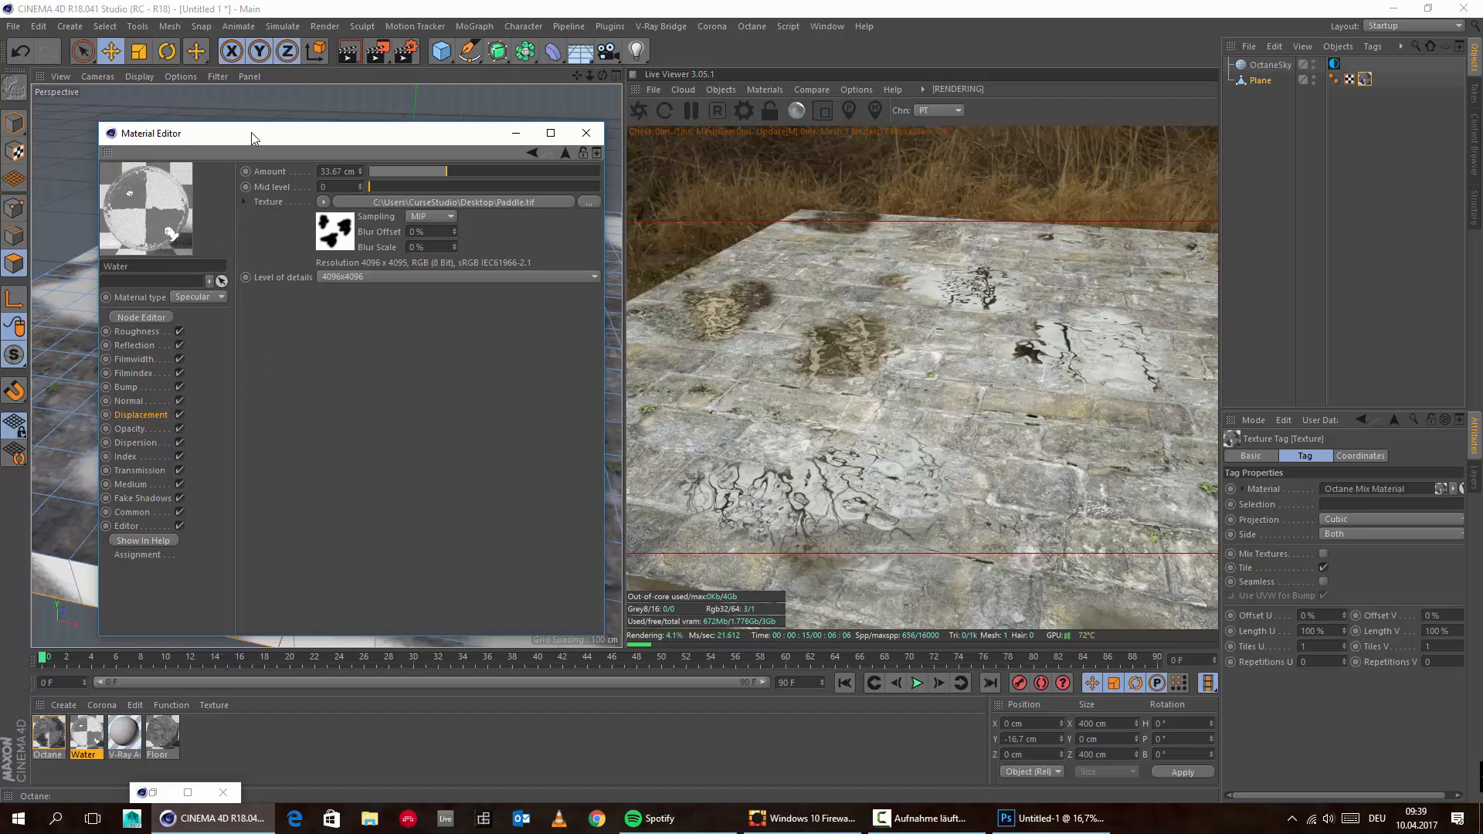
mouse_move(252, 132)
left_mouse_down()
mouse_move(484, 158)
mouse_move(328, 116)
mouse_move(271, 127)
mouse_move(275, 142)
left_mouse_up()
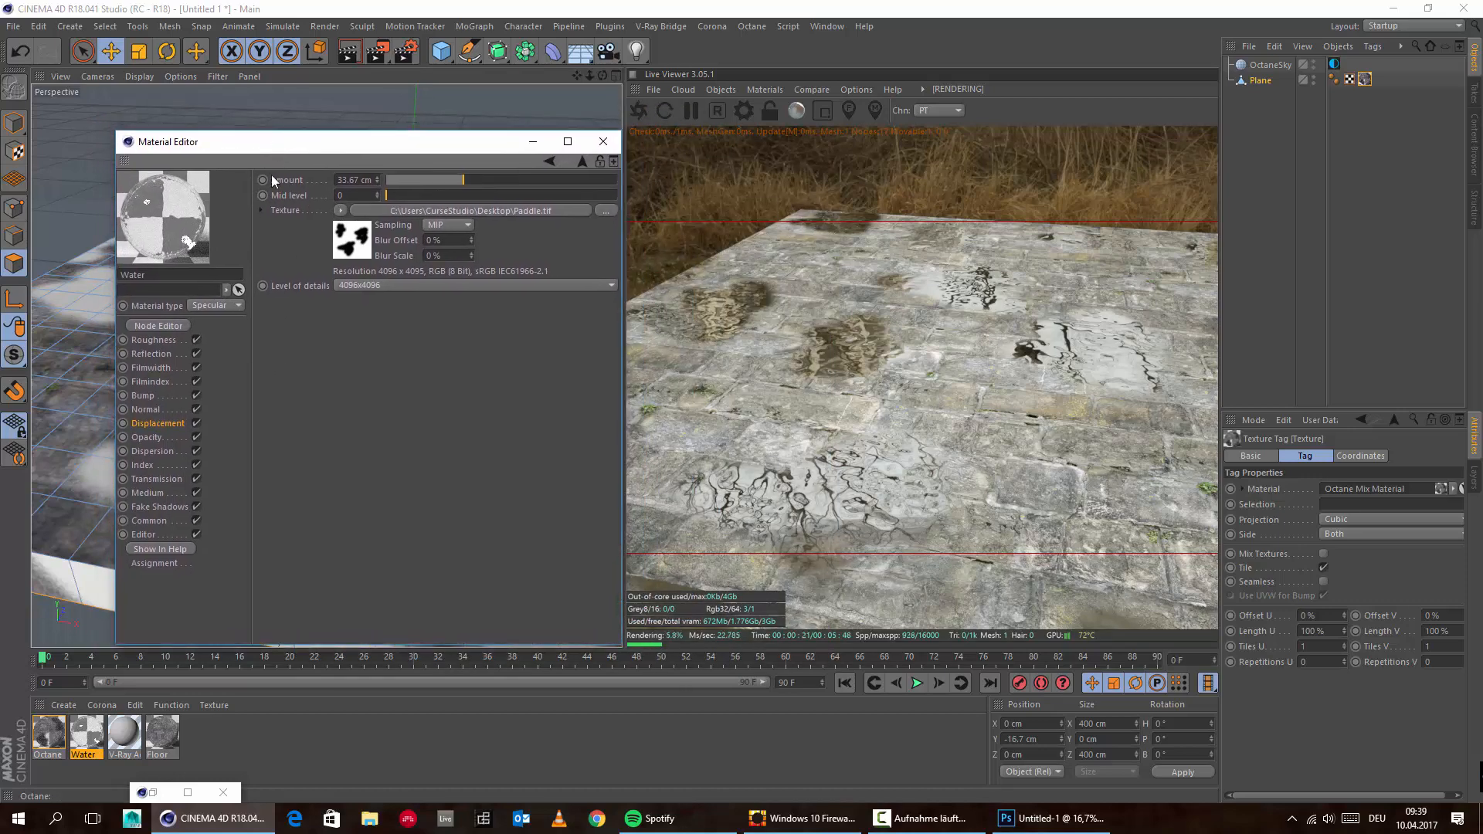
left_click(163, 425)
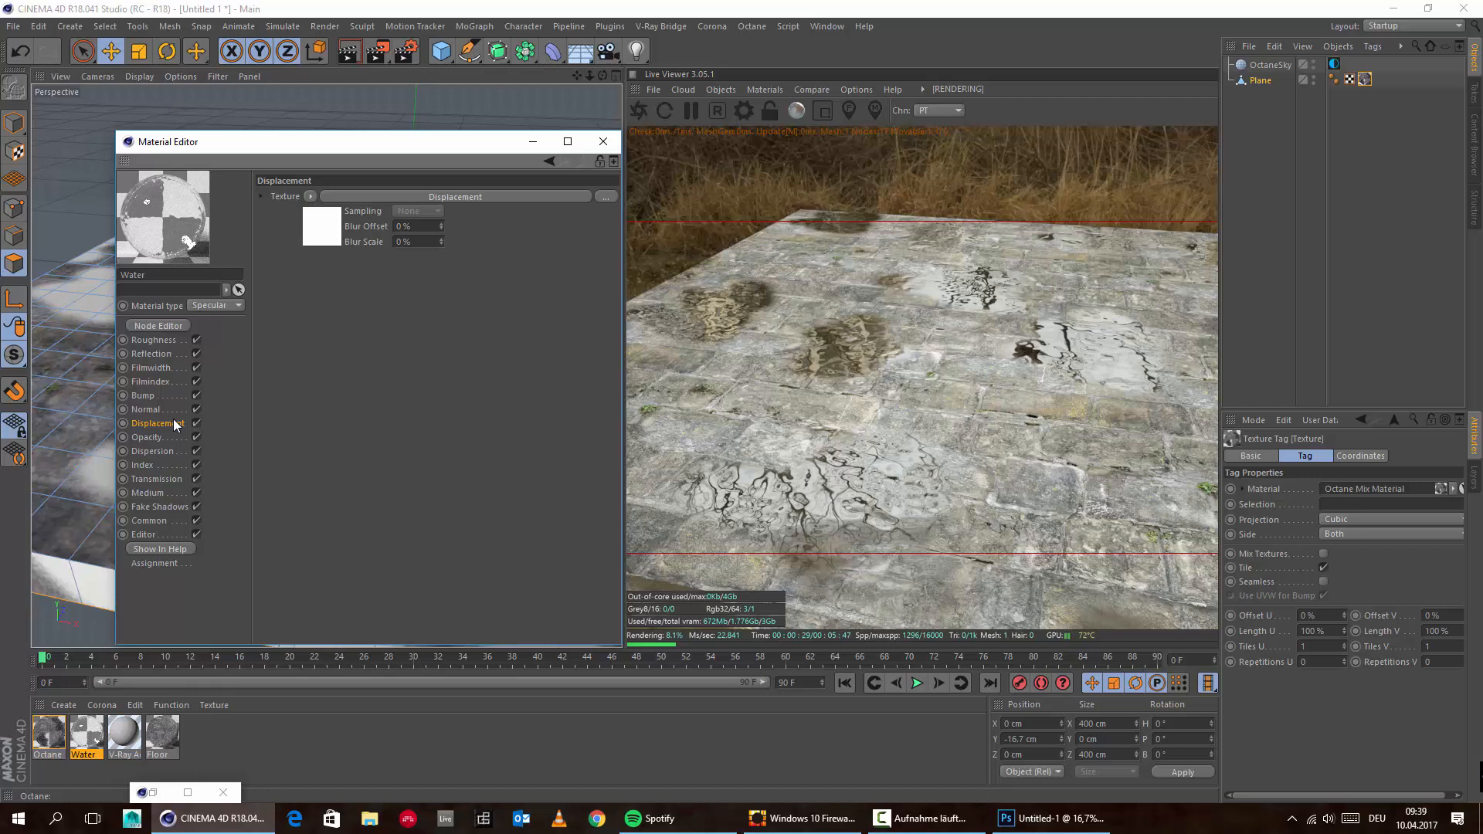
left_click(603, 142)
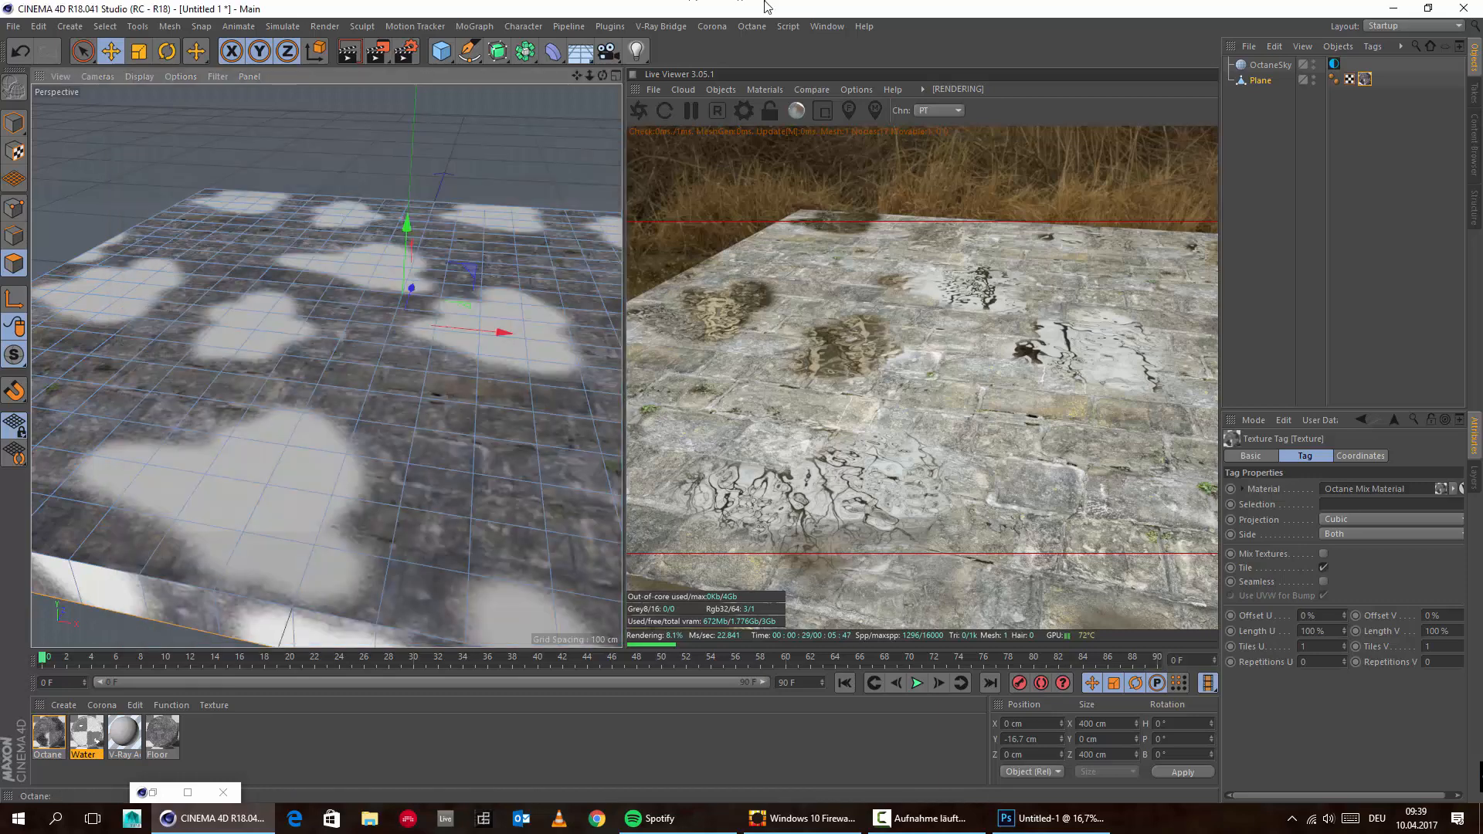
left_click(1276, 223)
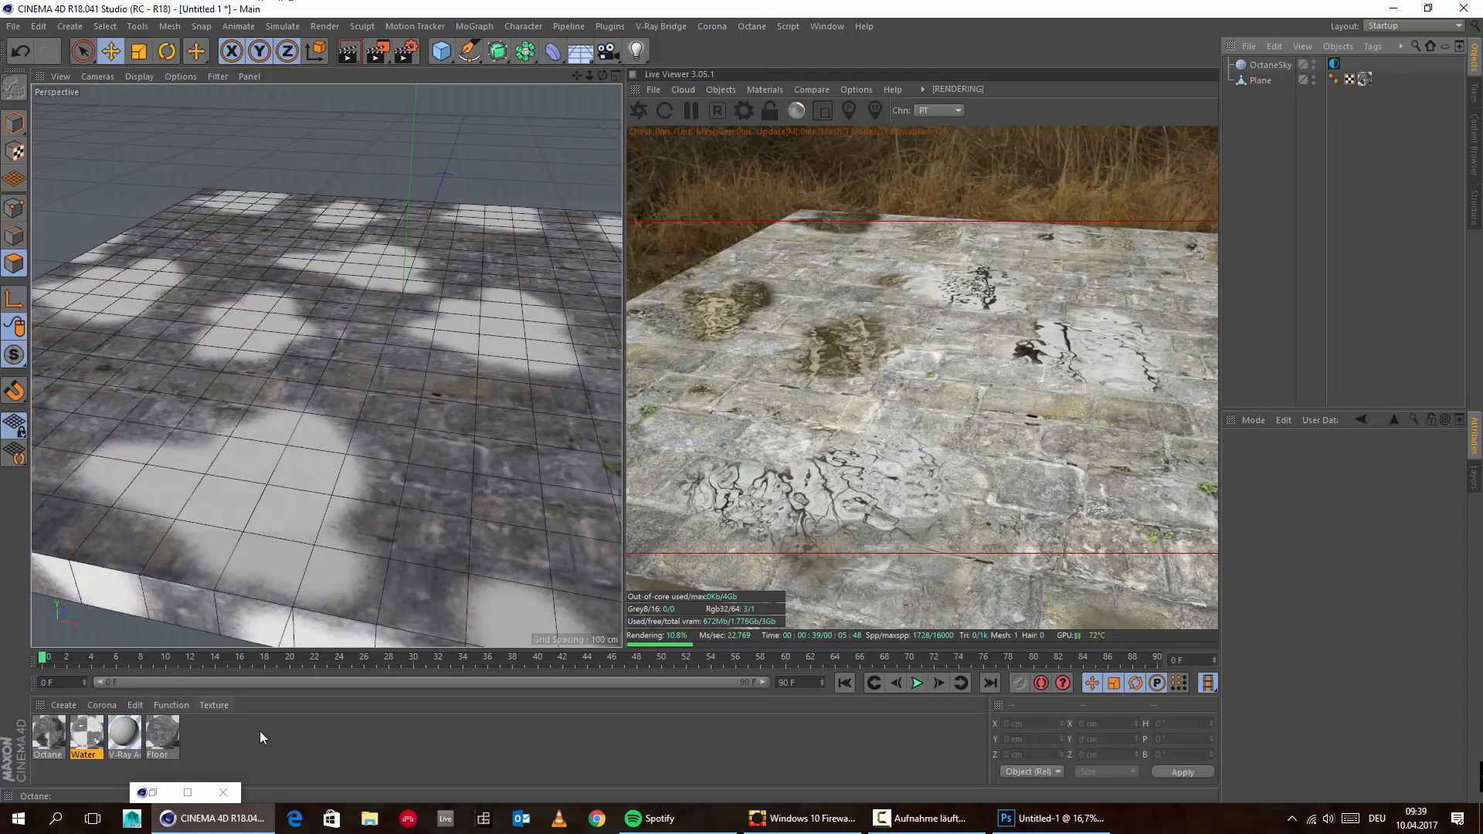
Delete the Floor and Water materials from the scene, keeping the Octane mix and V-Ray materials
double_click(122, 735)
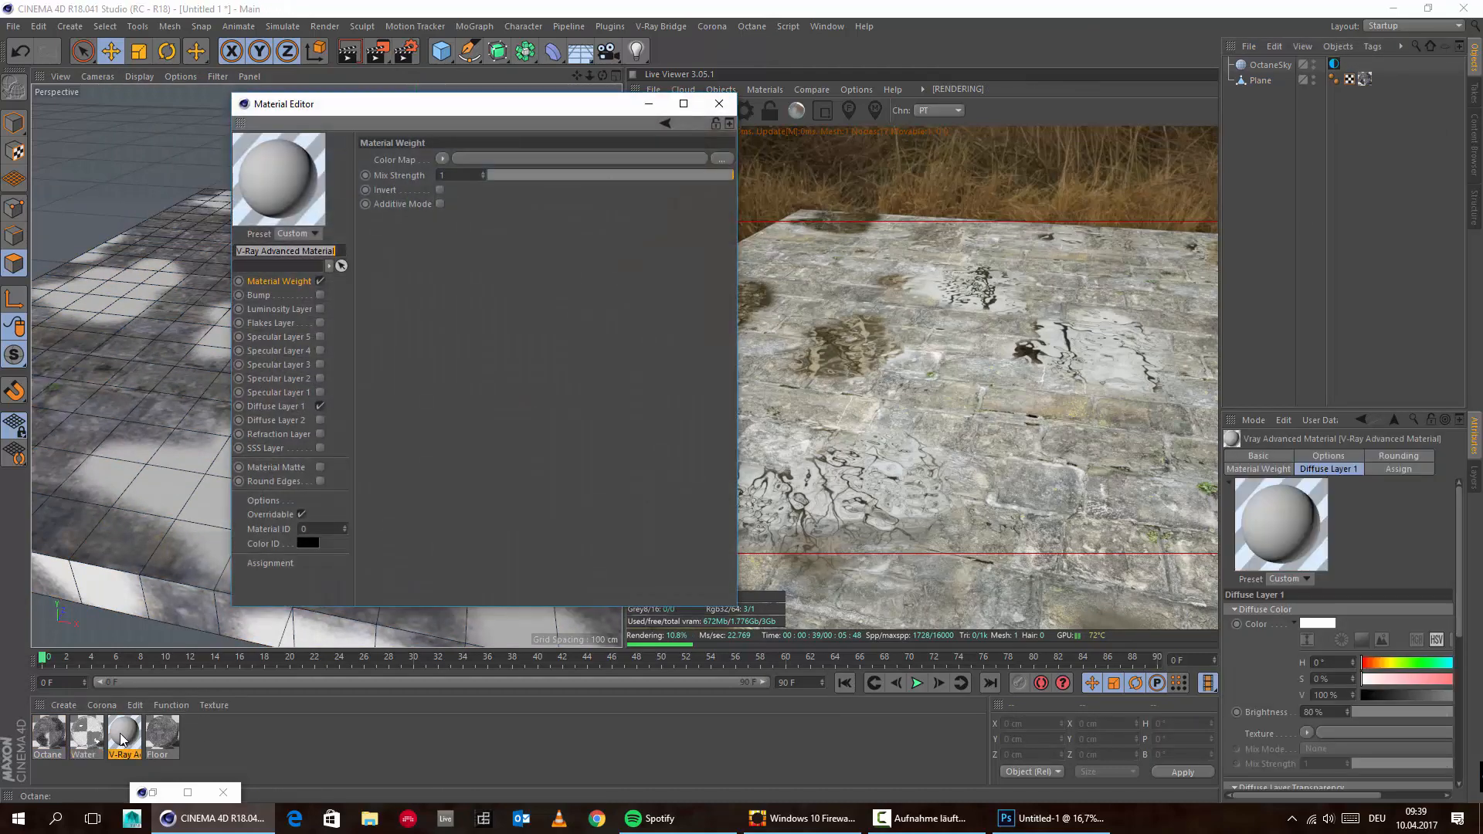
left_click(163, 735)
key("Delete")
left_click(92, 735)
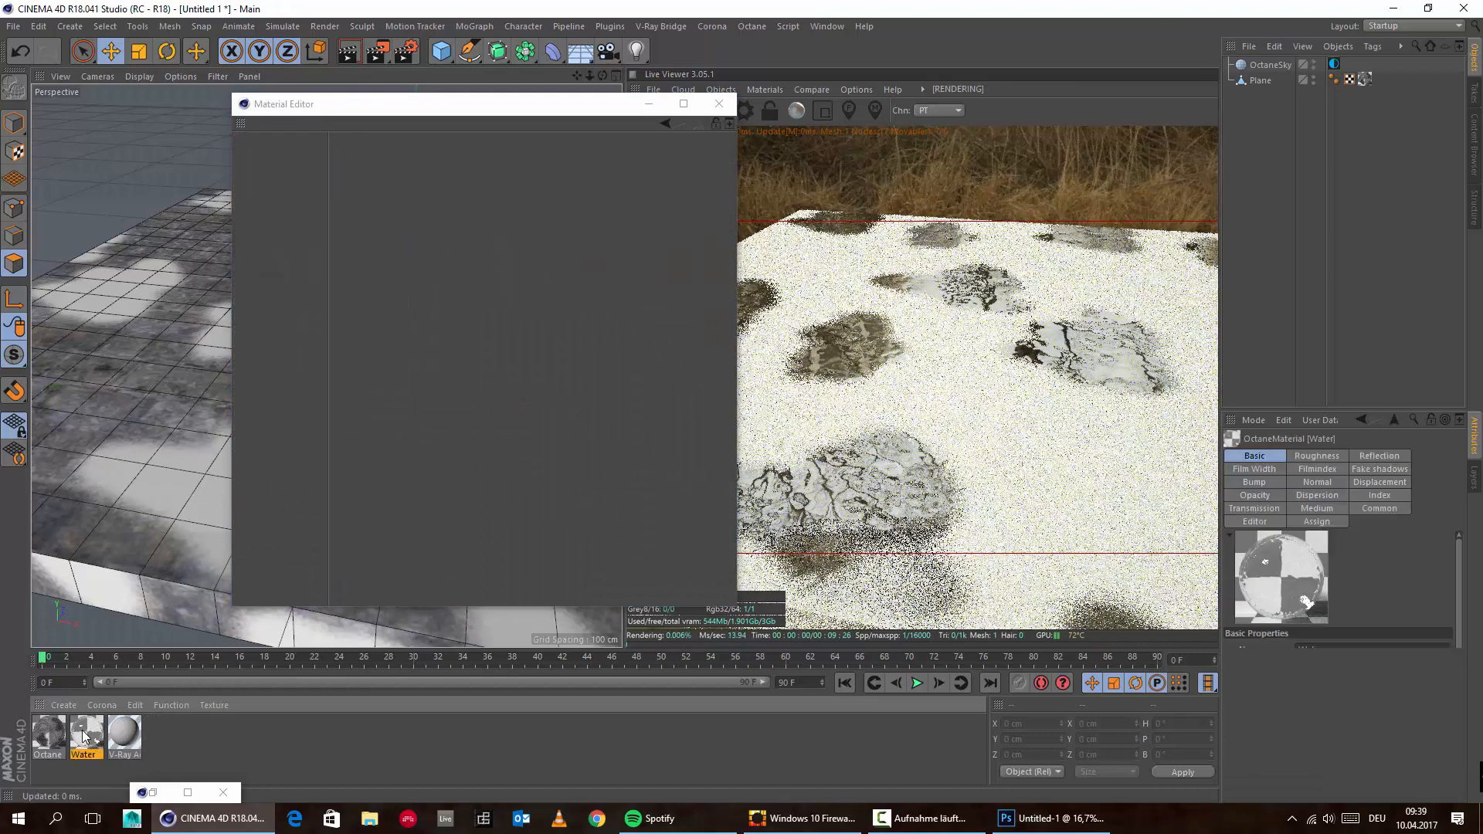
key("Delete")
left_click(48, 742)
Delete the OctaneSky object, select the Plane and close the Material Editor
left_click(1268, 68)
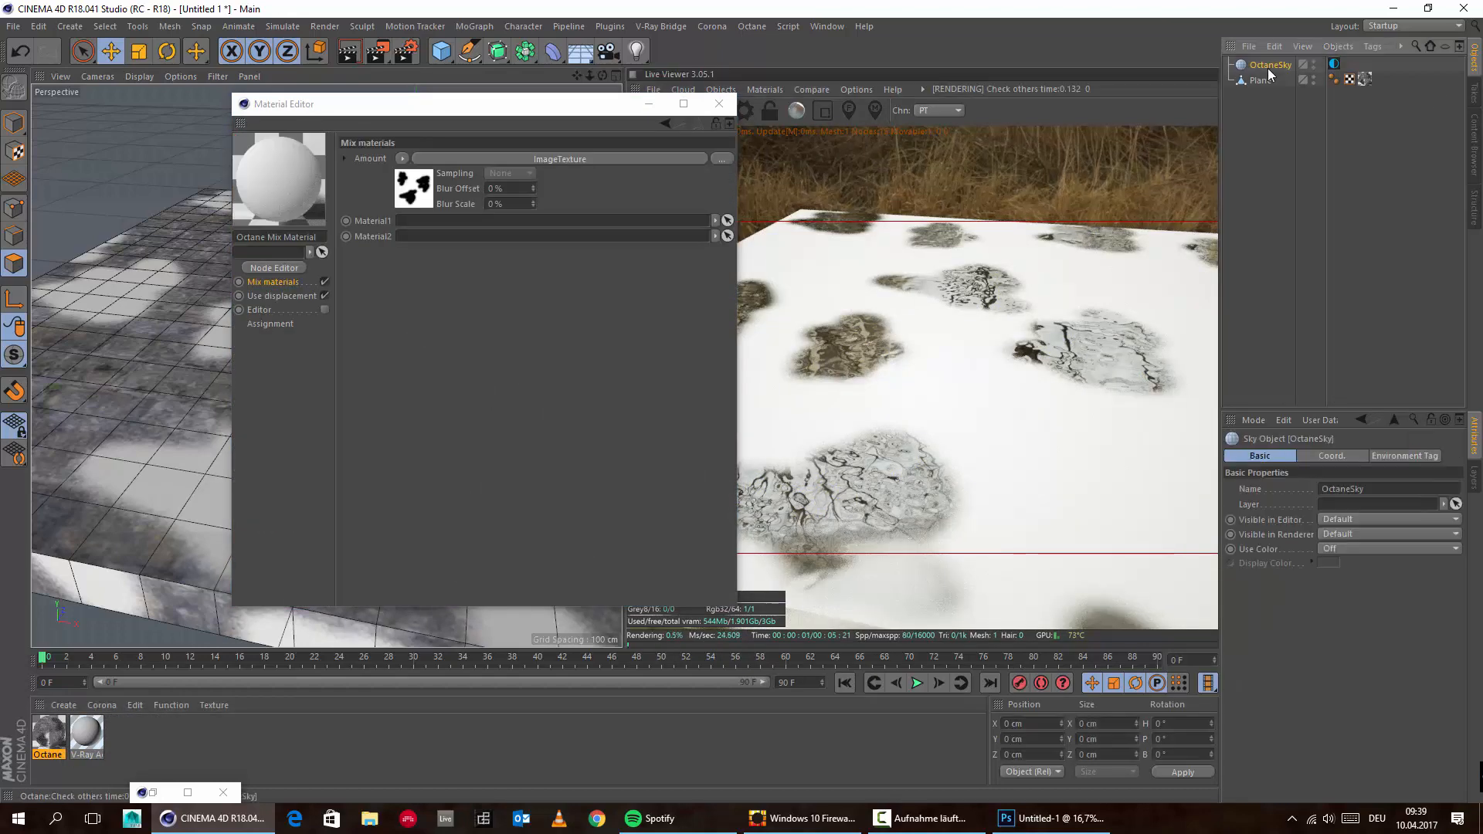
key("Delete")
left_click(1260, 65)
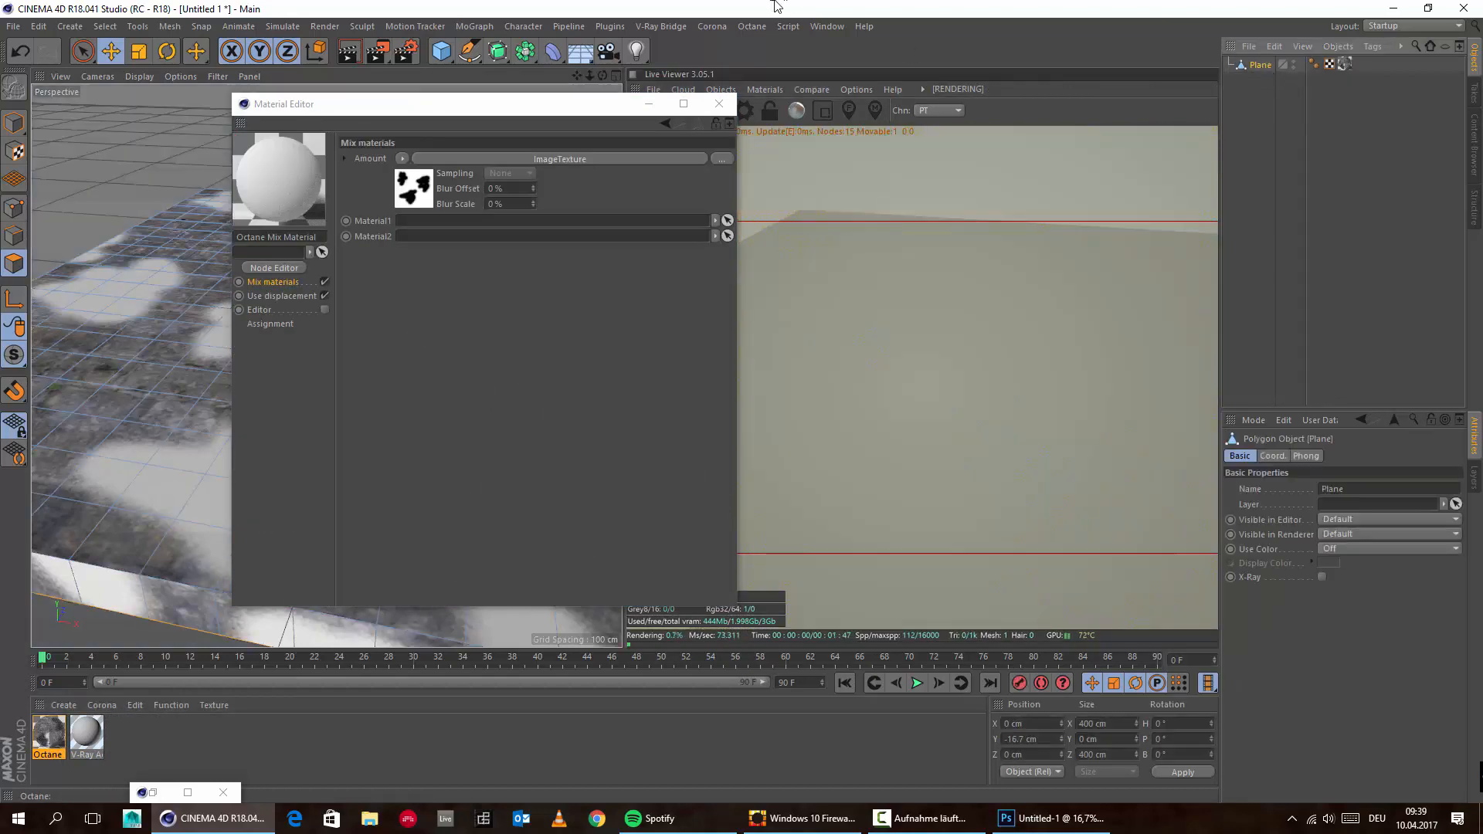
left_click_drag(406, 109, 616, 149)
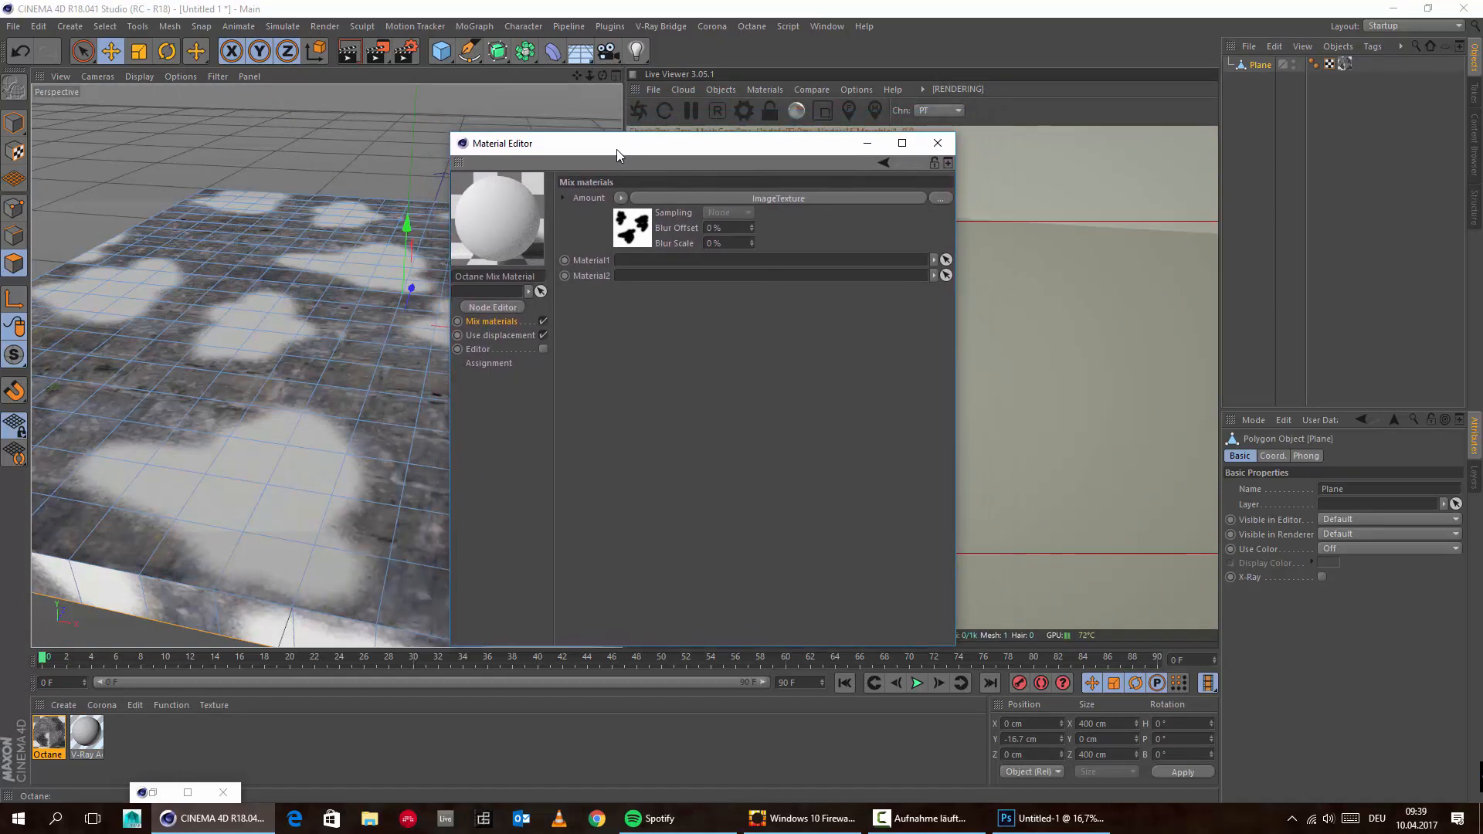
left_click(937, 143)
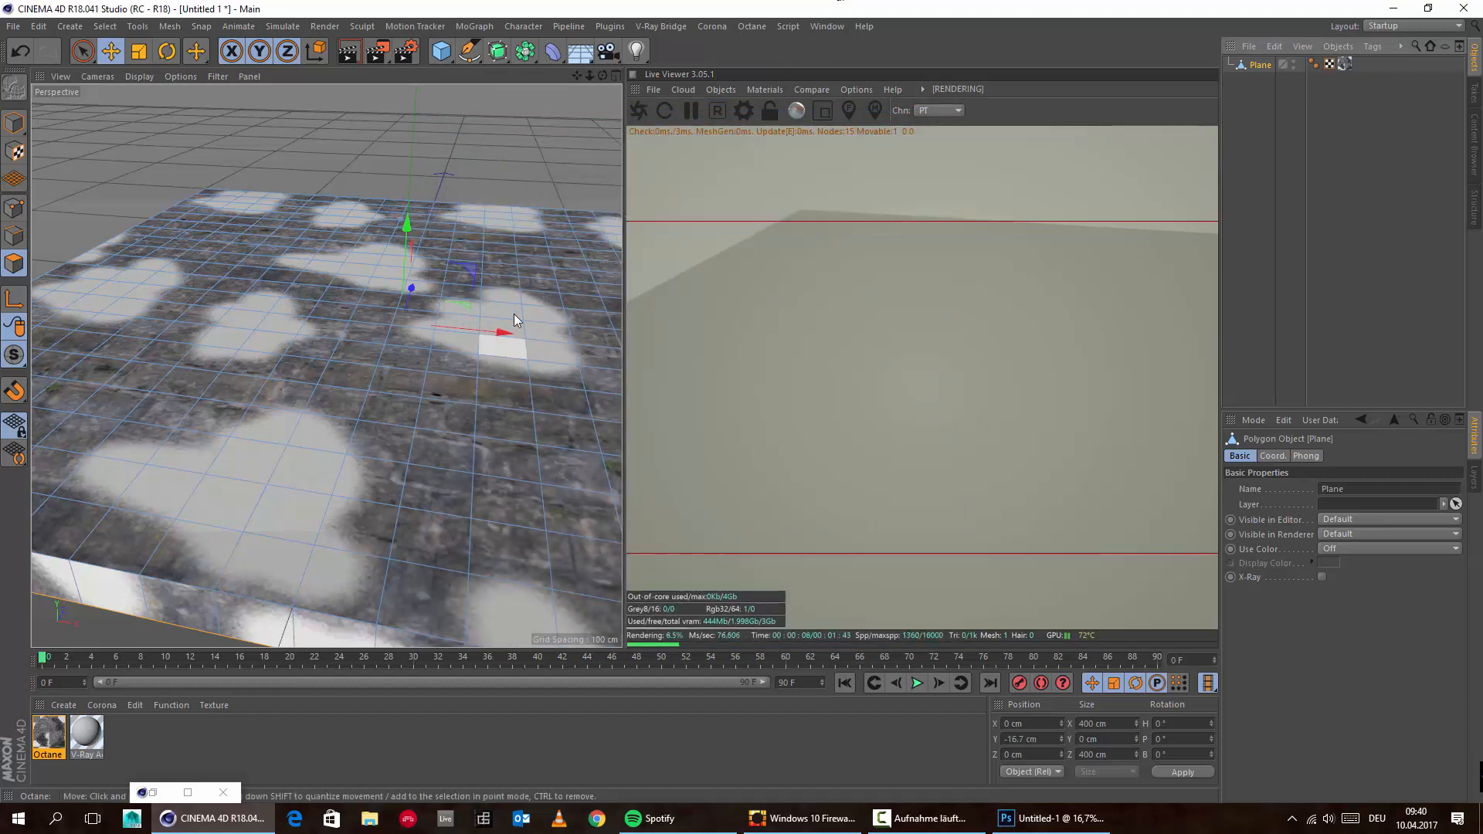
Restore the minimized Octane Settings window and close it, and bring up the screen recorder
left_click(152, 793)
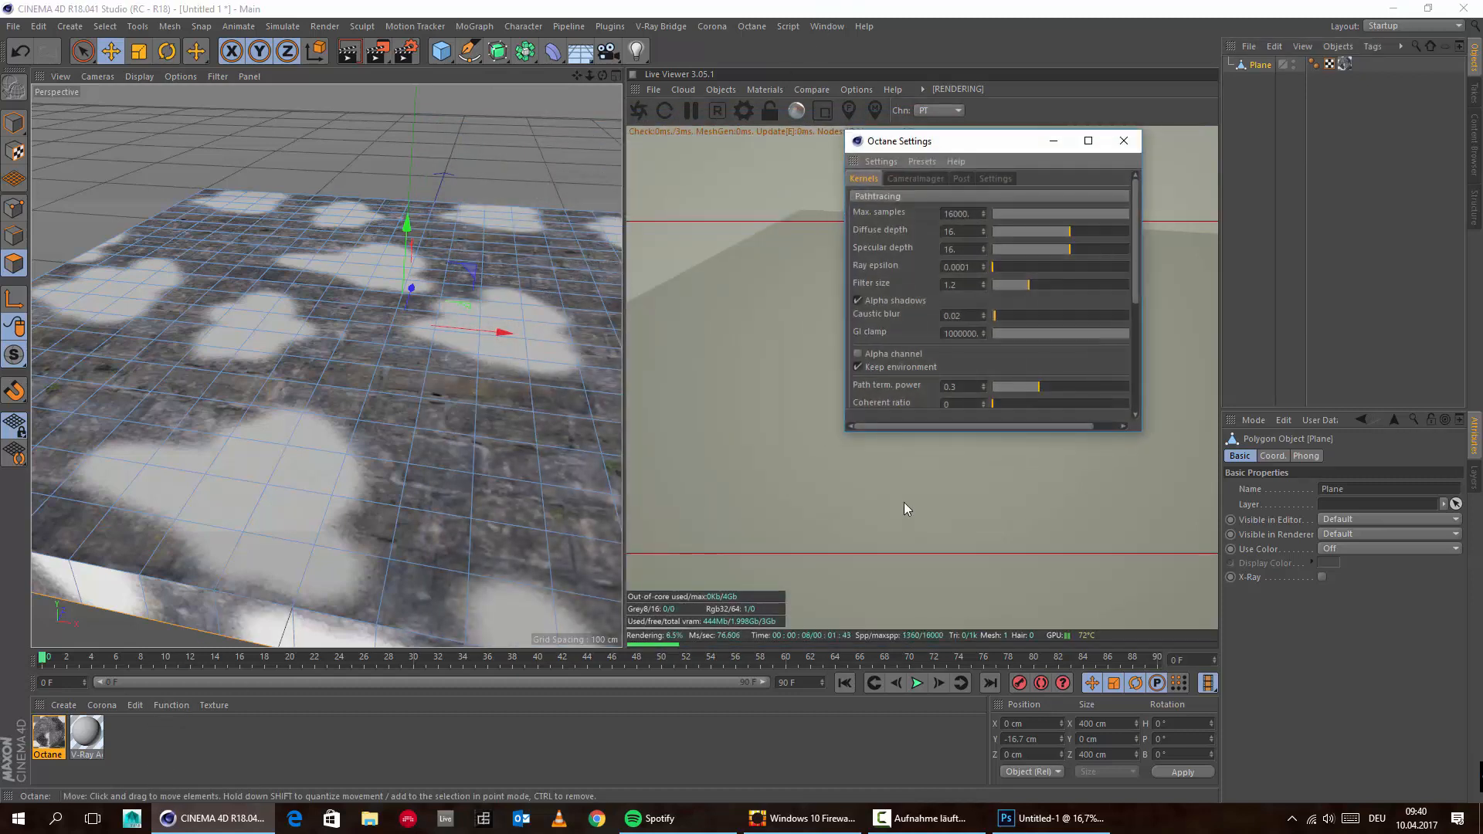
left_click(1124, 142)
left_click(905, 823)
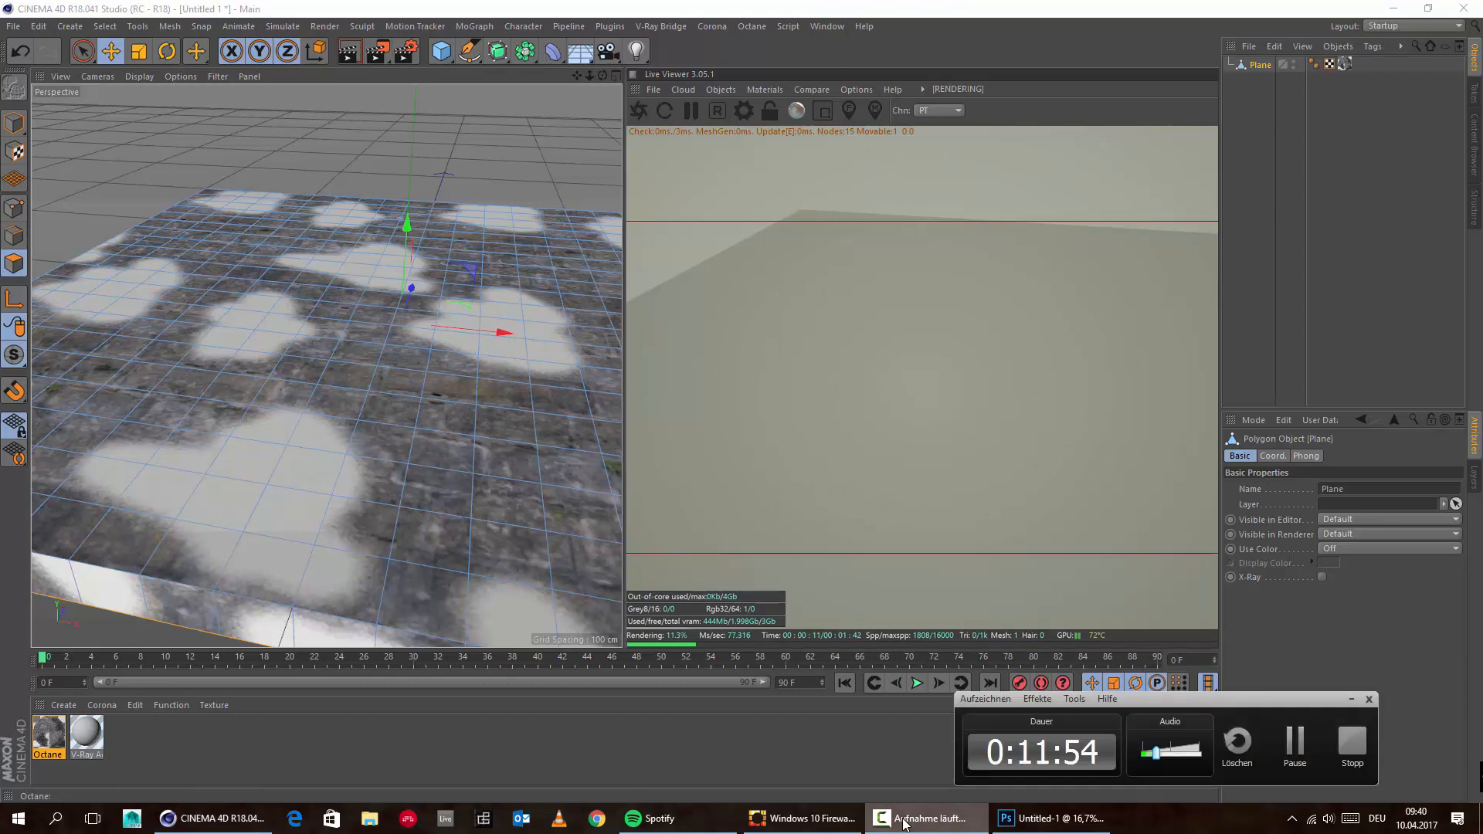